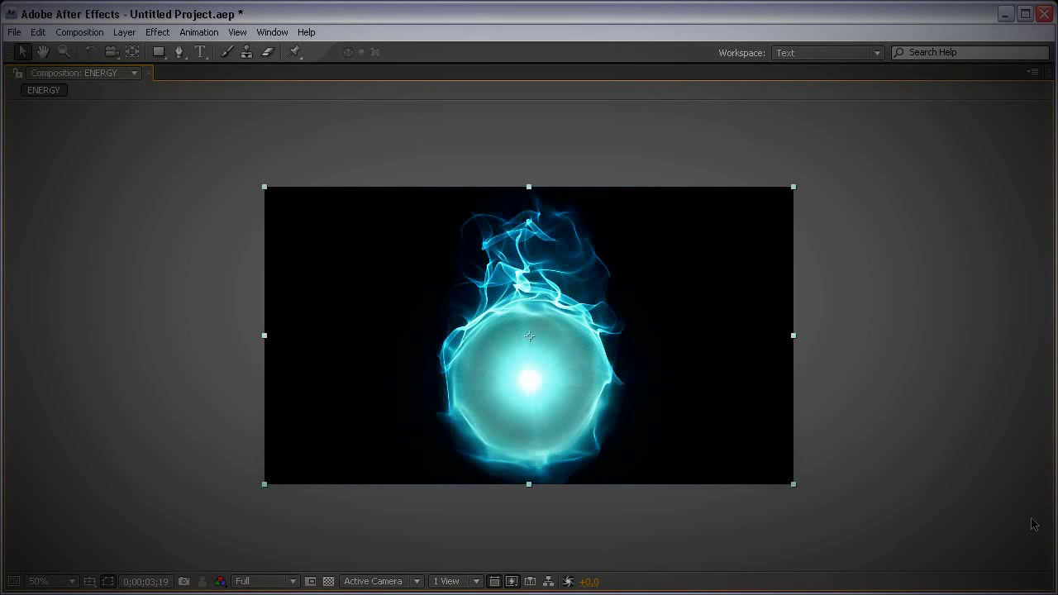
# Step: Deselect the ENERGY layer, stop the flame playback, and un-maximize the Composition viewer
pyautogui.click(1034, 524)
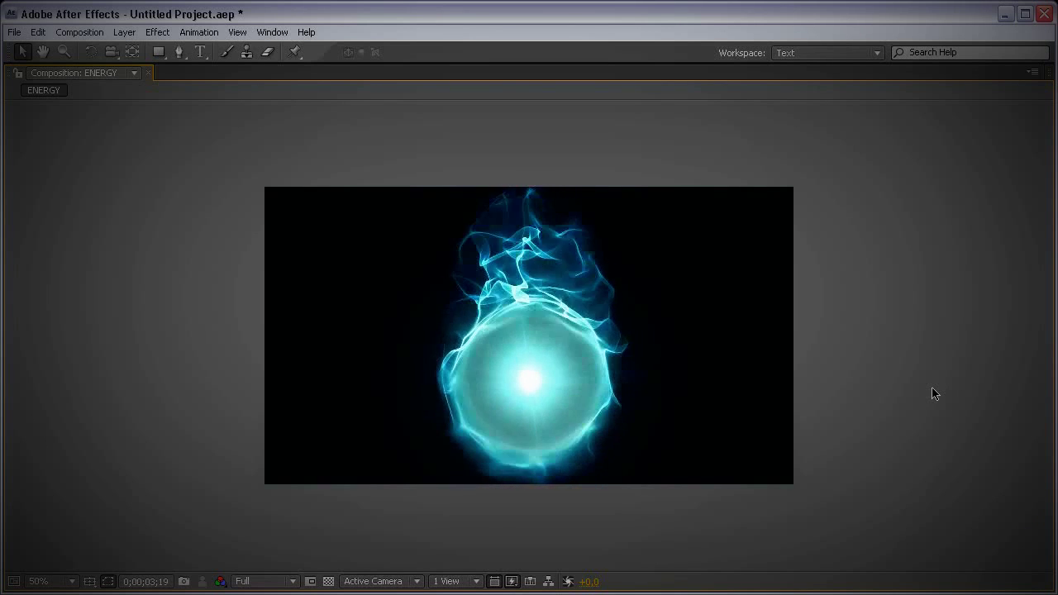
pyautogui.press('space')
pyautogui.press('`')
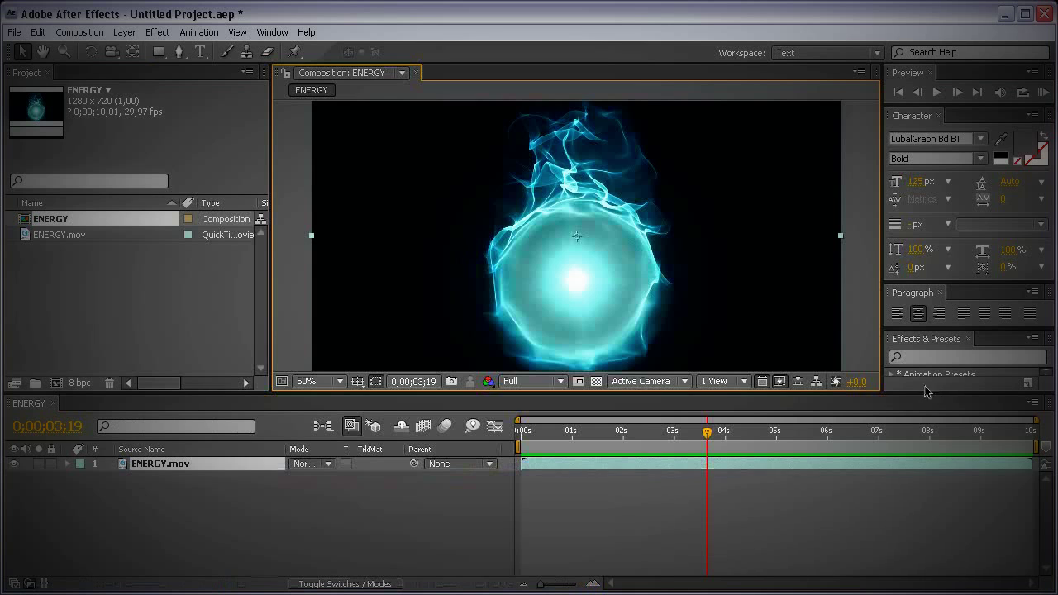
# Step: Delete the ENERGY composition and ENERGY.mov from the Project panel
pyautogui.keyDown('shift'); pyautogui.click(82, 235); pyautogui.keyUp('shift')
pyautogui.press('Delete')
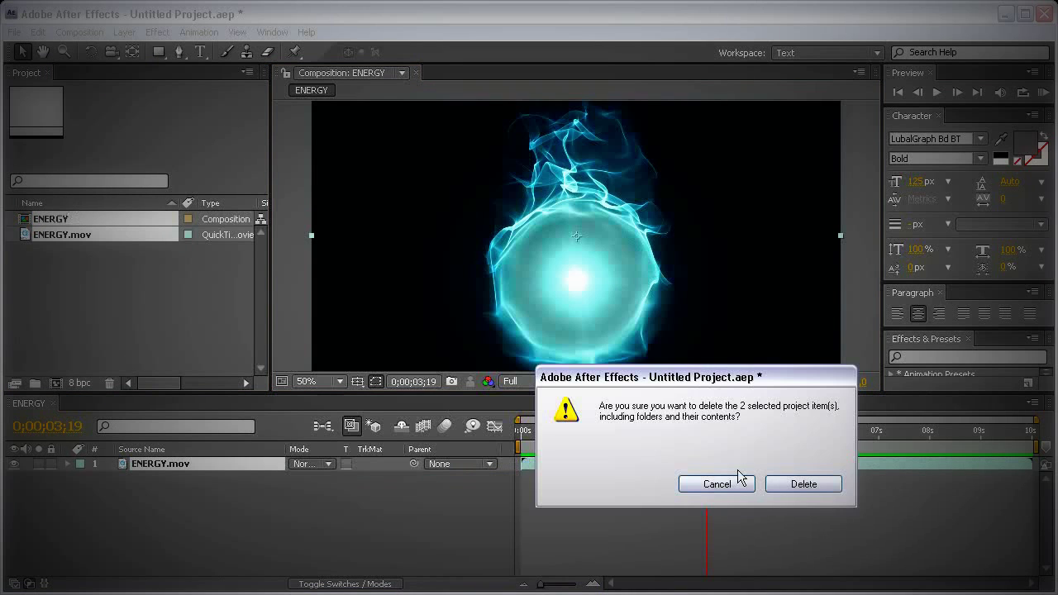
pyautogui.click(798, 486)
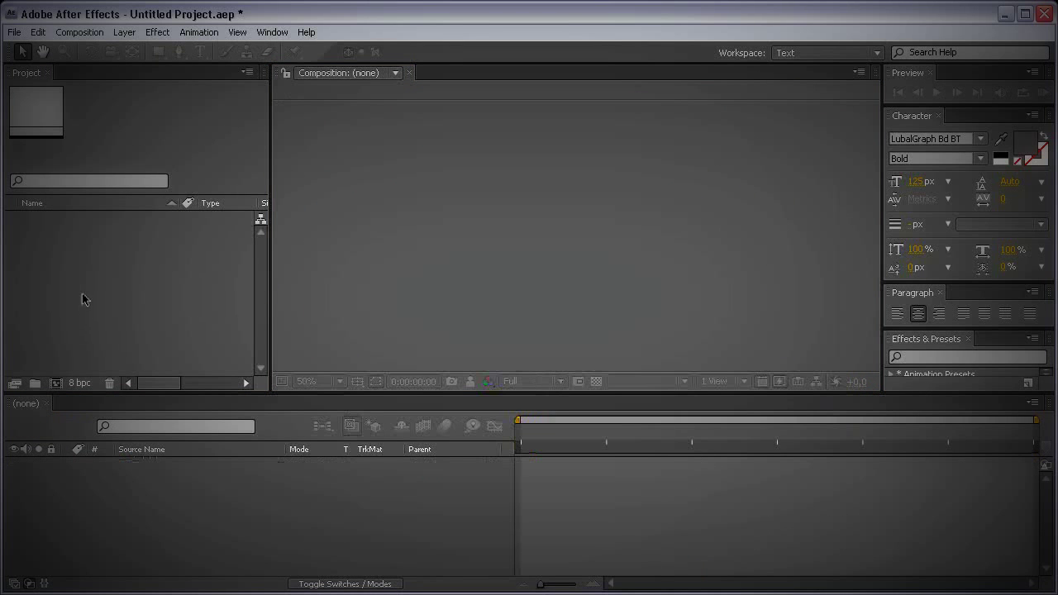
# Step: Create a new composition named Alpha map with duration 0;00;10;00
pyautogui.hotkey('ctrl', 'n')
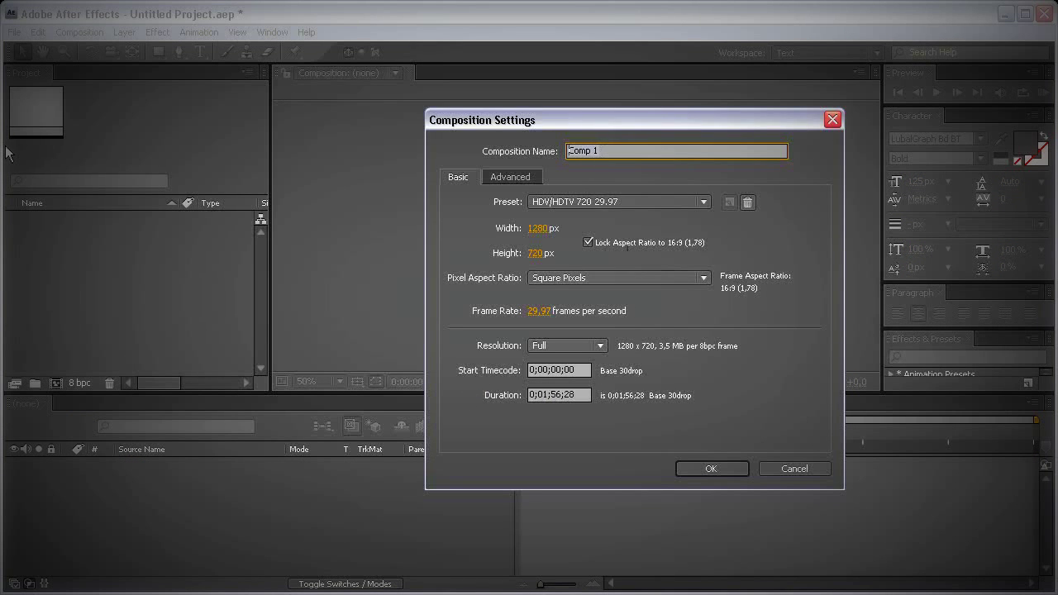
pyautogui.write('Alpha map')
pyautogui.click(587, 398)
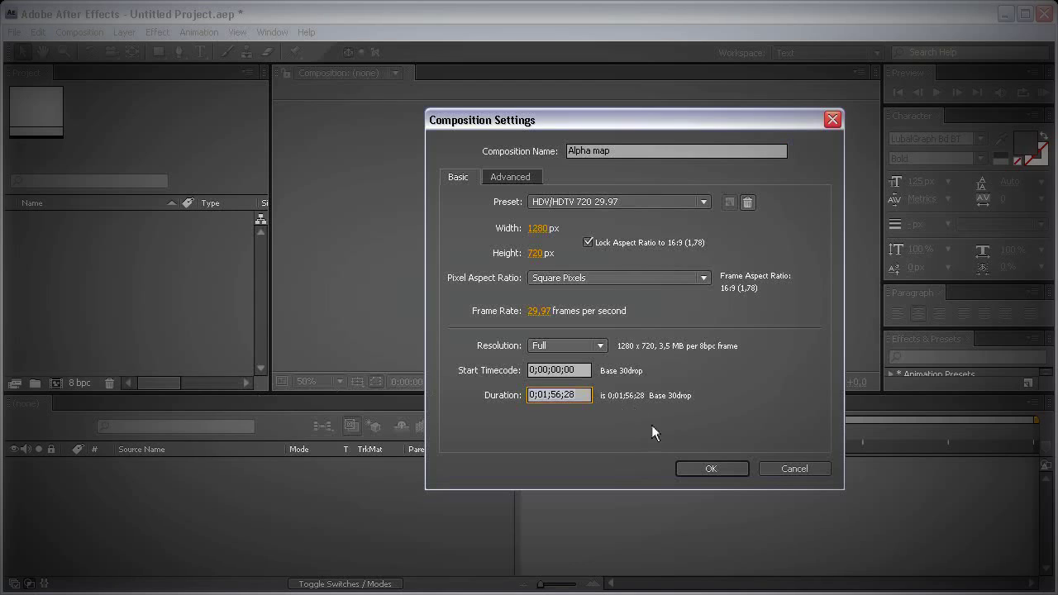
pyautogui.click(625, 442)
pyautogui.click(543, 394)
pyautogui.press('Delete')
pyautogui.write('0')
pyautogui.press('Delete')
pyautogui.press('Delete')
pyautogui.write('10;00')
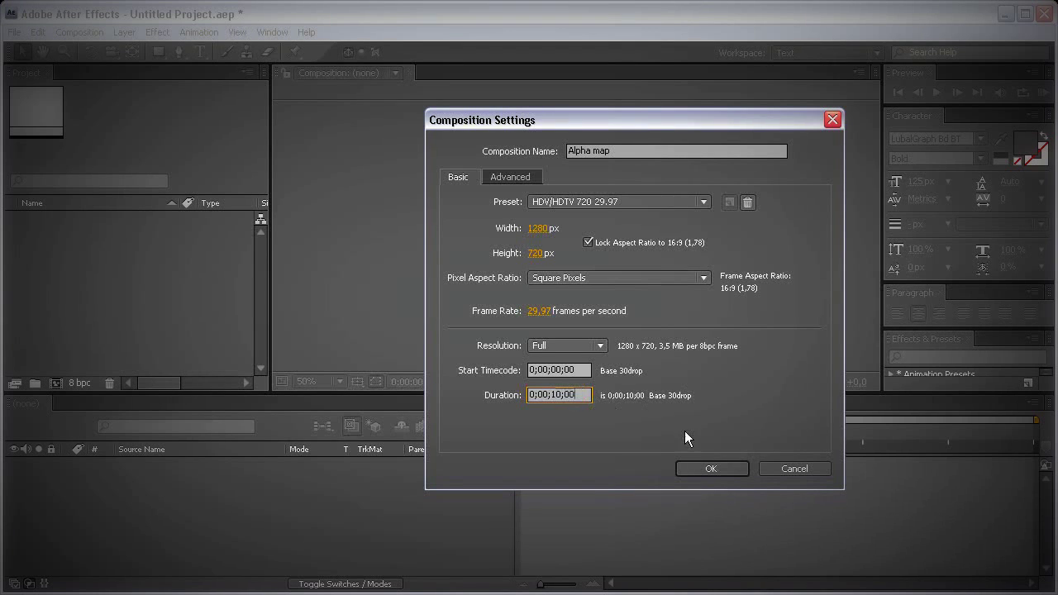
pyautogui.click(710, 470)
pyautogui.click(335, 382)
# Step: Fit the view, then add a white comp-sized solid layer named Map
pyautogui.click(346, 395)
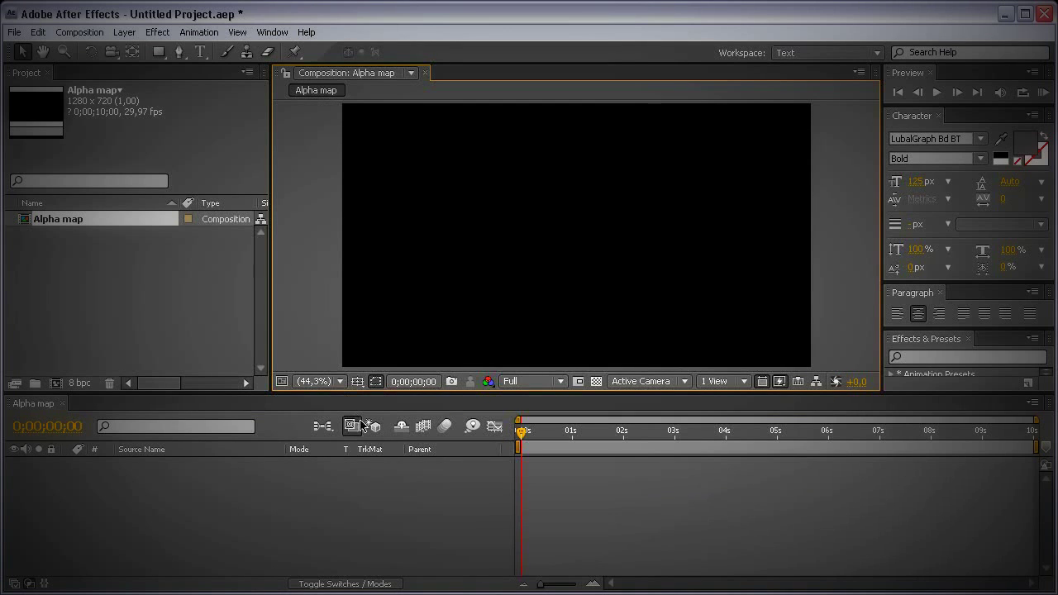
pyautogui.click(157, 32)
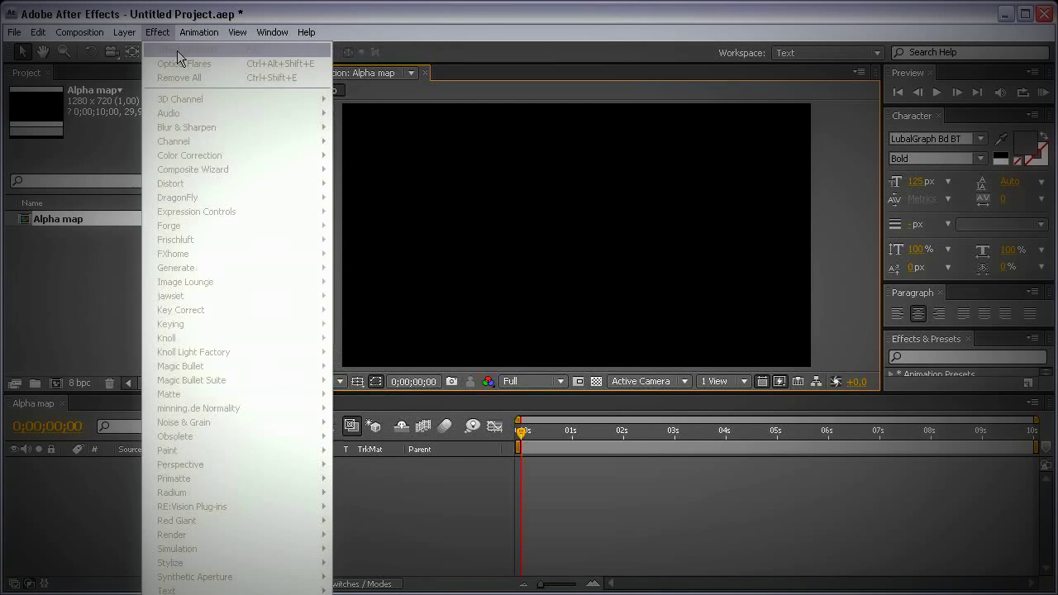
pyautogui.moveTo(124, 32)
pyautogui.moveTo(136, 50)
pyautogui.click(368, 63)
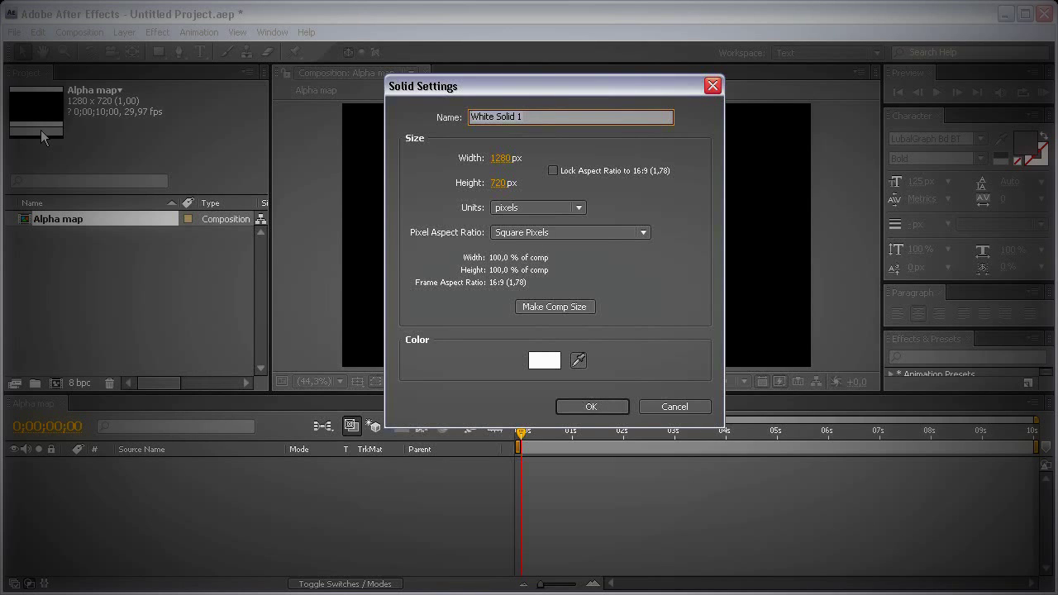
pyautogui.write('Map')
pyautogui.press('Return')
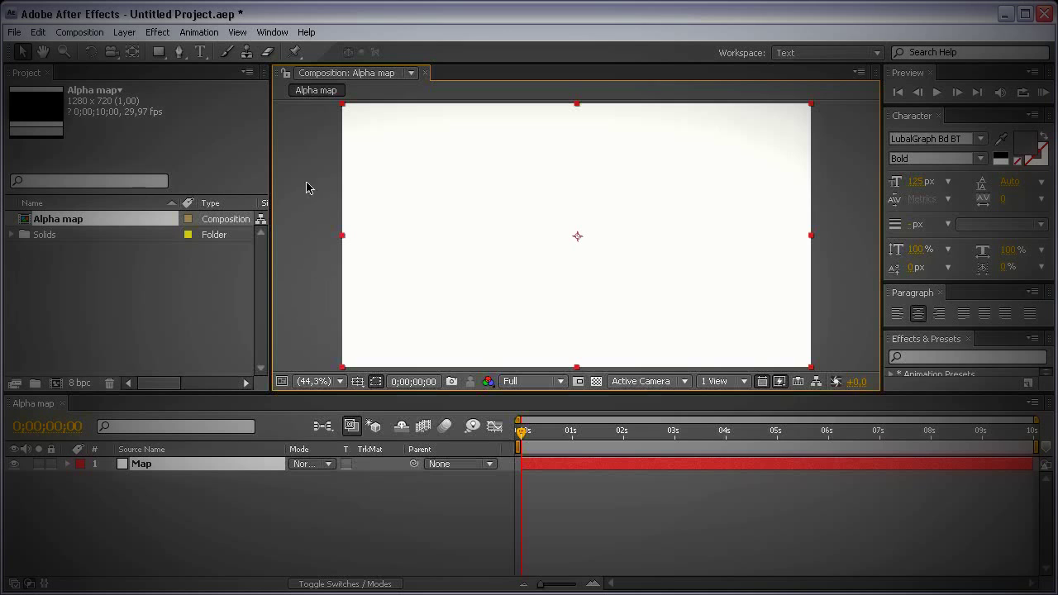
# Step: Draw a closed four-point curved arch mask with the Pen tool on the Map layer
pyautogui.click(179, 51)
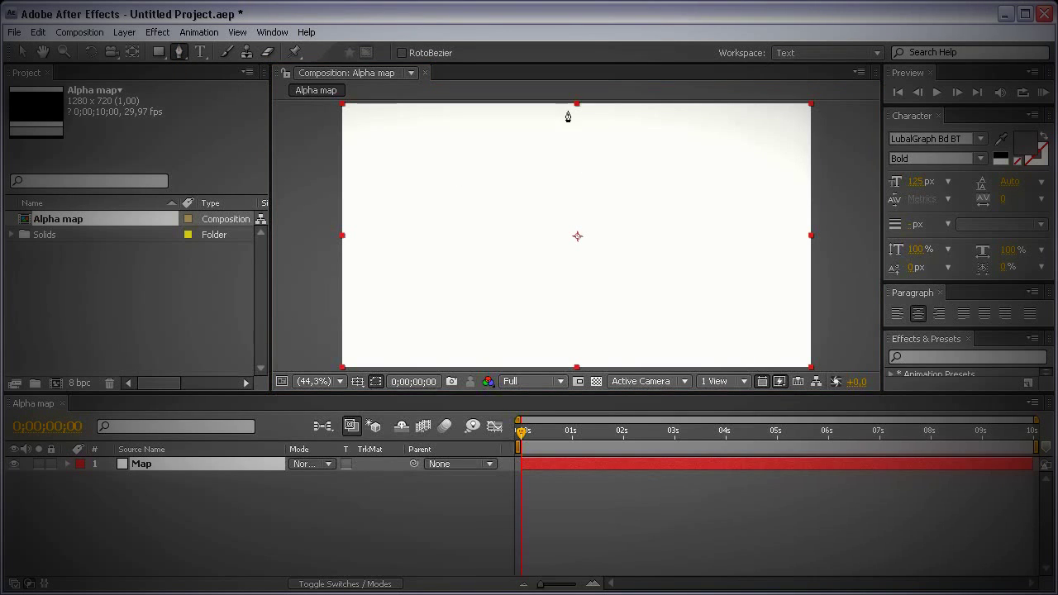
pyautogui.moveTo(574, 116); pyautogui.dragTo(635, 116)
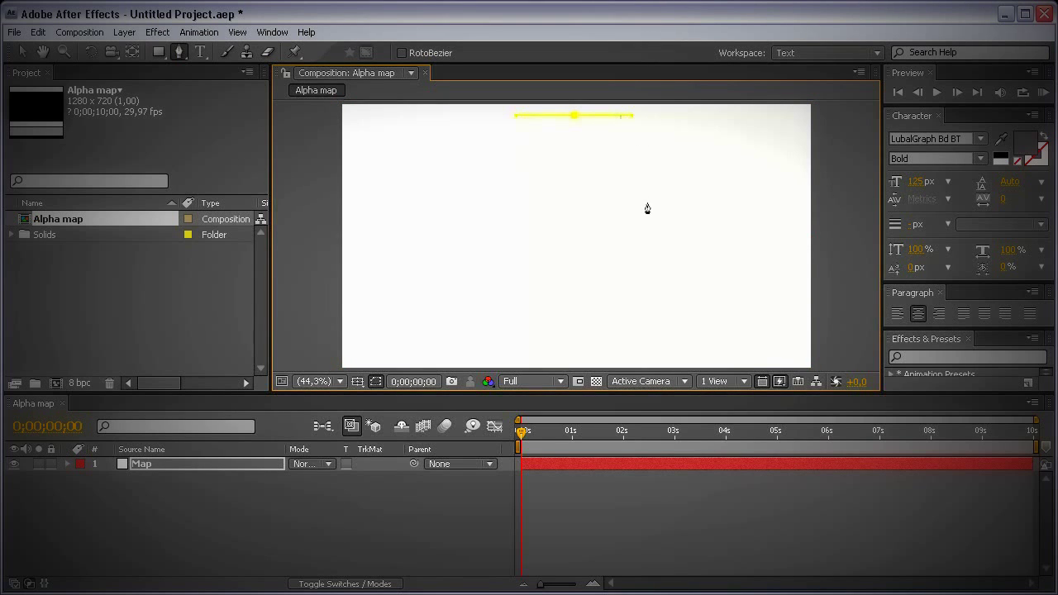
pyautogui.moveTo(647, 209); pyautogui.dragTo(628, 258)
pyautogui.moveTo(573, 223); pyautogui.dragTo(559, 229)
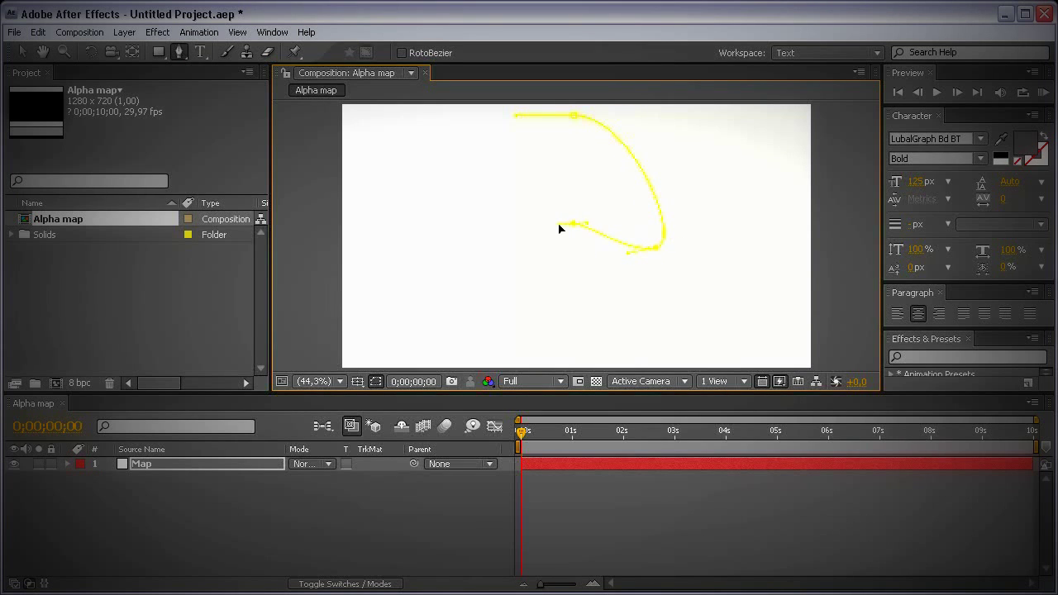
pyautogui.moveTo(504, 252); pyautogui.dragTo(490, 250)
pyautogui.click(575, 118)
# Step: Reshape the arch mask's left side and lower right with the Selection tool
pyautogui.press('v')
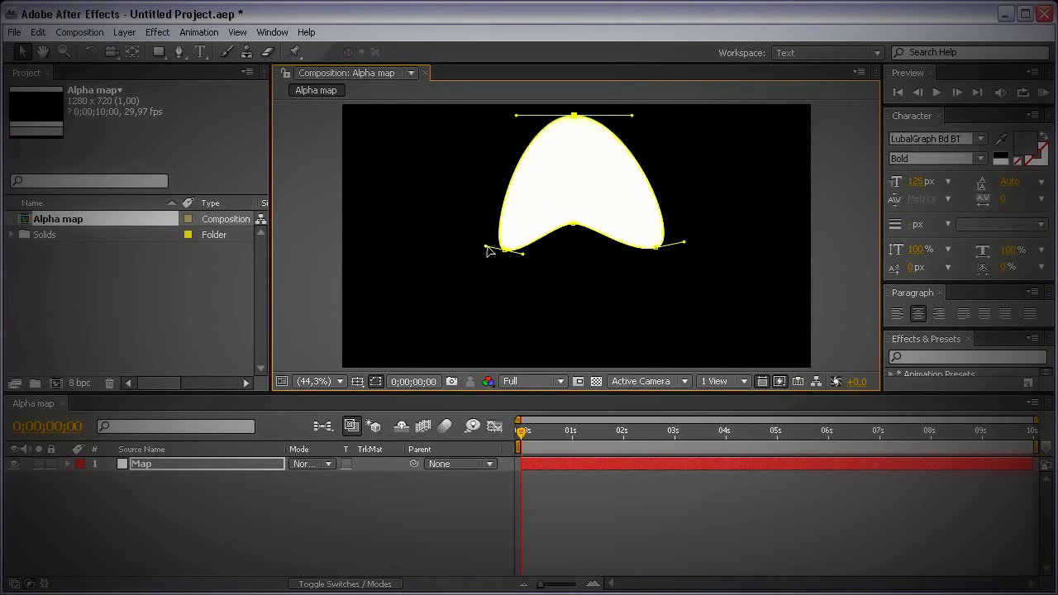
pyautogui.moveTo(488, 248); pyautogui.dragTo(477, 249)
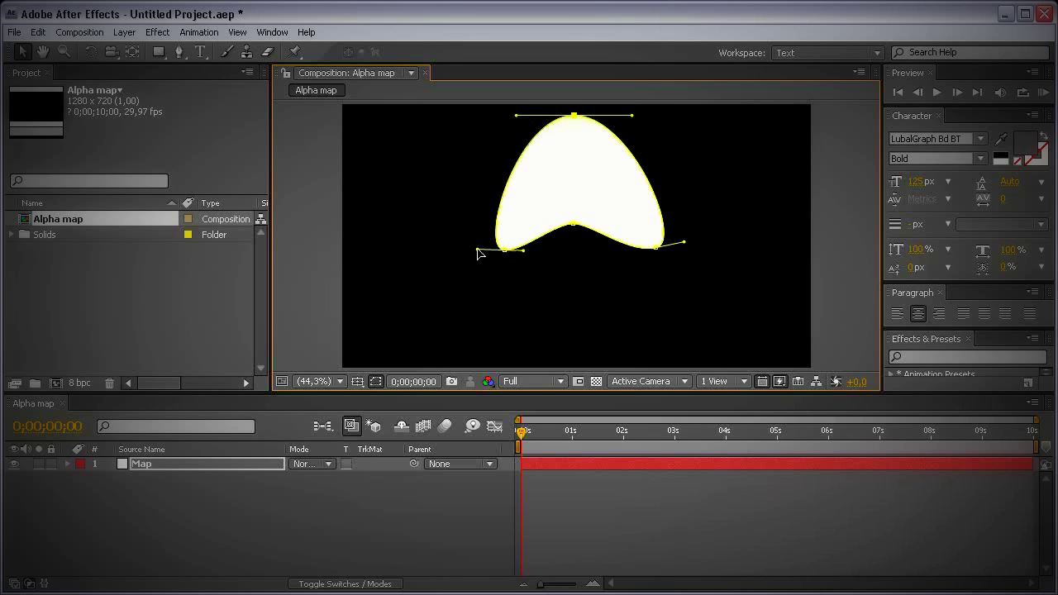
pyautogui.moveTo(654, 253); pyautogui.dragTo(687, 256)
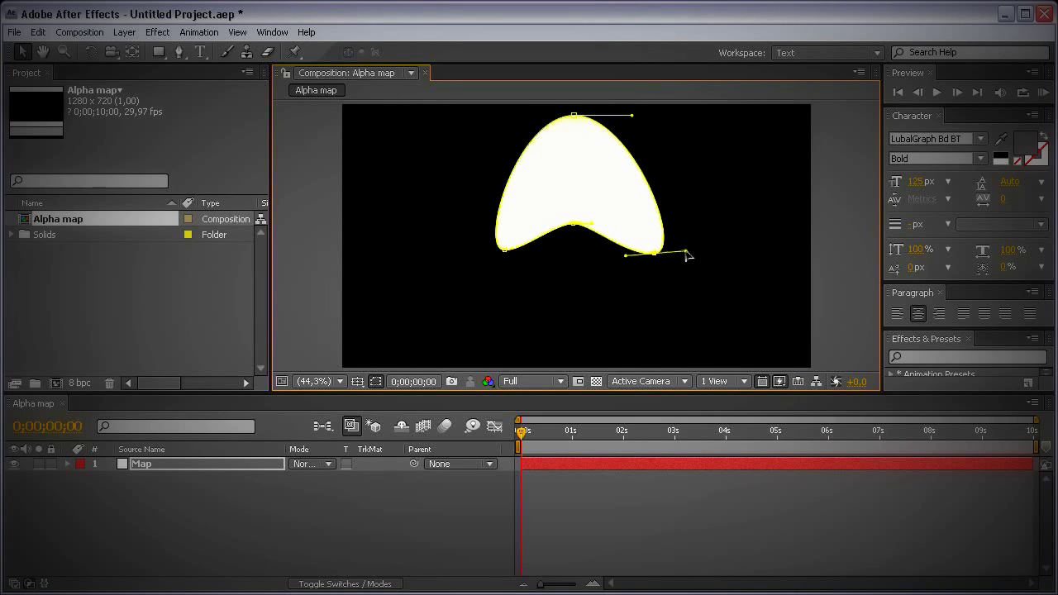
# Step: Set the Map layer's Mask Feather to 75 pixels
pyautogui.click(223, 473)
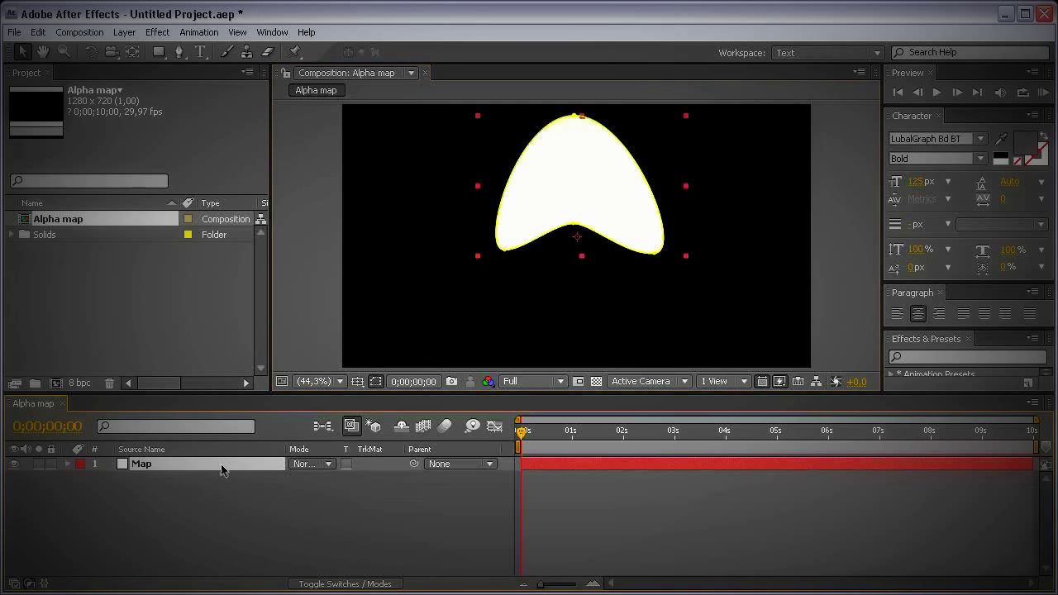
pyautogui.press('f')
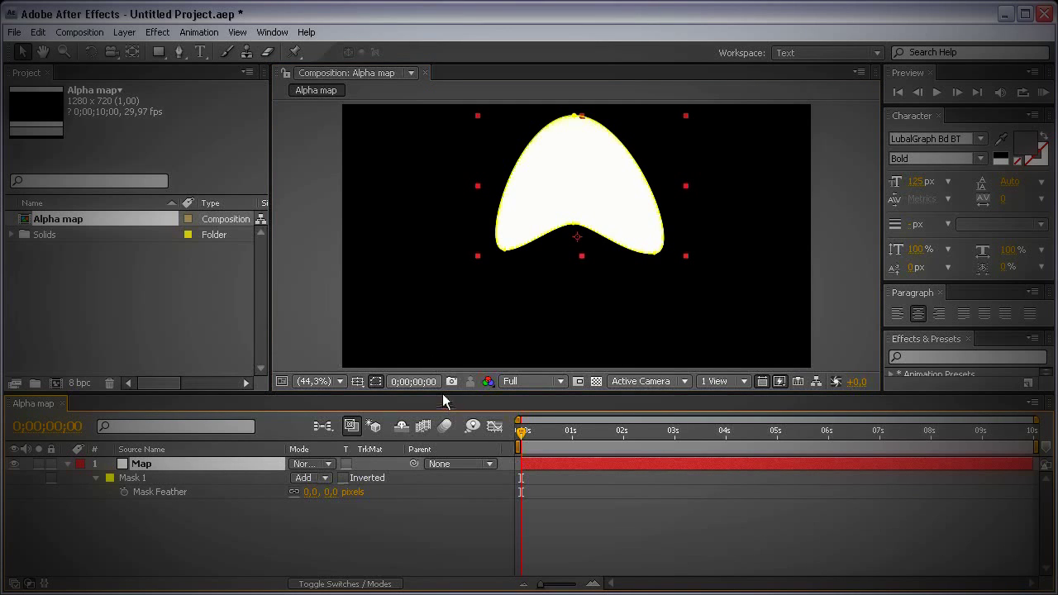
pyautogui.click(330, 492)
pyautogui.write('8')
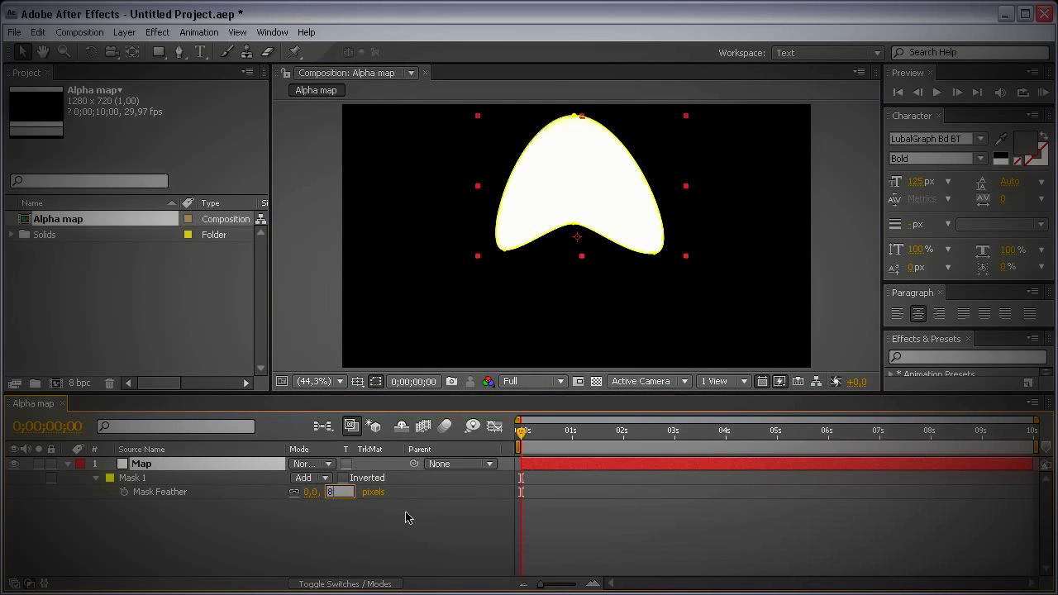
pyautogui.write('5')
pyautogui.press('Return')
pyautogui.click(335, 492)
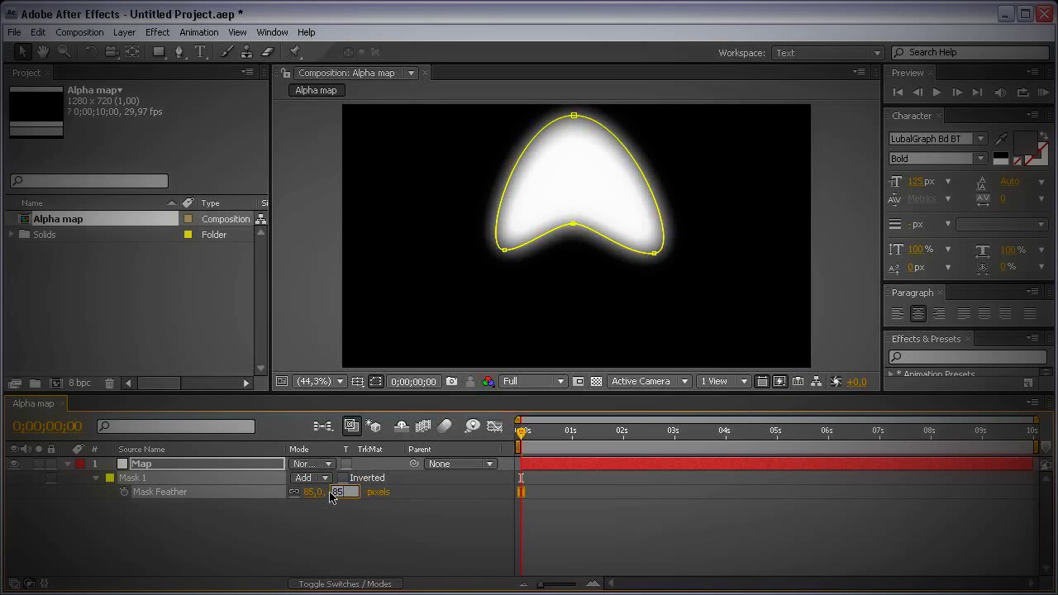
pyautogui.write('75')
pyautogui.press('Return')
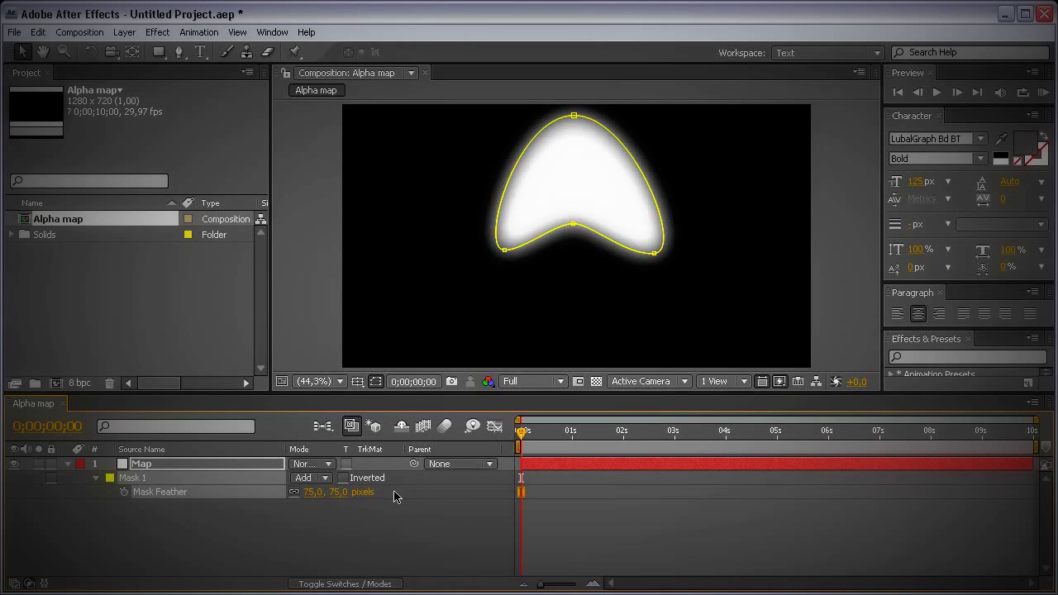
# Step: Smooth the bottom-centre mask point and pull the three bottom points lower
pyautogui.click(453, 525)
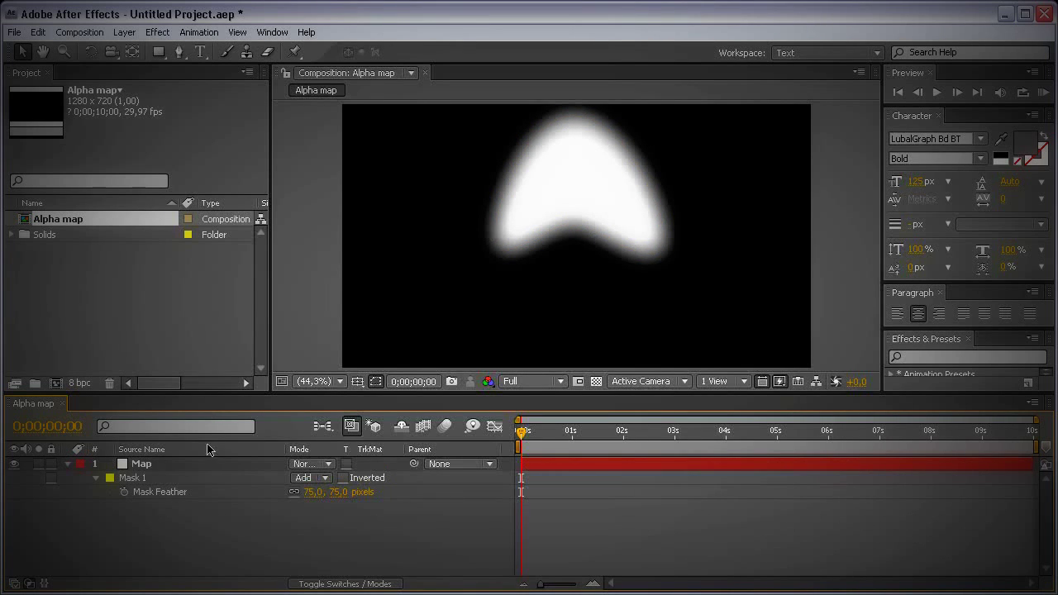
pyautogui.click(212, 463)
pyautogui.click(576, 229)
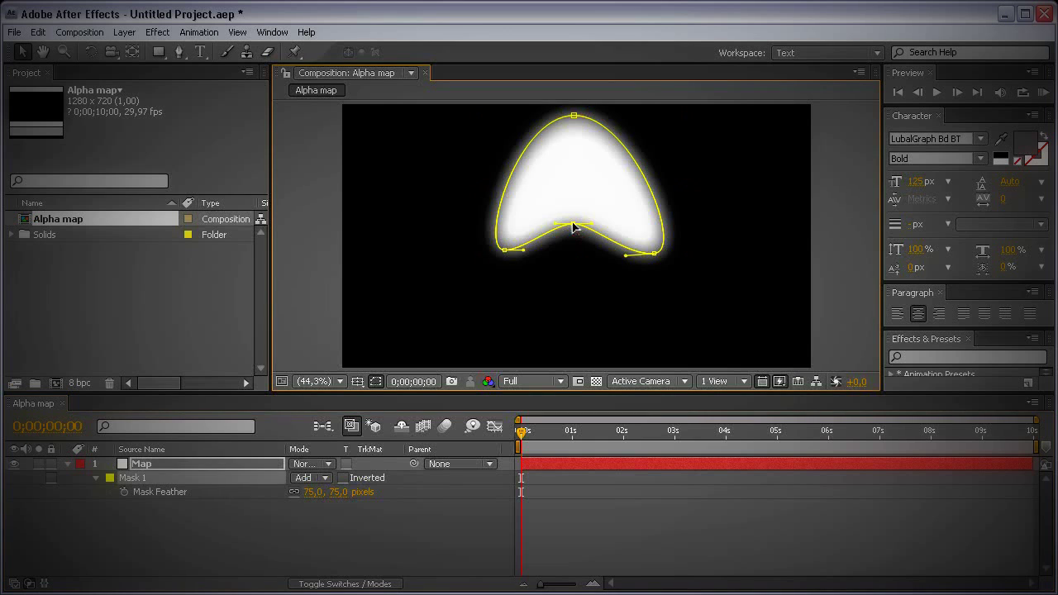
pyautogui.keyDown('ctrl'); pyautogui.keyDown('alt'); pyautogui.click(574, 226); pyautogui.keyUp('alt'); pyautogui.keyUp('ctrl')
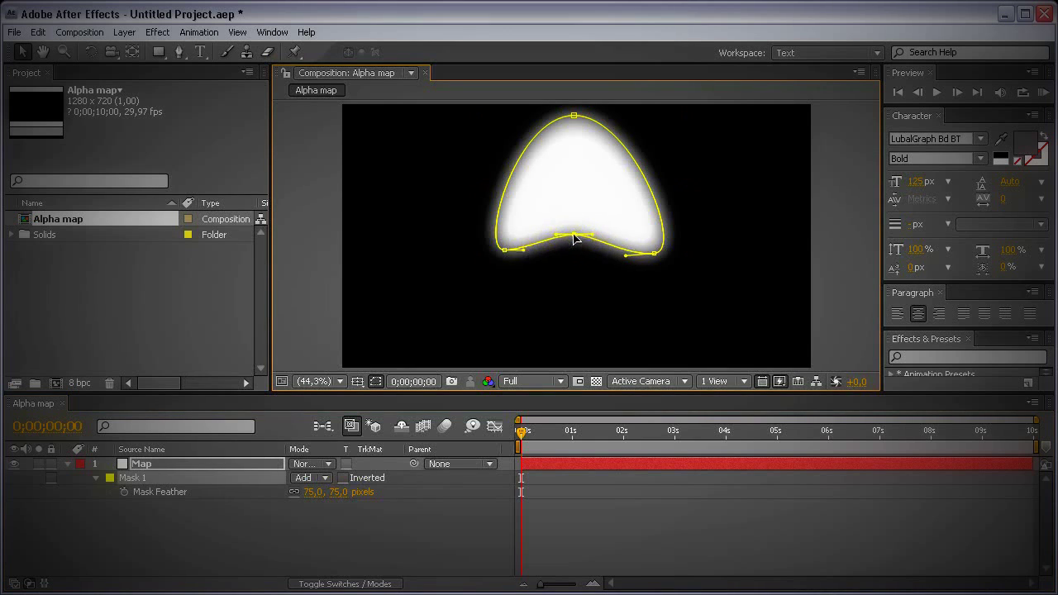
pyautogui.click(504, 250)
pyautogui.keyDown('shift'); pyautogui.click(655, 254); pyautogui.keyUp('shift')
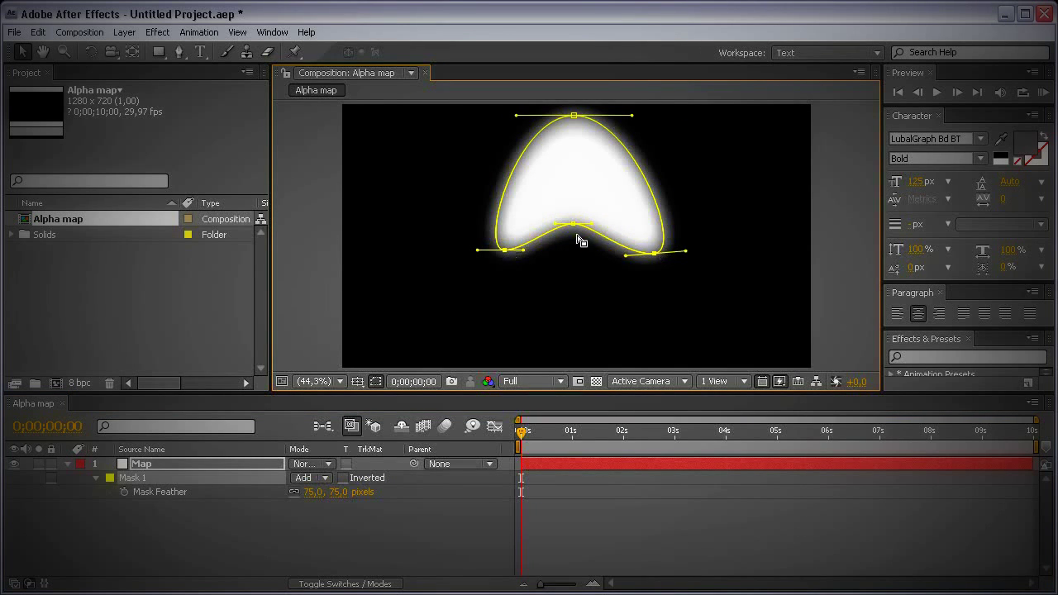
pyautogui.moveTo(574, 226); pyautogui.dragTo(576, 256)
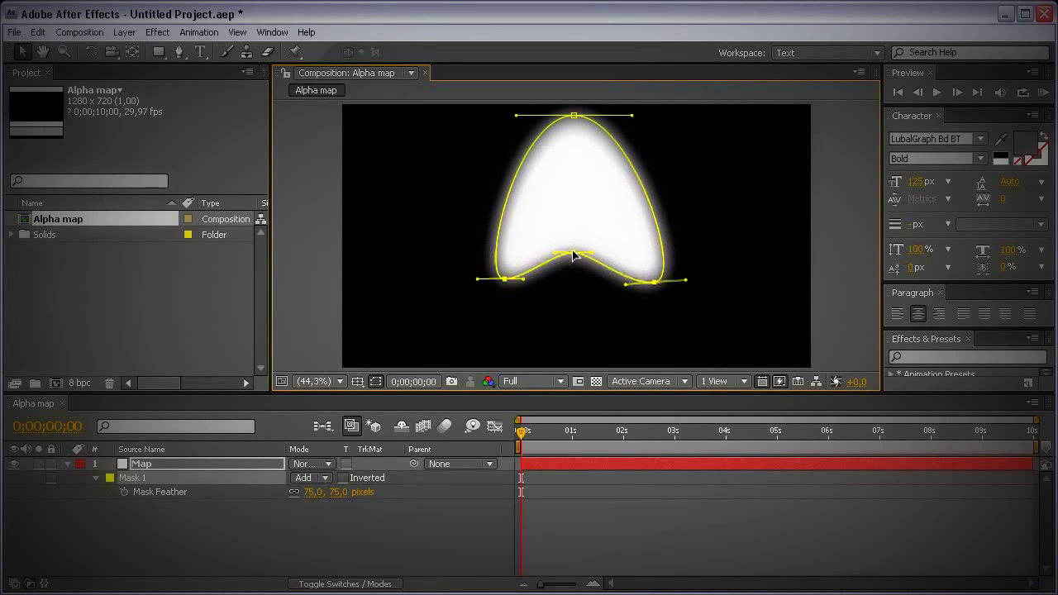
pyautogui.click(675, 240)
# Step: Level the bottom-right mask point's curve handles along a horizontal guide, then remove the guide
pyautogui.click(655, 280)
pyautogui.hotkey('ctrl', 'r')
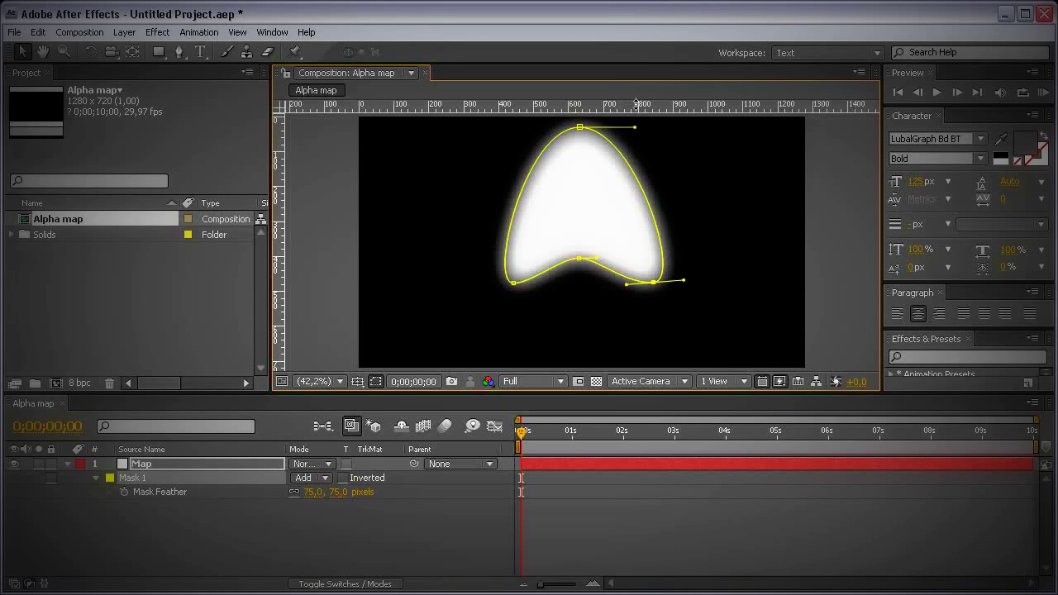
pyautogui.moveTo(636, 104); pyautogui.dragTo(658, 283)
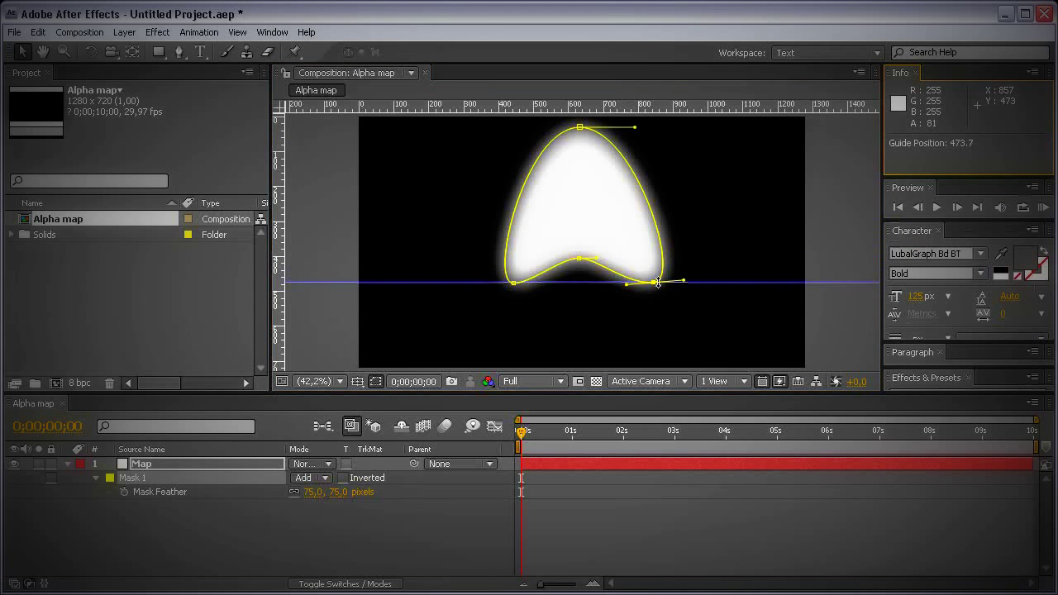
pyautogui.press('.')
pyautogui.press('.')
pyautogui.press('.')
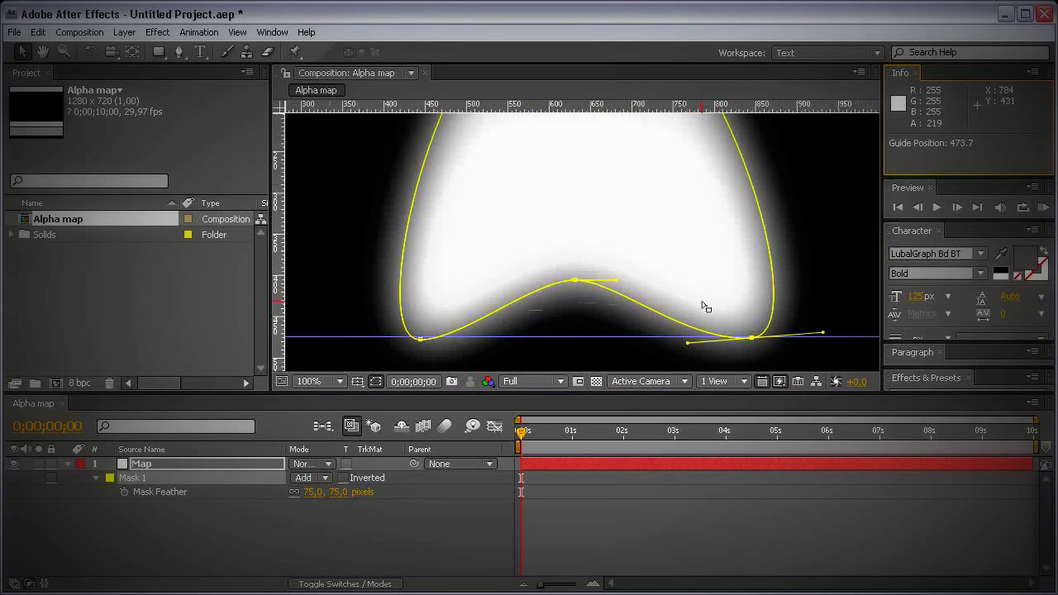
pyautogui.scroll(-1, 694, 291)
pyautogui.click(420, 327)
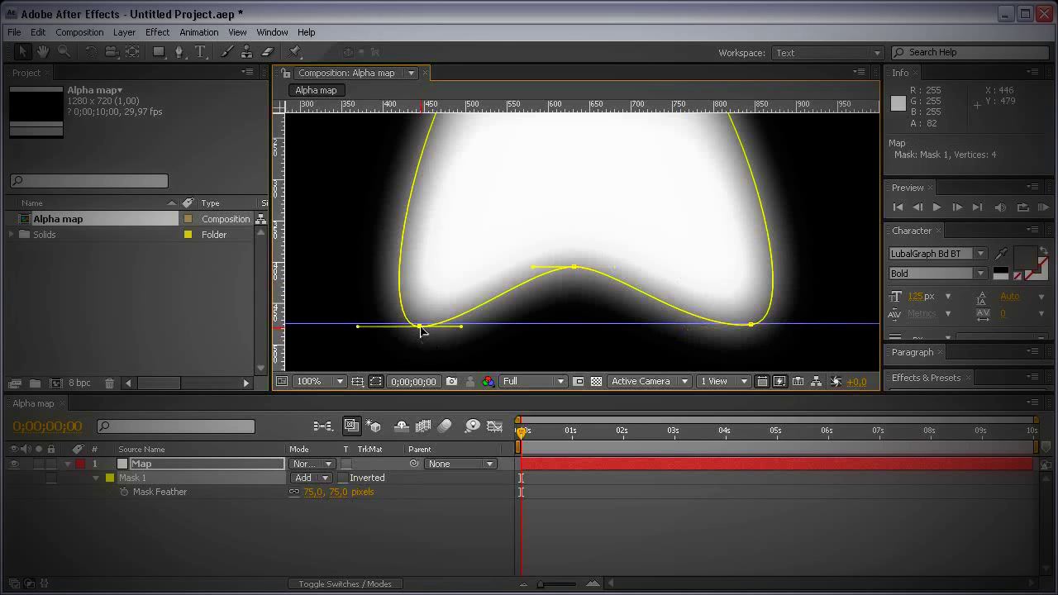
pyautogui.click(421, 330)
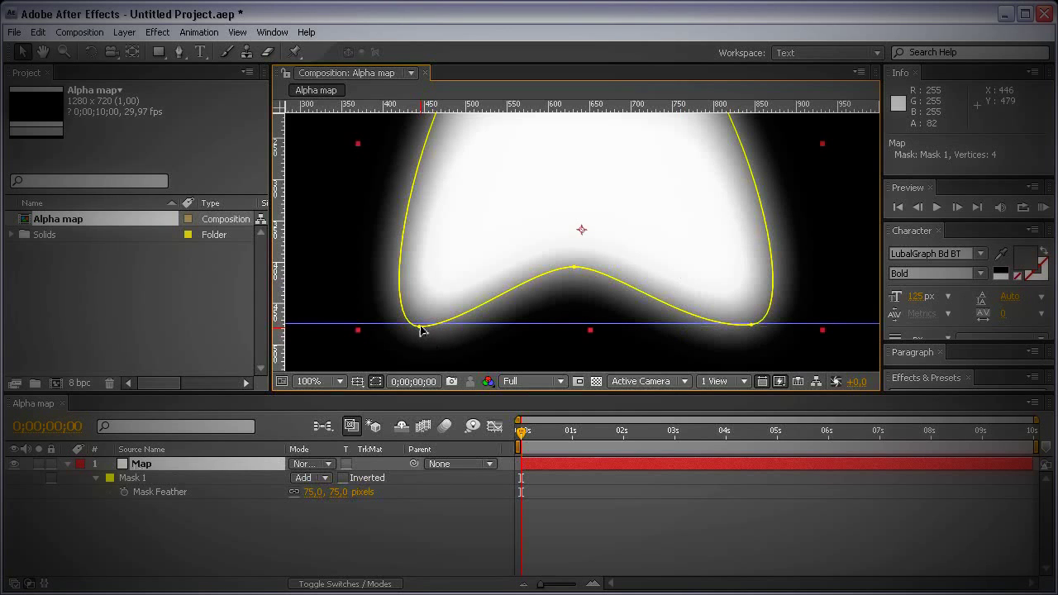
pyautogui.click(422, 330)
pyautogui.click(751, 323)
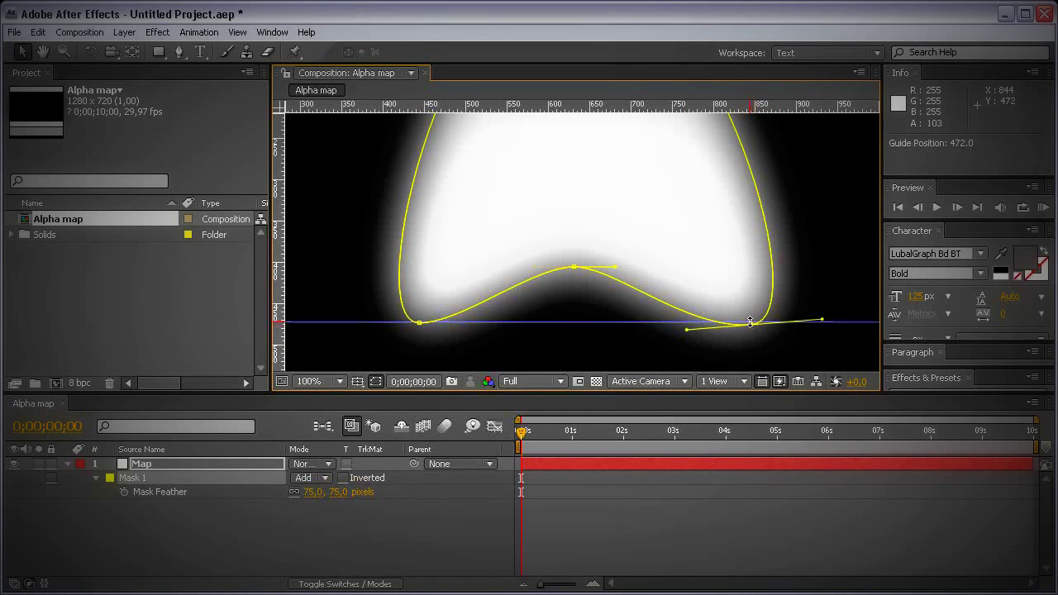
pyautogui.moveTo(752, 324); pyautogui.dragTo(751, 325)
pyautogui.click(754, 328)
pyautogui.click(753, 328)
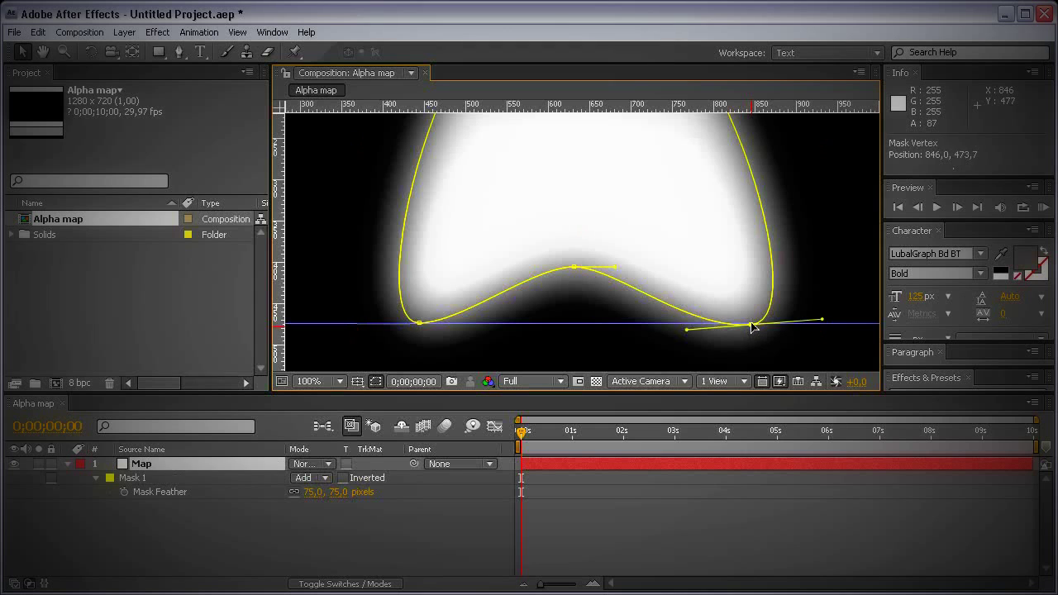
pyautogui.moveTo(823, 319); pyautogui.dragTo(823, 324)
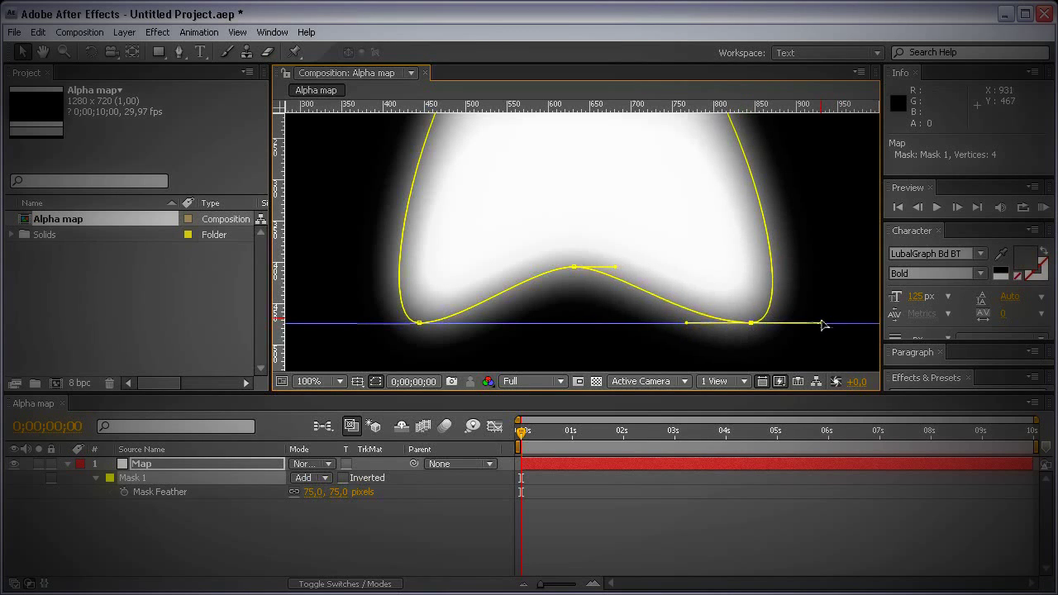
pyautogui.moveTo(538, 323); pyautogui.dragTo(532, 6)
pyautogui.hotkey('ctrl', 'r')
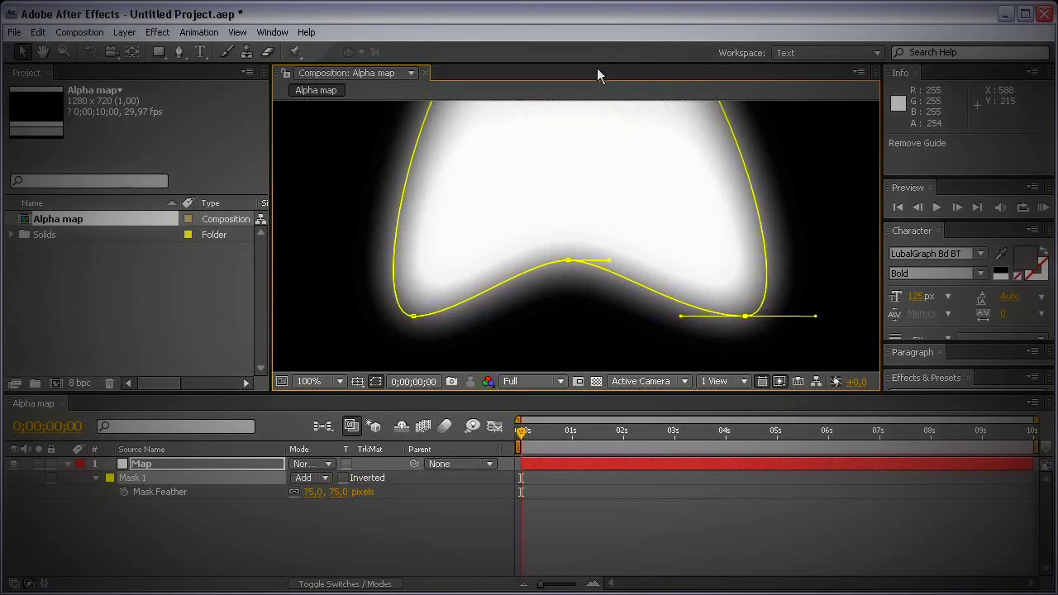
# Step: Widen both curve handles of the central dip point so it curves more gently
pyautogui.doubleClick(568, 263)
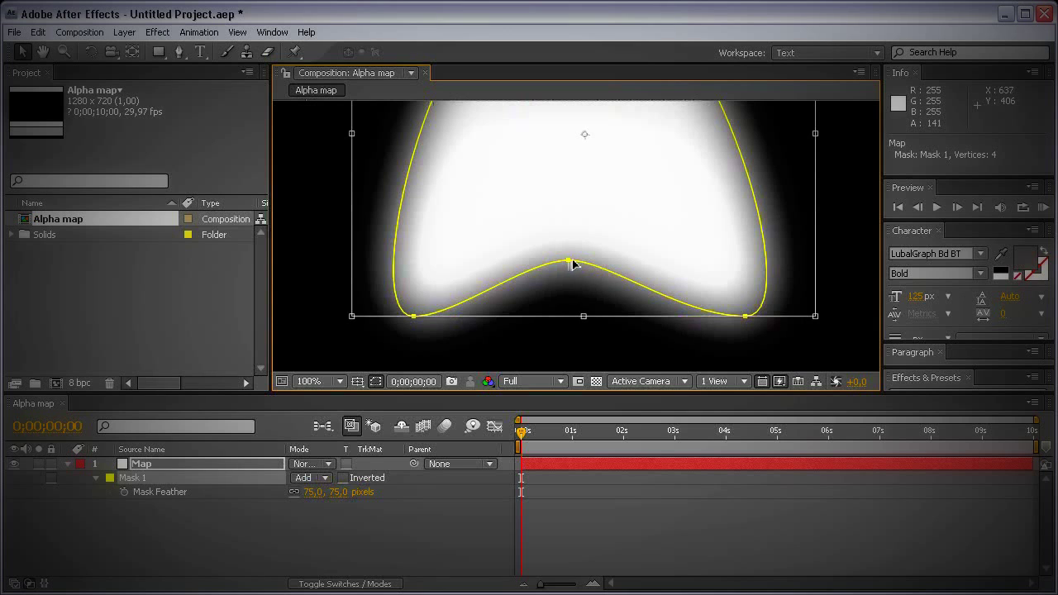
pyautogui.press('Escape')
pyautogui.click(574, 266)
pyautogui.click(572, 261)
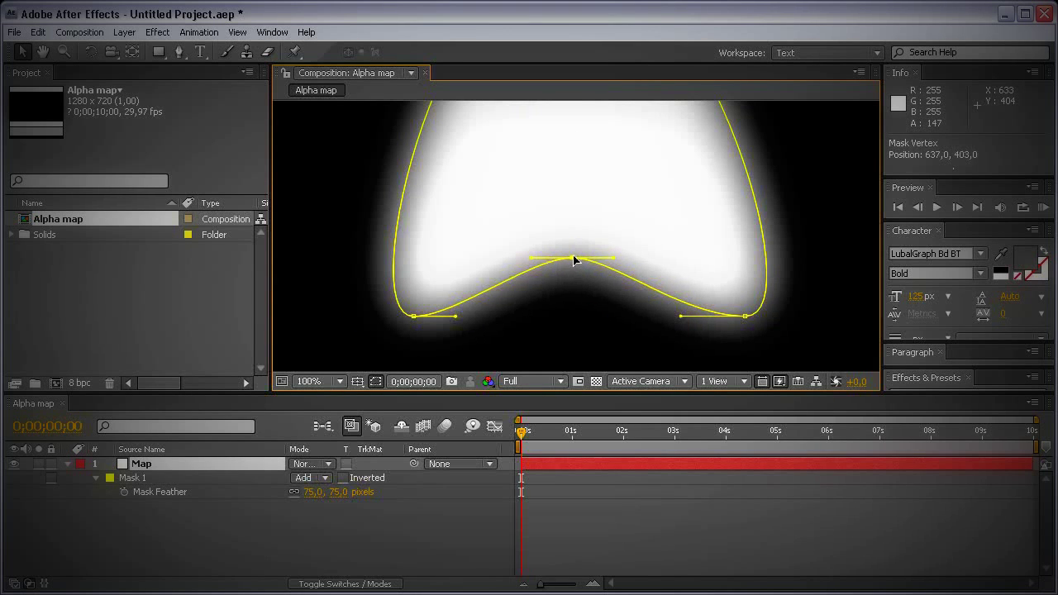
pyautogui.moveTo(613, 259); pyautogui.dragTo(633, 259)
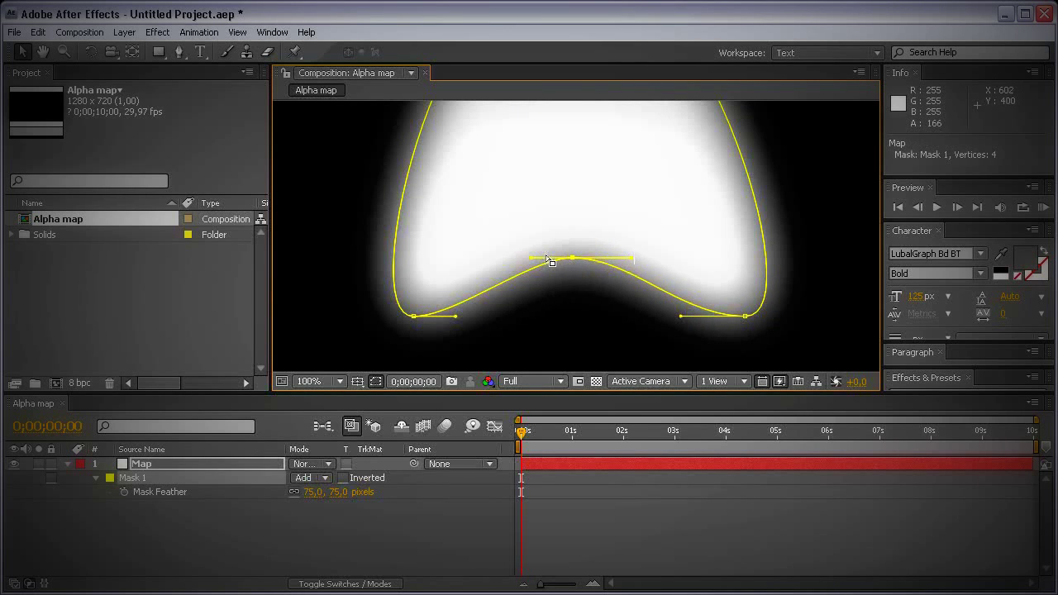
pyautogui.moveTo(532, 259); pyautogui.dragTo(514, 260)
pyautogui.press(',')
pyautogui.press(',')
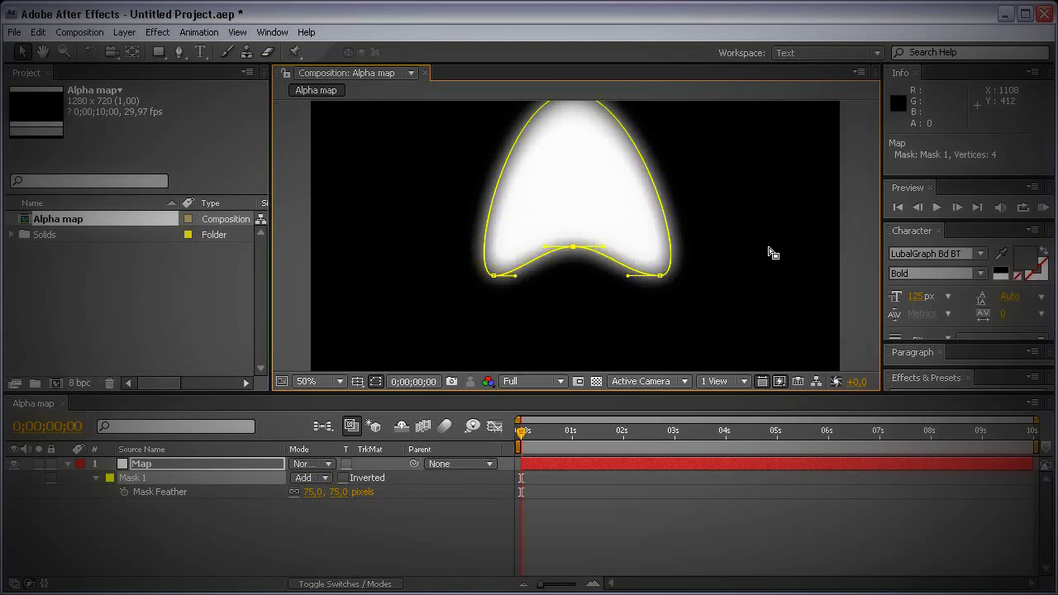
pyautogui.scroll(2, 637, 255)
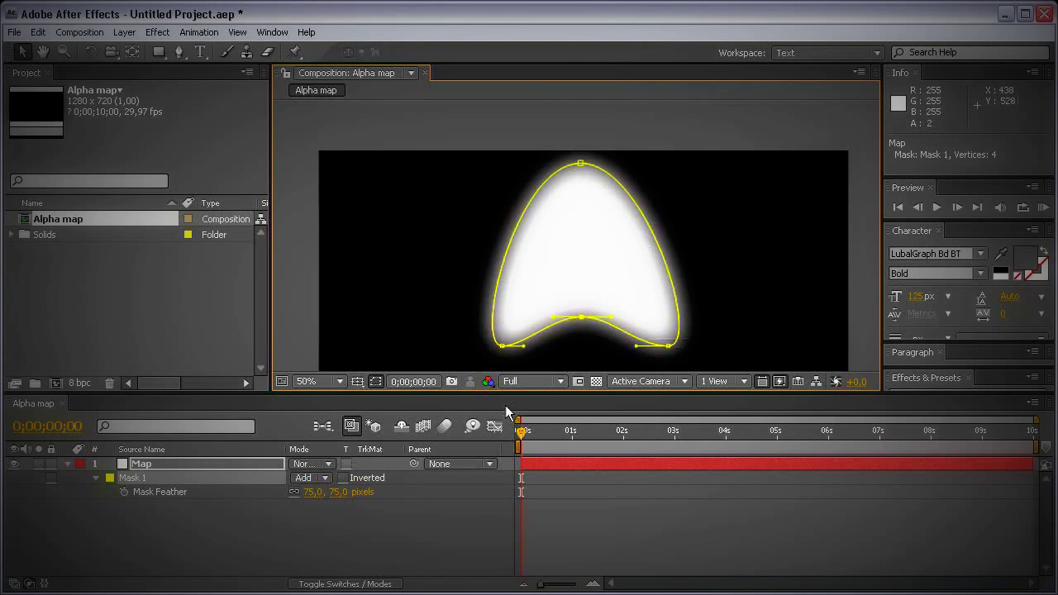
pyautogui.click(382, 542)
# Step: Add a new adjustment layer above Map and rename it Blur
pyautogui.click(70, 464)
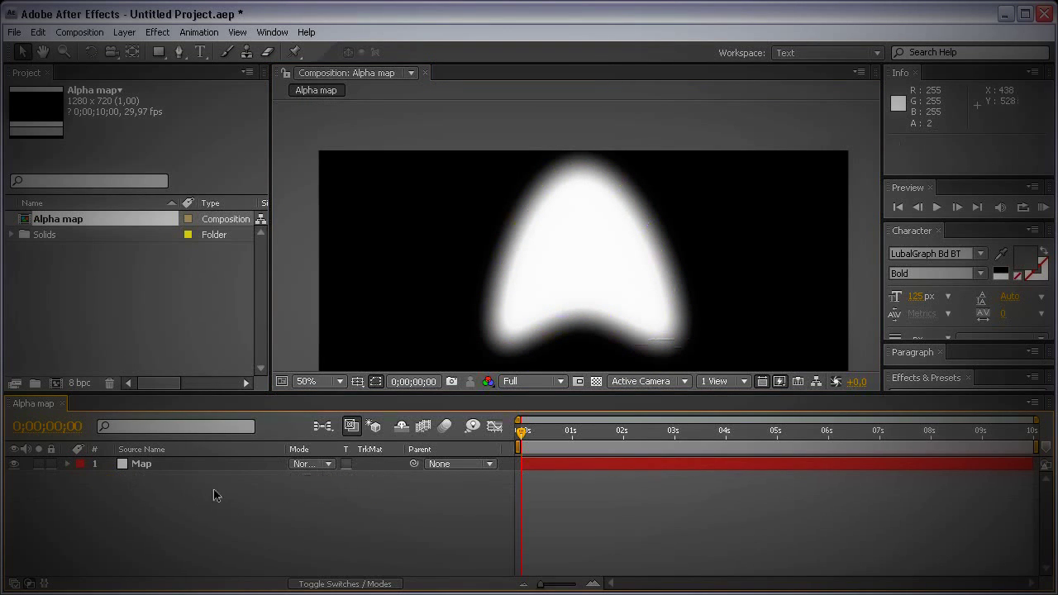
pyautogui.rightClick(274, 478)
pyautogui.moveTo(336, 483)
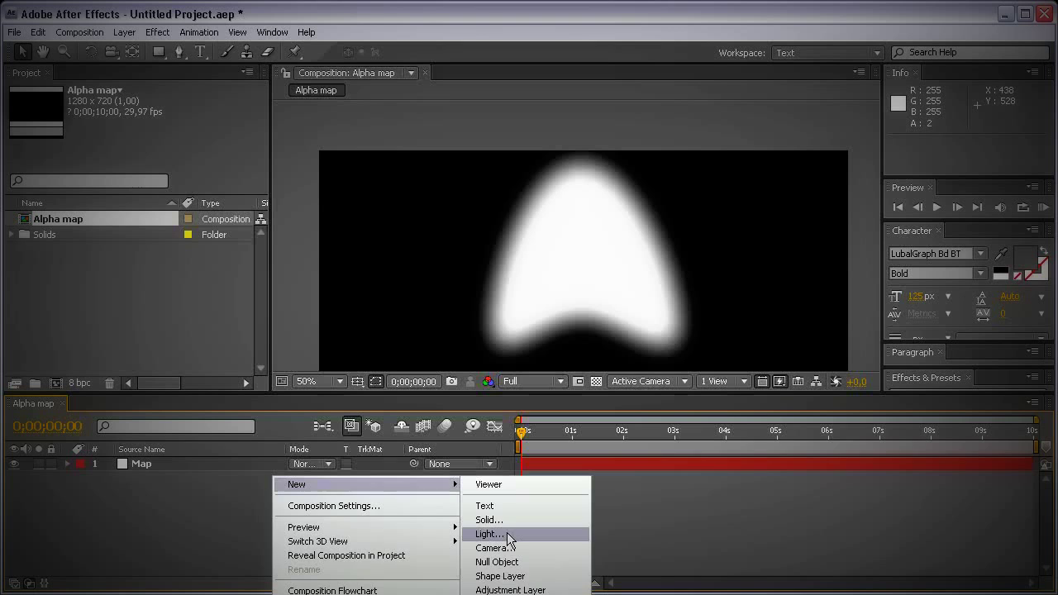
pyautogui.click(511, 590)
pyautogui.press('Return')
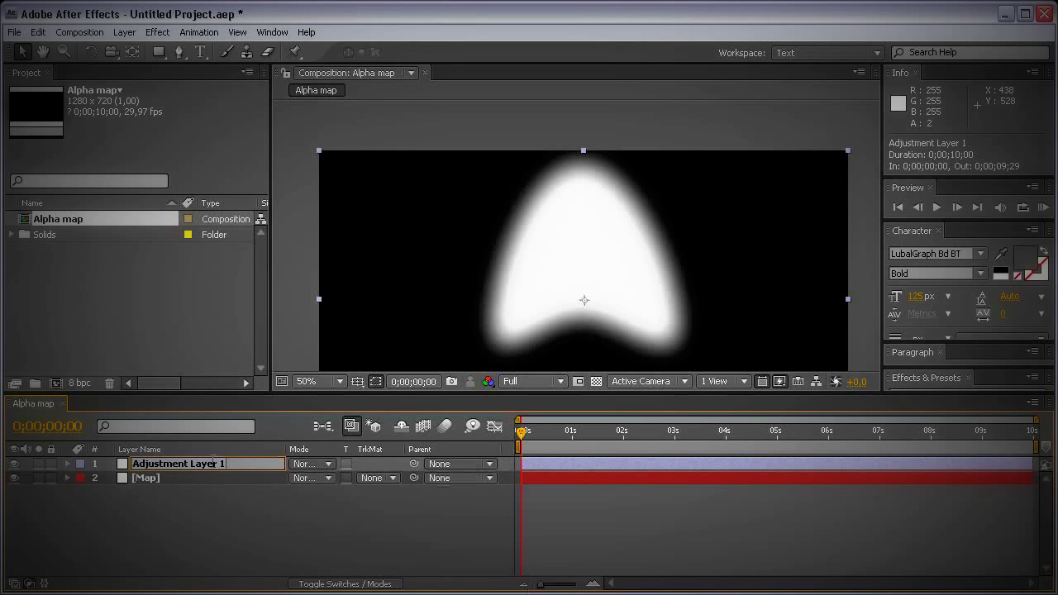
pyautogui.write('Blur')
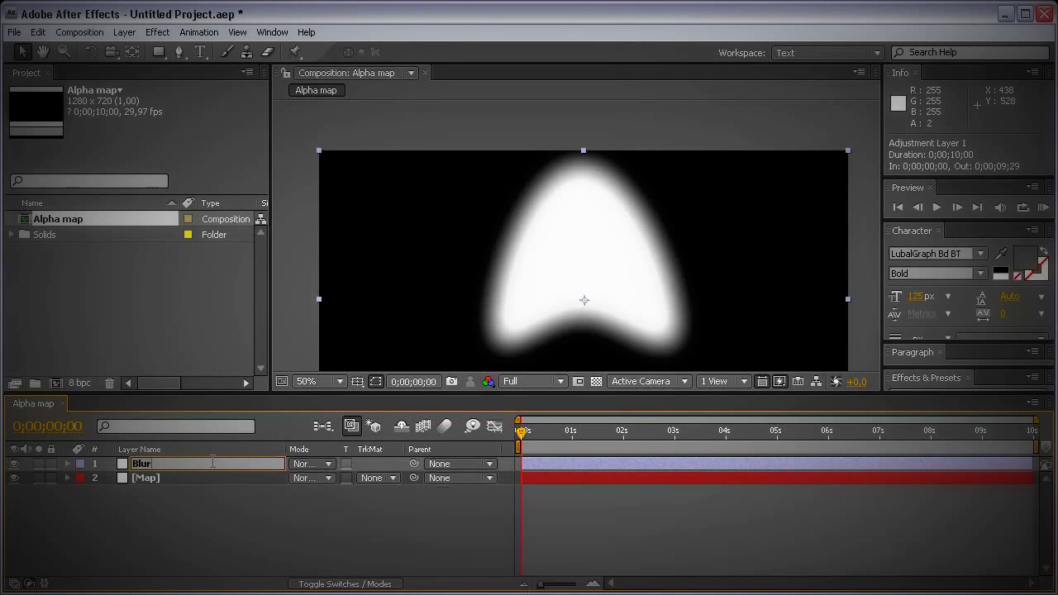
pyautogui.press('Return')
# Step: Apply Fast Blur to Blur with Repeat Edge Pixels on and Blurriness 100
pyautogui.click(157, 31)
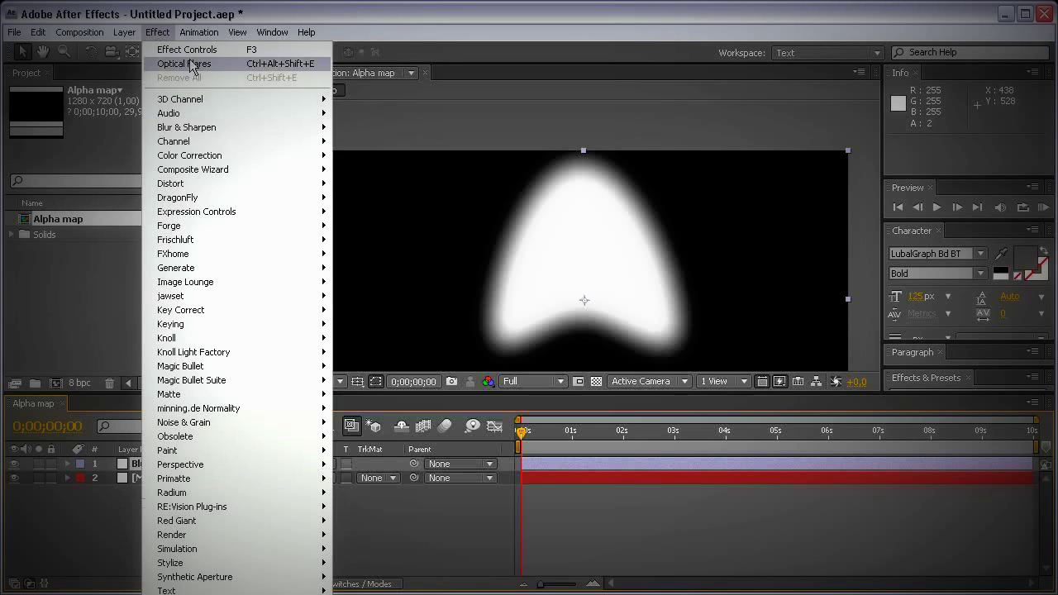
pyautogui.moveTo(319, 130)
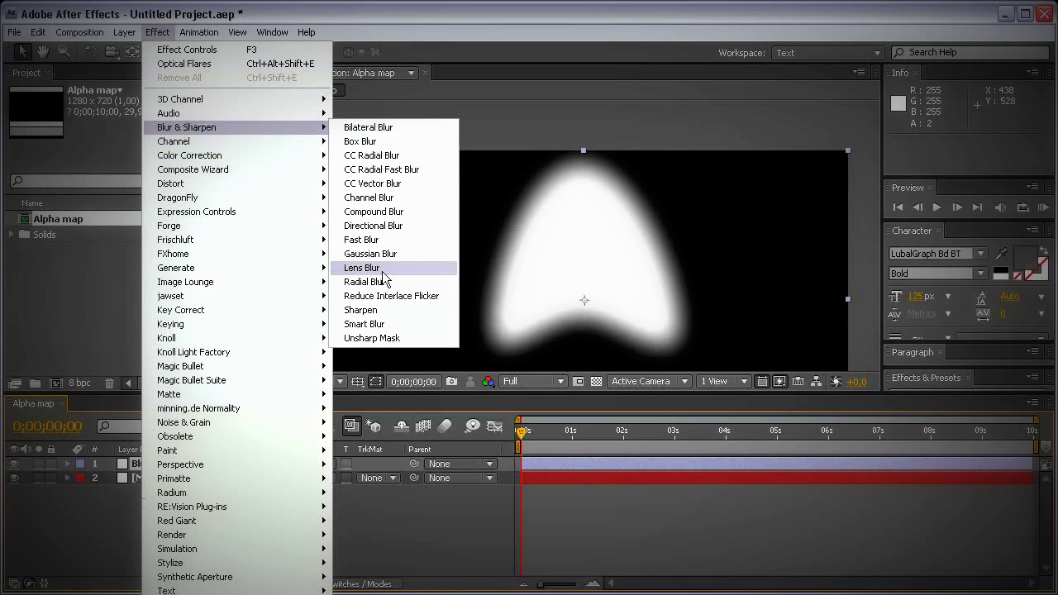
pyautogui.click(386, 241)
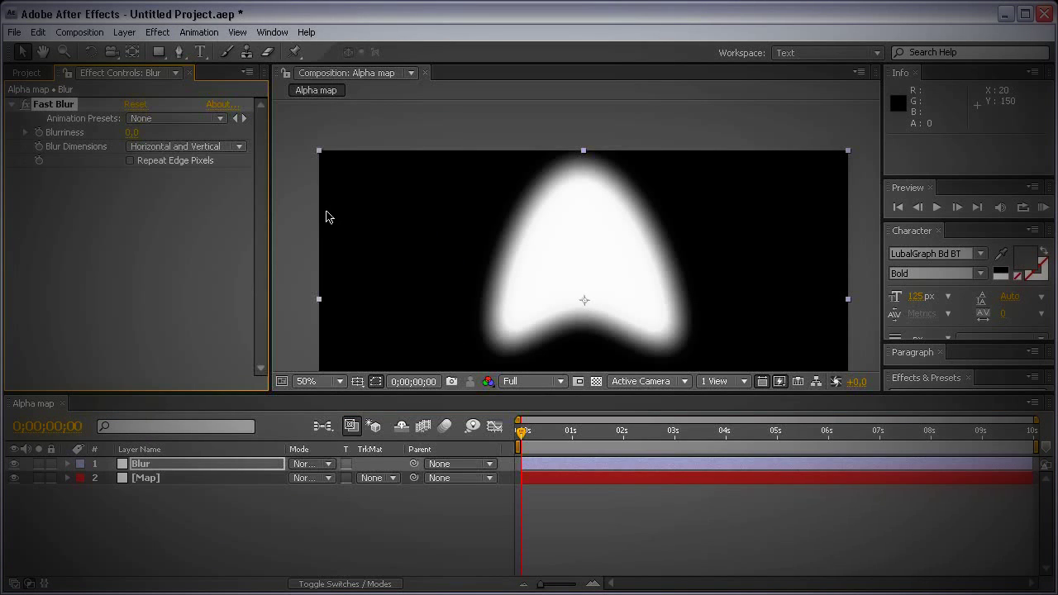
pyautogui.click(157, 164)
pyautogui.click(132, 132)
pyautogui.write('100')
pyautogui.press('Return')
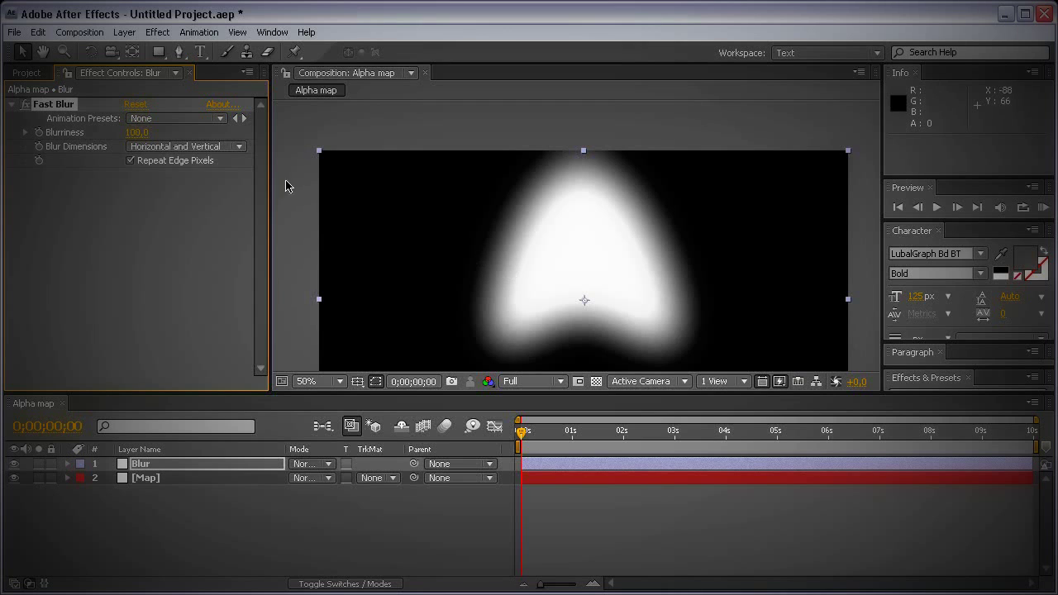
pyautogui.press(',')
pyautogui.press('.')
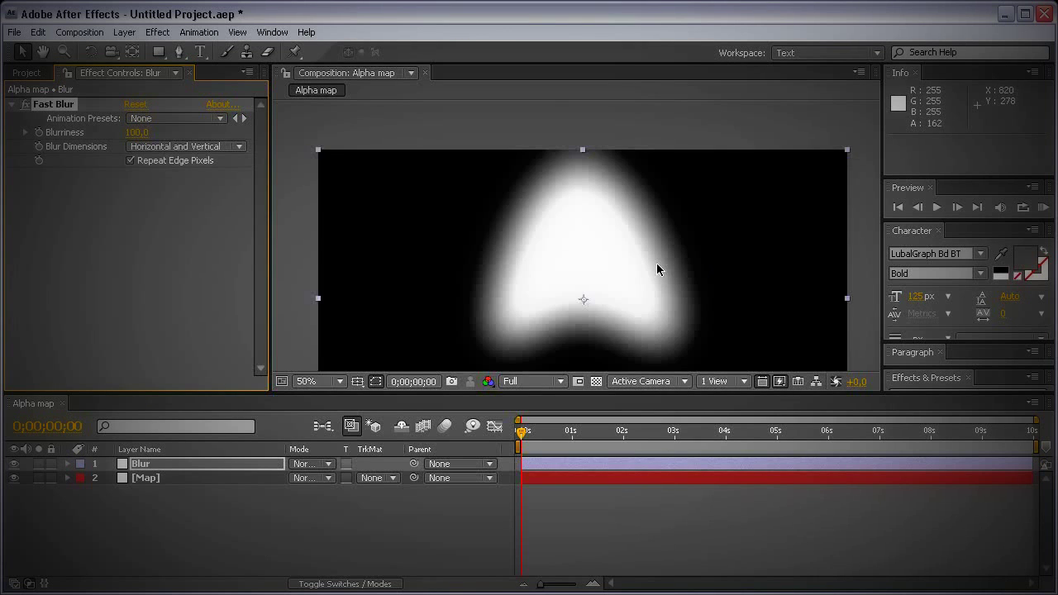
pyautogui.press('h')
pyautogui.moveTo(664, 269); pyautogui.dragTo(648, 253)
pyautogui.press('q')
pyautogui.press(',')
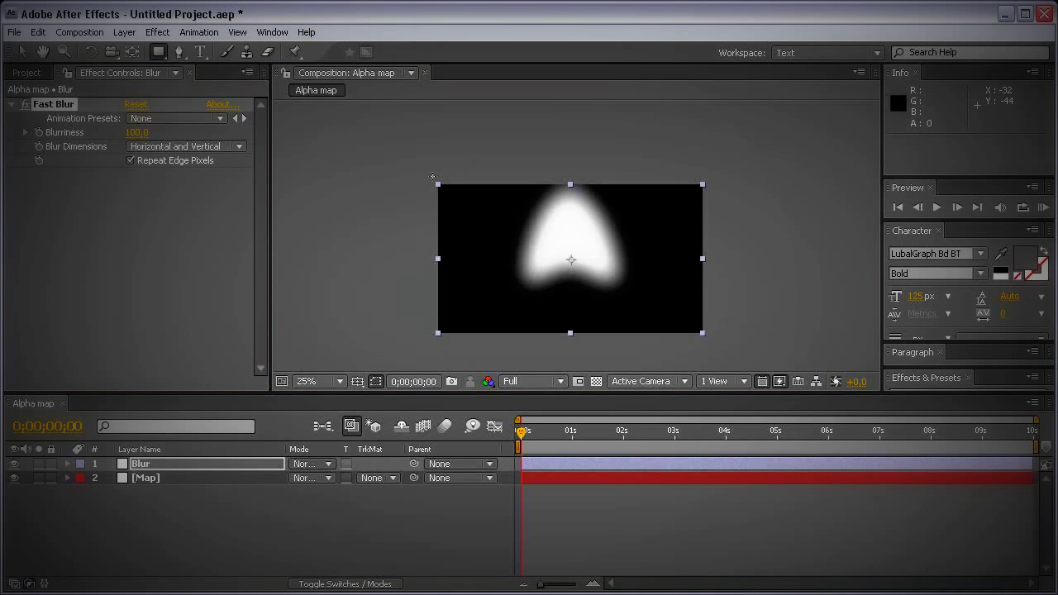
# Step: Draw a rectangle mask over the shape's upper half on Blur and feather it 80 pixels
pyautogui.moveTo(403, 152); pyautogui.dragTo(771, 231)
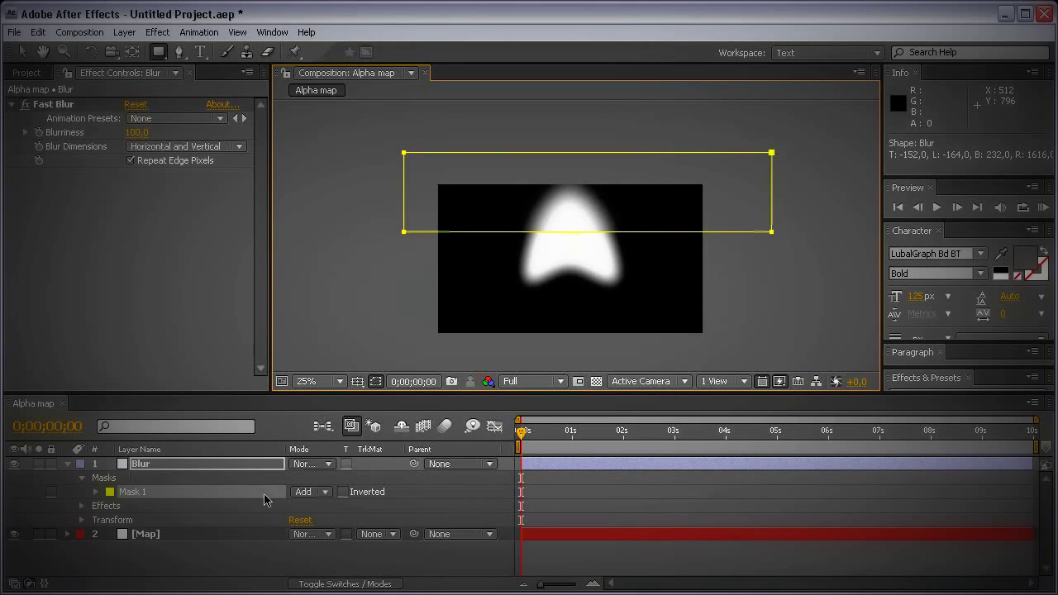
pyautogui.press('f')
pyautogui.click(331, 492)
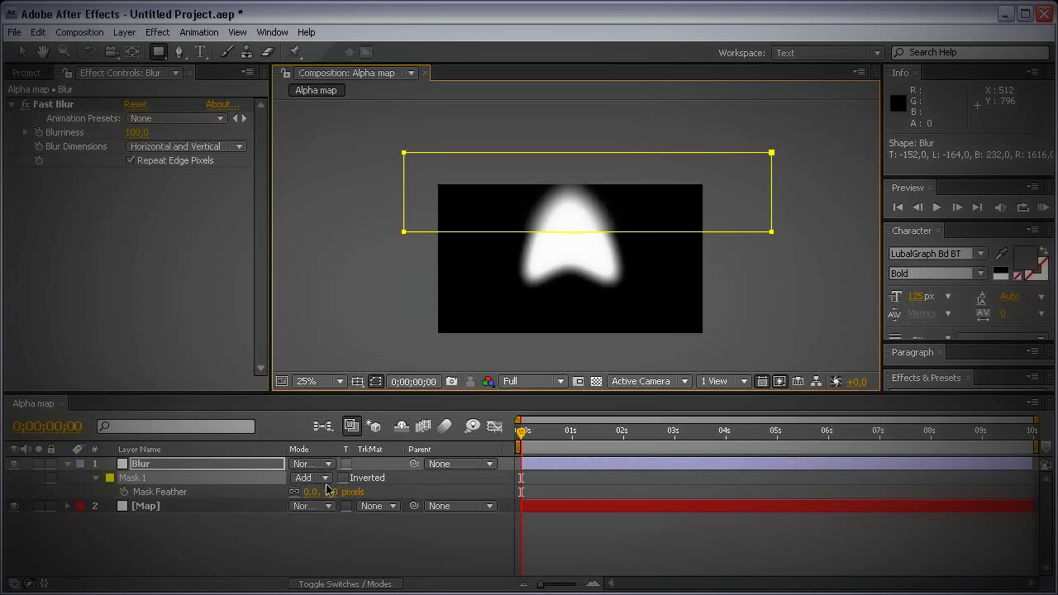
pyautogui.write('80')
pyautogui.press('Return')
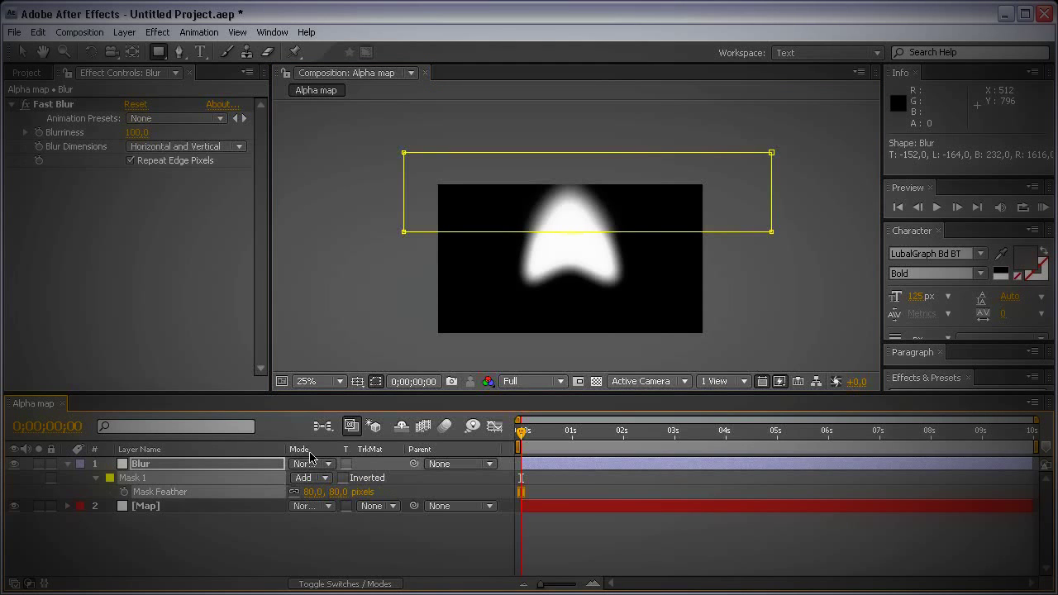
# Step: Review the softened arch in the maximized viewer, then restore the full workspace
pyautogui.click(390, 543)
pyautogui.scroll(4, 521, 277)
pyautogui.press('`')
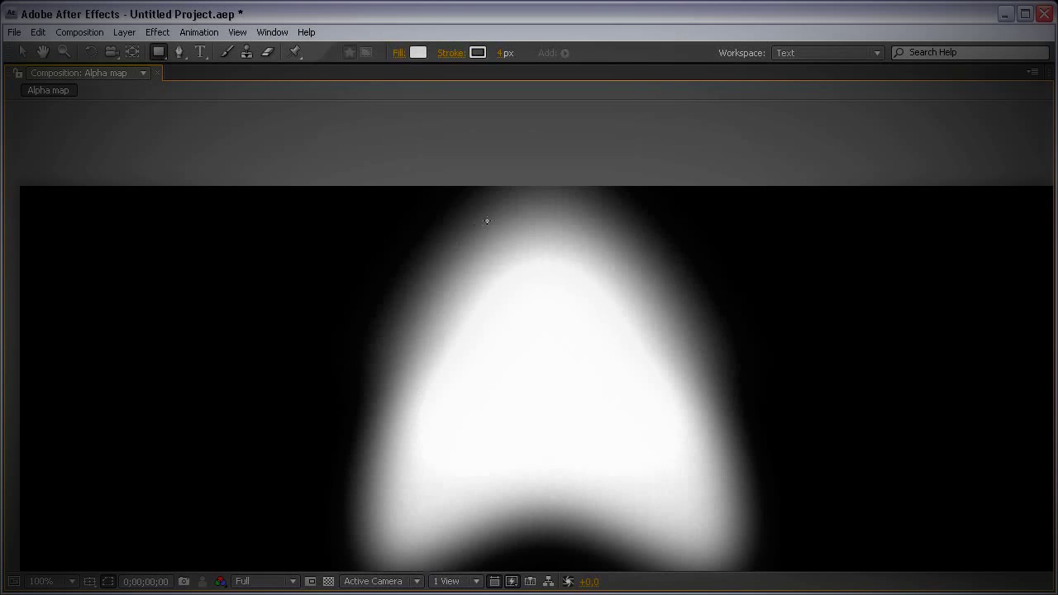
pyautogui.scroll(-2, 708, 348)
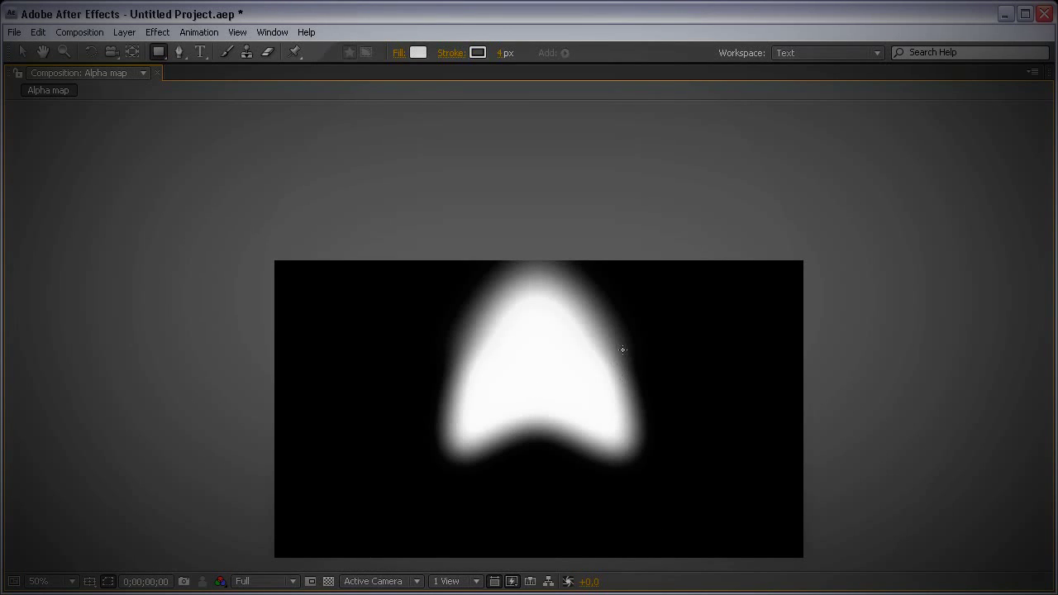
pyautogui.press('`')
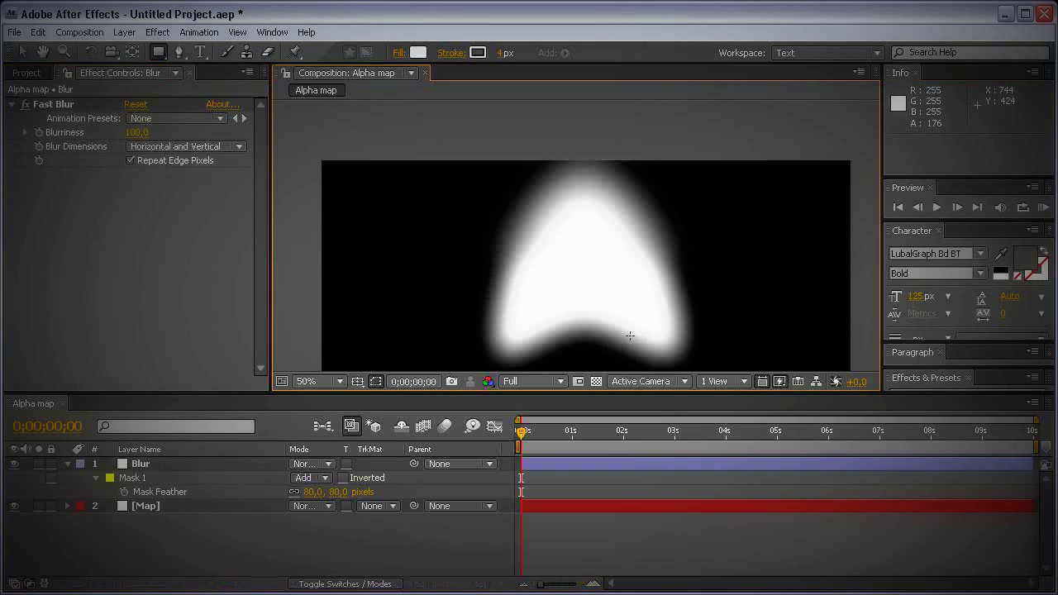
pyautogui.click(25, 71)
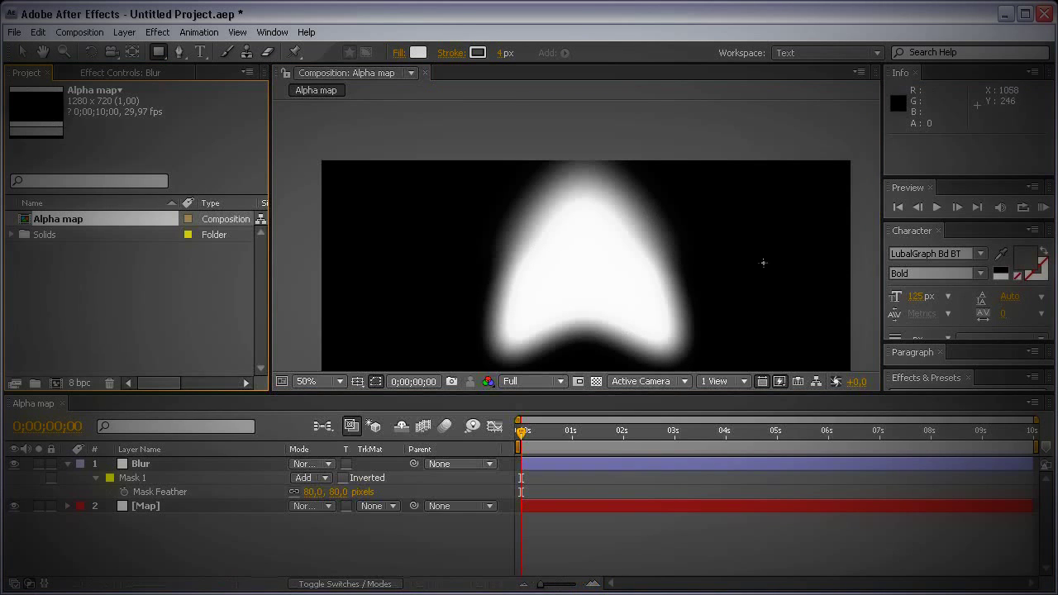
pyautogui.press('`')
pyautogui.scroll(2, 685, 272)
pyautogui.press('q')
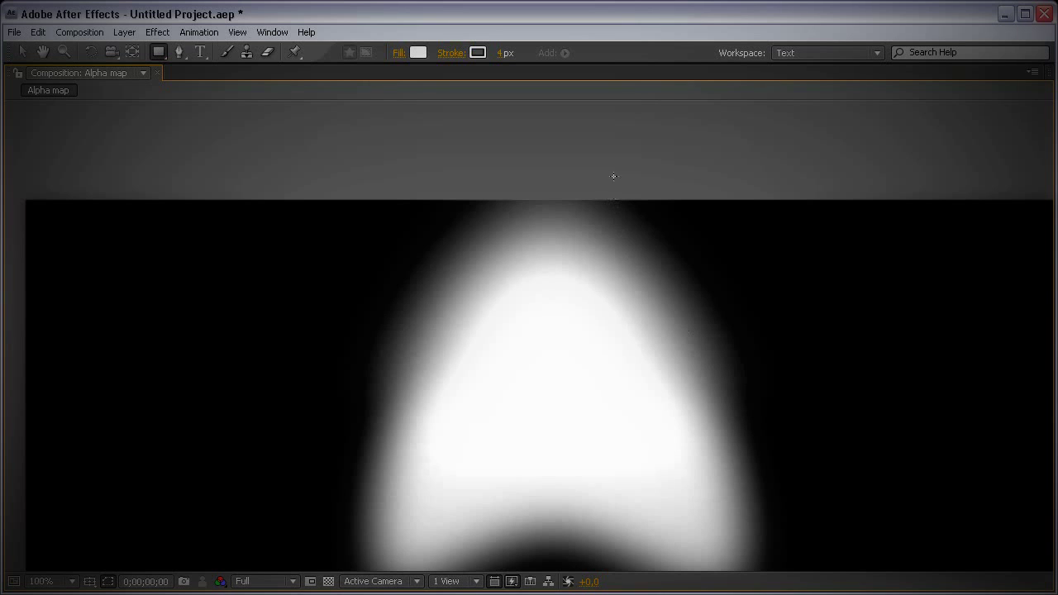
pyautogui.press('`')
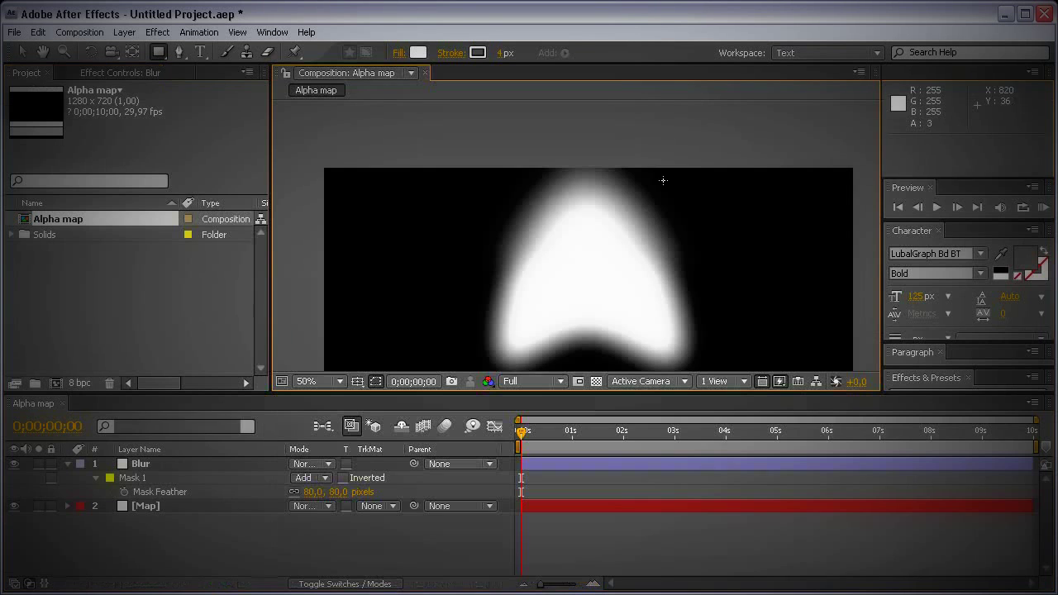
# Step: Create a composition named Main and add Alpha map to it as a hidden layer
pyautogui.click(68, 465)
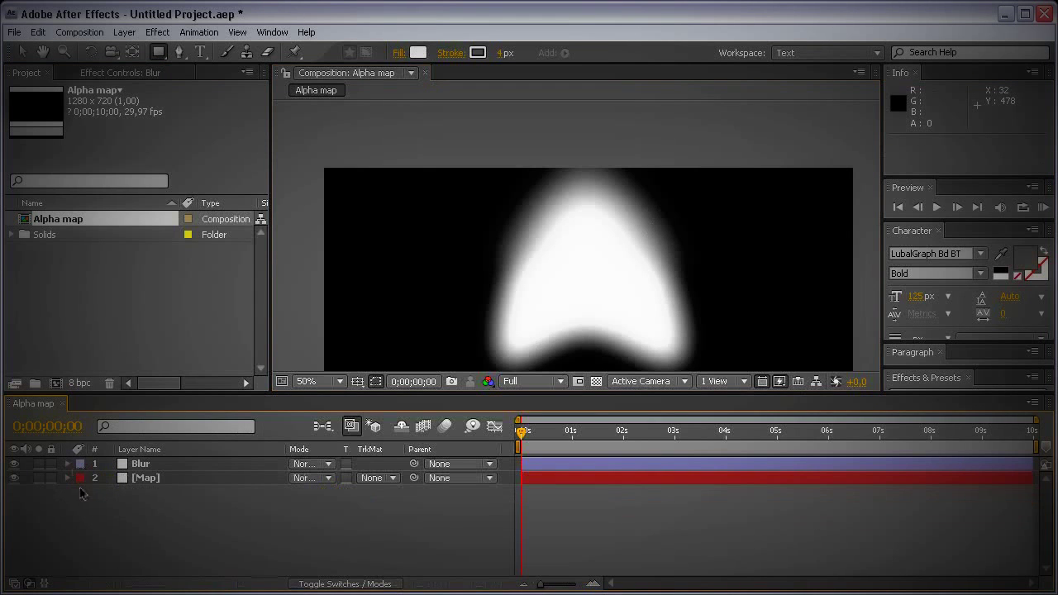
pyautogui.click(130, 267)
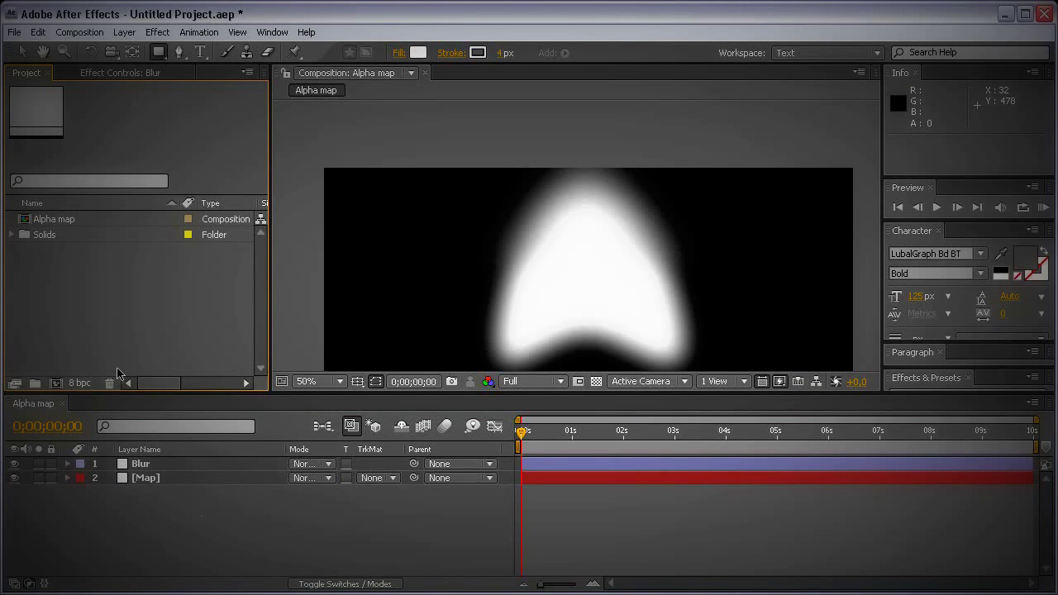
pyautogui.hotkey('ctrl', 'n')
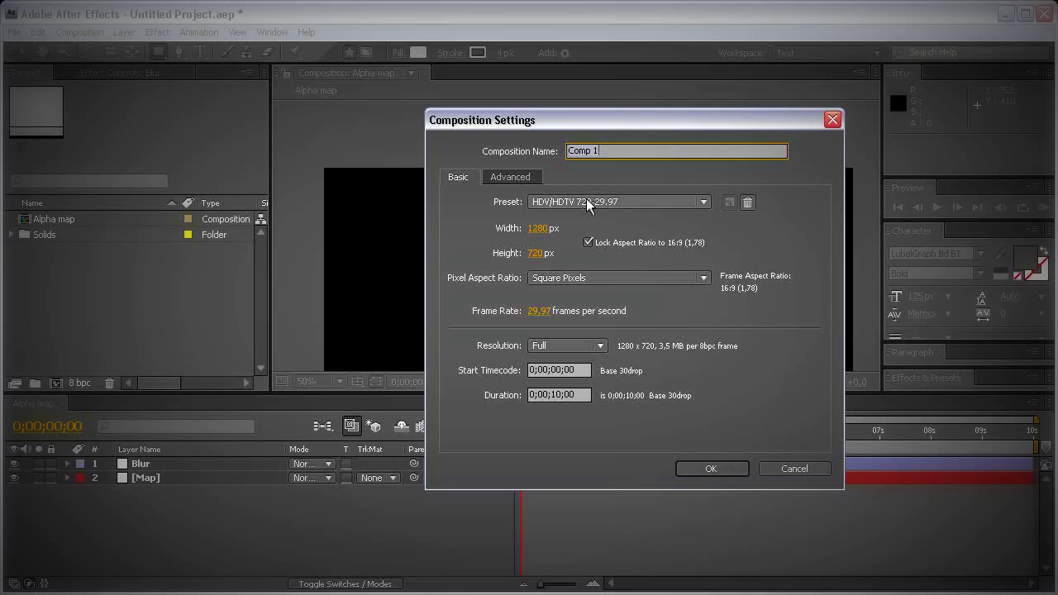
pyautogui.write('Main')
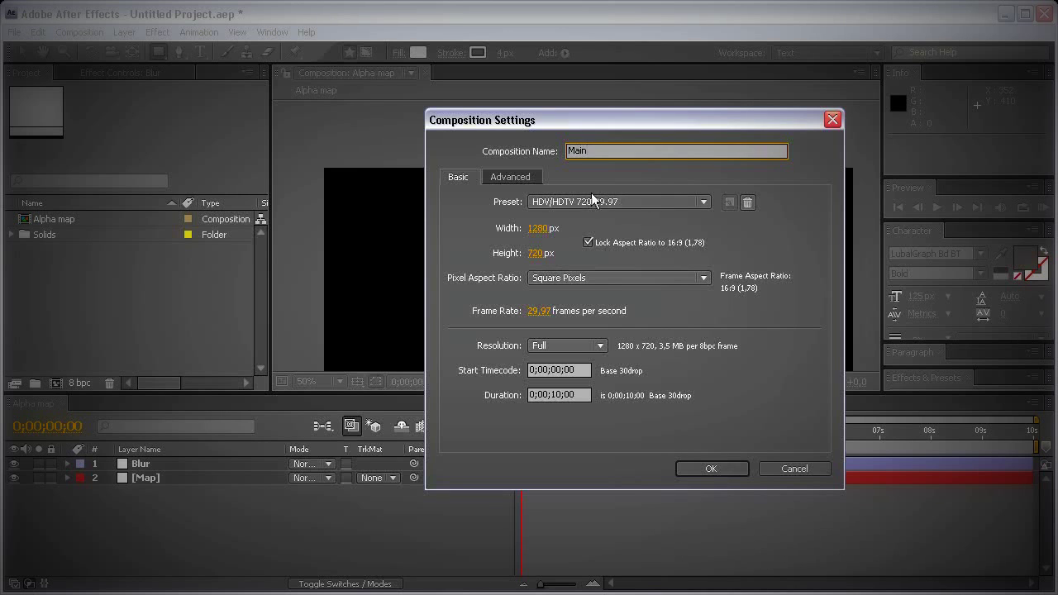
pyautogui.click(713, 469)
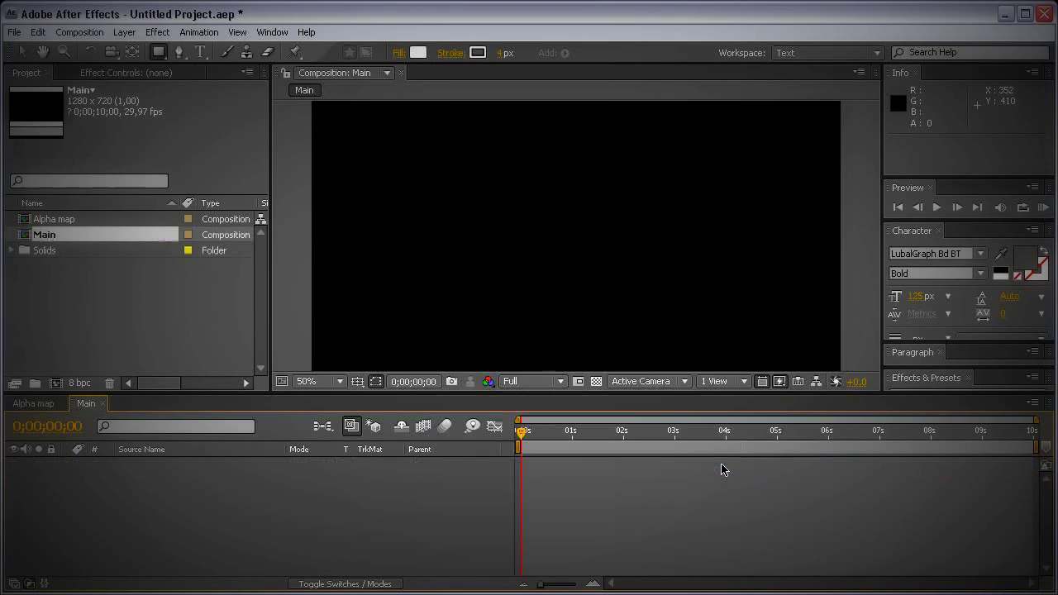
pyautogui.moveTo(83, 219); pyautogui.dragTo(163, 523)
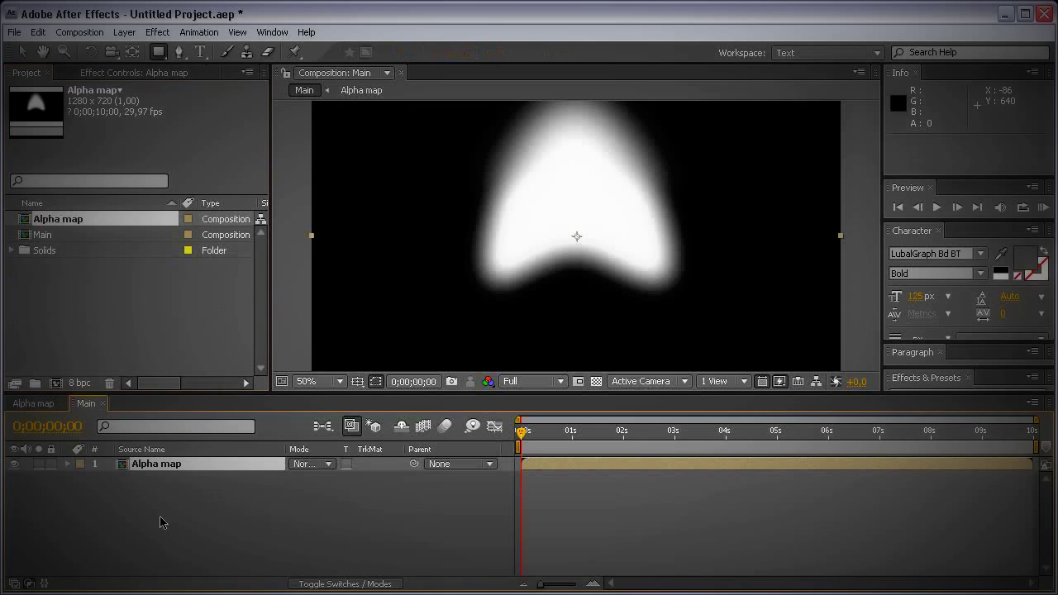
pyautogui.click(14, 464)
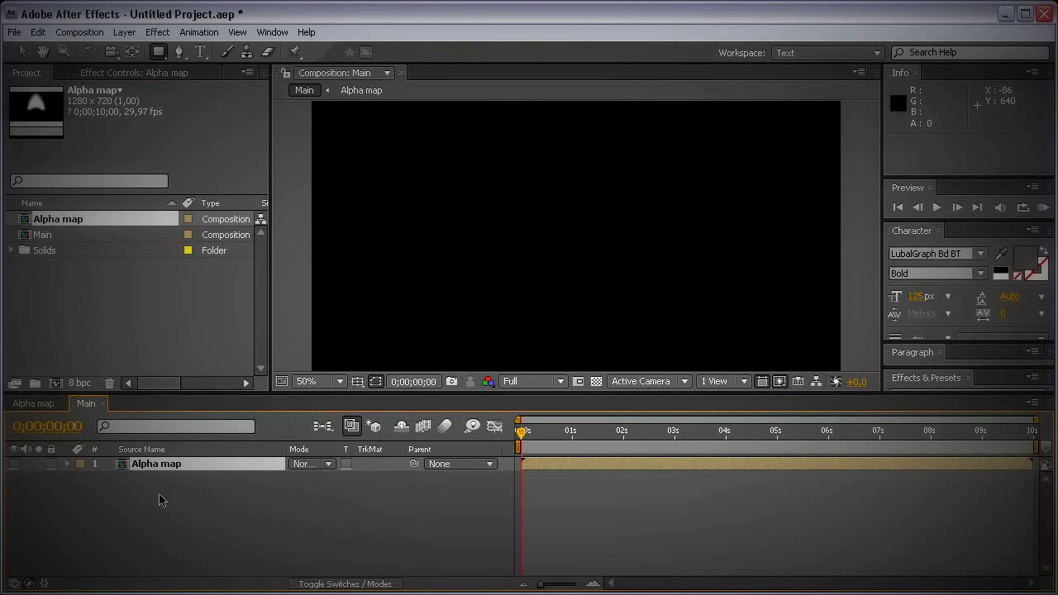
# Step: Add a new solid layer named Form to the Main composition
pyautogui.click(124, 32)
pyautogui.moveTo(153, 47)
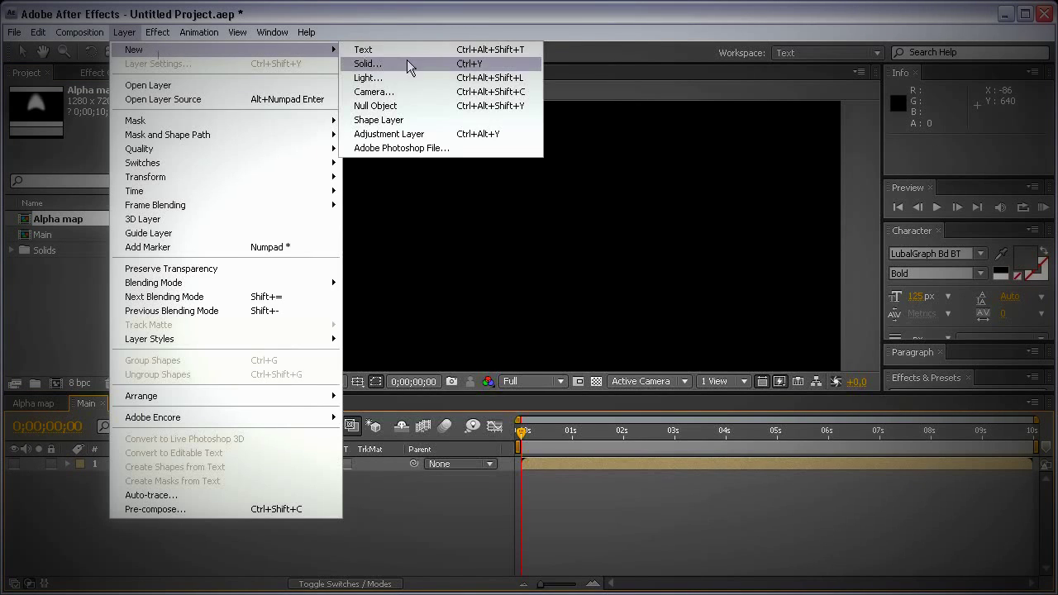
pyautogui.click(407, 64)
pyautogui.write('Form')
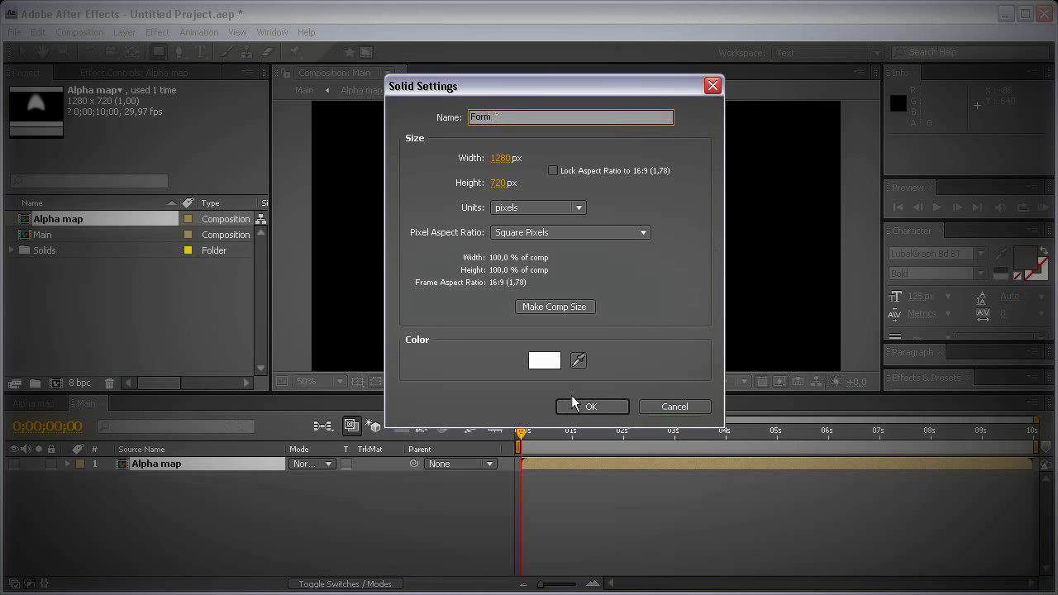
pyautogui.click(583, 406)
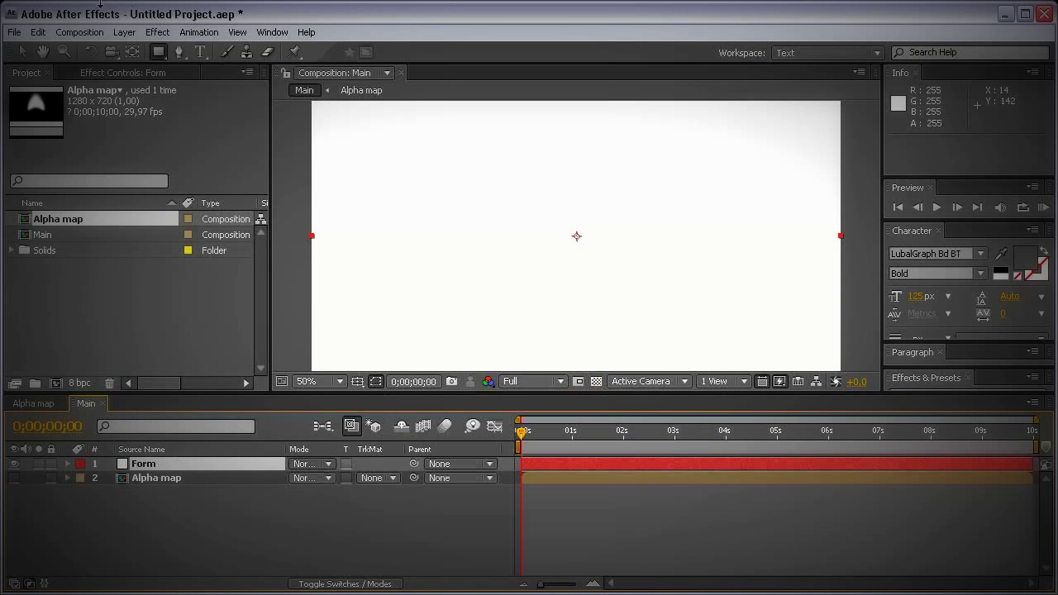
# Step: Apply Trapcode Form to the Form solid and collapse its Preview and Settings sections
pyautogui.click(155, 32)
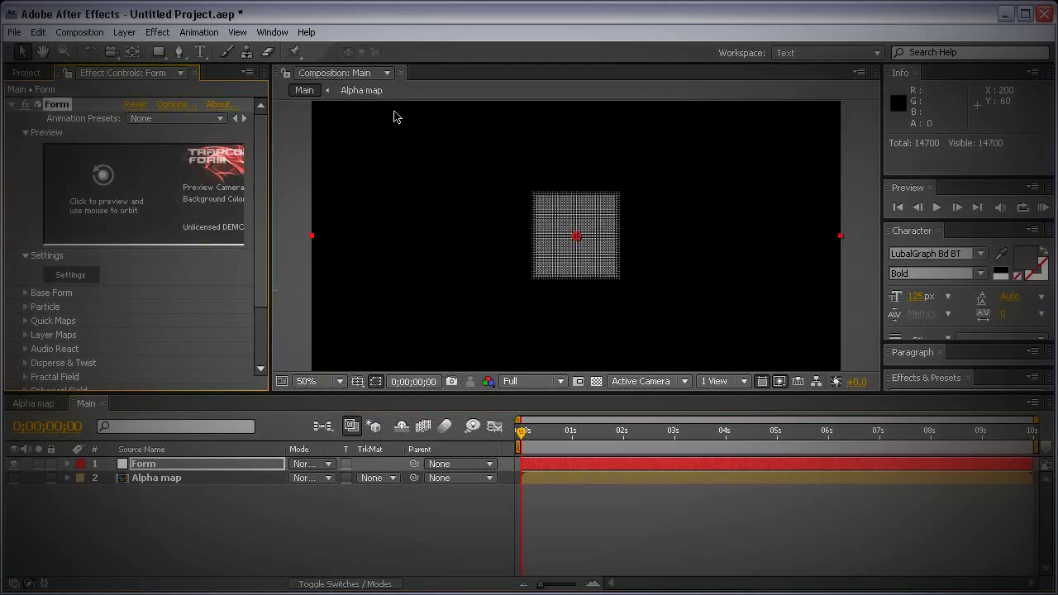
pyautogui.click(26, 133)
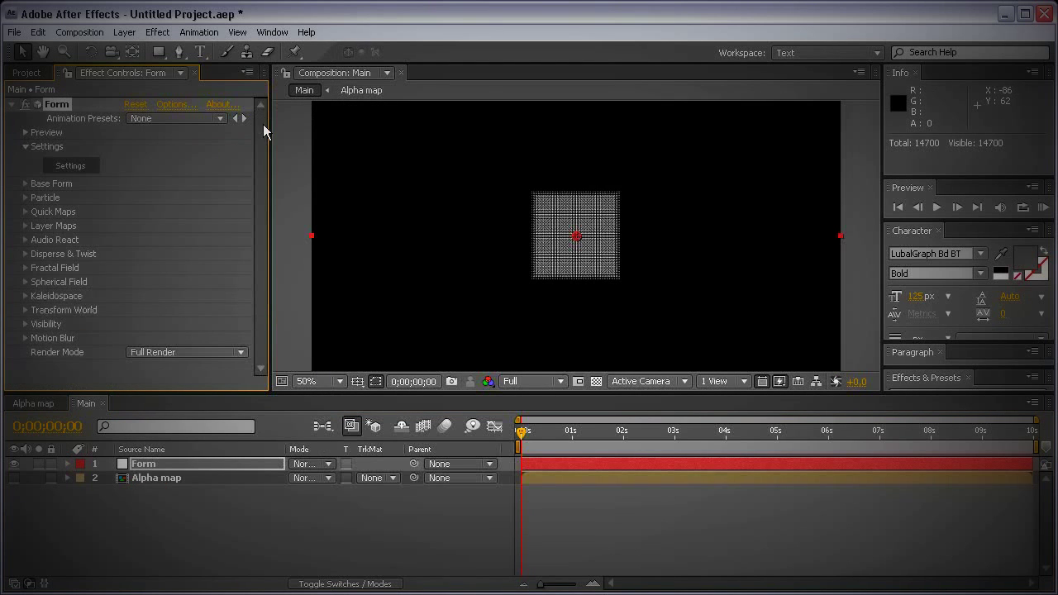
pyautogui.click(25, 146)
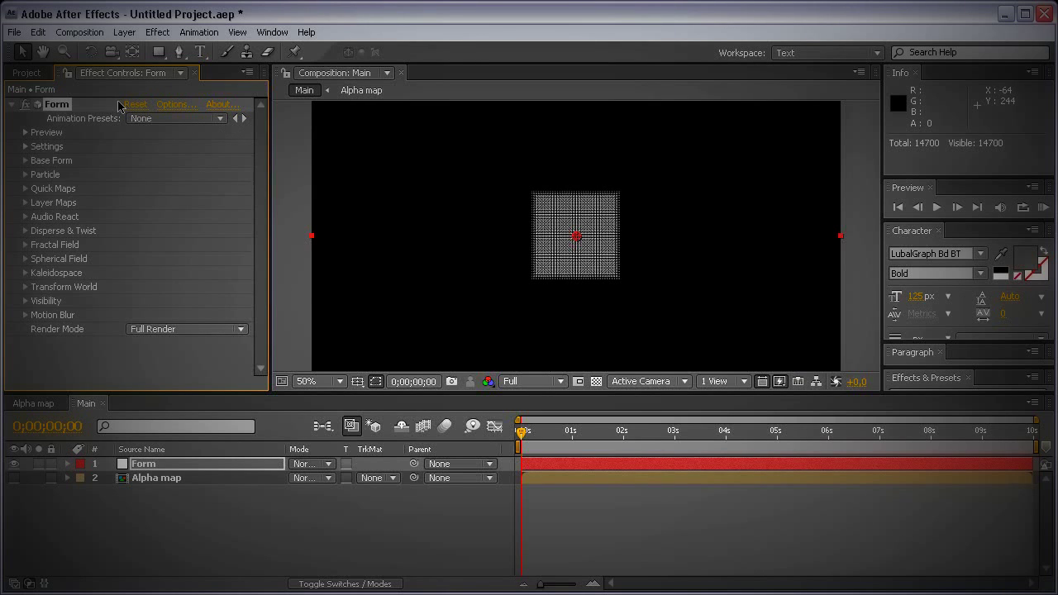
pyautogui.click(35, 74)
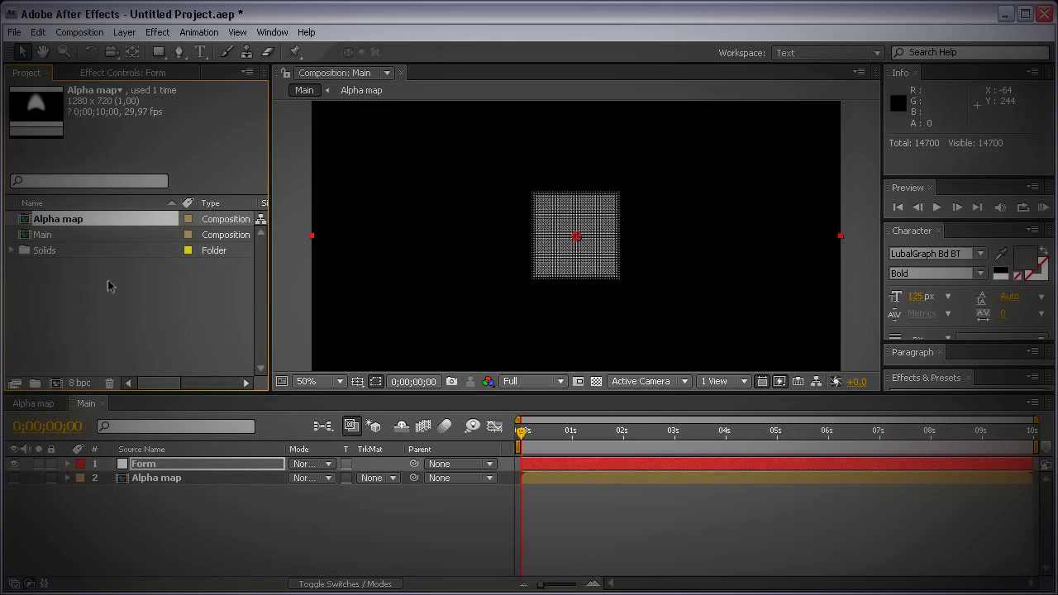
# Step: Create a new 1280×720, 10-second composition named 'Fractal Strength map'
pyautogui.hotkey('ctrl', 'n')
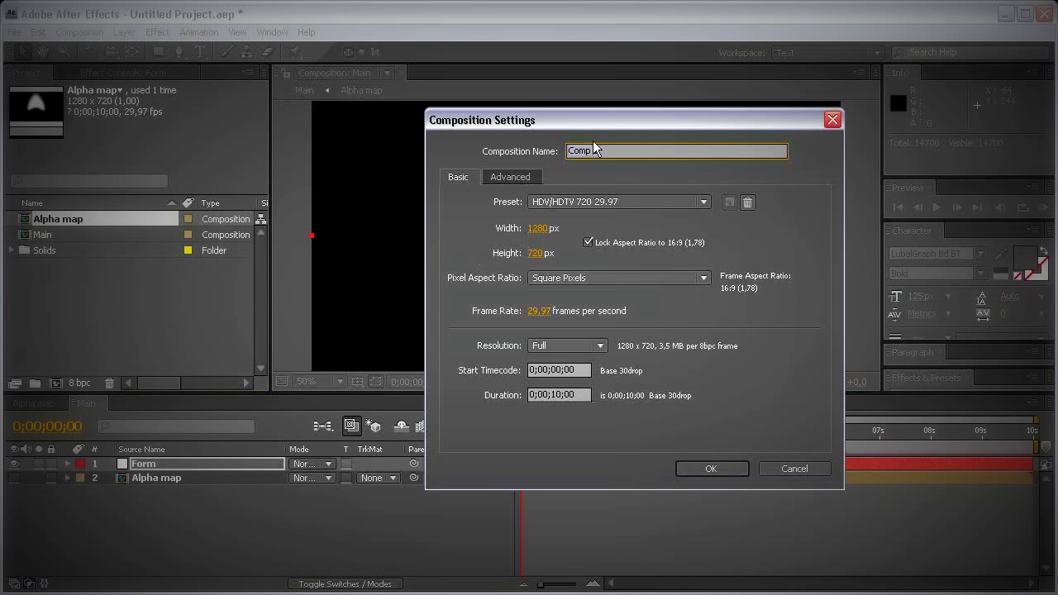
pyautogui.write('F')
pyautogui.write('ractal Strength map')
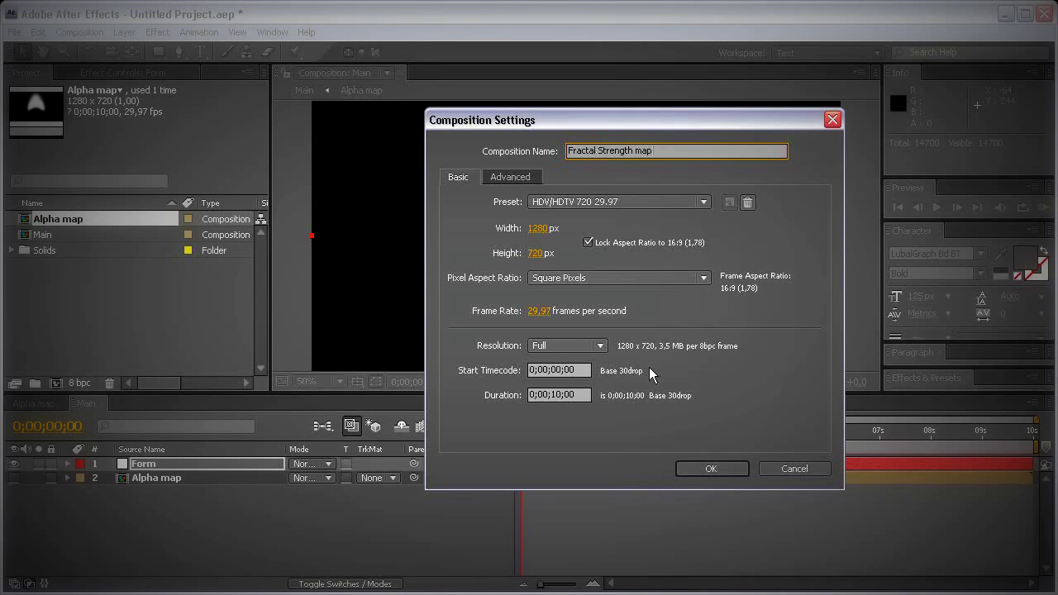
pyautogui.click(738, 469)
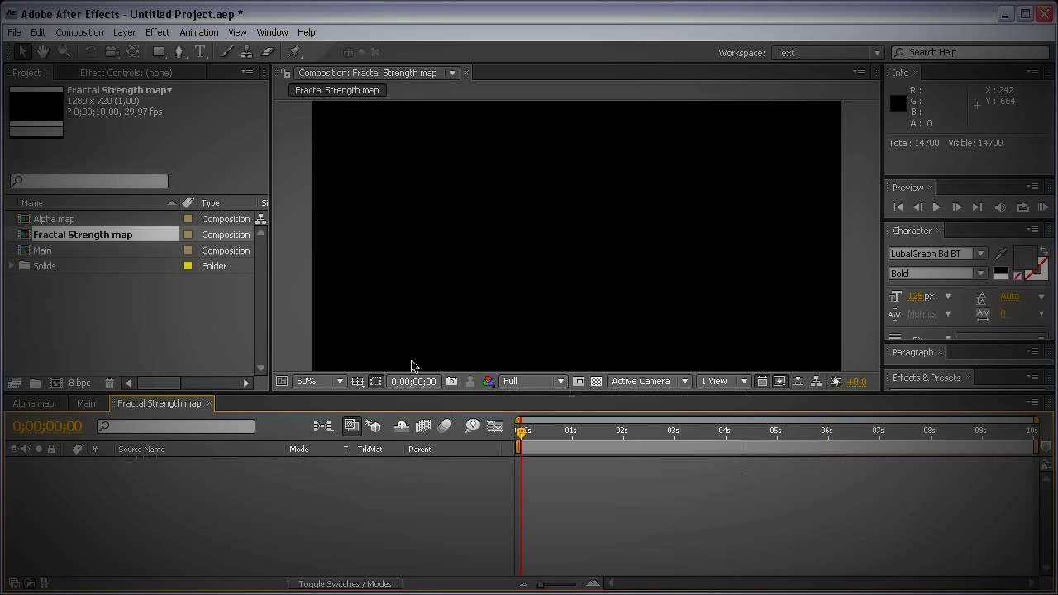
pyautogui.click(135, 34)
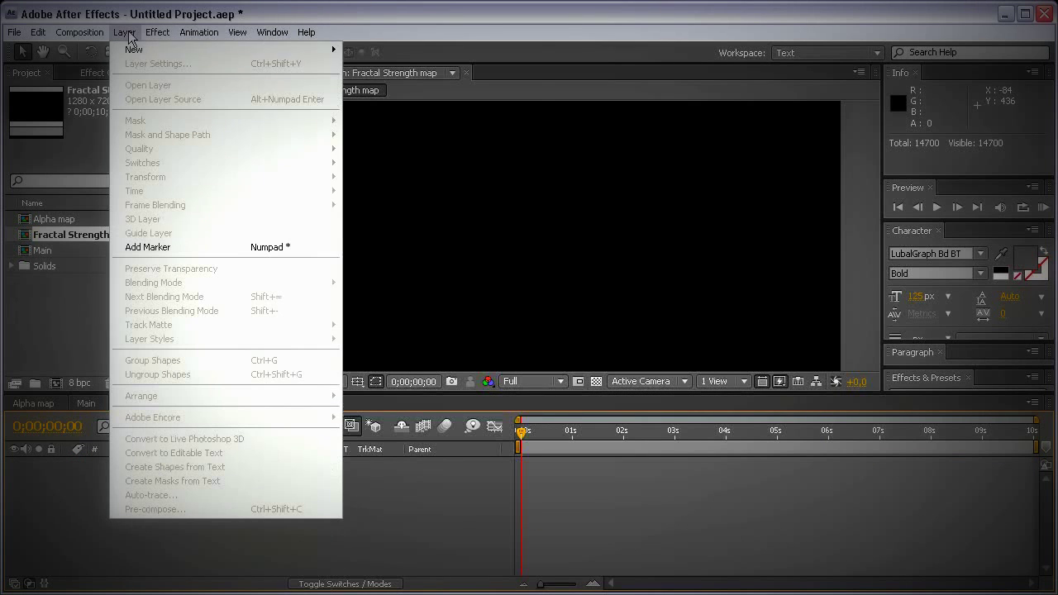
# Step: Add a white solid, then duplicate it and recolour the copy black as Black Solid 1
pyautogui.moveTo(141, 51)
pyautogui.click(411, 68)
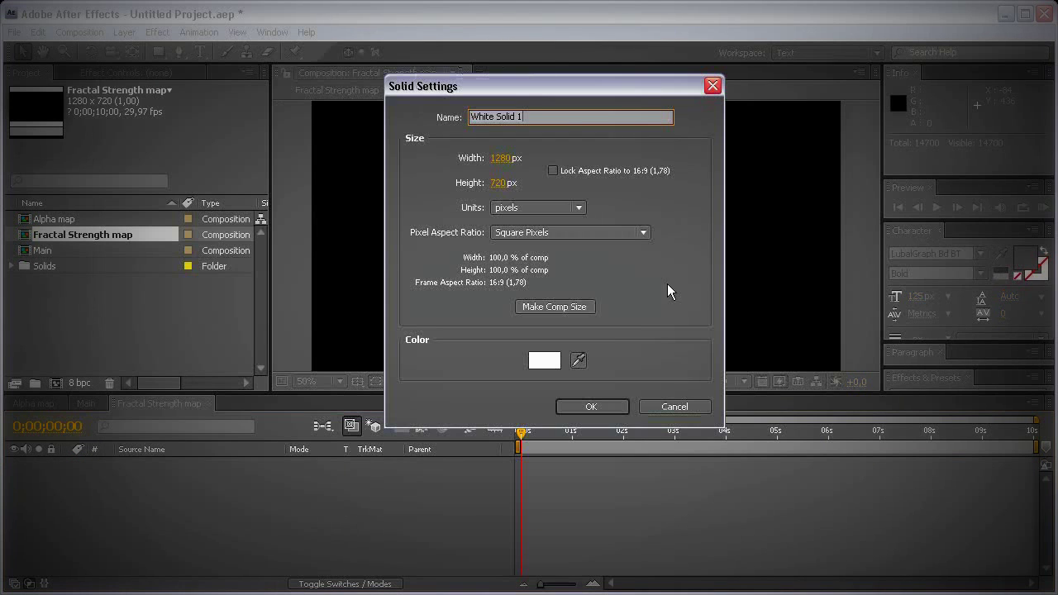
pyautogui.click(606, 403)
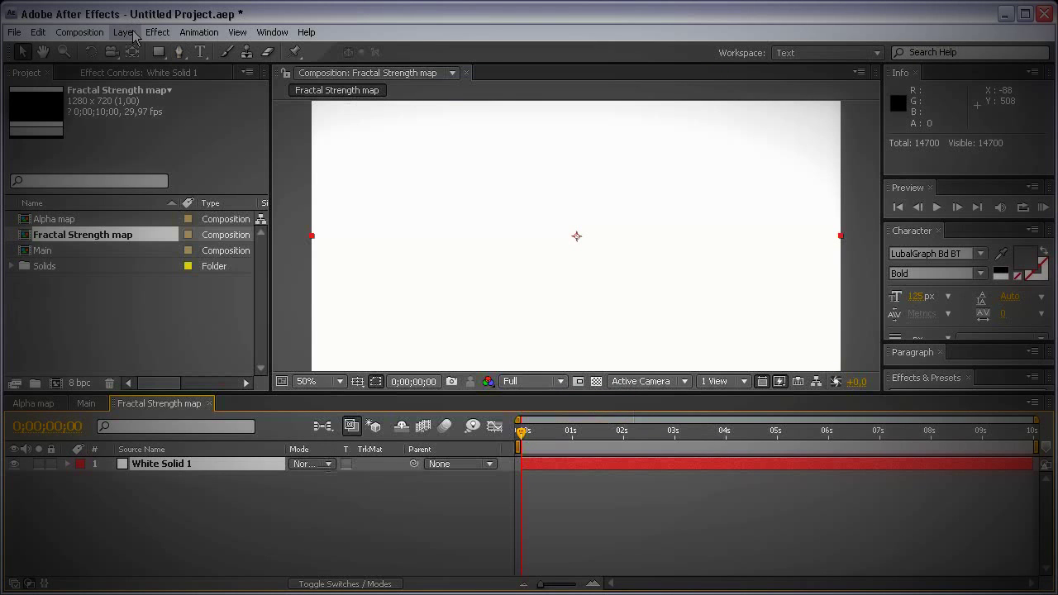
pyautogui.click(256, 464)
pyautogui.hotkey('ctrl', 'd')
pyautogui.hotkey('ctrl', 'shift', 'y')
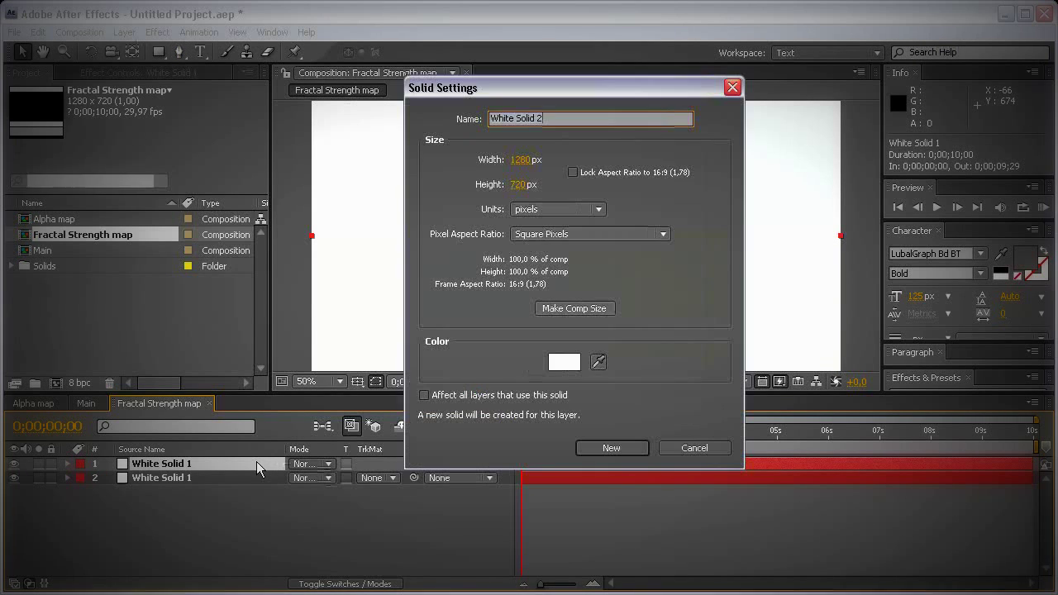
pyautogui.click(568, 364)
pyautogui.press('Return')
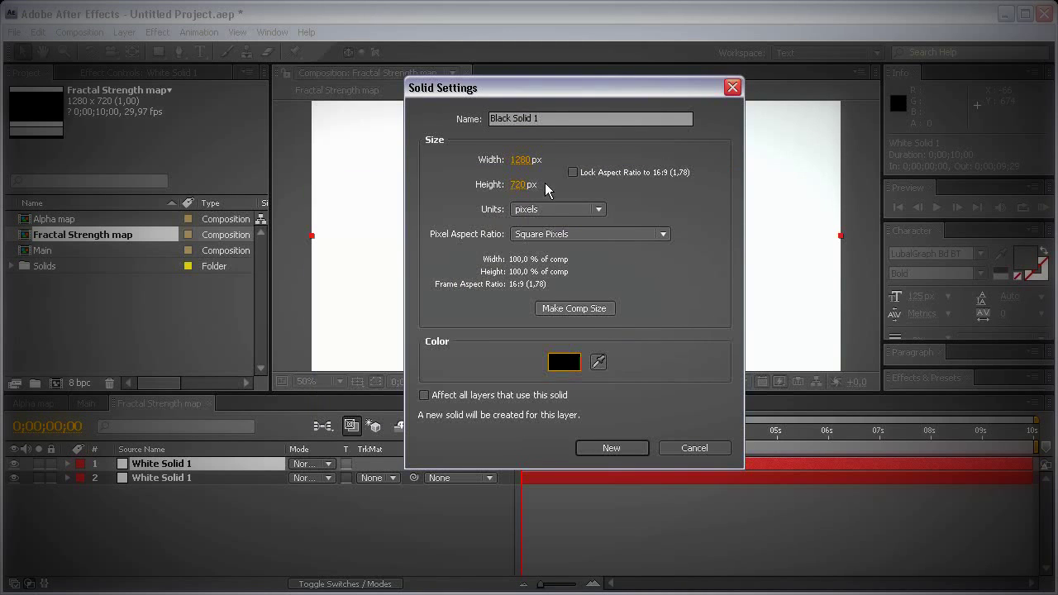
pyautogui.click(604, 448)
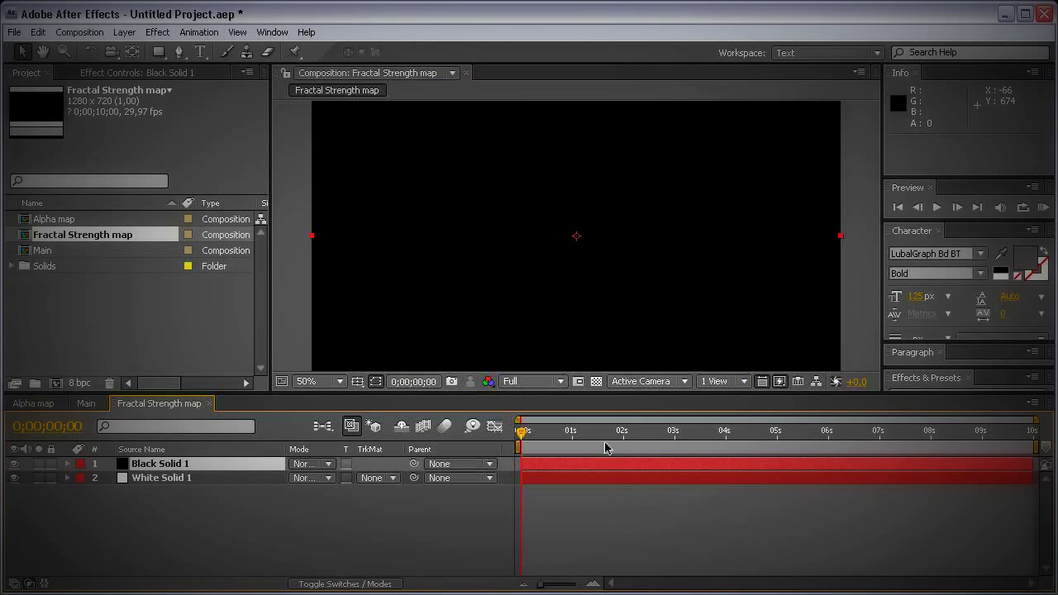
# Step: Place the Alpha map composition as the top layer and select Black Solid 1
pyautogui.moveTo(365, 392); pyautogui.dragTo(368, 444)
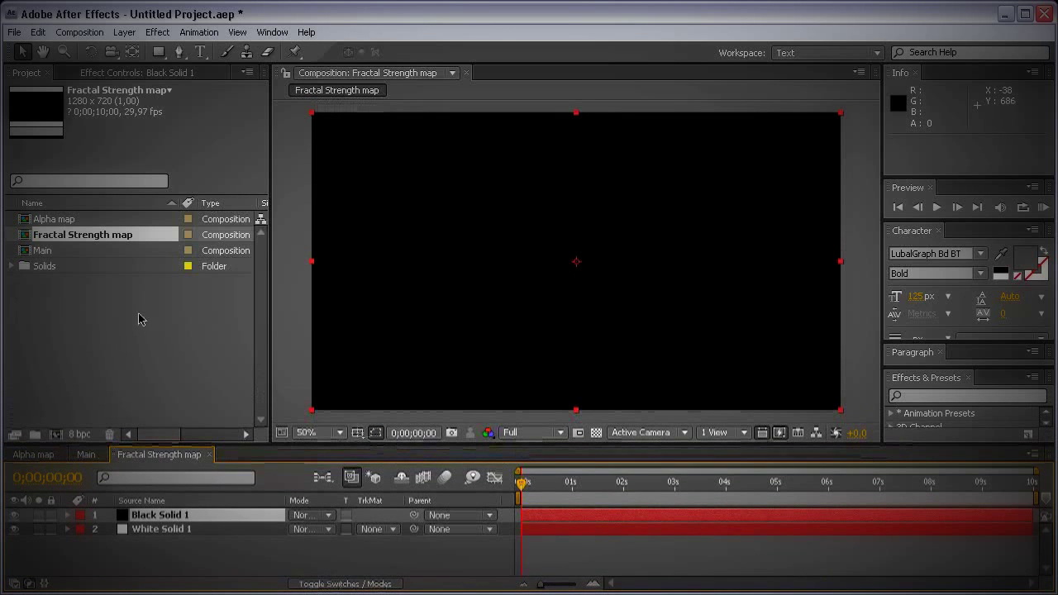
pyautogui.click(66, 220)
pyautogui.moveTo(65, 220); pyautogui.dragTo(279, 515)
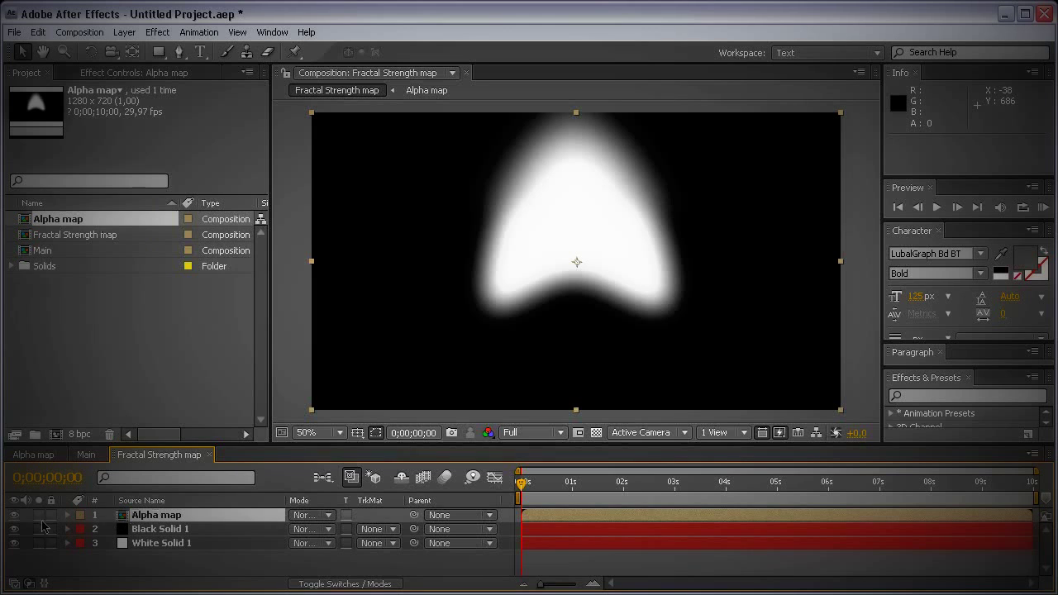
pyautogui.press('t')
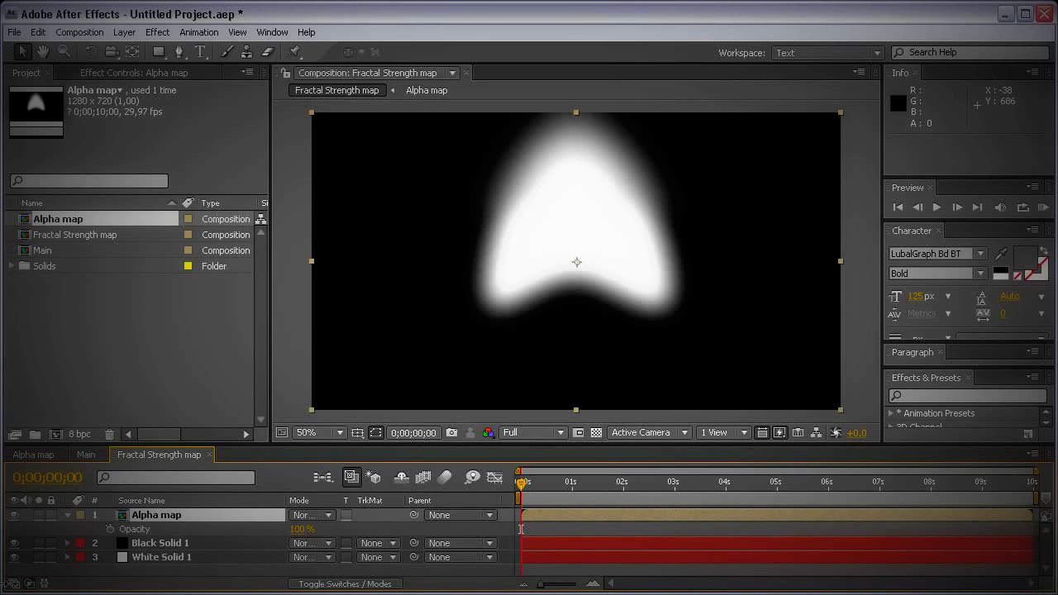
pyautogui.click(192, 544)
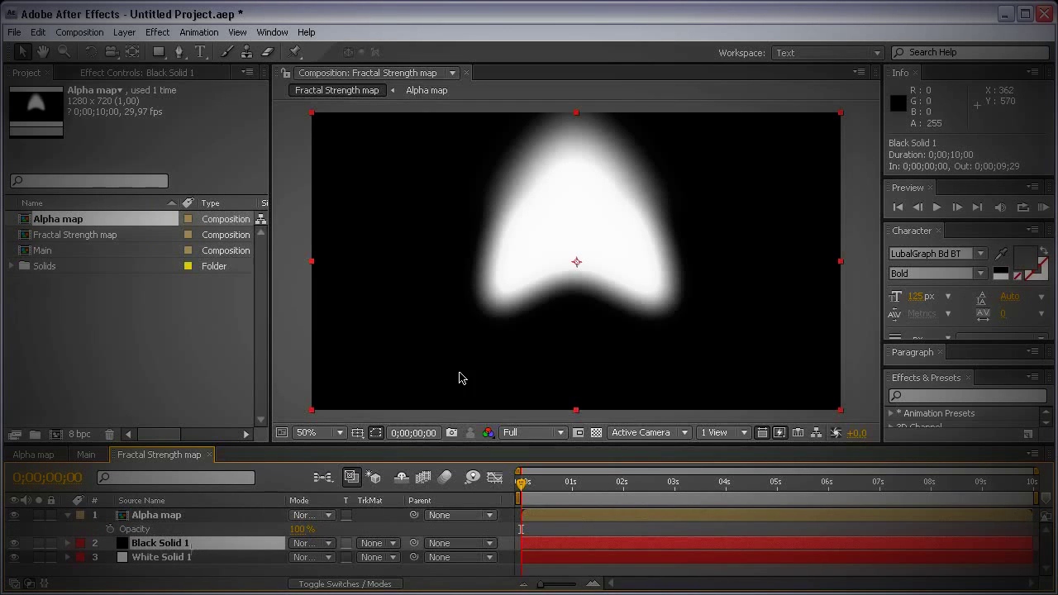
pyautogui.click(178, 51)
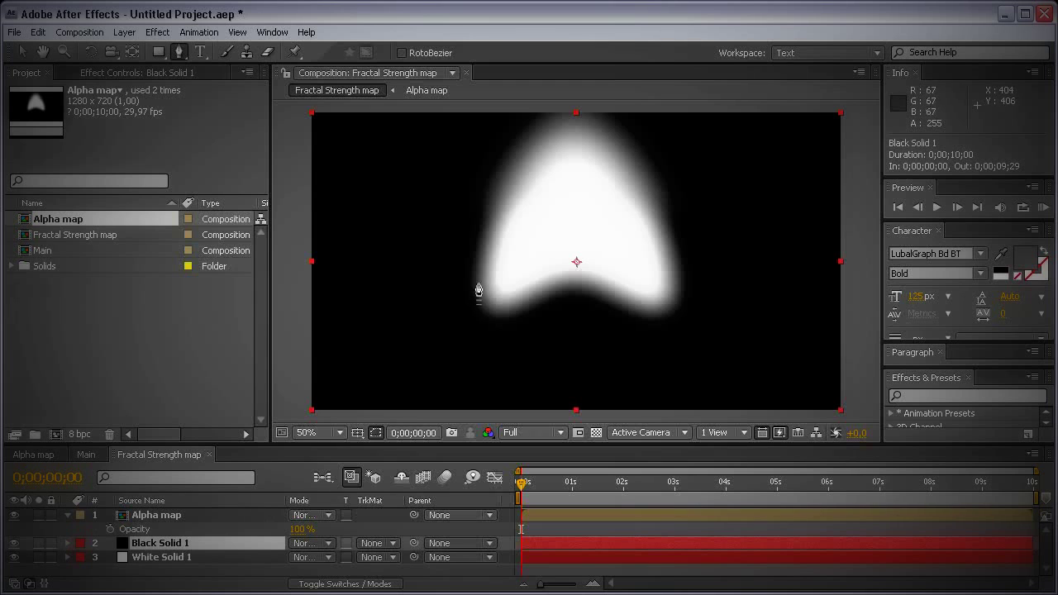
# Step: Start a Pen mask on Black Solid 1 around the blurred shape, with corner points beyond the frame
pyautogui.moveTo(473, 257); pyautogui.dragTo(472, 290)
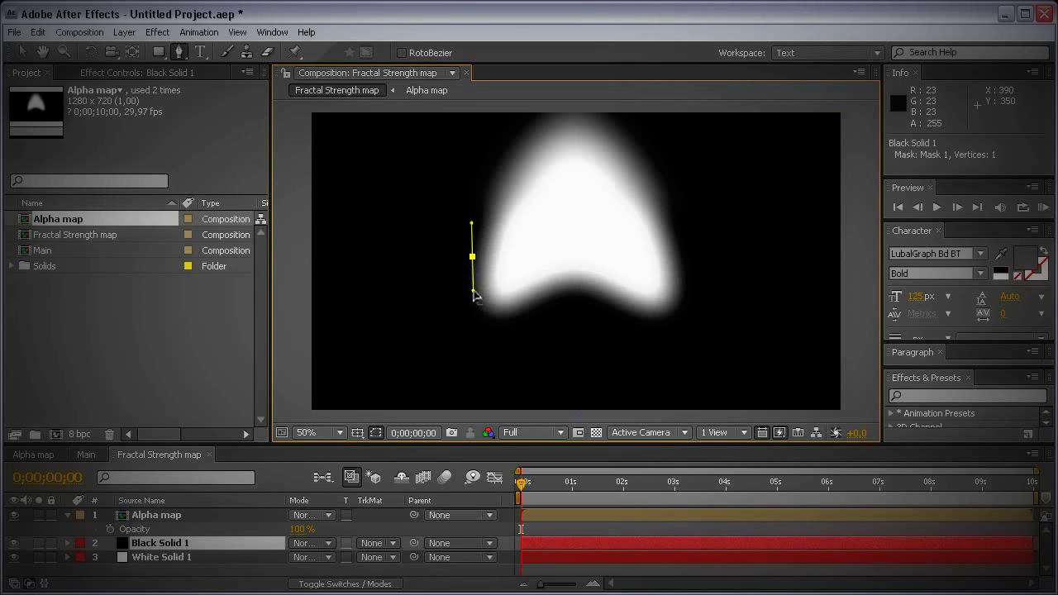
pyautogui.moveTo(575, 342); pyautogui.dragTo(639, 341)
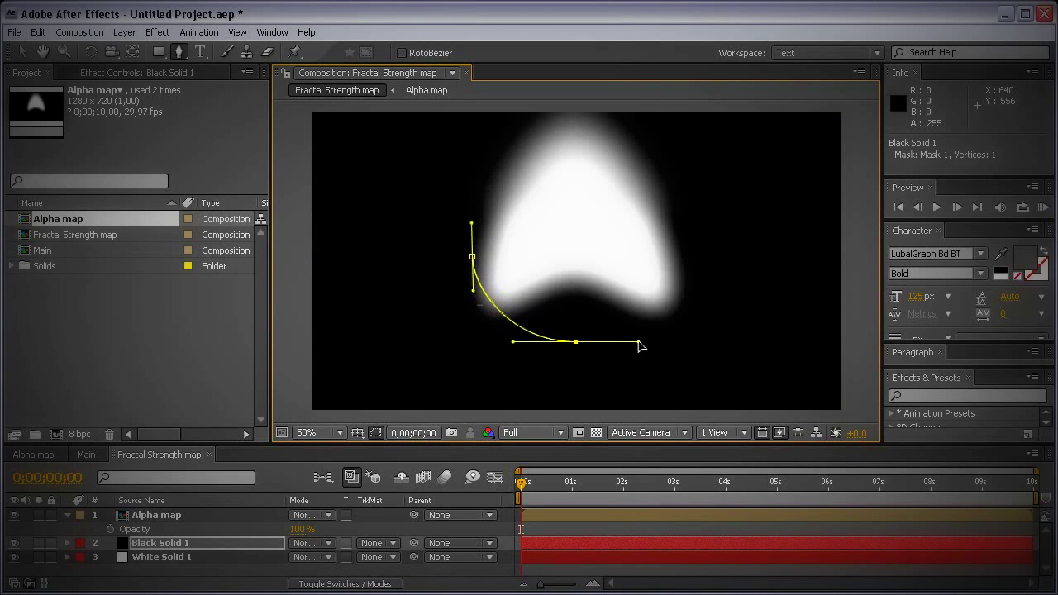
pyautogui.moveTo(677, 227); pyautogui.dragTo(665, 274)
pyautogui.press('space')
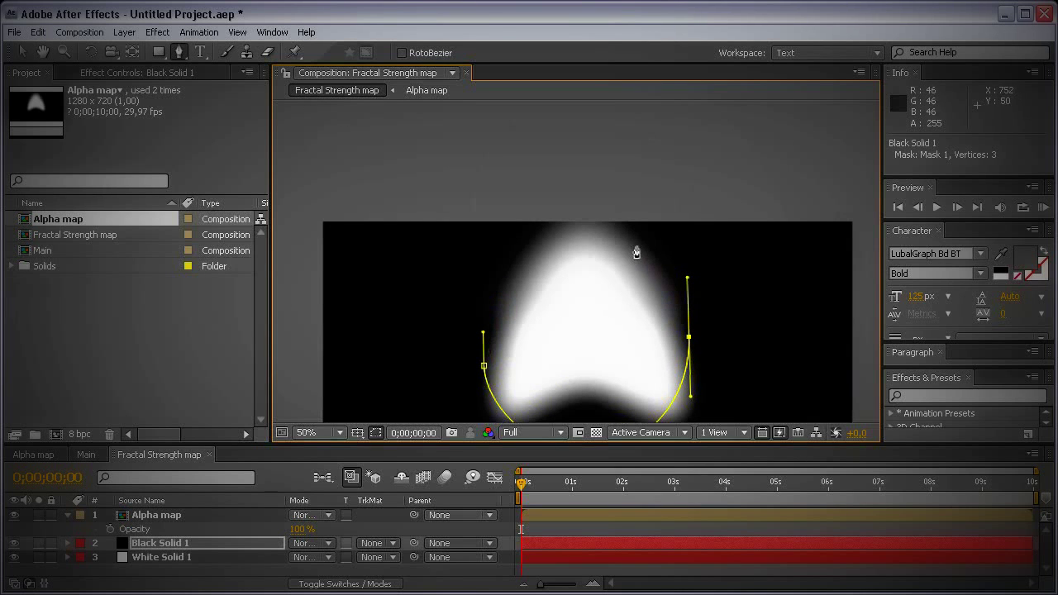
pyautogui.moveTo(624, 214); pyautogui.dragTo(623, 183)
pyautogui.press(',')
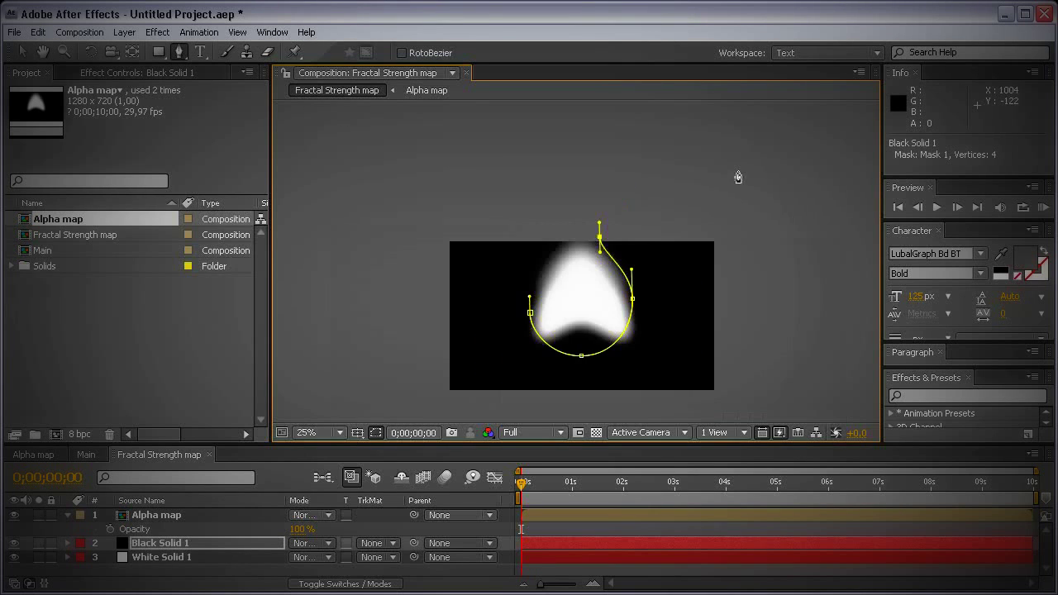
pyautogui.click(741, 176)
pyautogui.press(',')
pyautogui.click(701, 382)
pyautogui.click(484, 377)
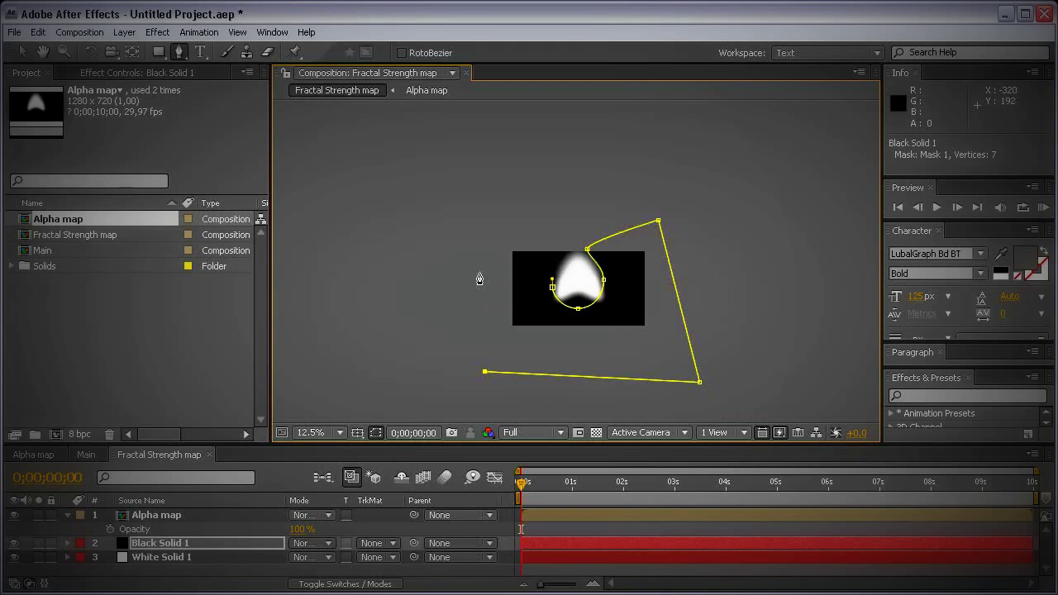
pyautogui.click(489, 219)
pyautogui.press('.')
pyautogui.press('space')
pyautogui.moveTo(629, 267); pyautogui.dragTo(562, 261)
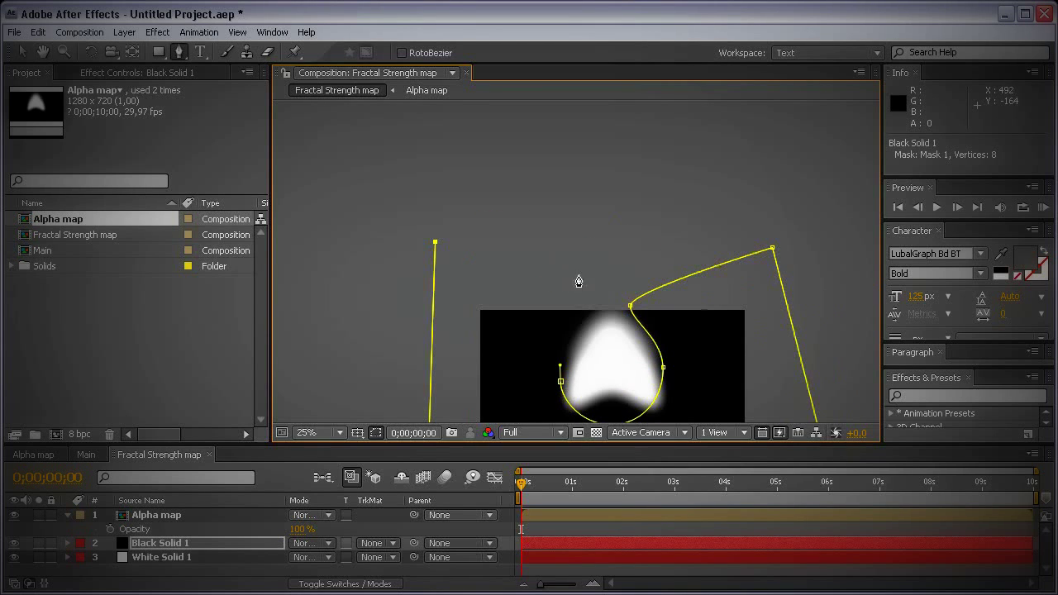
# Step: Add points along the drop's top-left edge and bottom to complete the outline
pyautogui.click(600, 299)
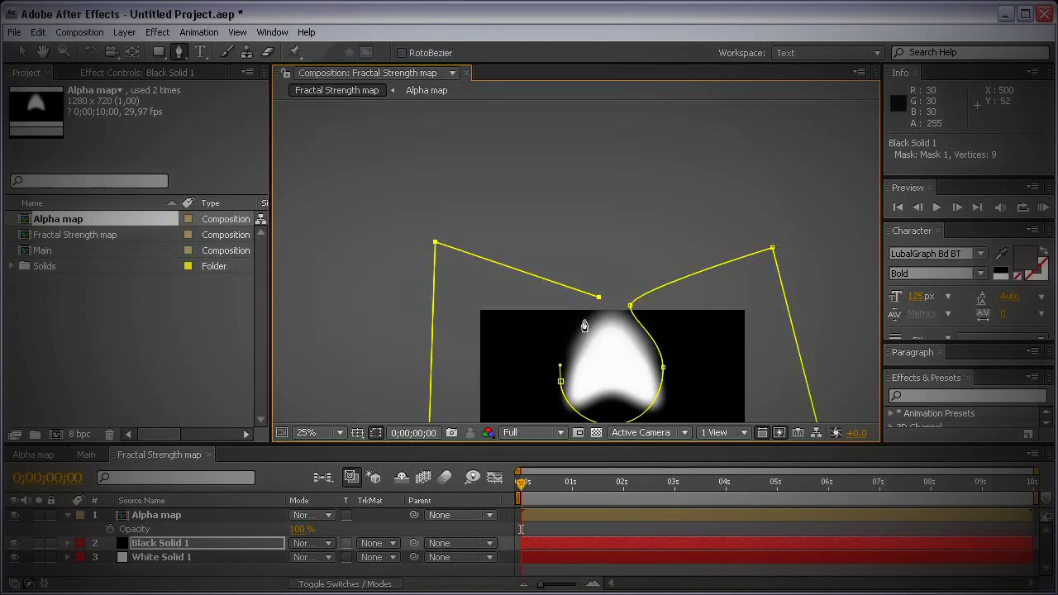
pyautogui.click(579, 334)
pyautogui.moveTo(611, 422); pyautogui.dragTo(644, 423)
pyautogui.press('space')
pyautogui.moveTo(675, 379); pyautogui.dragTo(659, 298)
# Step: Adjust the mask vertices to widen the drop's rounded bottom and push its right side out
pyautogui.press('v')
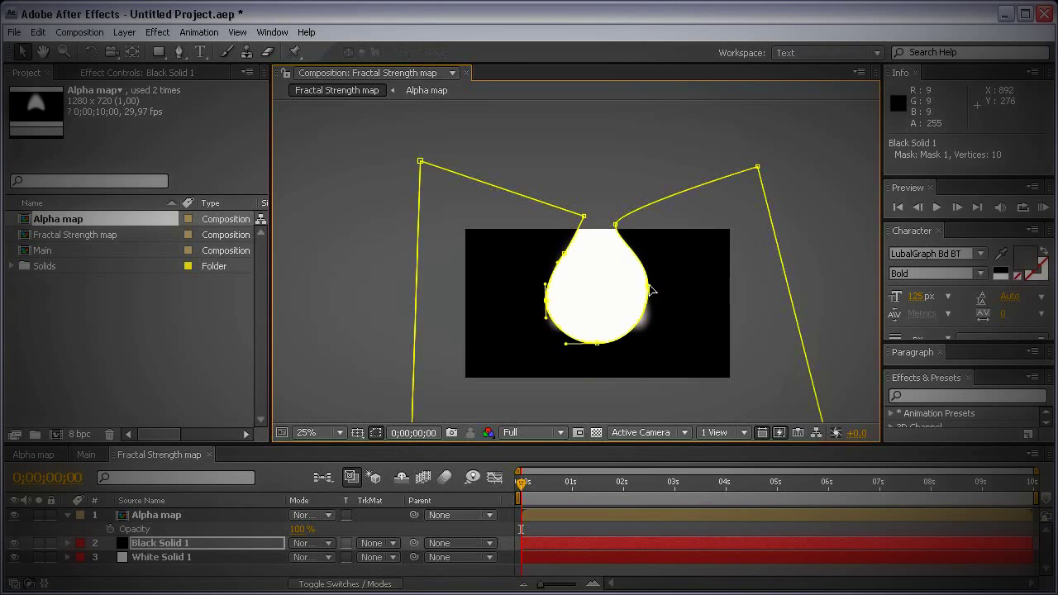
pyautogui.click(649, 289)
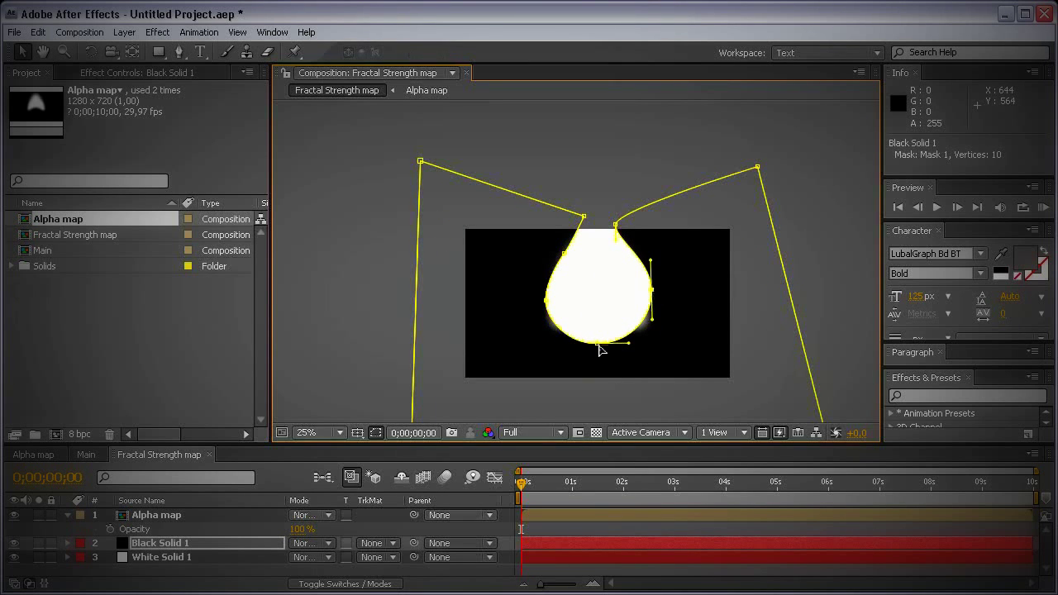
pyautogui.moveTo(598, 345); pyautogui.dragTo(622, 267)
pyautogui.scroll(1, 603, 359)
pyautogui.press('space')
pyautogui.moveTo(609, 366)
pyautogui.mouseDown()
pyautogui.moveTo(607, 201)
pyautogui.moveTo(607, 371)
pyautogui.moveTo(603, 359)
pyautogui.mouseUp()
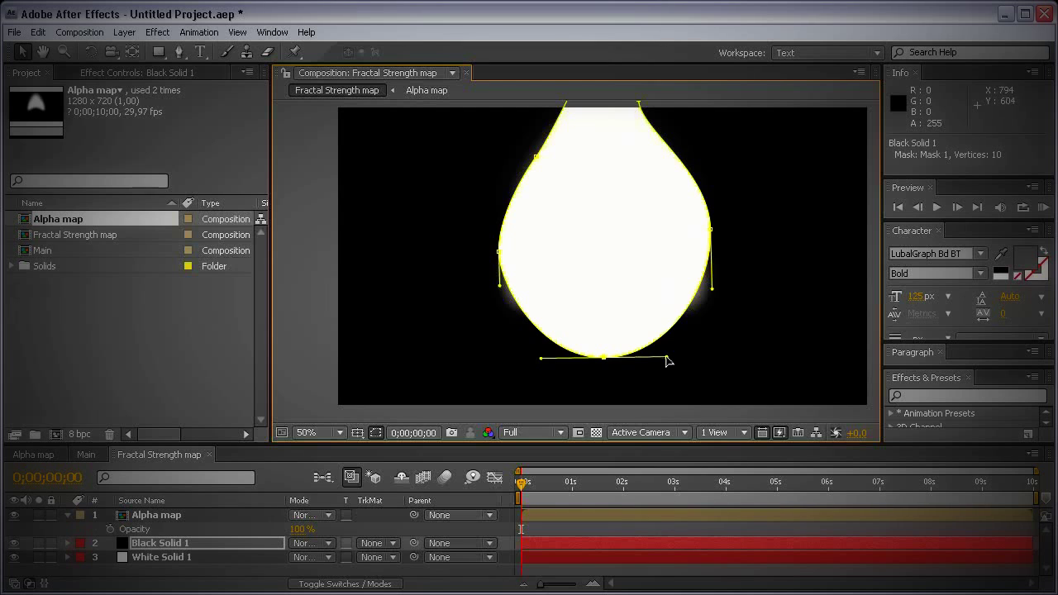
pyautogui.moveTo(668, 360); pyautogui.dragTo(677, 361)
pyautogui.moveTo(542, 360); pyautogui.dragTo(530, 361)
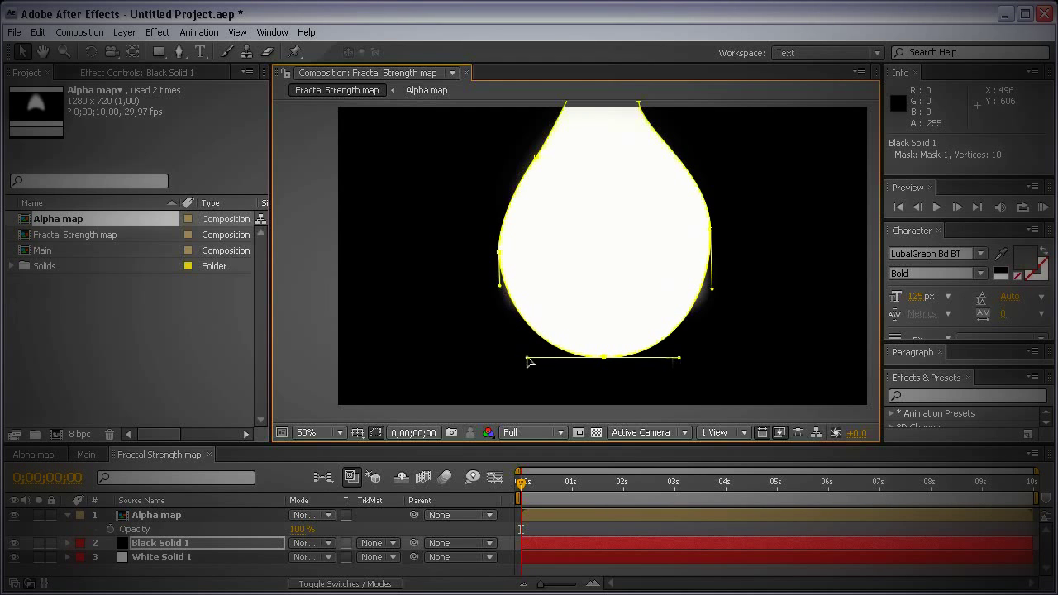
pyautogui.moveTo(716, 235); pyautogui.dragTo(721, 250)
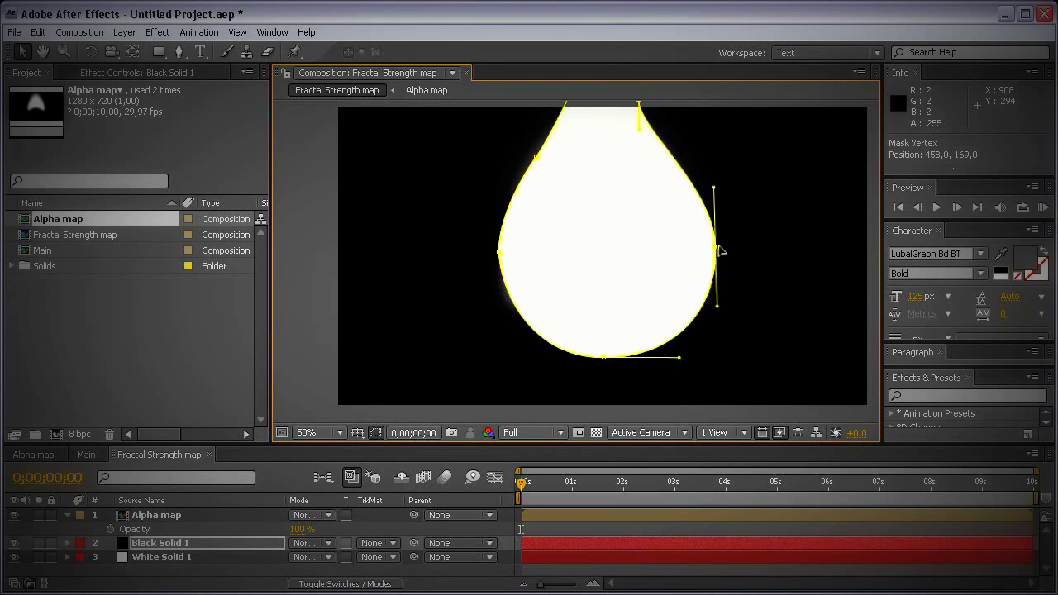
# Step: Compare against the Alpha map's blurred shape and reshape the drop's left edge
pyautogui.click(42, 455)
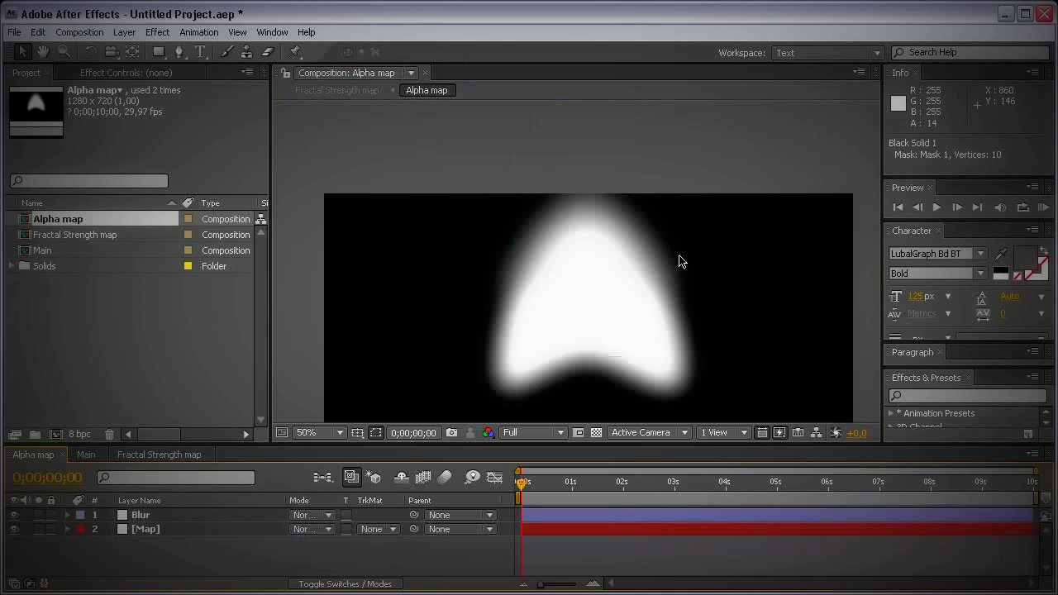
pyautogui.click(149, 456)
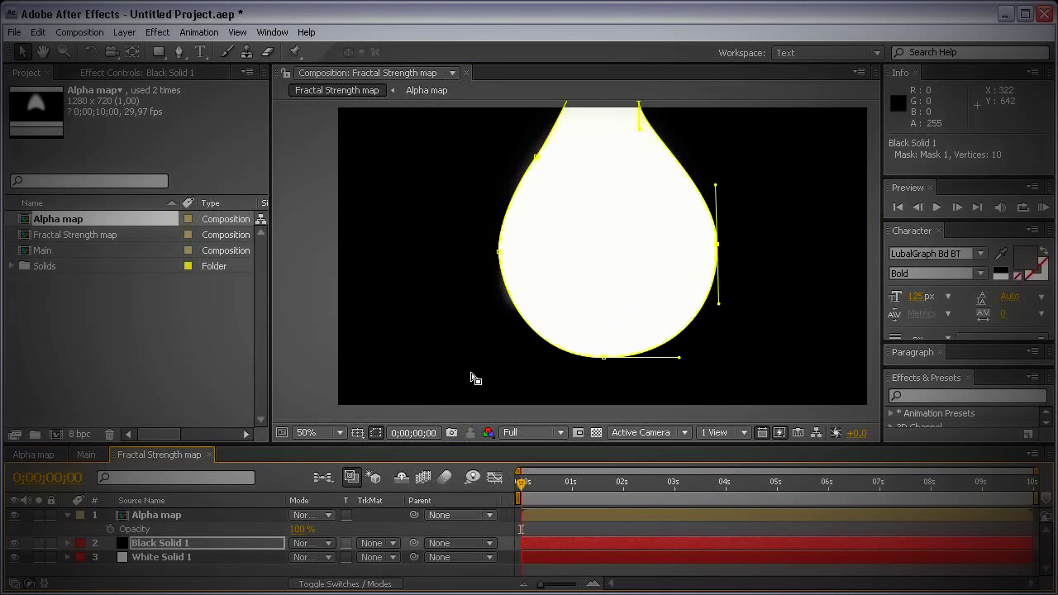
pyautogui.click(499, 252)
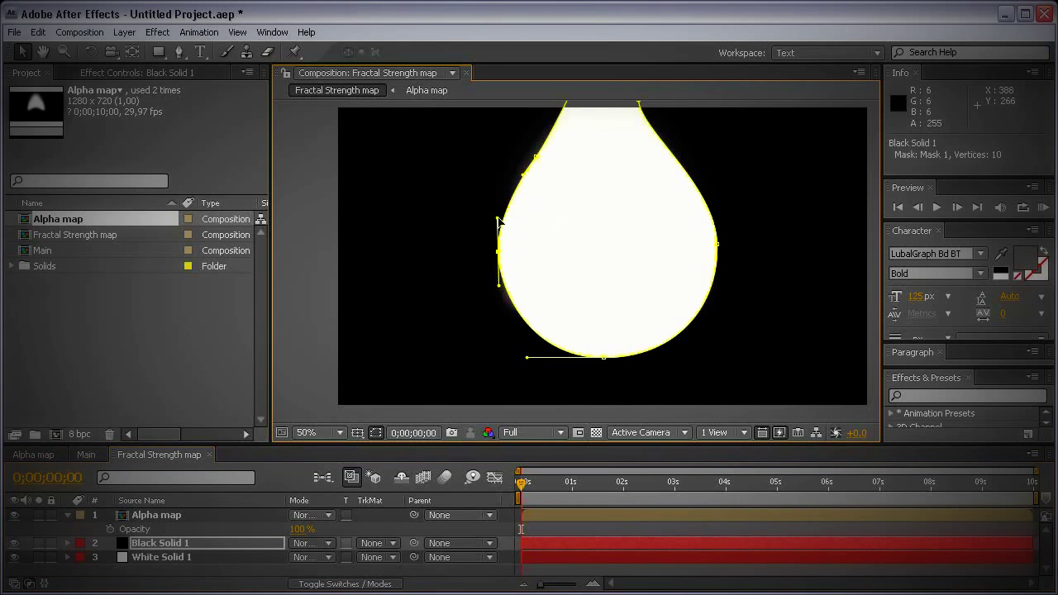
pyautogui.moveTo(498, 218); pyautogui.dragTo(498, 206)
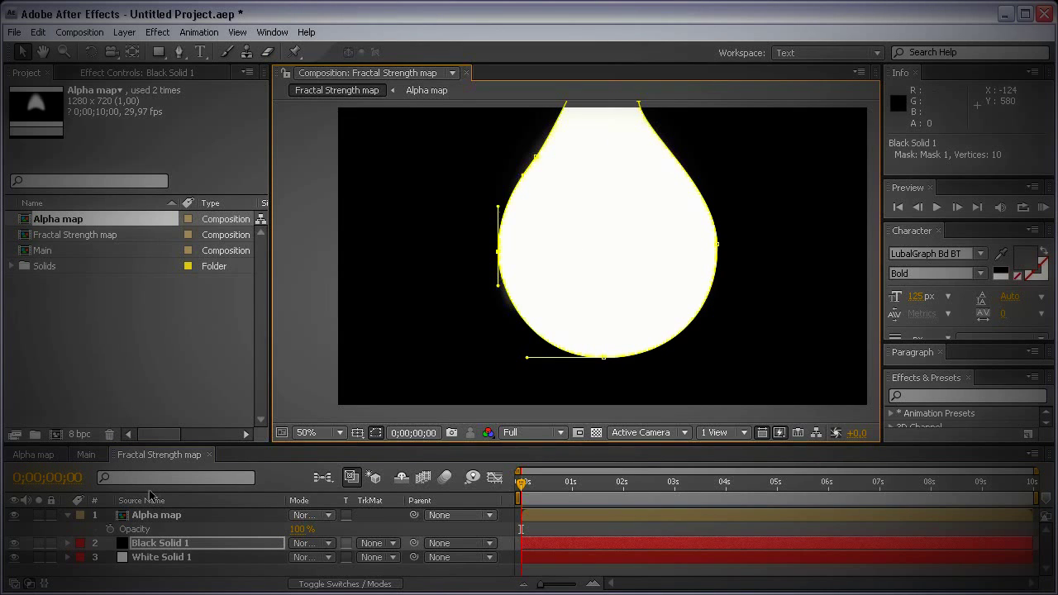
pyautogui.click(67, 515)
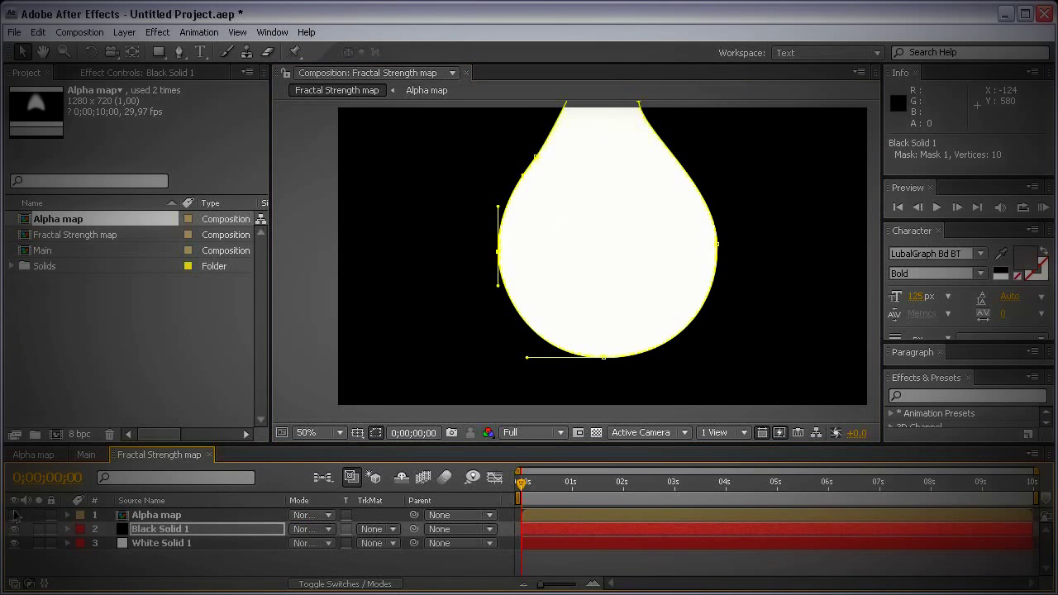
# Step: Set the teardrop mask feather on Black Solid 1 to 160 pixels
pyautogui.click(237, 532)
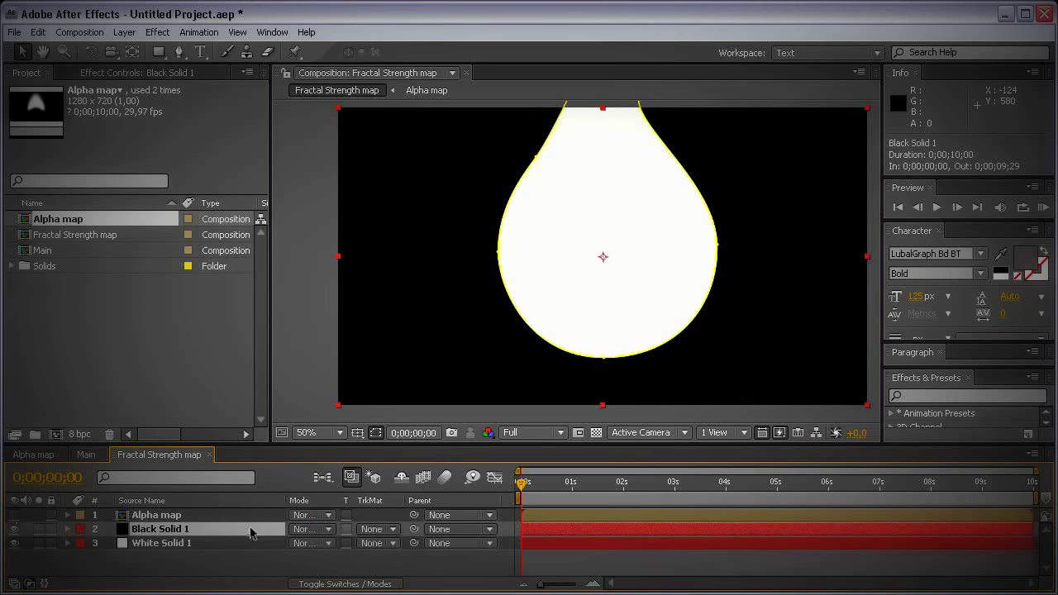
pyautogui.press('f')
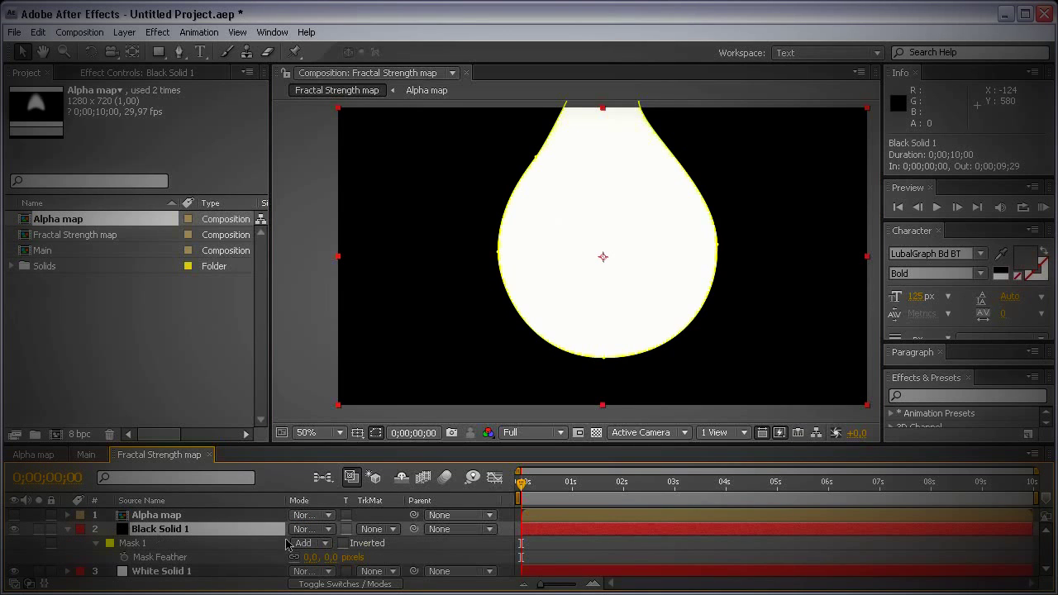
pyautogui.click(332, 557)
pyautogui.write('160')
pyautogui.press('Return')
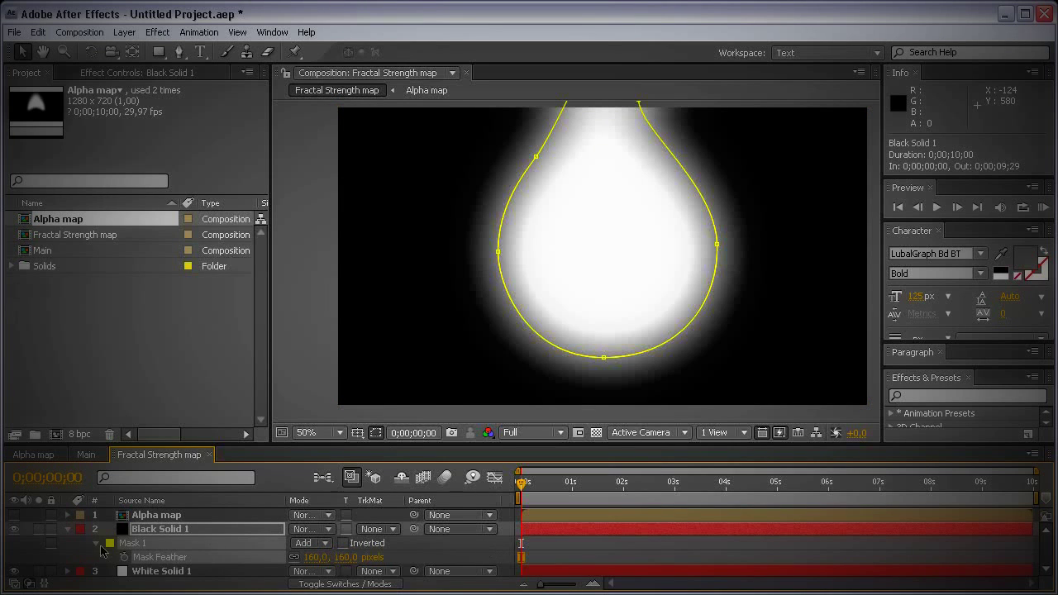
pyautogui.click(70, 532)
# Step: Duplicate Black Solid 1 and delete Mask 1 from the top copy
pyautogui.click(168, 533)
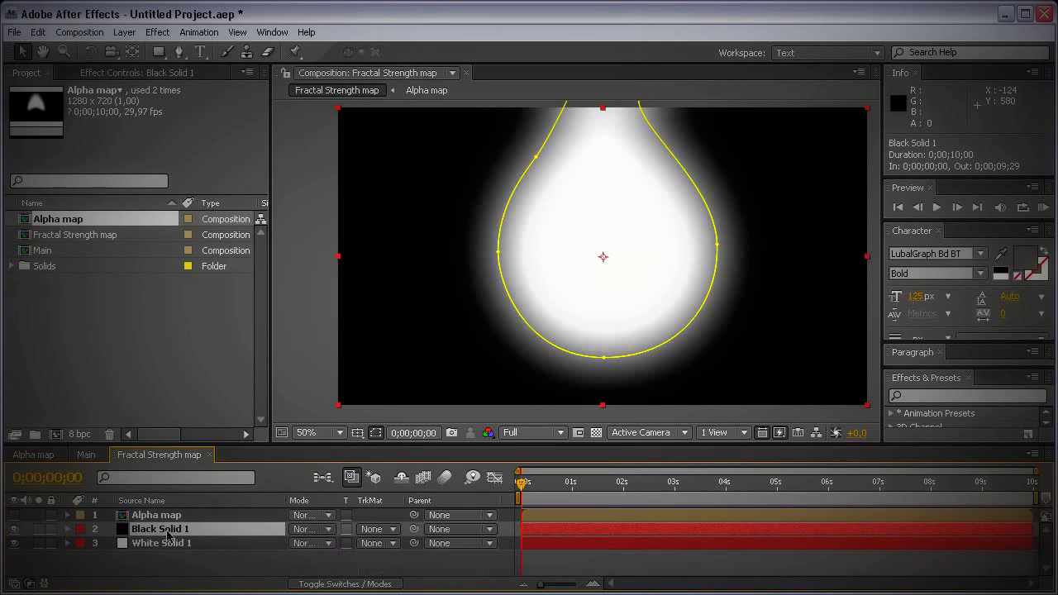
pyautogui.hotkey('ctrl', 'd')
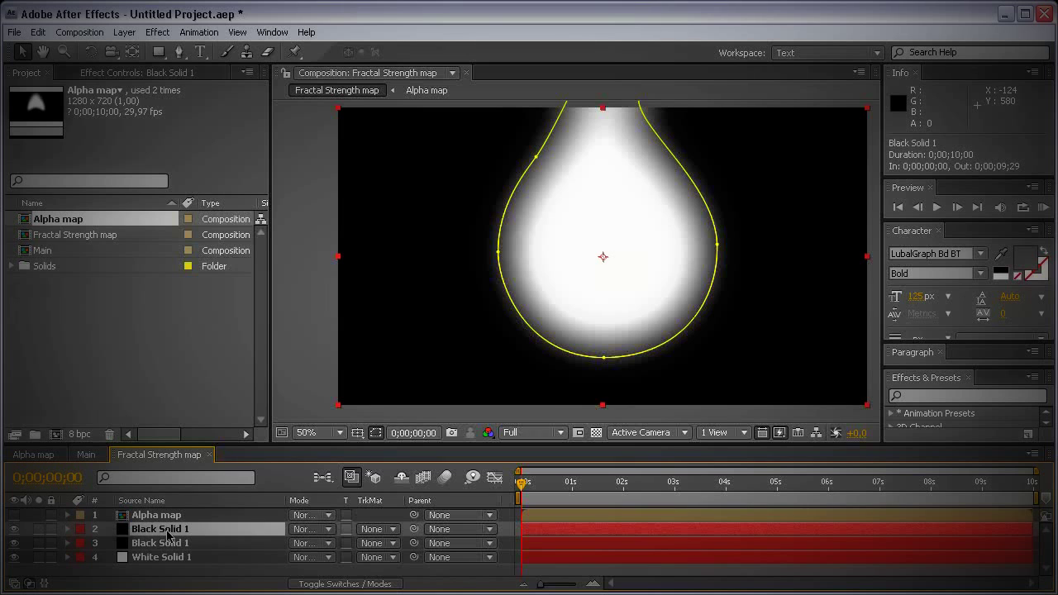
pyautogui.press('m')
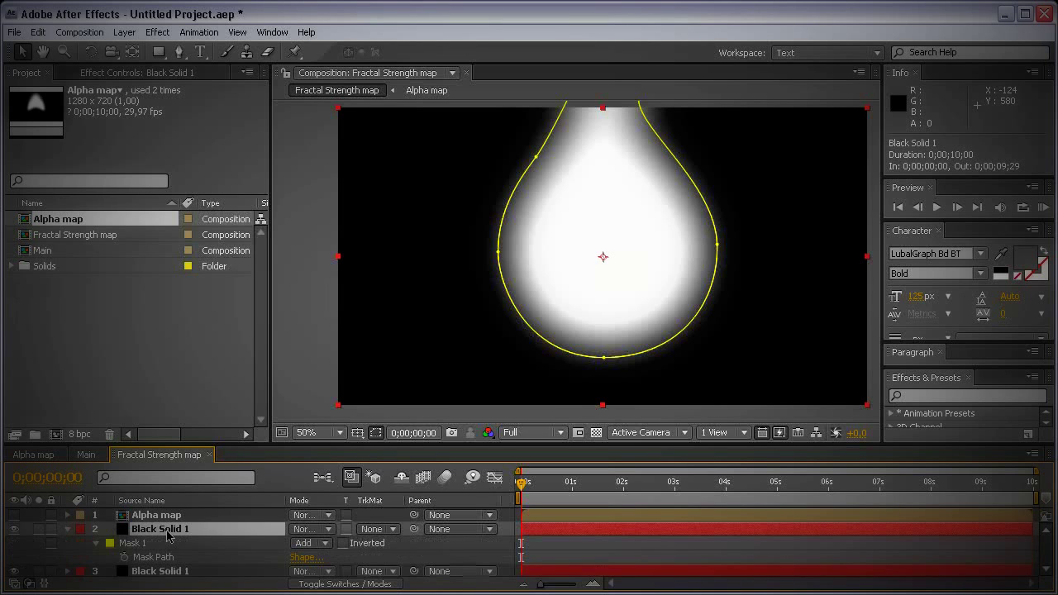
pyautogui.click(157, 545)
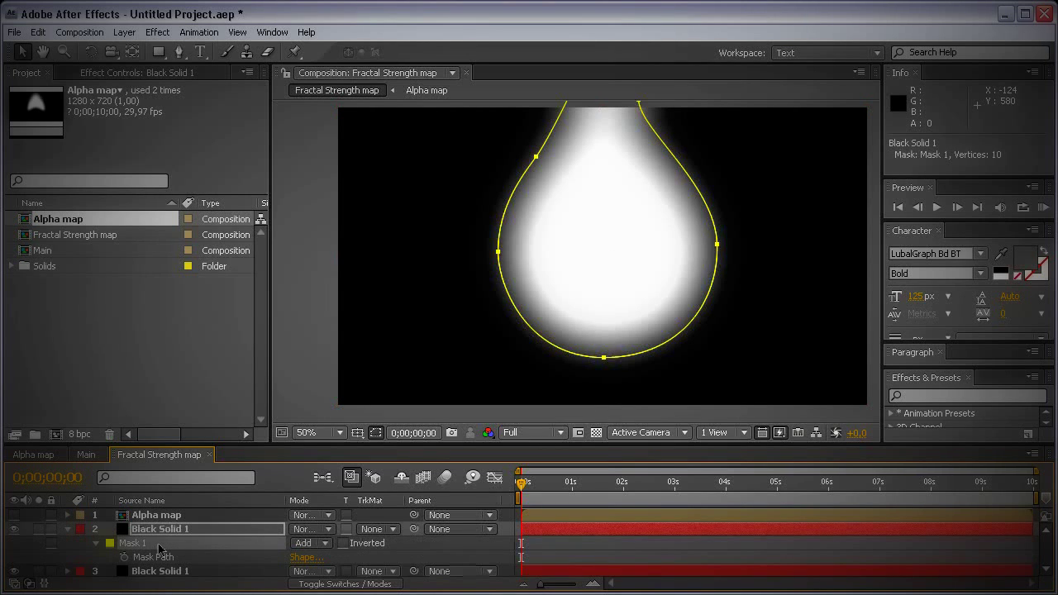
pyautogui.press('Delete')
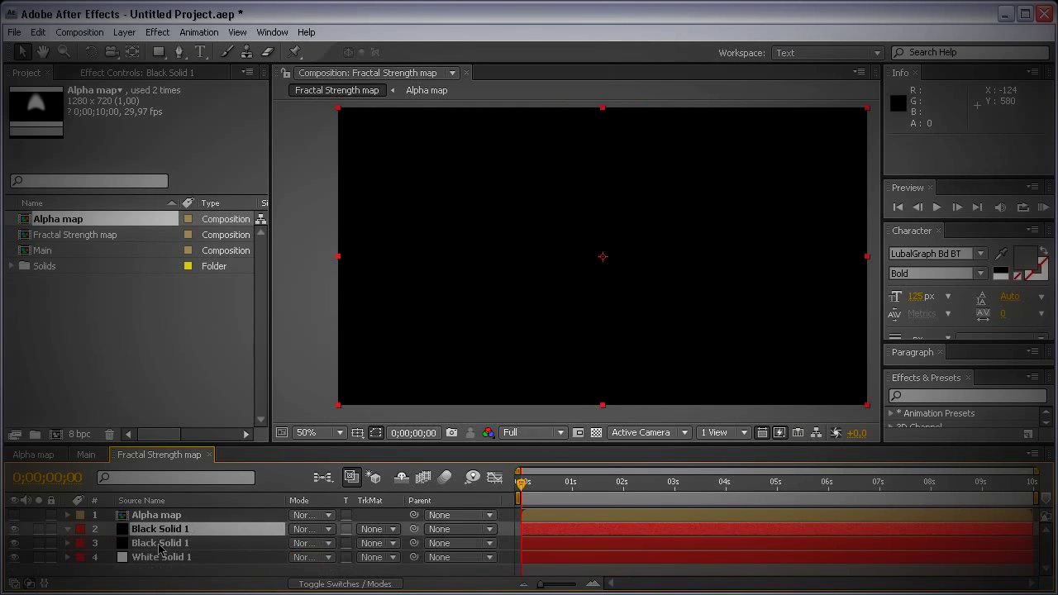
# Step: Hide the unmasked top copy and draw a circular ellipse mask over the white glow
pyautogui.click(15, 529)
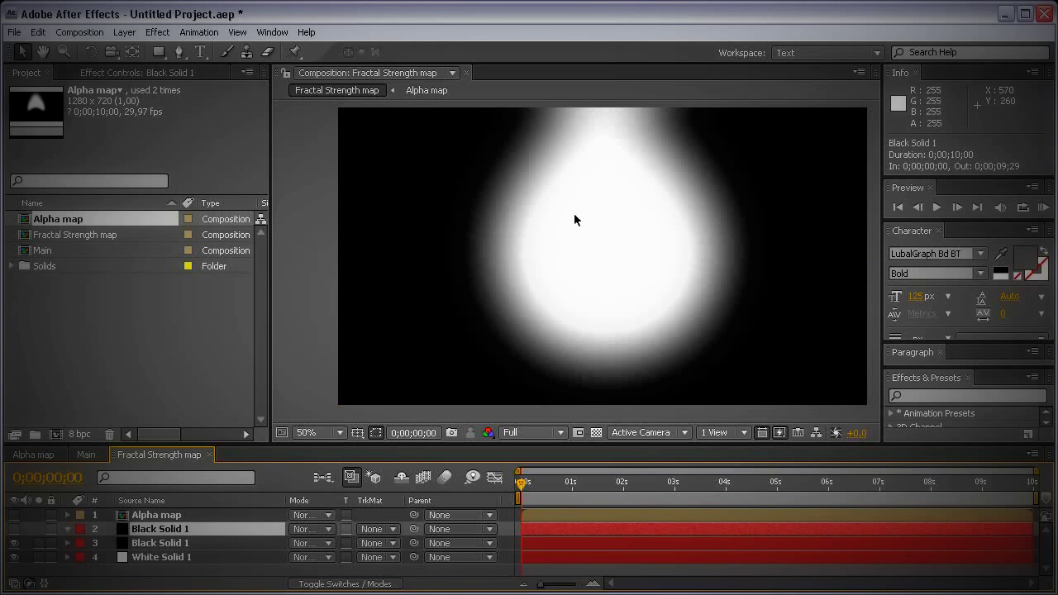
pyautogui.press('q')
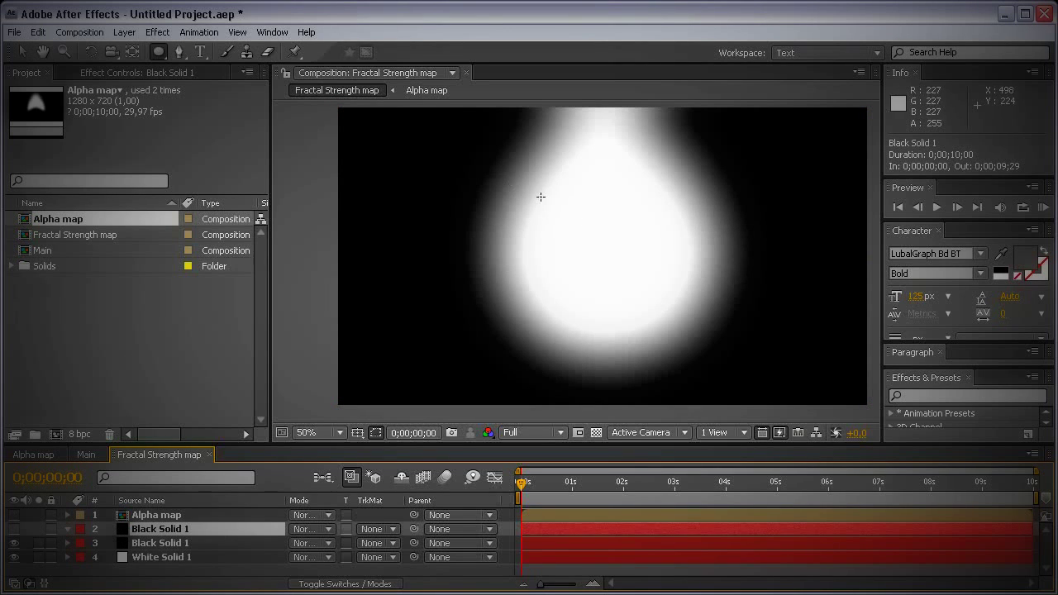
pyautogui.click(158, 51)
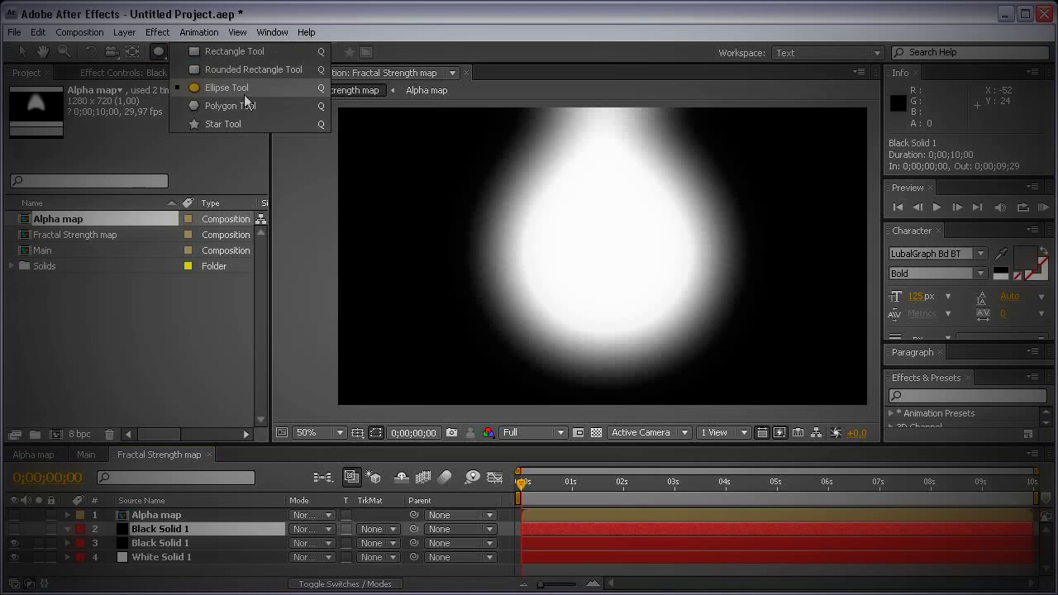
pyautogui.press('Escape')
pyautogui.moveTo(605, 296); pyautogui.dragTo(659, 346)
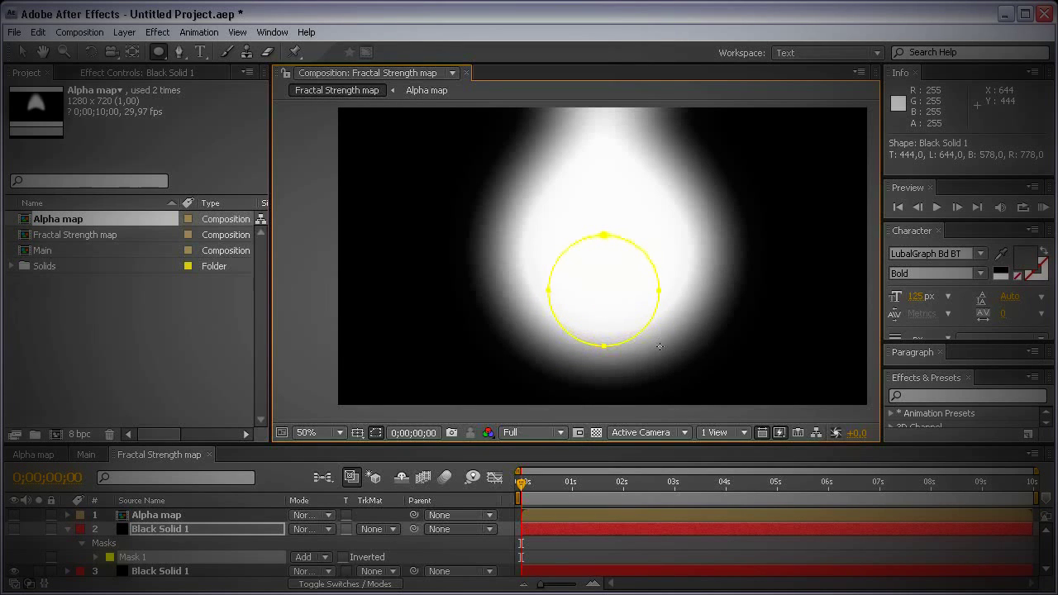
# Step: Free-transform the circular mask, shrinking it to about 78% and moving it down about 17 px
pyautogui.press('v')
pyautogui.doubleClick(608, 239)
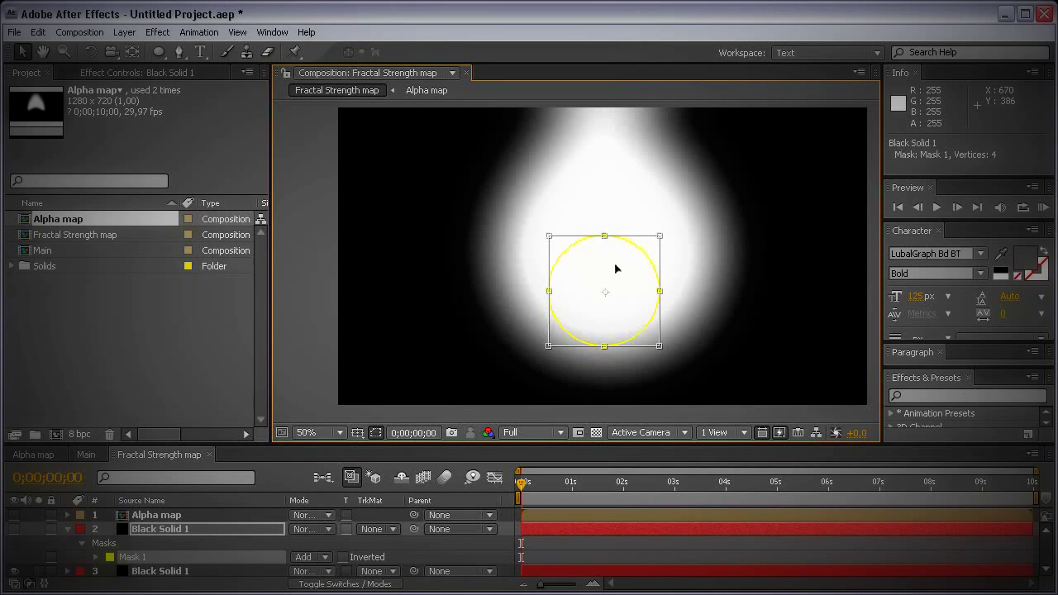
pyautogui.moveTo(616, 269); pyautogui.dragTo(619, 257)
pyautogui.moveTo(660, 224); pyautogui.dragTo(653, 240)
pyautogui.moveTo(632, 294); pyautogui.dragTo(630, 307)
pyautogui.press('Return')
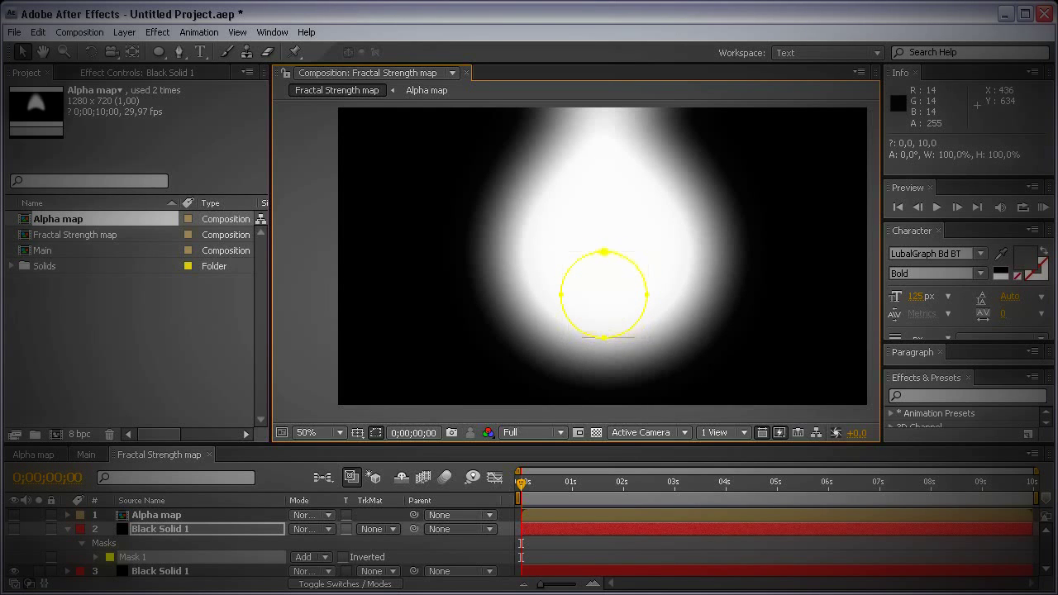
pyautogui.click(68, 529)
# Step: Add a horizontal guide at the teardrop's bottom and scale the circle solid to about 121% resting on it
pyautogui.click(161, 543)
pyautogui.hotkey('ctrl', 'r')
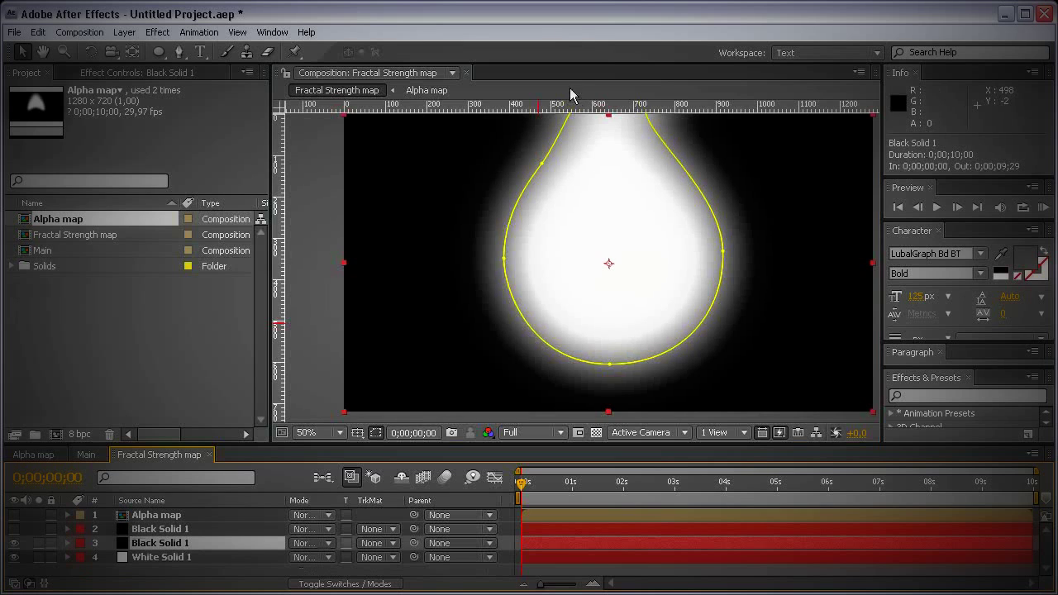
pyautogui.moveTo(576, 107); pyautogui.dragTo(643, 363)
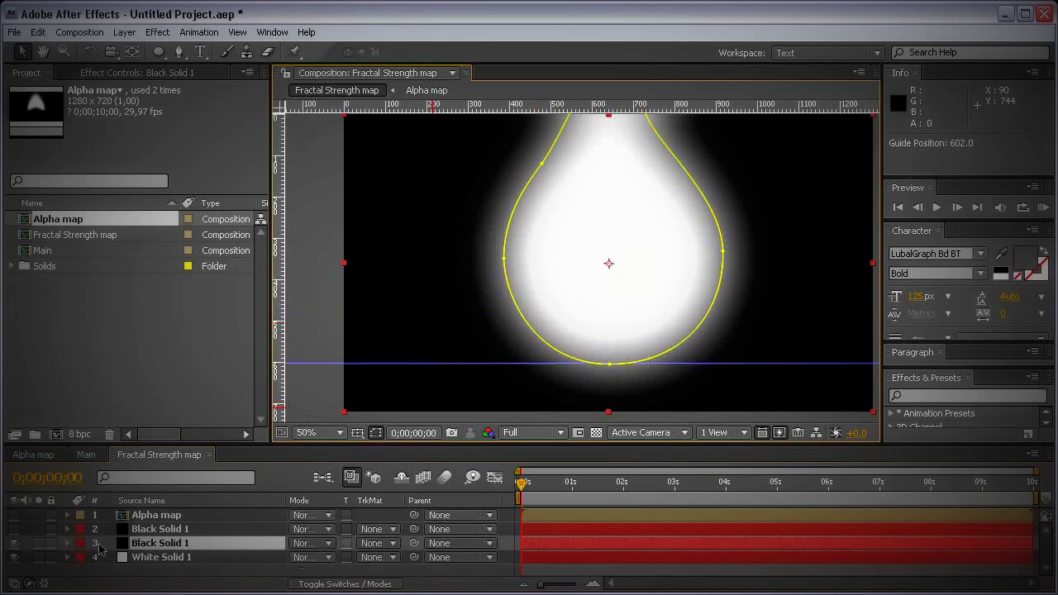
pyautogui.click(160, 529)
pyautogui.click(617, 290)
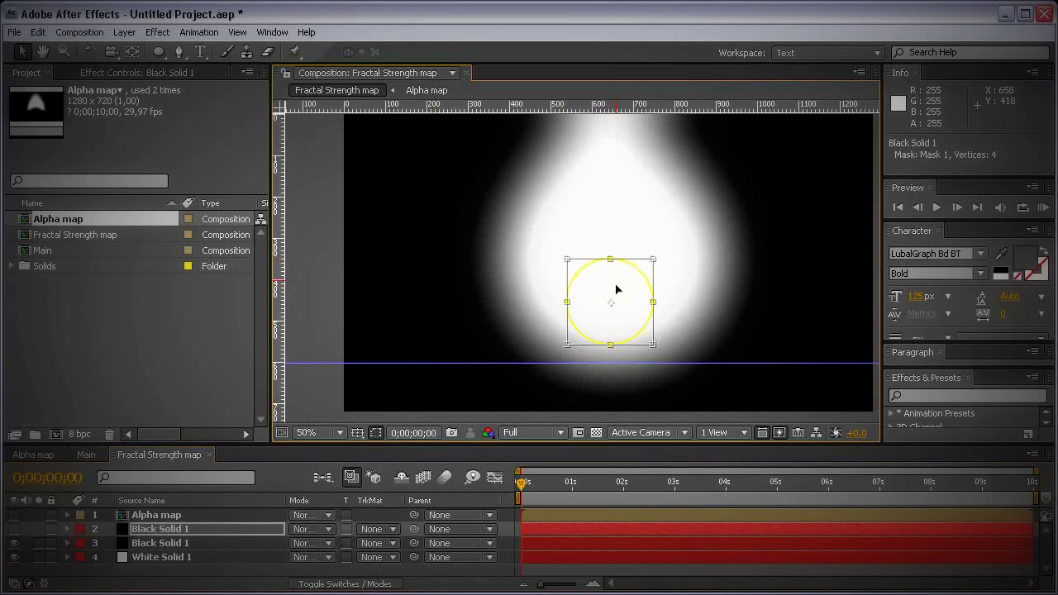
pyautogui.moveTo(617, 290); pyautogui.dragTo(614, 302)
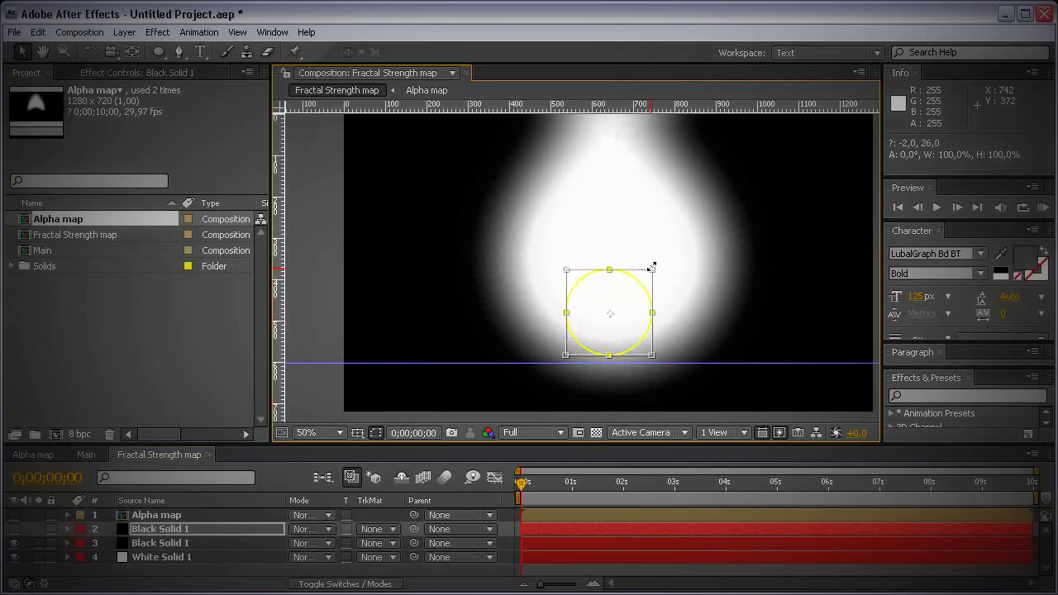
pyautogui.moveTo(652, 267); pyautogui.dragTo(659, 259)
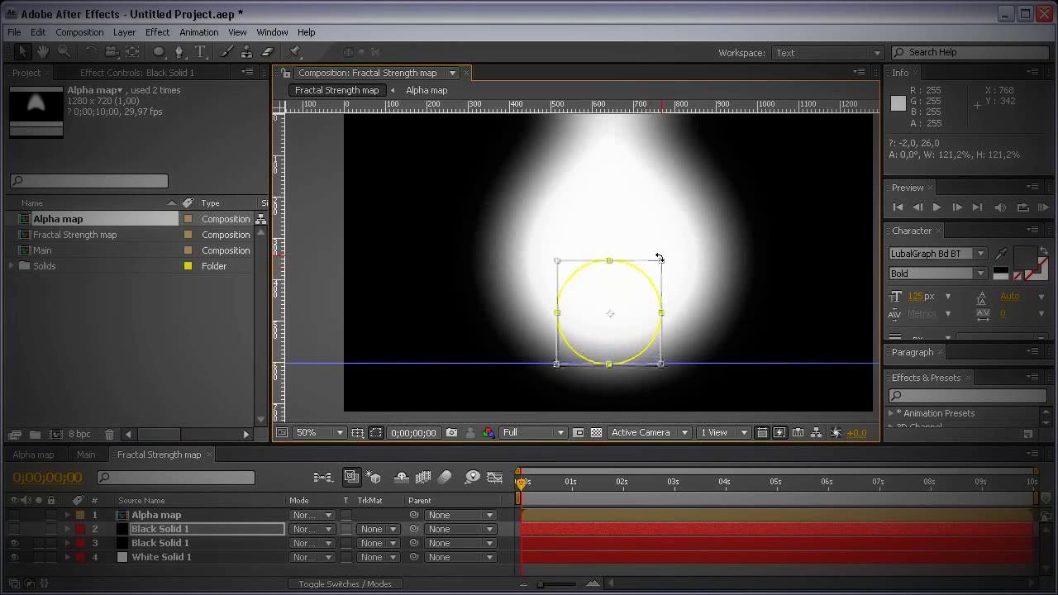
pyautogui.moveTo(638, 300); pyautogui.dragTo(640, 296)
pyautogui.moveTo(661, 257); pyautogui.dragTo(668, 253)
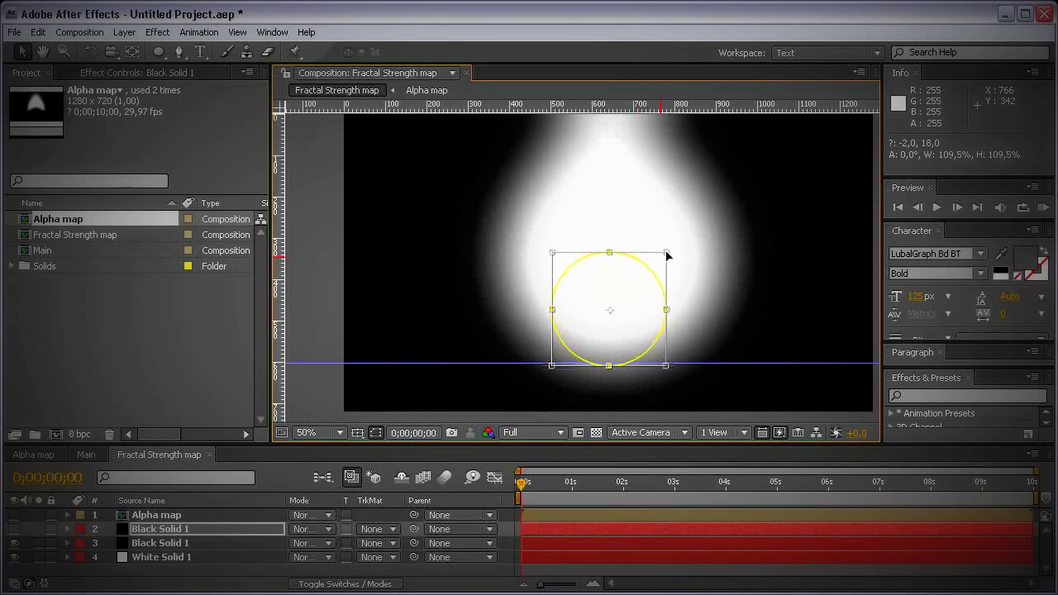
pyautogui.moveTo(647, 338); pyautogui.dragTo(639, 331)
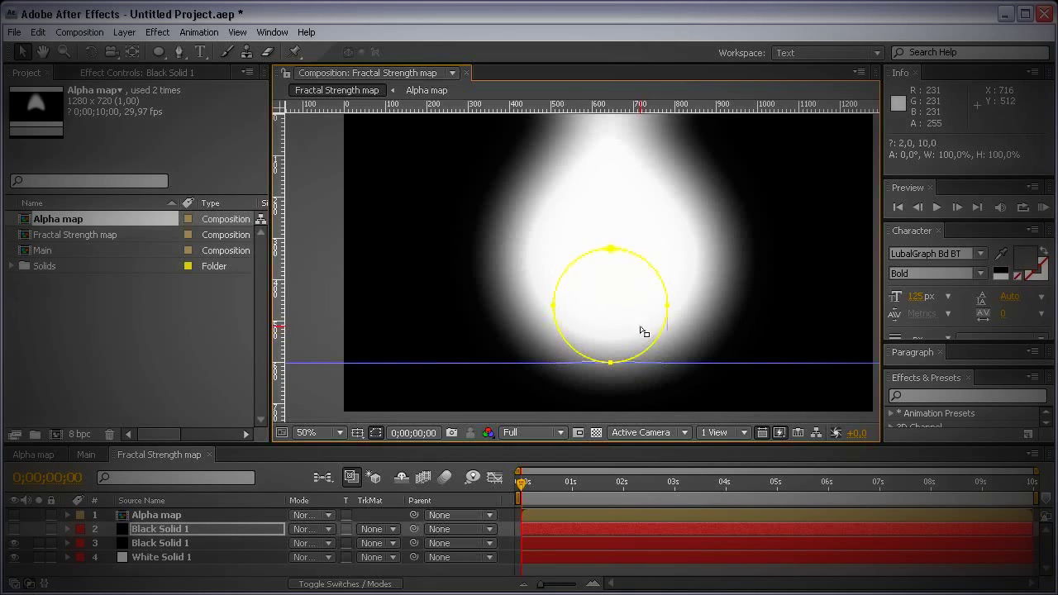
# Step: Set the circular mask's feather to 150 pixels
pyautogui.press('f')
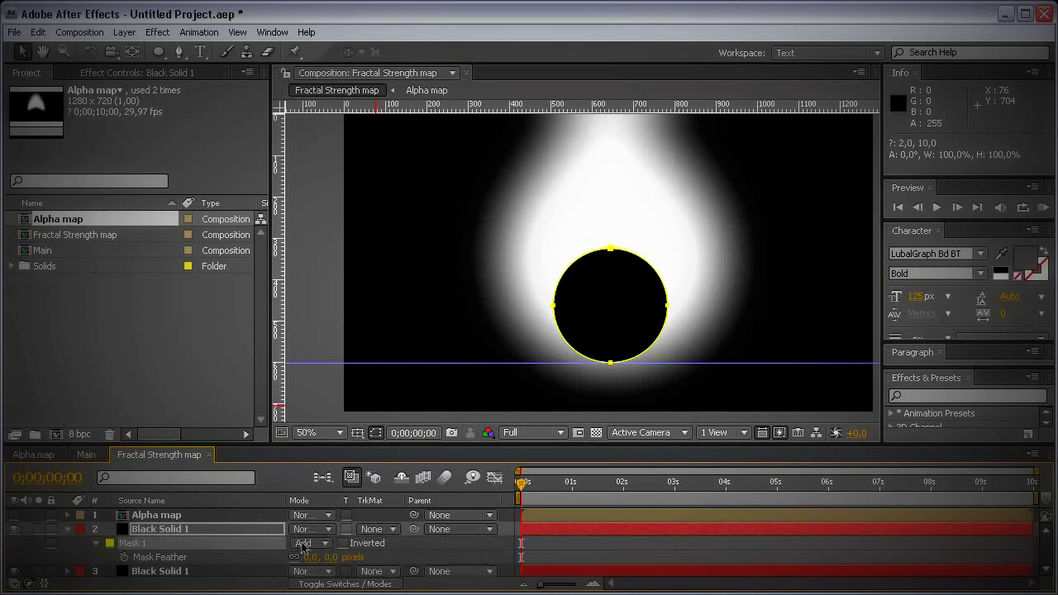
pyautogui.click(333, 558)
pyautogui.write('150')
pyautogui.press('Return')
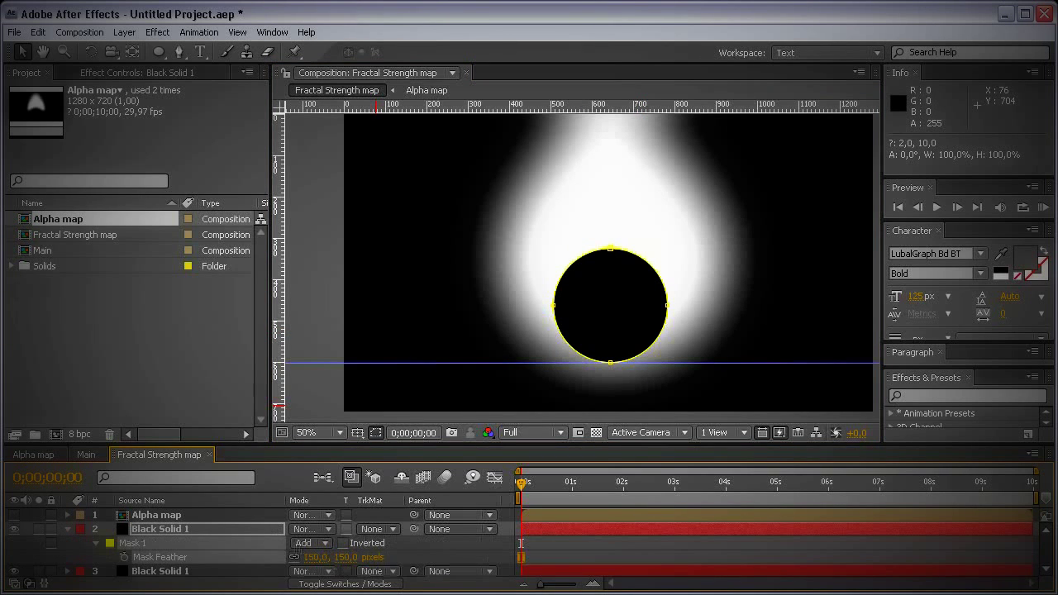
pyautogui.click(449, 542)
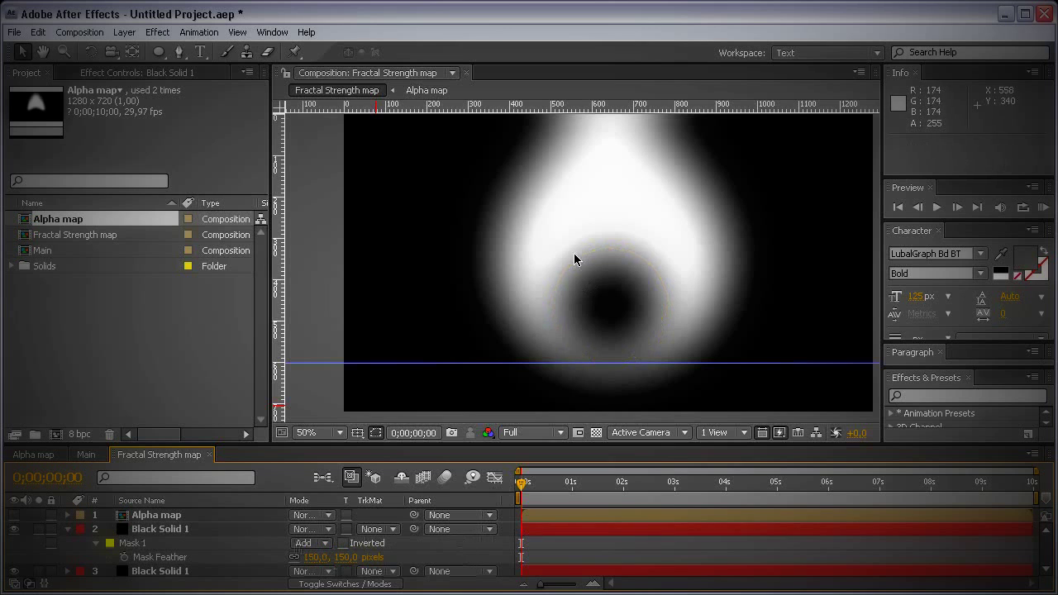
pyautogui.scroll(-1, 622, 263)
pyautogui.scroll(1, 622, 263)
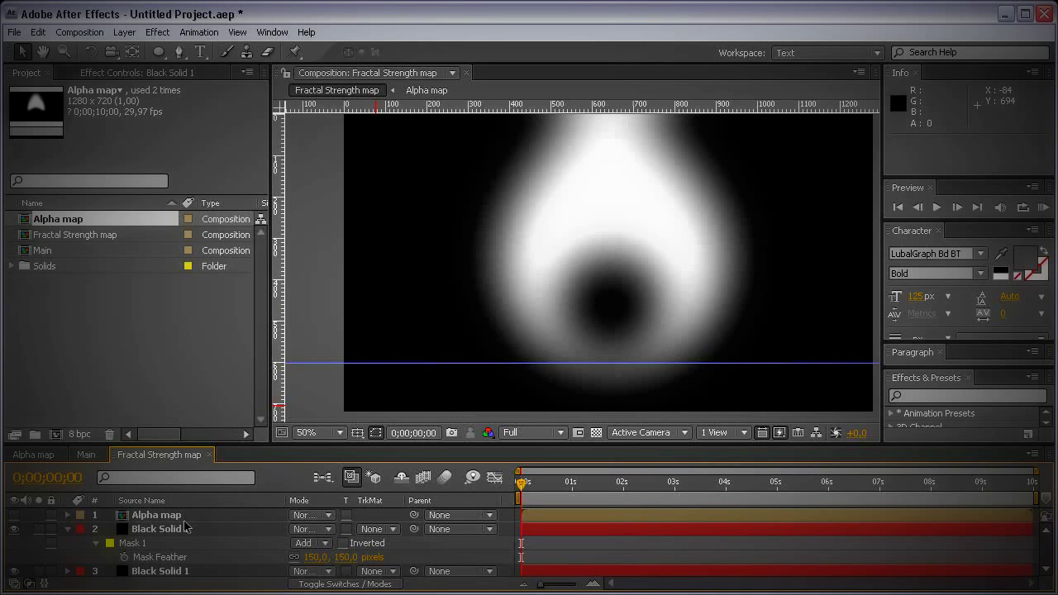
# Step: Free-transform the circular mask down to about 87% of its size
pyautogui.click(163, 550)
pyautogui.doubleClick(612, 249)
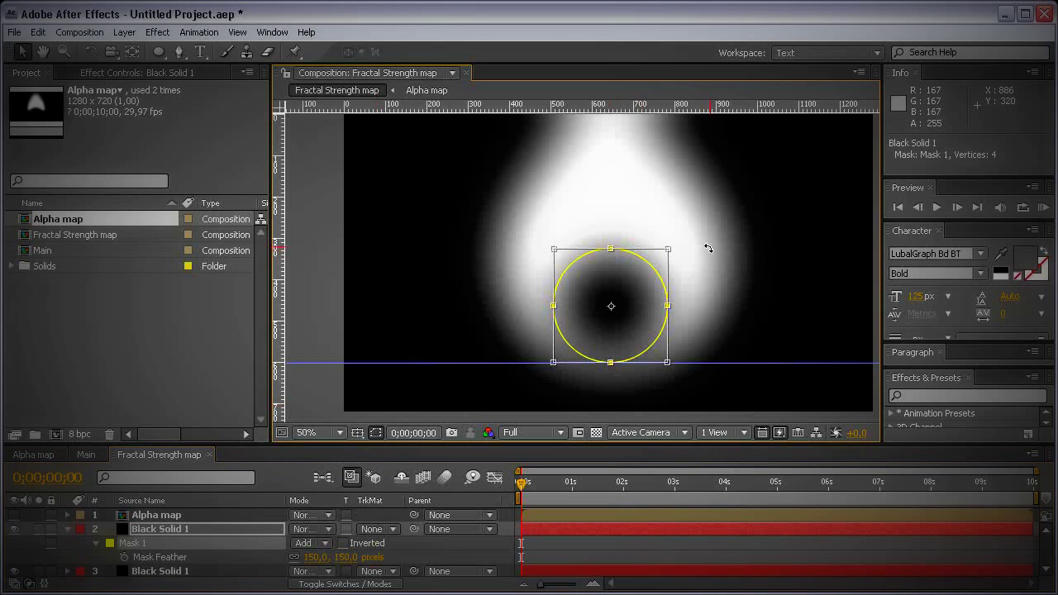
pyautogui.moveTo(668, 246); pyautogui.dragTo(662, 253)
pyautogui.press('Return')
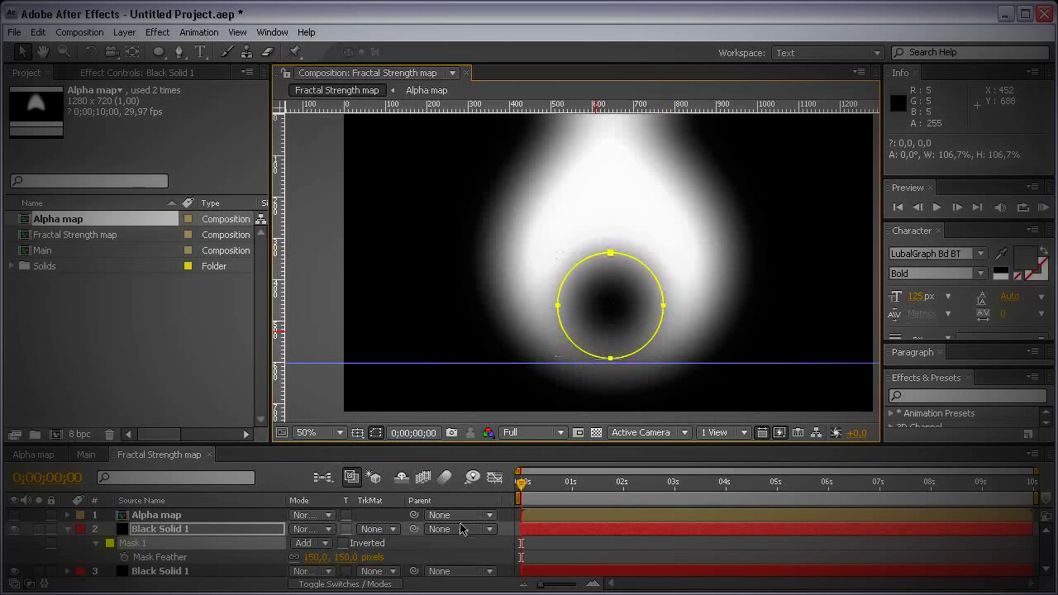
pyautogui.click(455, 548)
pyautogui.click(69, 529)
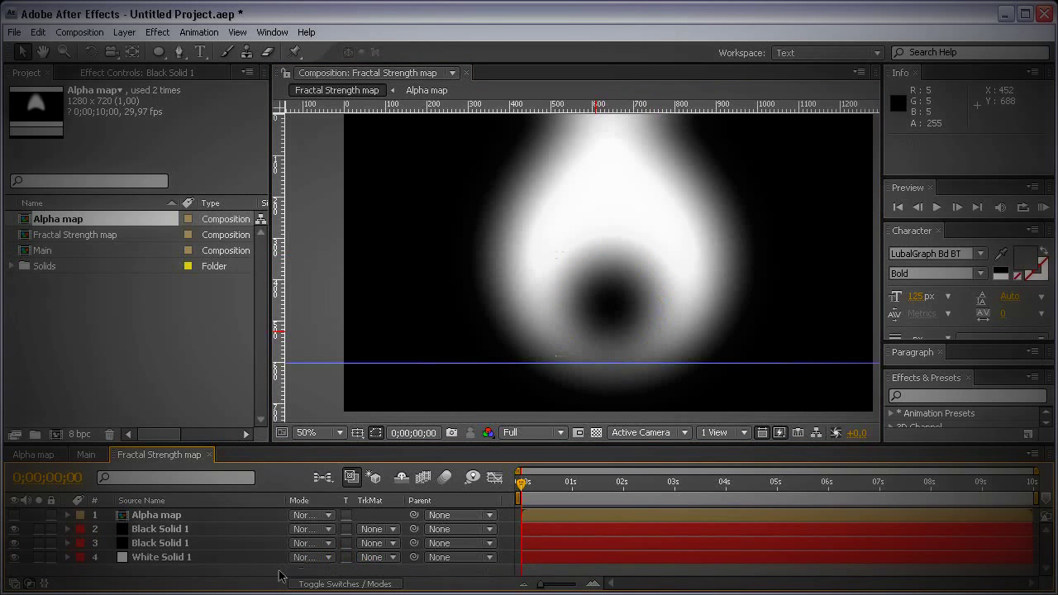
# Step: Hide the rulers, remove the horizontal guide, and recentre the composition view
pyautogui.moveTo(245, 444); pyautogui.dragTo(245, 428)
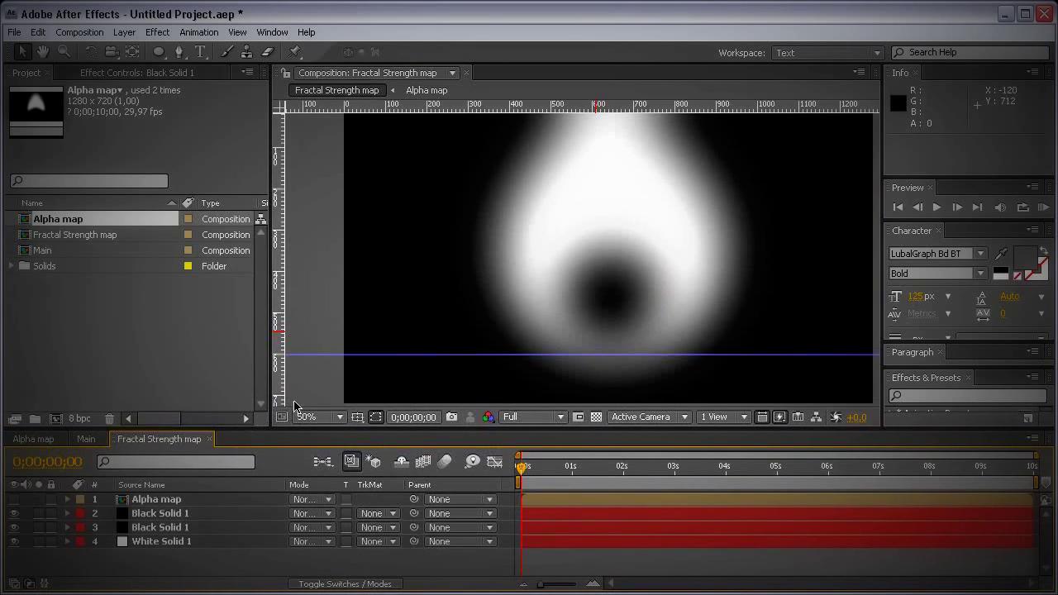
pyautogui.hotkey('ctrl', 'r')
pyautogui.moveTo(515, 351); pyautogui.dragTo(648, 208)
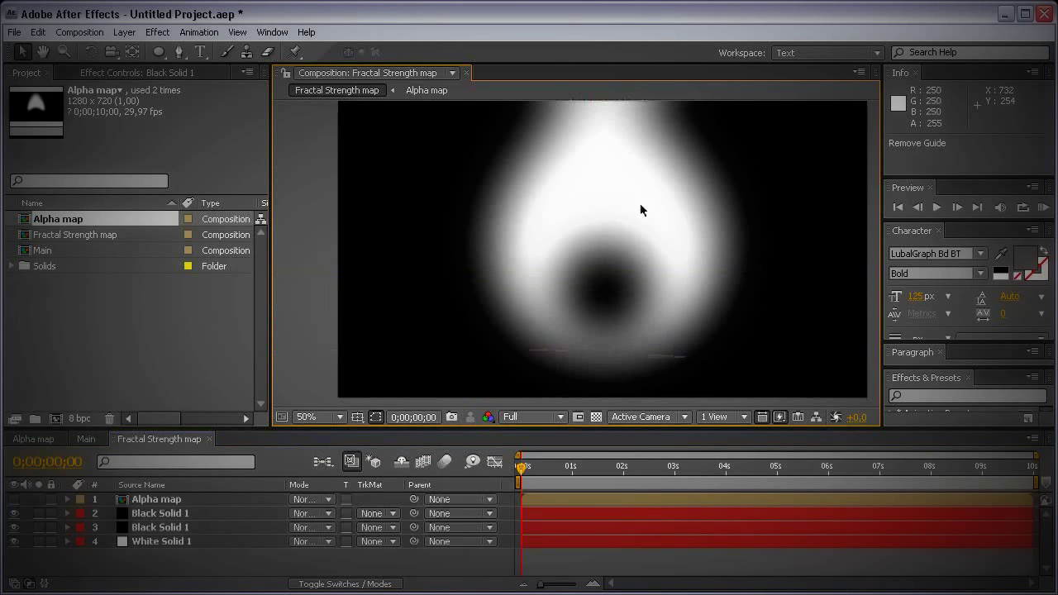
pyautogui.press('h')
pyautogui.moveTo(664, 207)
pyautogui.mouseDown()
pyautogui.moveTo(673, 220)
pyautogui.moveTo(673, 182)
pyautogui.moveTo(668, 197)
pyautogui.mouseUp()
pyautogui.press('v')
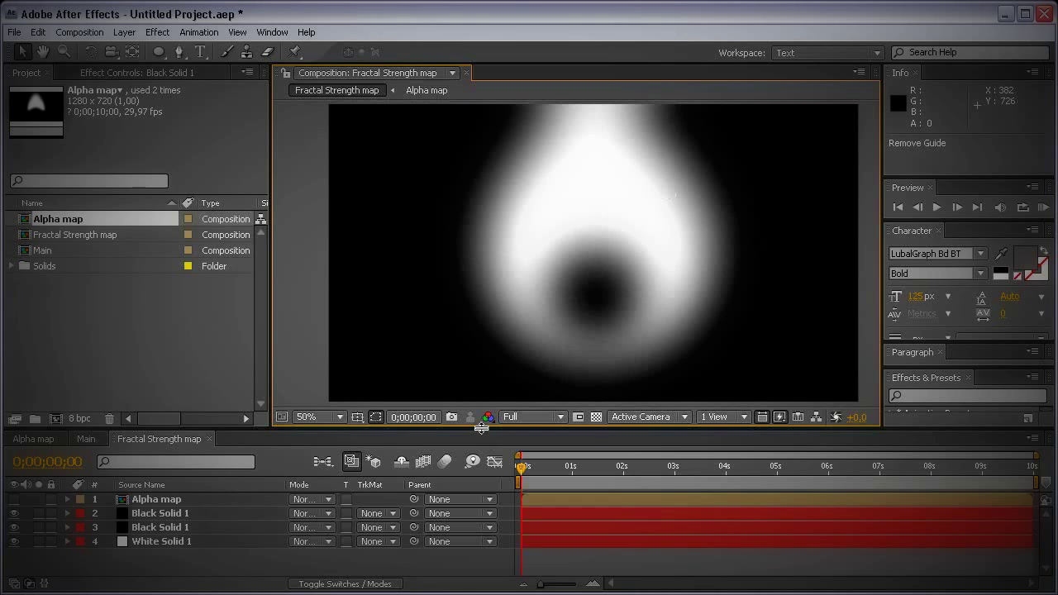
pyautogui.moveTo(483, 429); pyautogui.dragTo(483, 418)
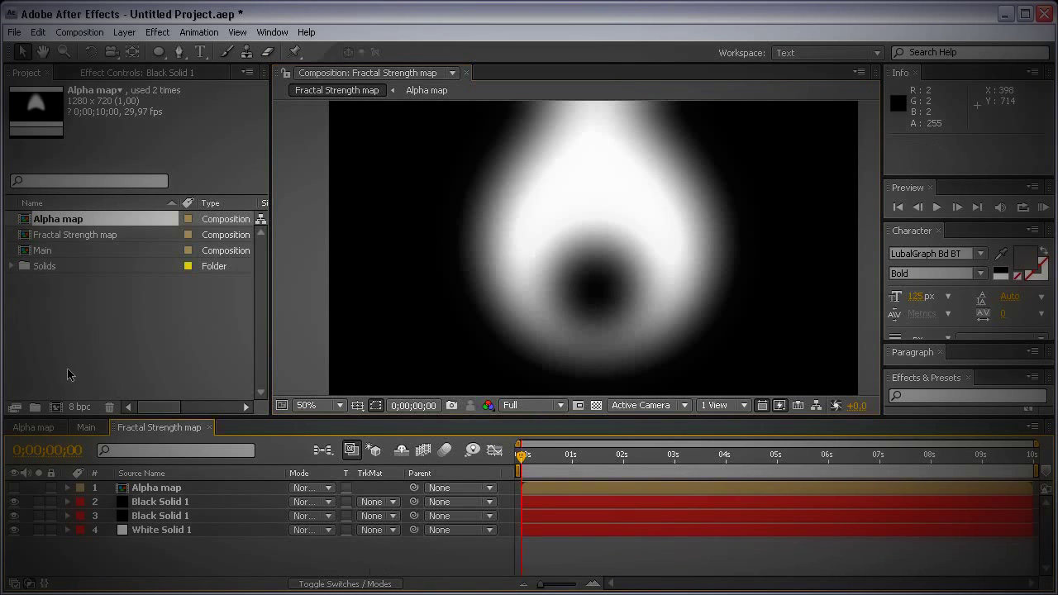
# Step: Add Fractal Strength map to the Main timeline as a layer and switch off its visibility
pyautogui.click(86, 427)
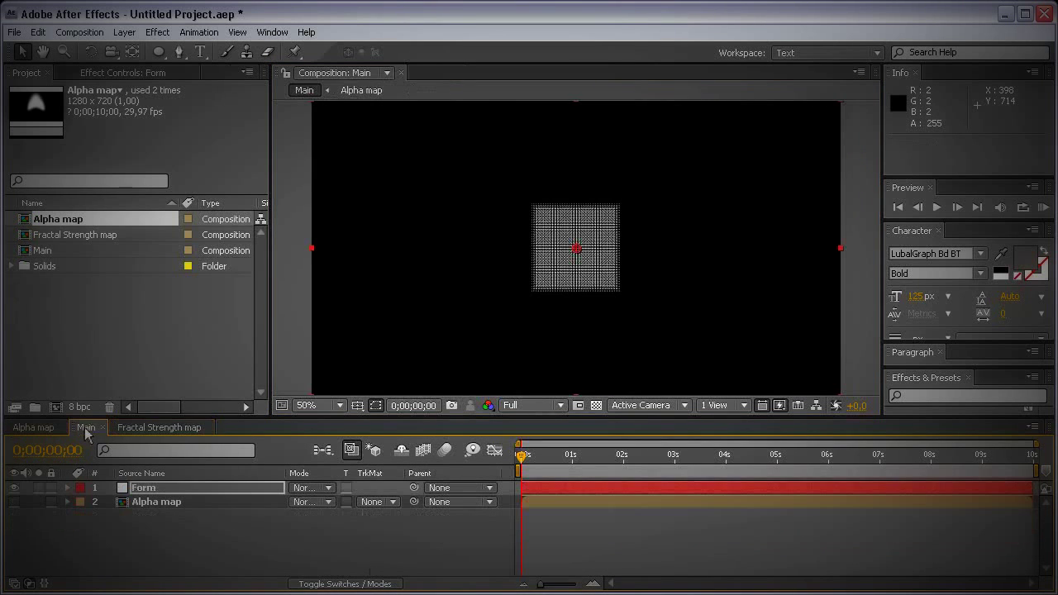
pyautogui.click(140, 320)
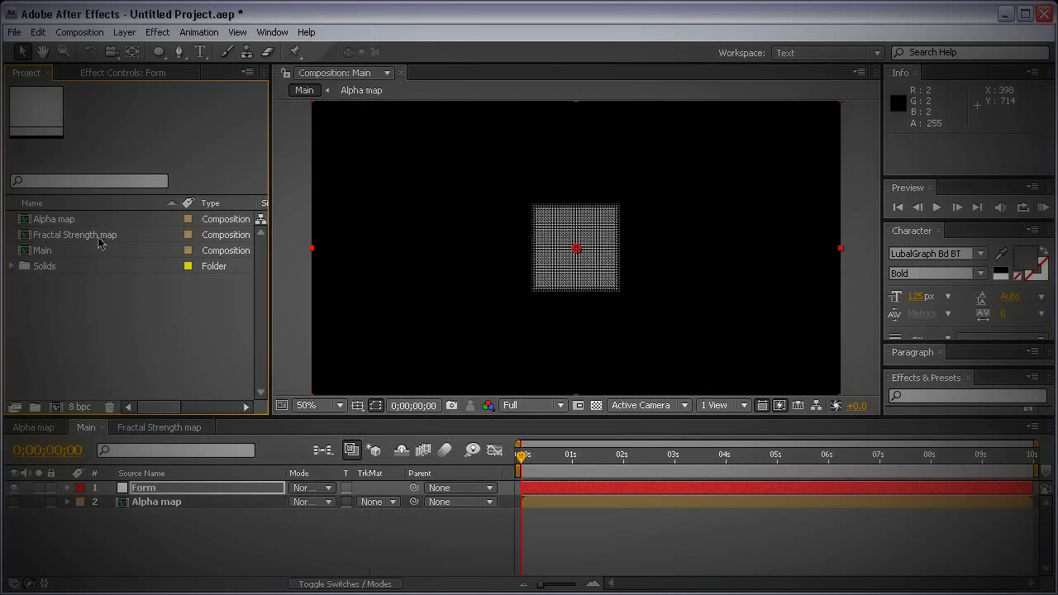
pyautogui.moveTo(99, 237); pyautogui.dragTo(218, 528)
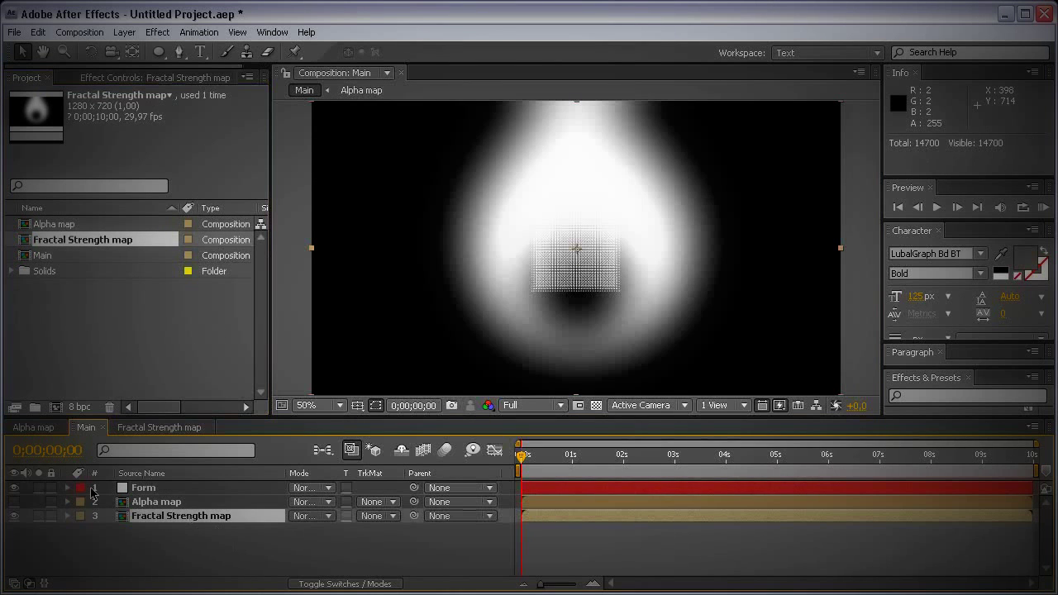
pyautogui.click(14, 516)
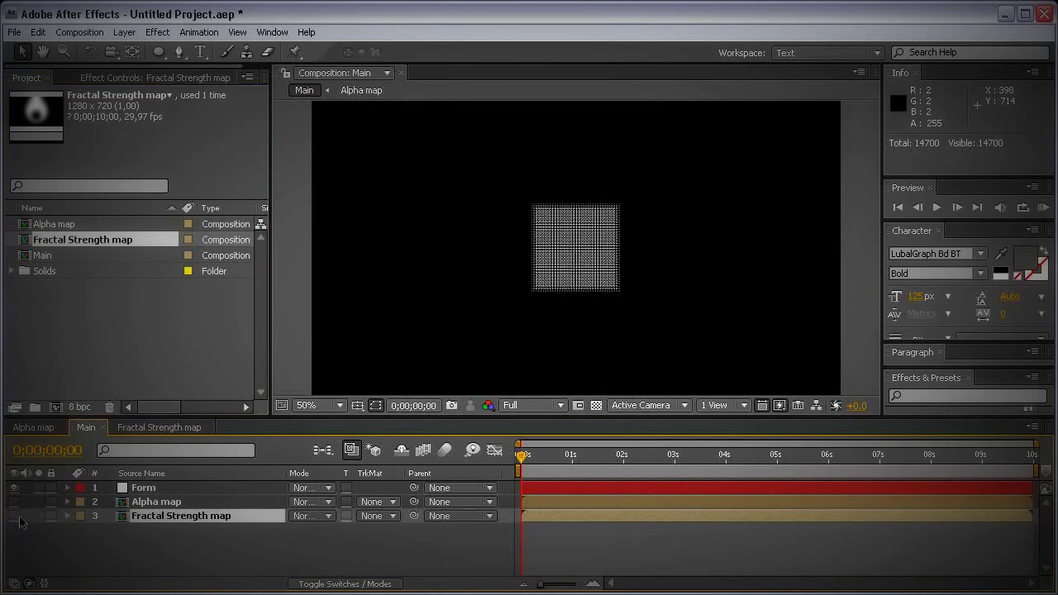
pyautogui.click(182, 487)
# Step: Keep Form's Box - Grid base form and set Particles in Z to 2, giving 9800 particles
pyautogui.click(149, 74)
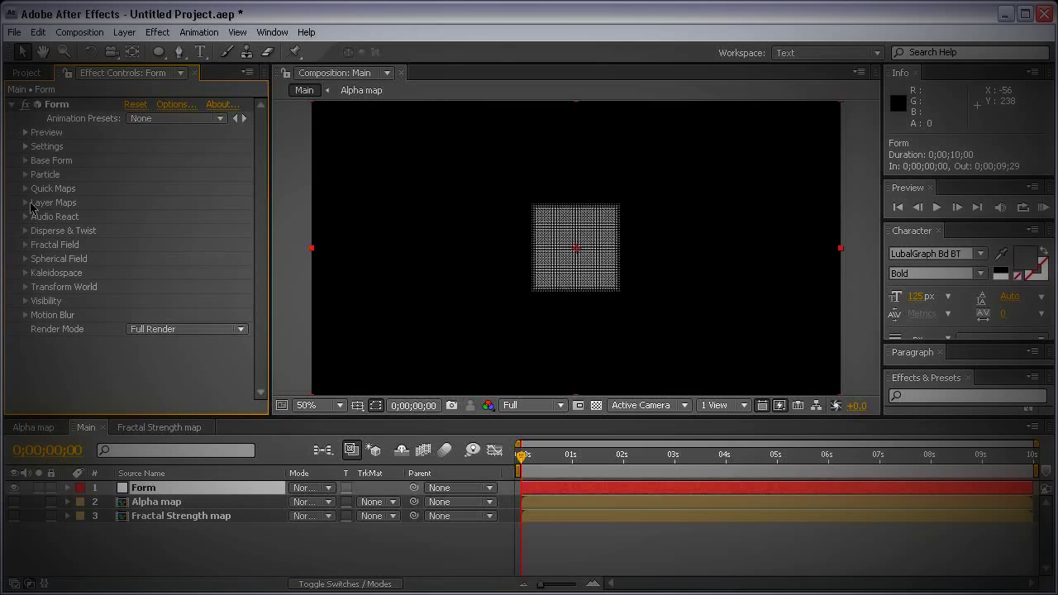
pyautogui.click(26, 161)
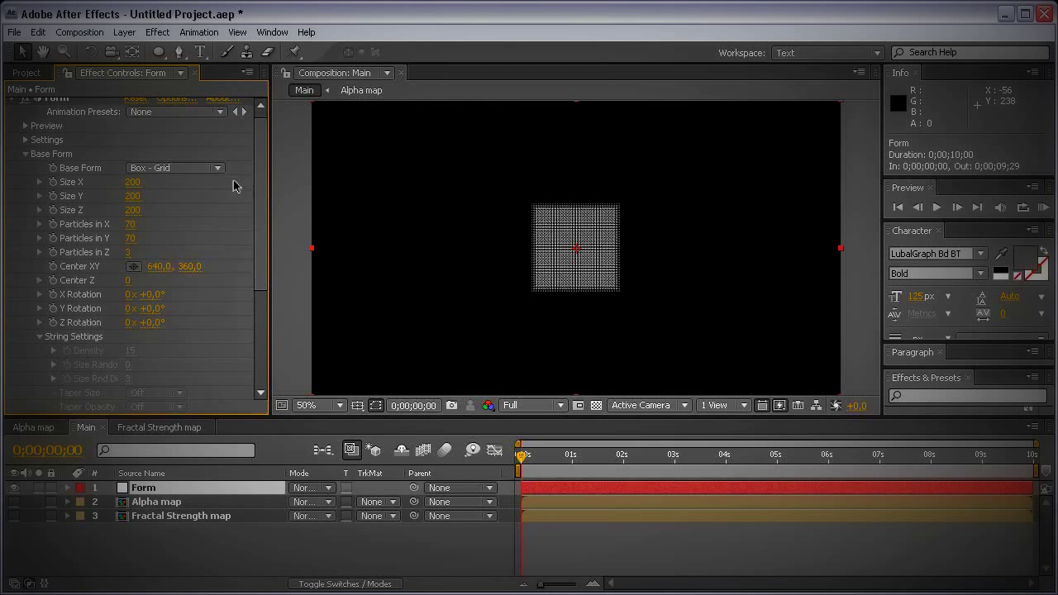
pyautogui.click(154, 172)
pyautogui.click(192, 171)
pyautogui.click(128, 253)
pyautogui.write('2')
pyautogui.press('Return')
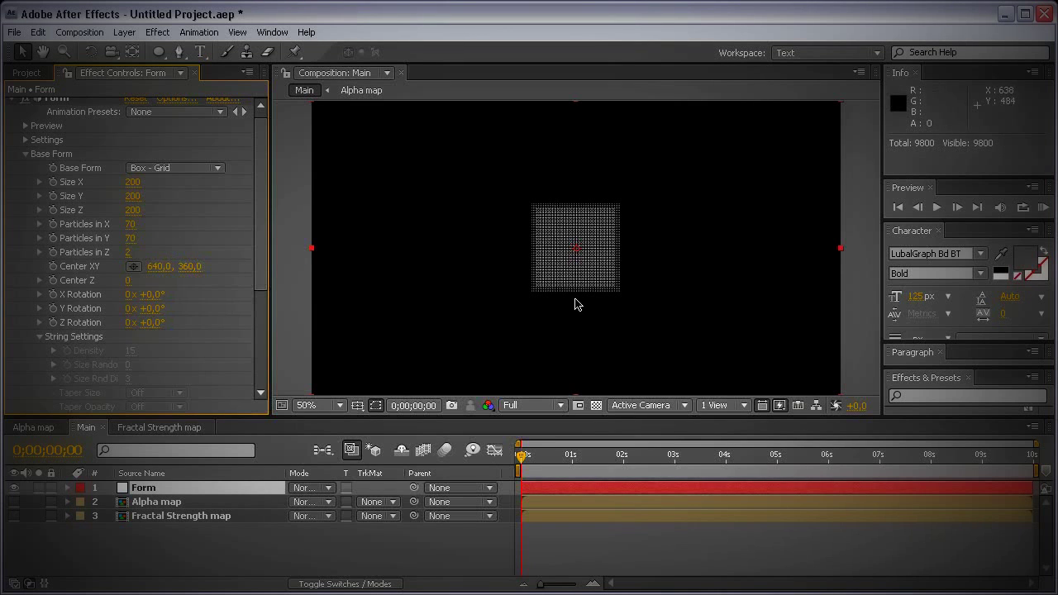
pyautogui.click(162, 33)
# Step: Add a new camera, Camera 1, using the 35mm preset
pyautogui.moveTo(124, 32)
pyautogui.moveTo(136, 50)
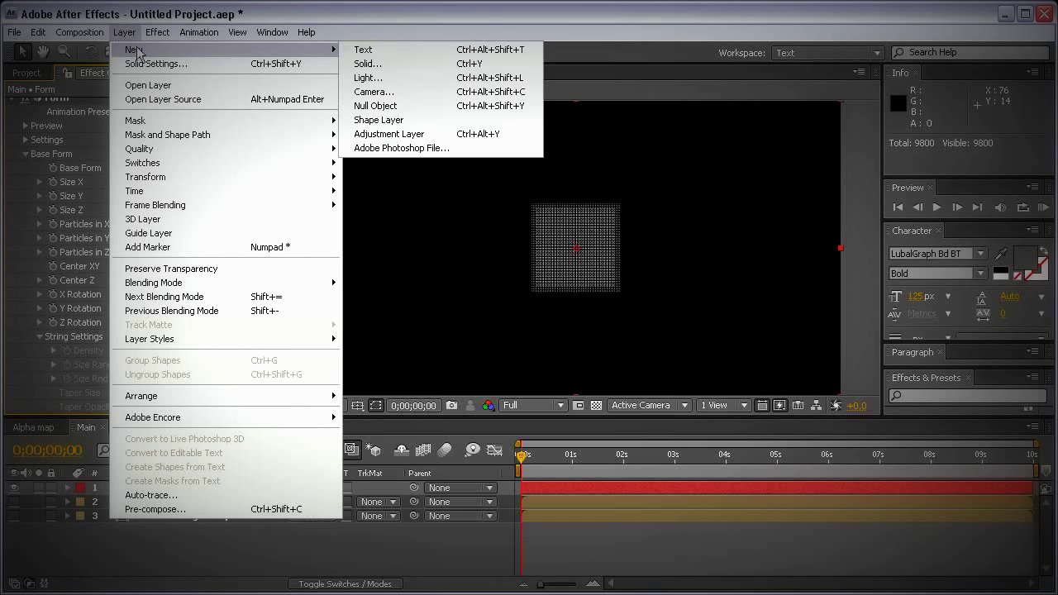
pyautogui.click(468, 94)
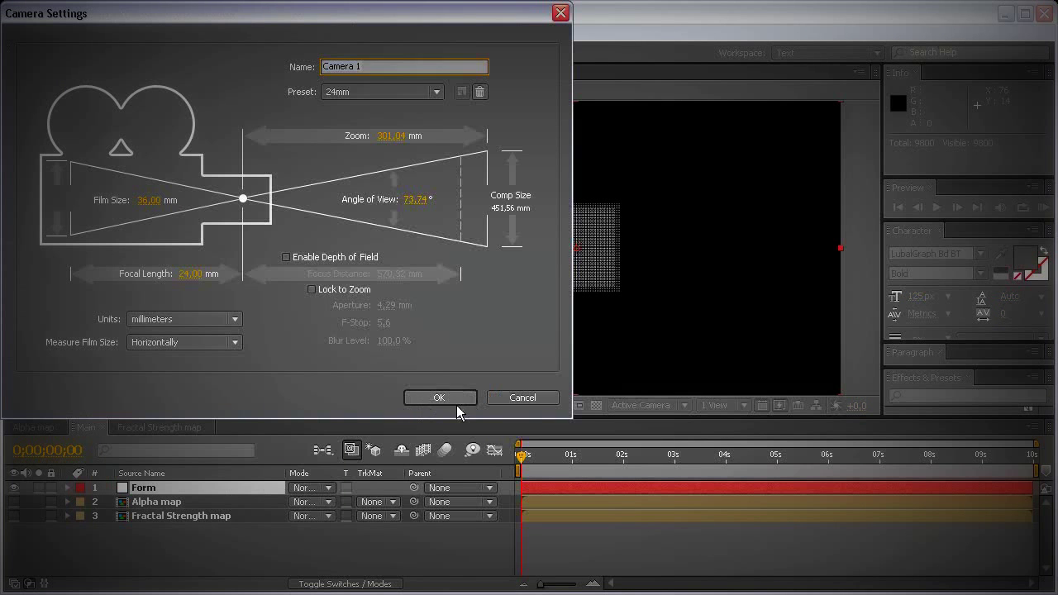
pyautogui.click(432, 92)
pyautogui.click(339, 187)
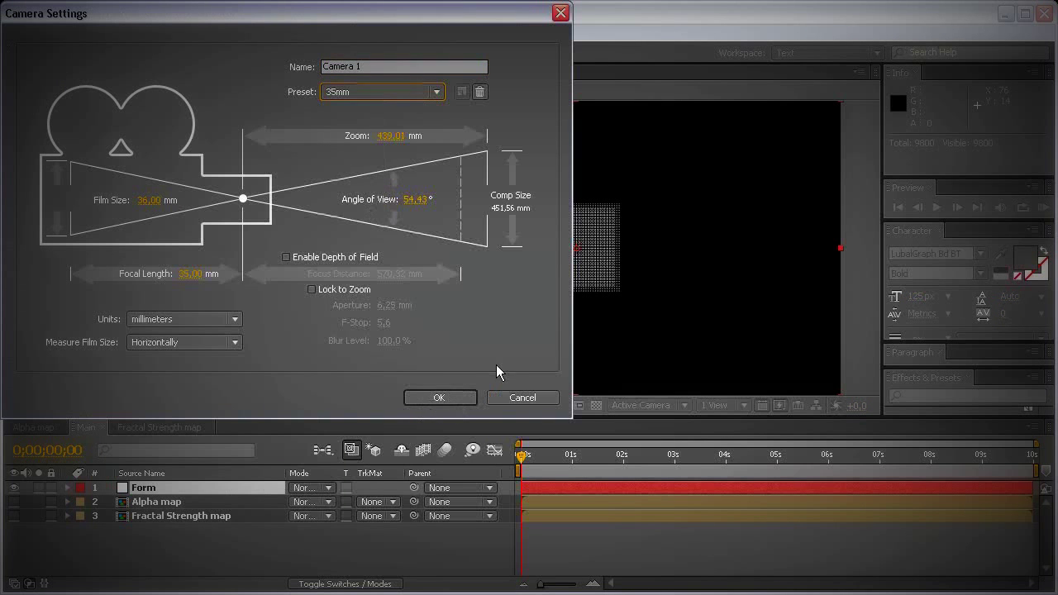
pyautogui.click(439, 398)
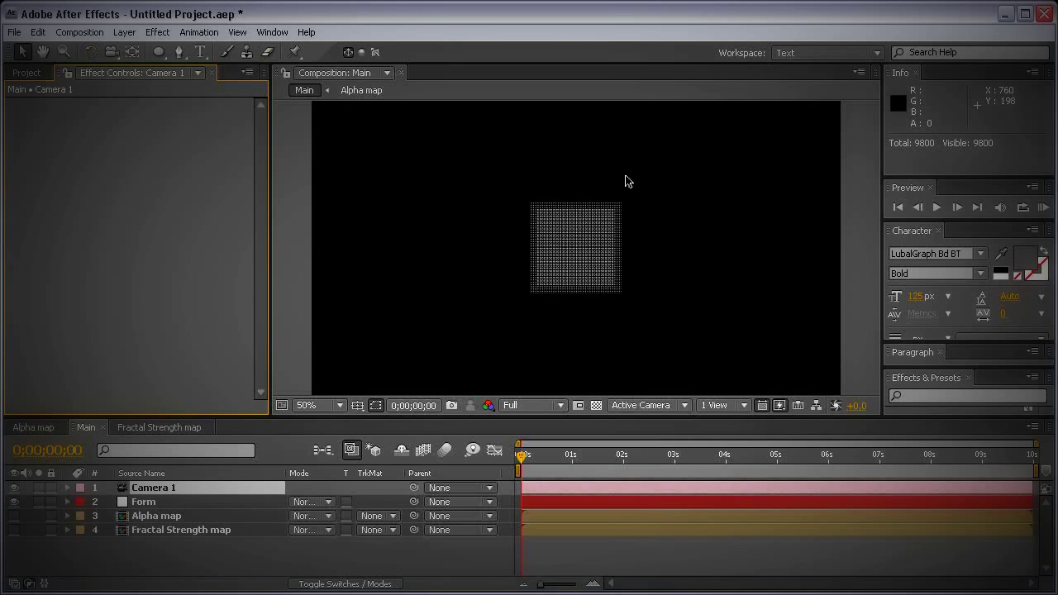
# Step: Test-orbit the camera around the particle grid, then switch Camera 1 off and select Form
pyautogui.press('c')
pyautogui.moveTo(574, 248); pyautogui.dragTo(637, 304)
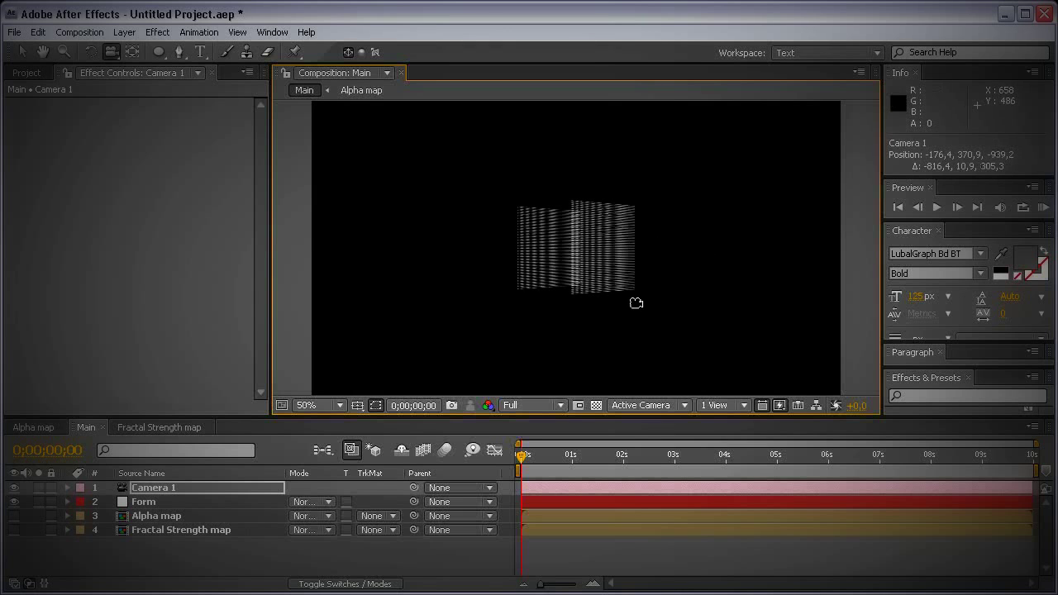
pyautogui.click(13, 489)
pyautogui.click(144, 503)
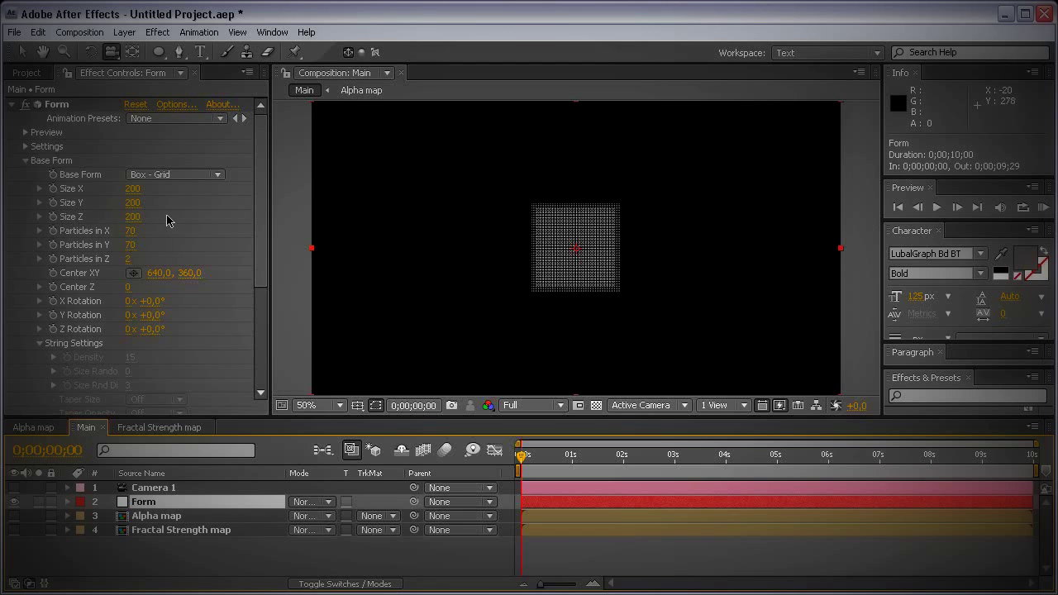
# Step: Set Form's Size Z to 80, checking the grid depth through Camera 1 before turning it off
pyautogui.click(133, 217)
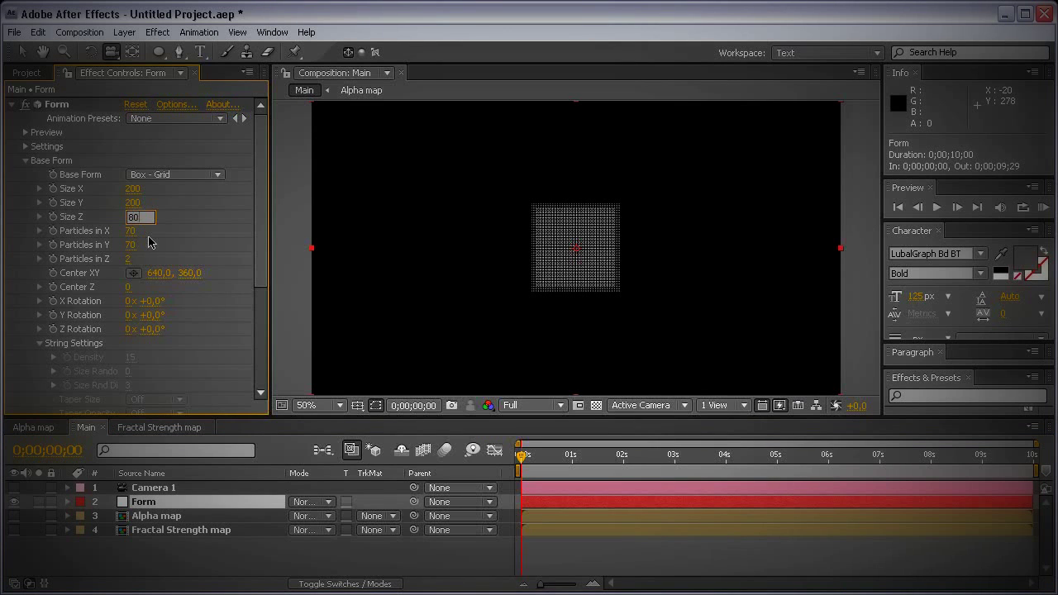
pyautogui.write('80')
pyautogui.press('Return')
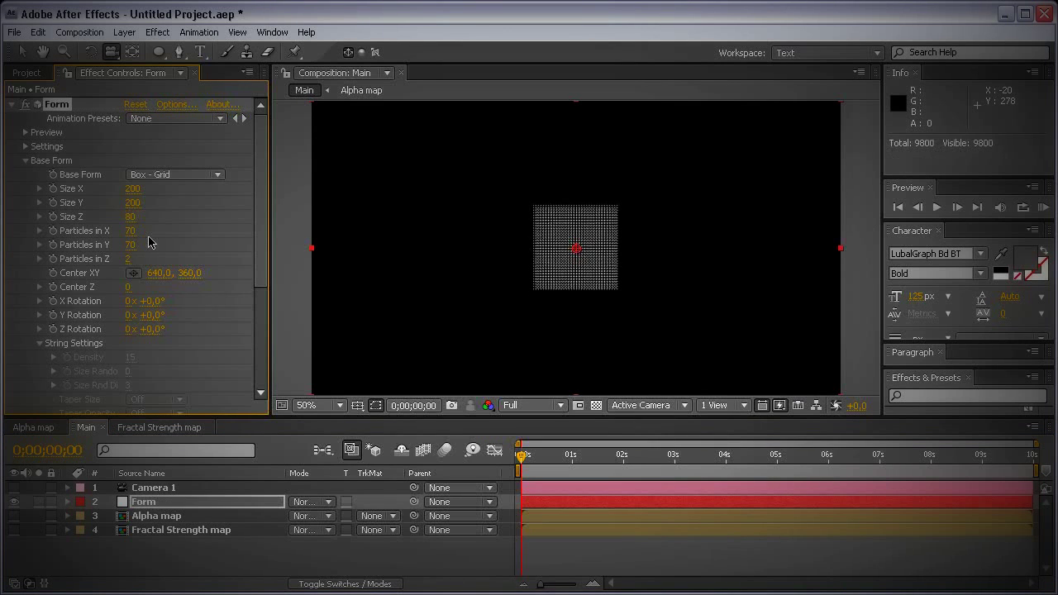
pyautogui.click(13, 488)
pyautogui.moveTo(570, 272); pyautogui.dragTo(607, 198)
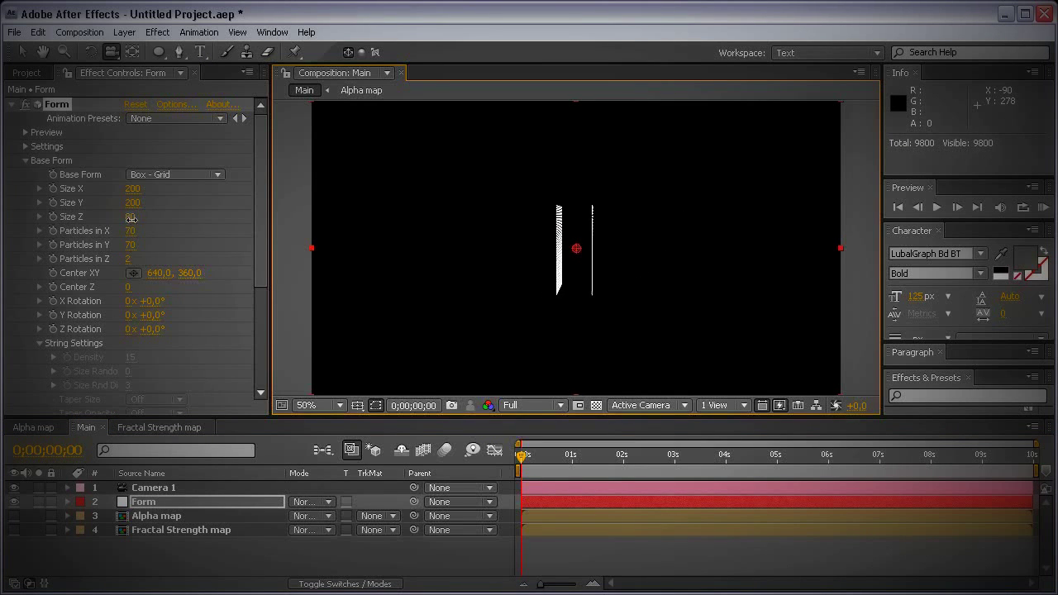
pyautogui.moveTo(132, 216); pyautogui.dragTo(162, 216)
pyautogui.hotkey('ctrl', 'z')
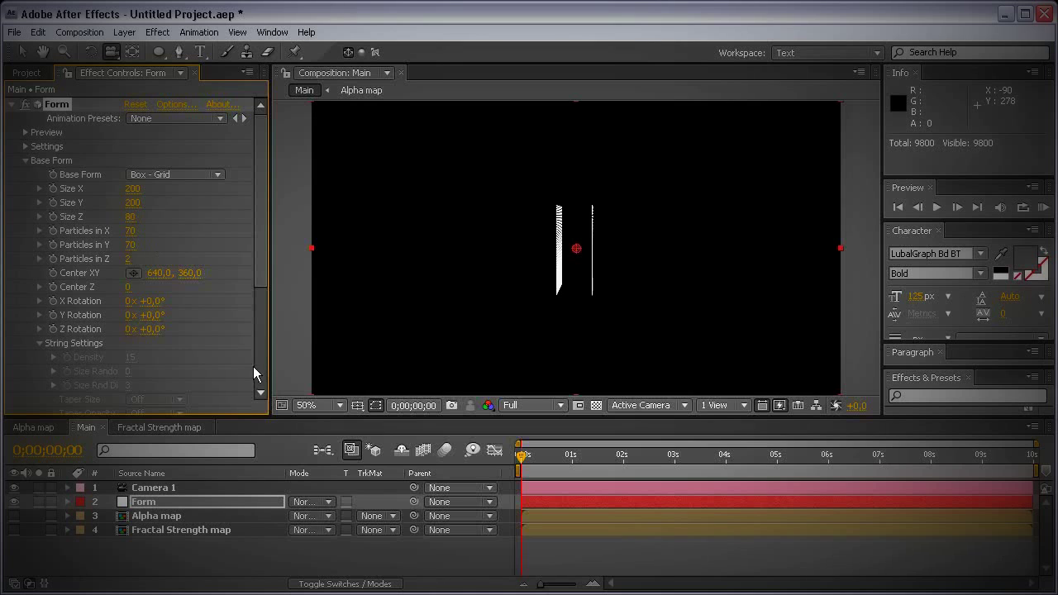
pyautogui.click(14, 488)
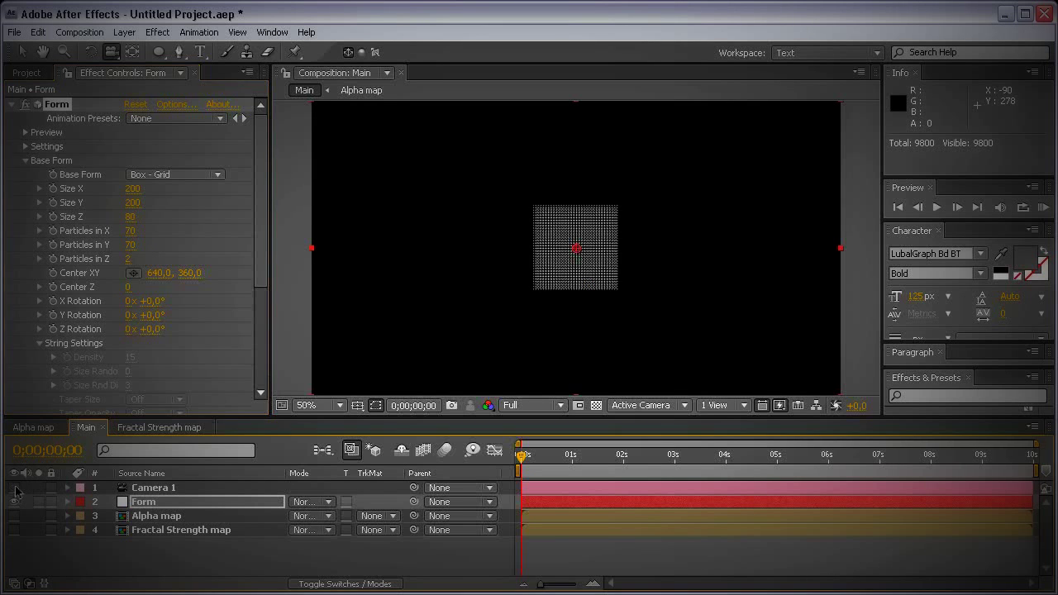
# Step: Set Size X to 1400 and Size Y to 1000, then view the whole frame at 50%
pyautogui.click(133, 189)
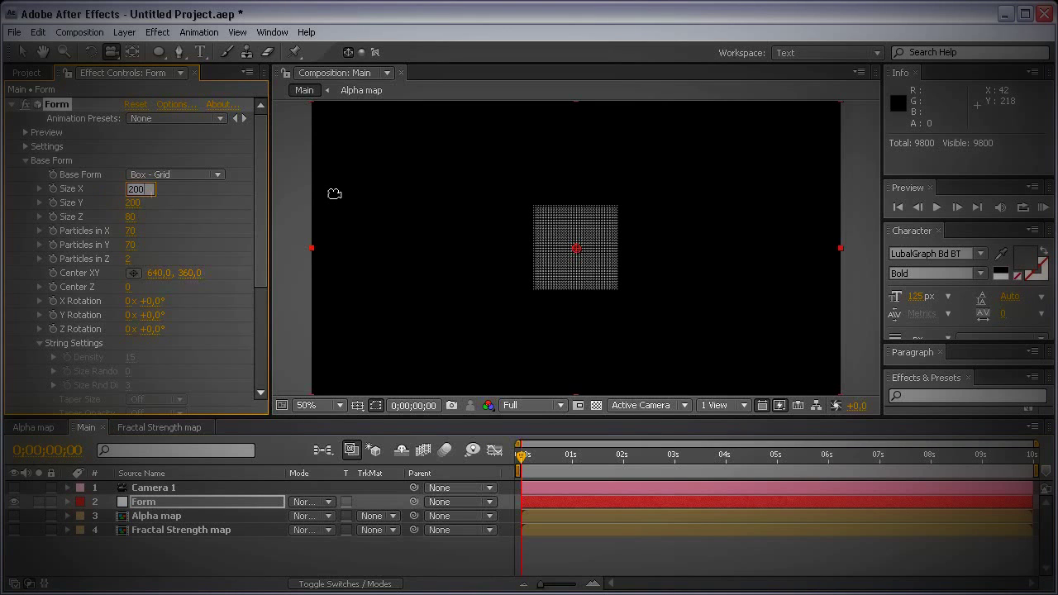
pyautogui.write('1400')
pyautogui.press('Return')
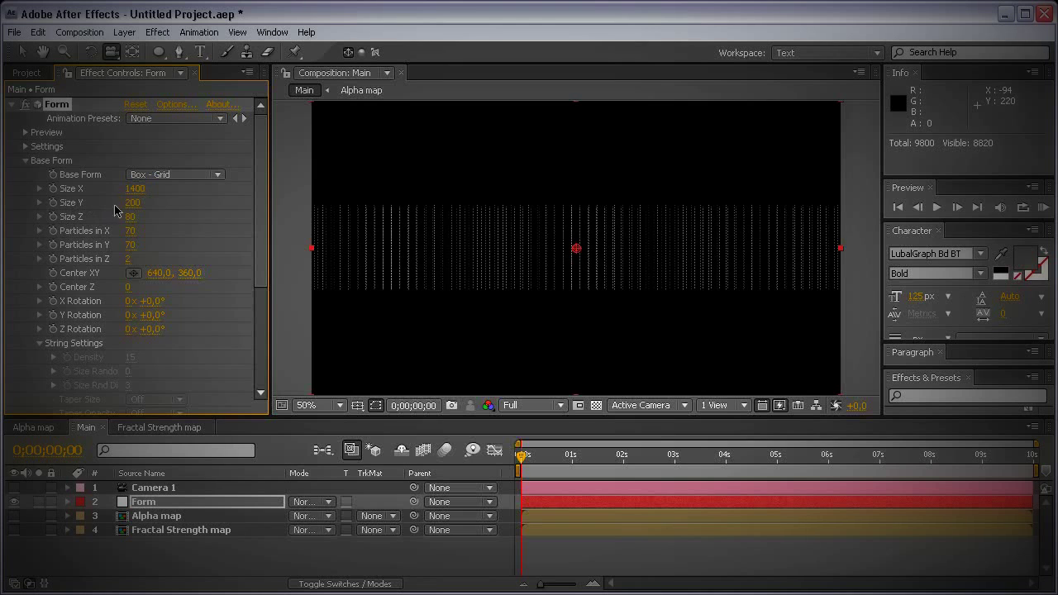
pyautogui.click(133, 202)
pyautogui.write('1000')
pyautogui.press('Return')
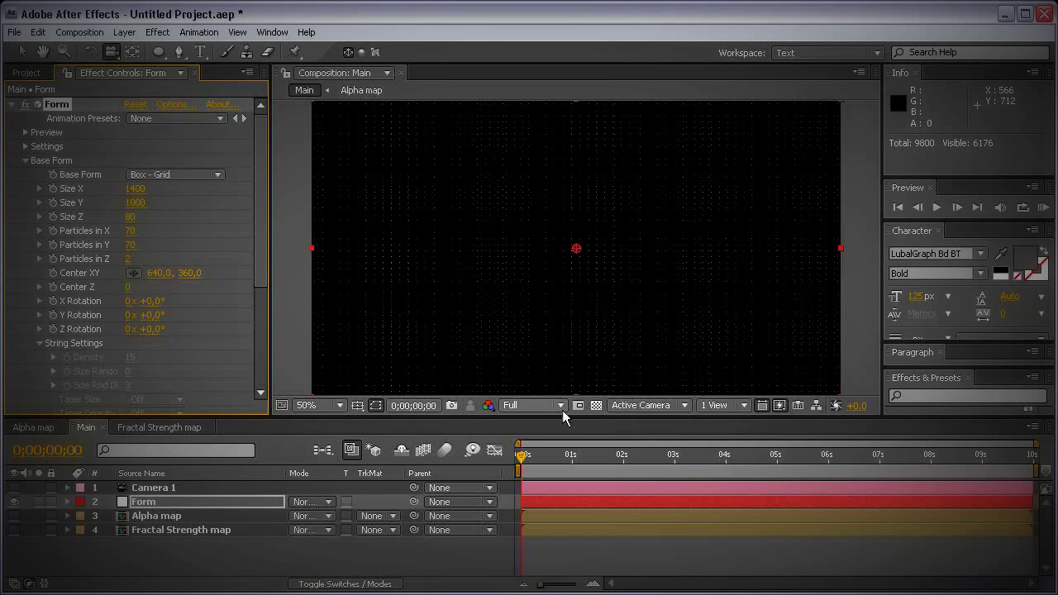
pyautogui.click(24, 52)
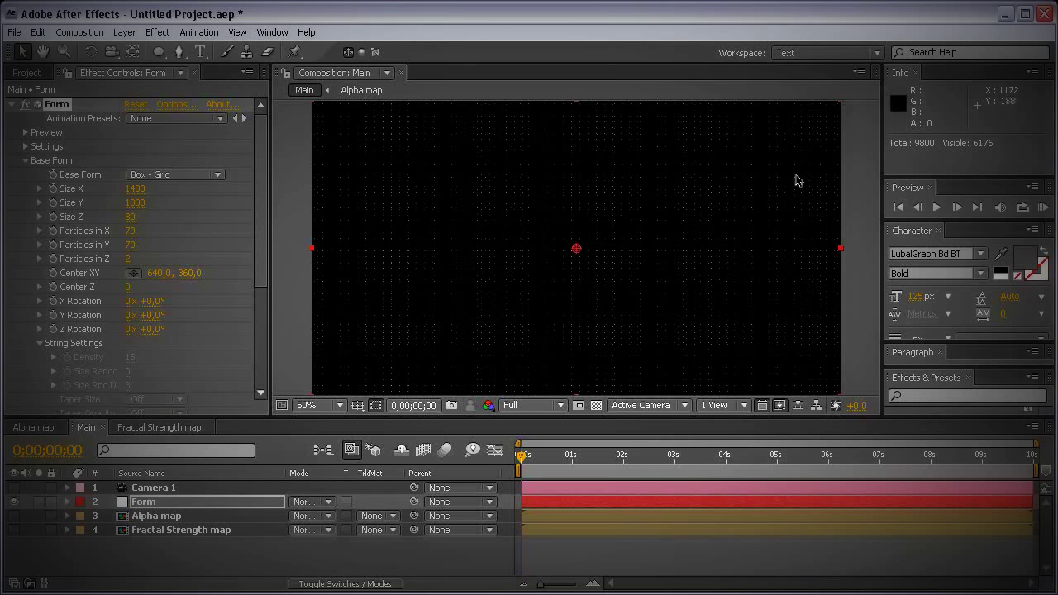
pyautogui.press(',')
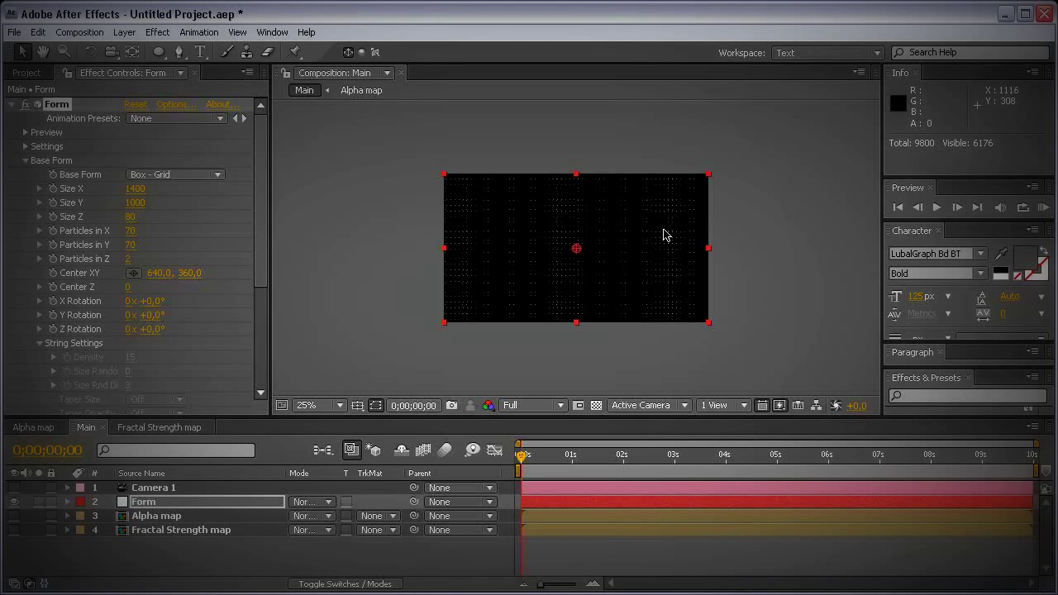
pyautogui.press('.')
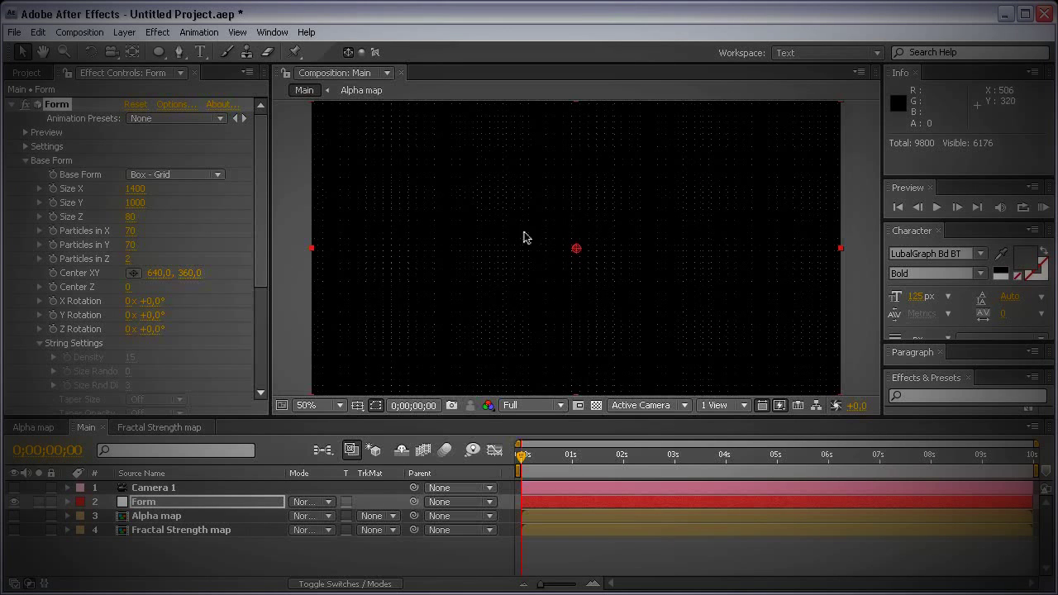
pyautogui.click(262, 168)
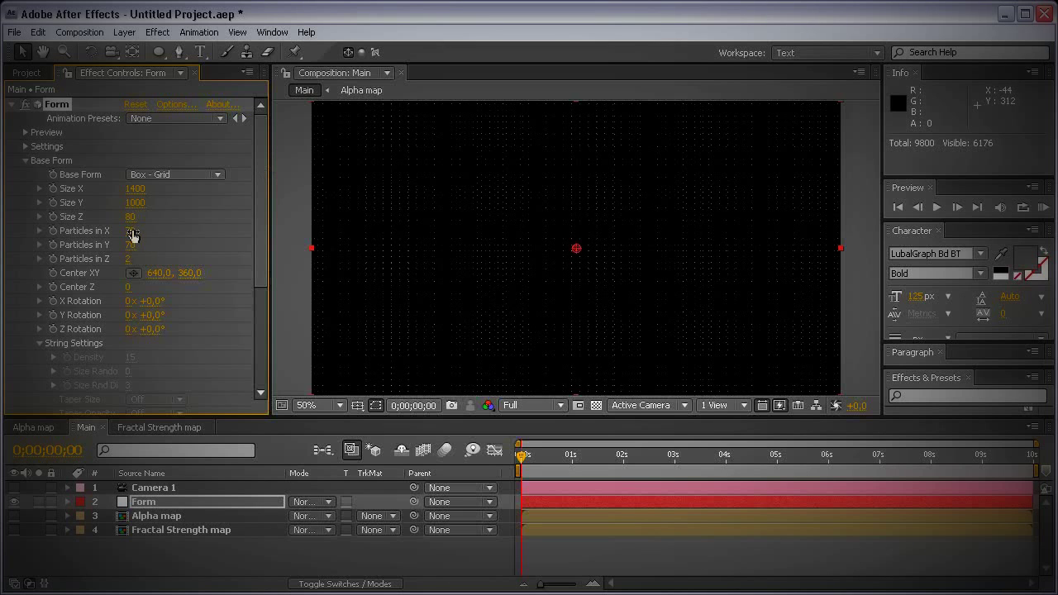
# Step: Raise the particle grid to 2800 by 2000 particles as a first try
pyautogui.moveTo(135, 230); pyautogui.dragTo(357, 230)
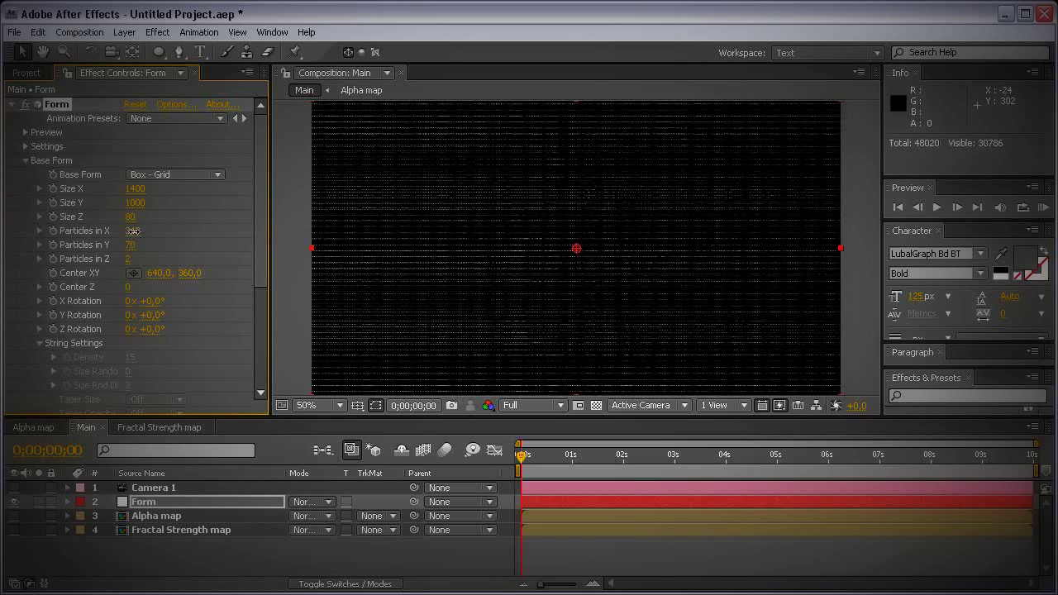
pyautogui.click(133, 232)
pyautogui.write('2500')
pyautogui.press('Return')
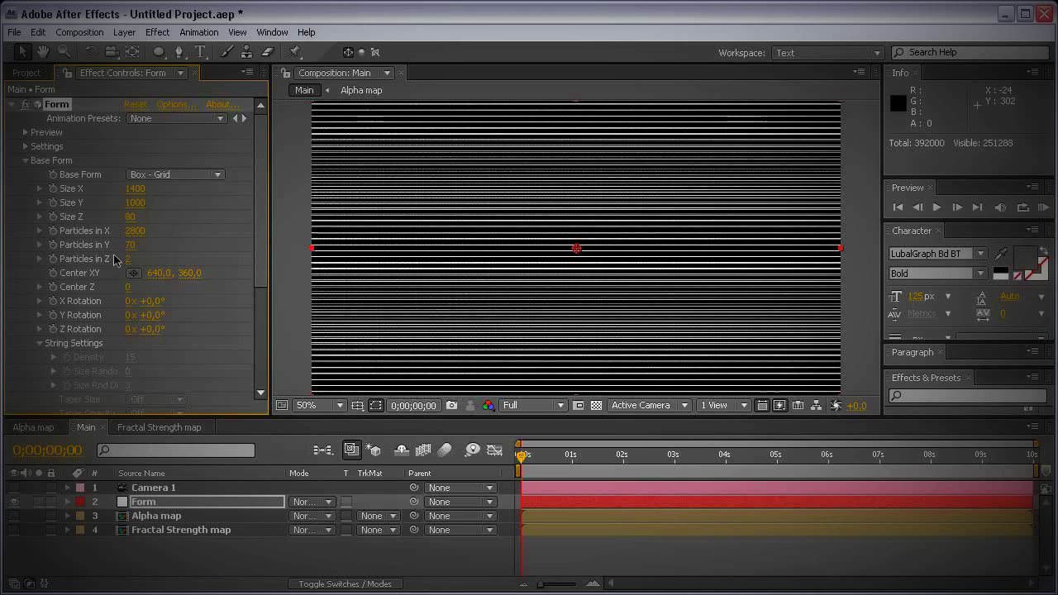
pyautogui.click(130, 245)
pyautogui.press('Return')
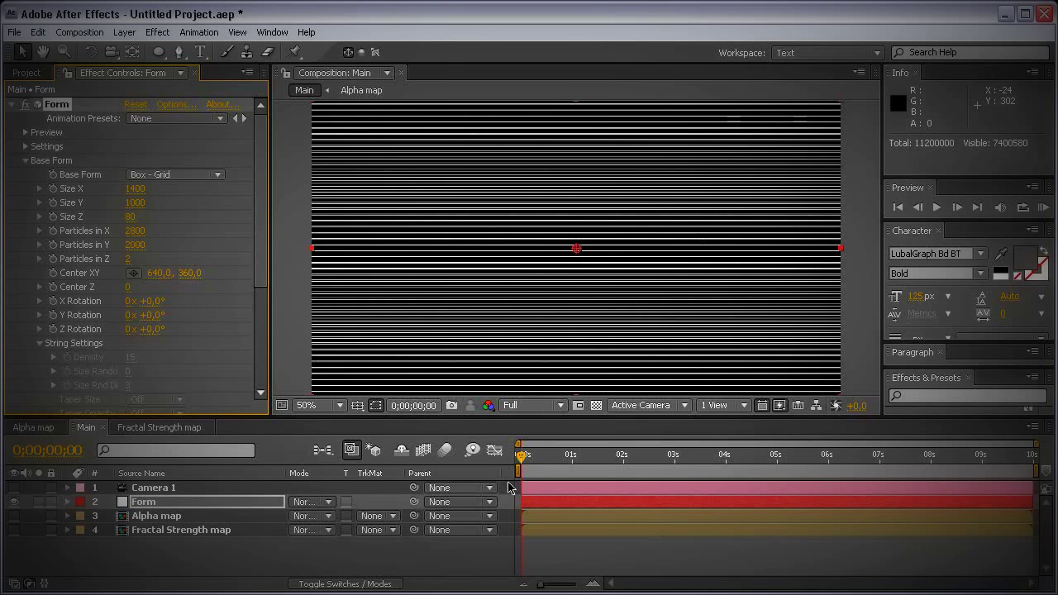
# Step: Divide the particle counts down to 280 in X and 200 in Y
pyautogui.click(136, 232)
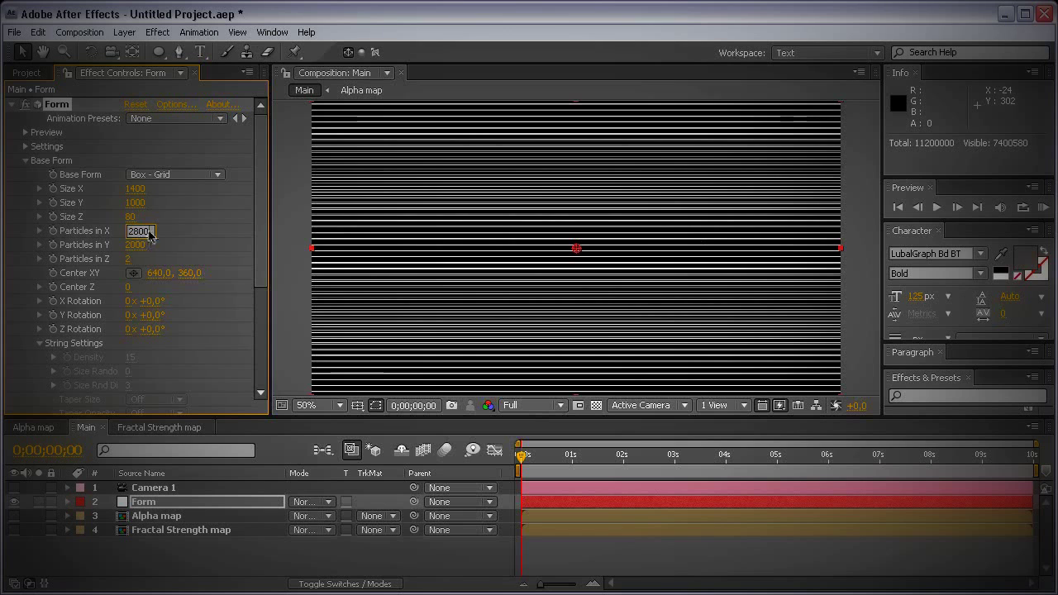
pyautogui.write('/')
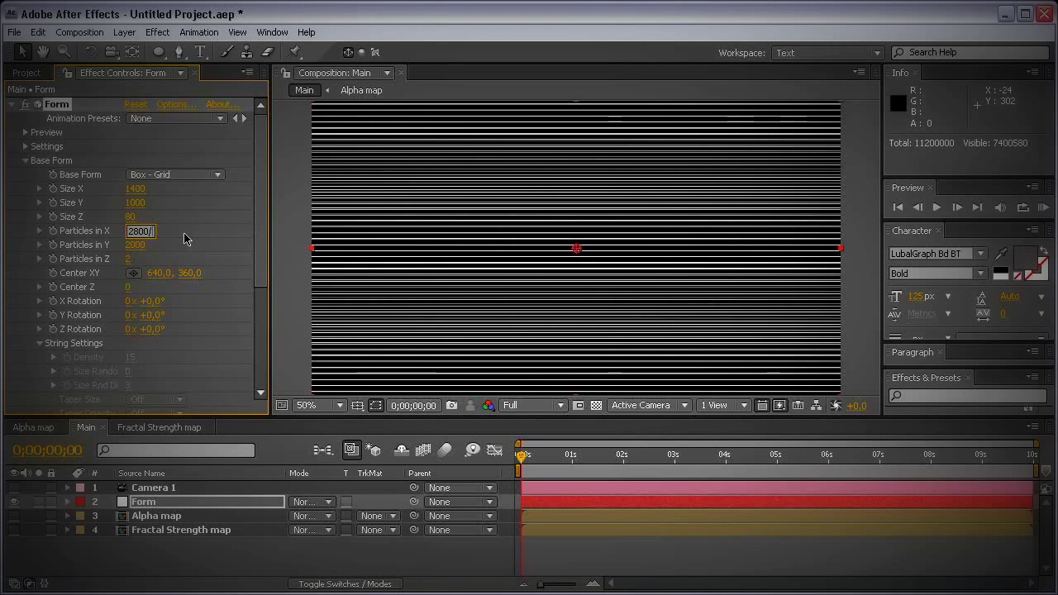
pyautogui.press('Tab')
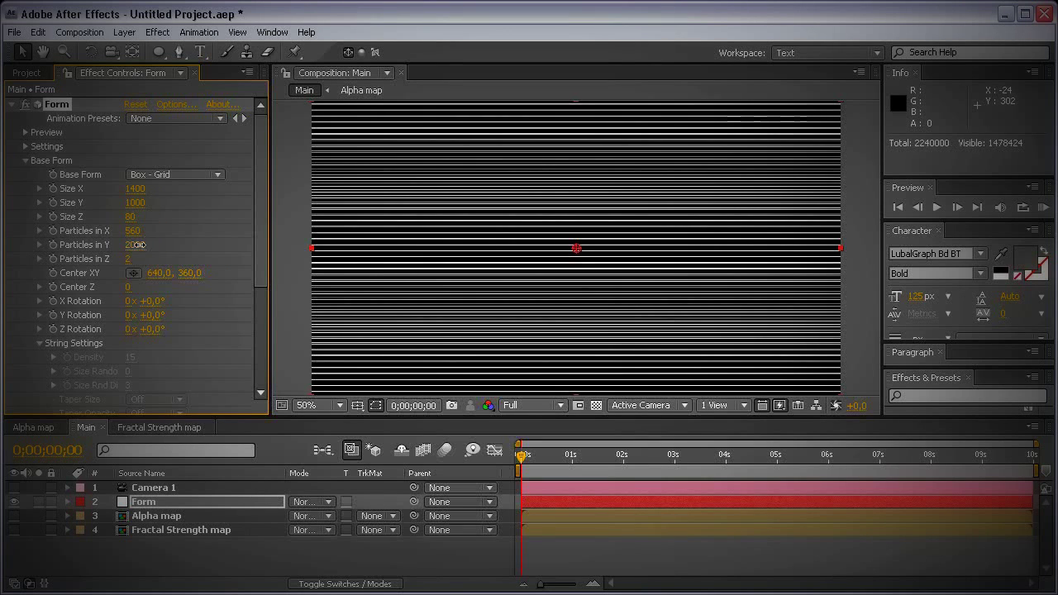
pyautogui.write('/5')
pyautogui.press('Return')
pyautogui.click(141, 232)
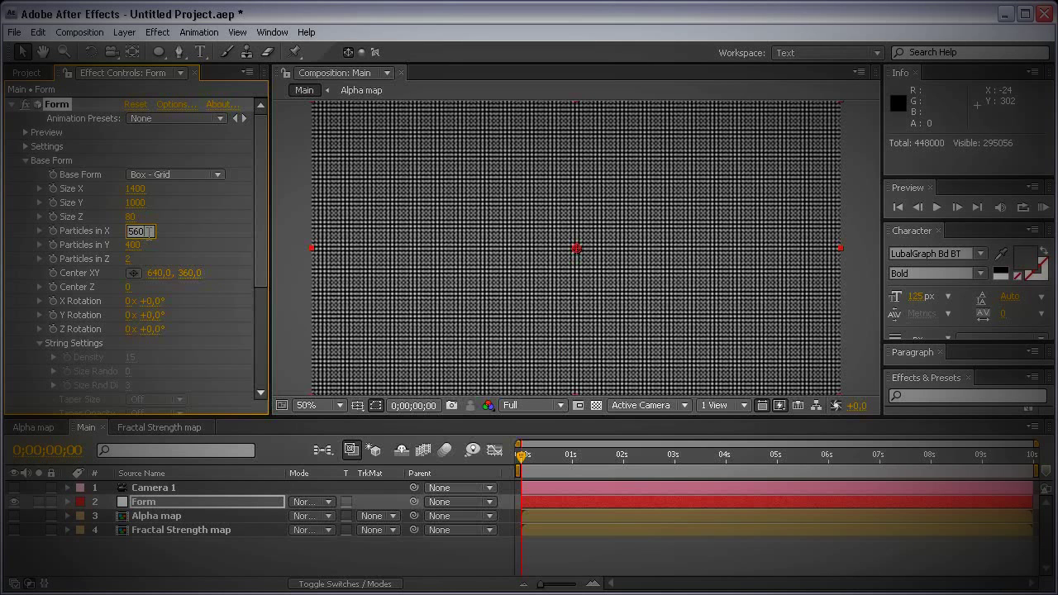
pyautogui.press('Tab')
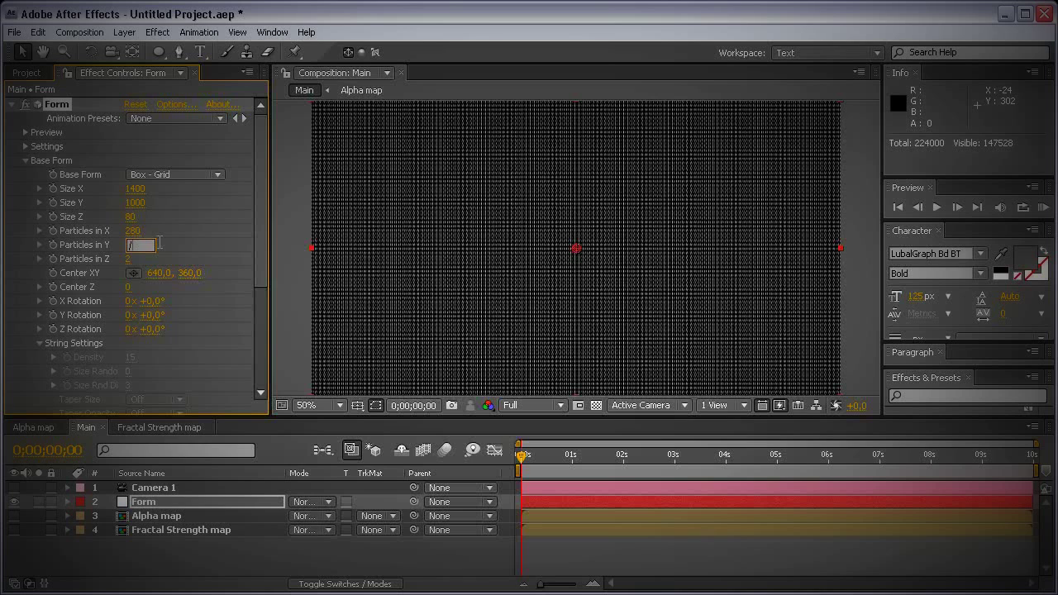
pyautogui.press('Return')
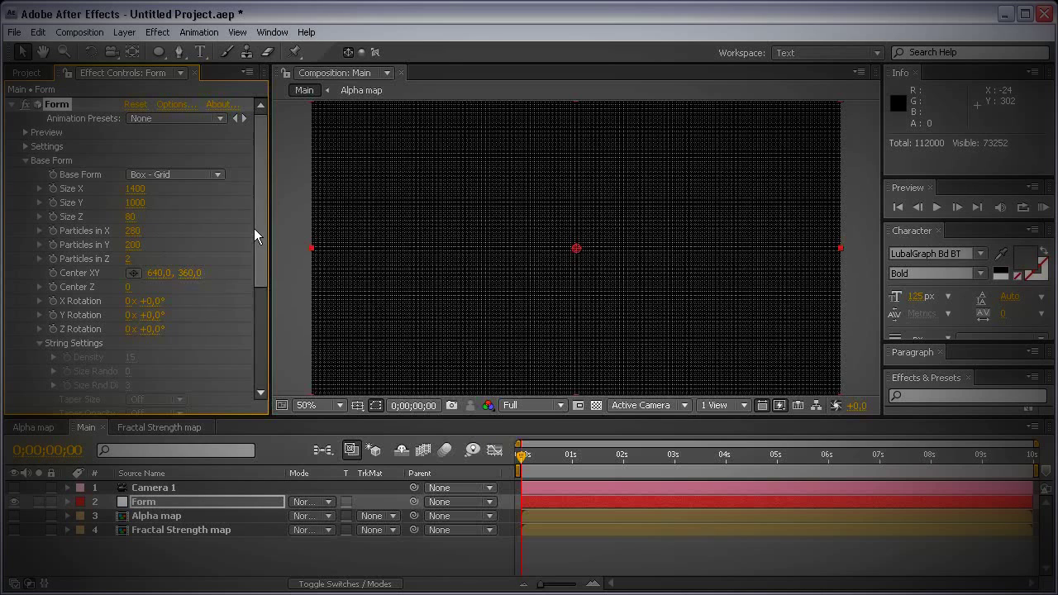
# Step: Lower the preview resolution to Half while viewing at 100% zoom
pyautogui.press('.')
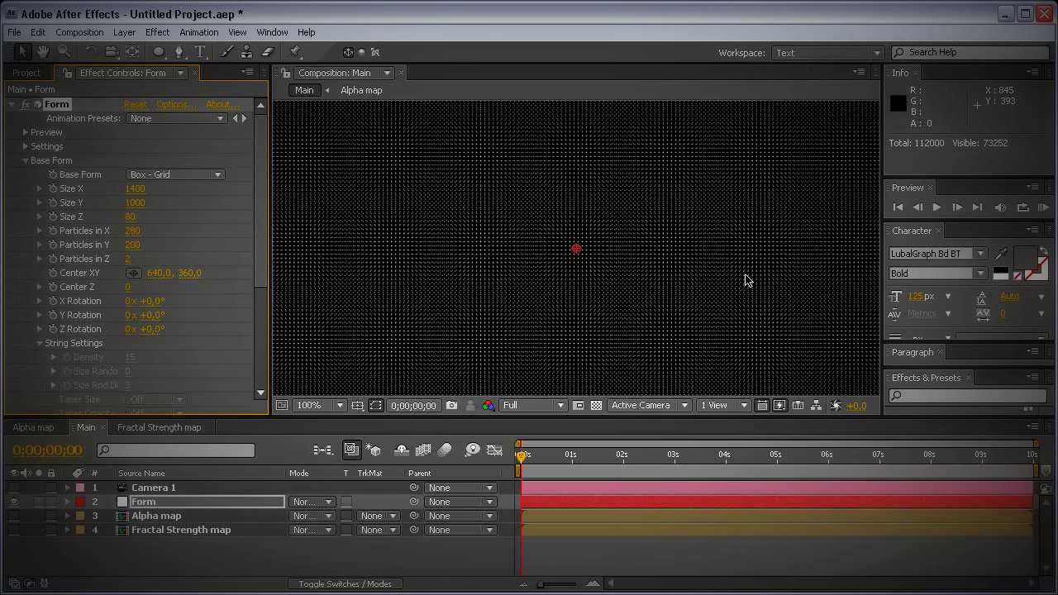
pyautogui.click(514, 406)
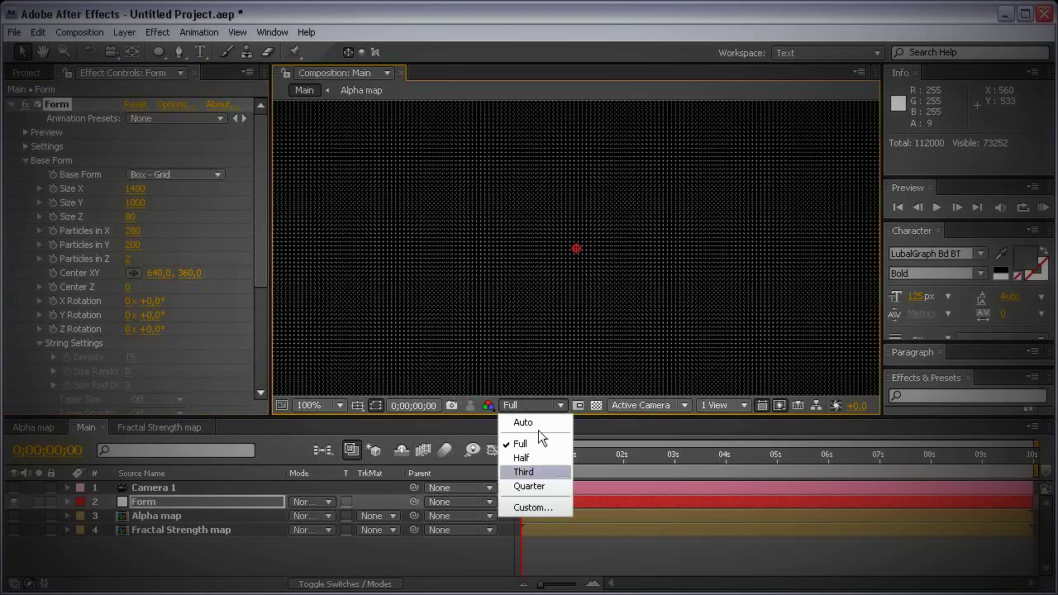
pyautogui.click(531, 455)
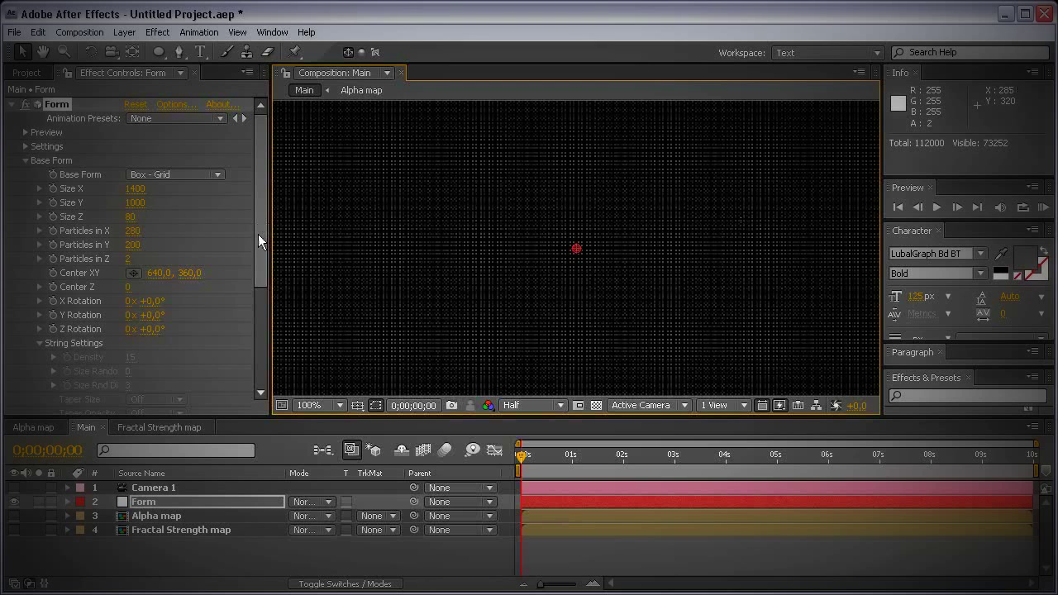
pyautogui.scroll(-2, 546, 232)
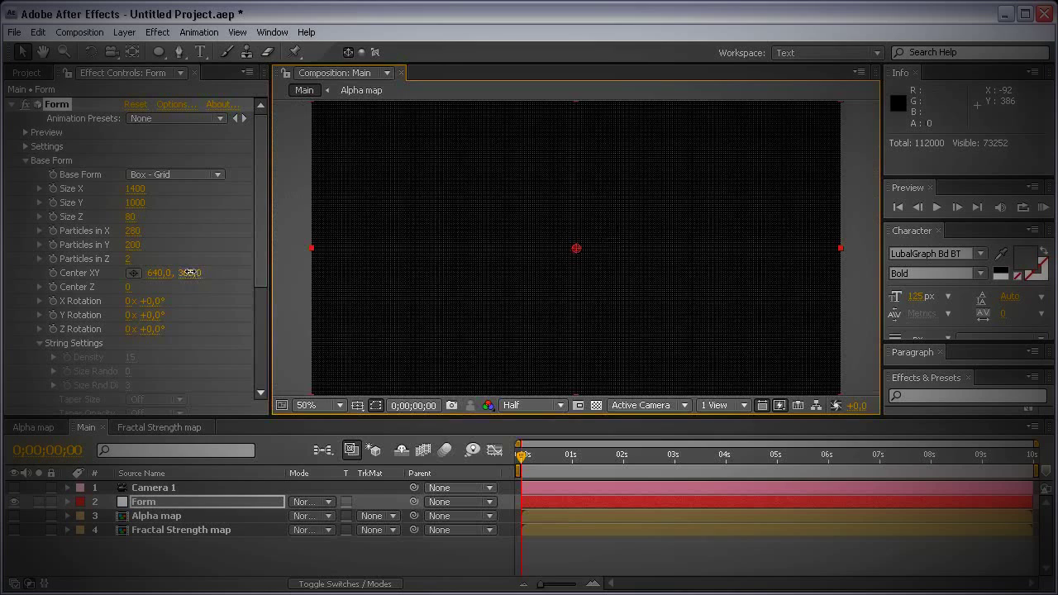
# Step: Change Form's Center XY vertical value to 460, giving a centre of 640, 460
pyautogui.moveTo(189, 276); pyautogui.dragTo(254, 273)
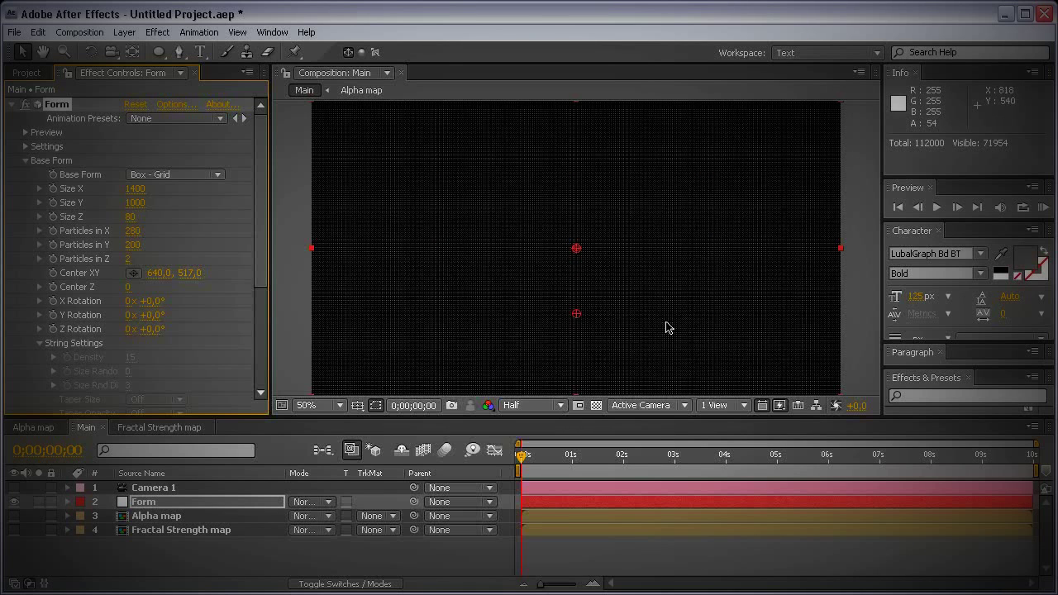
pyautogui.click(197, 274)
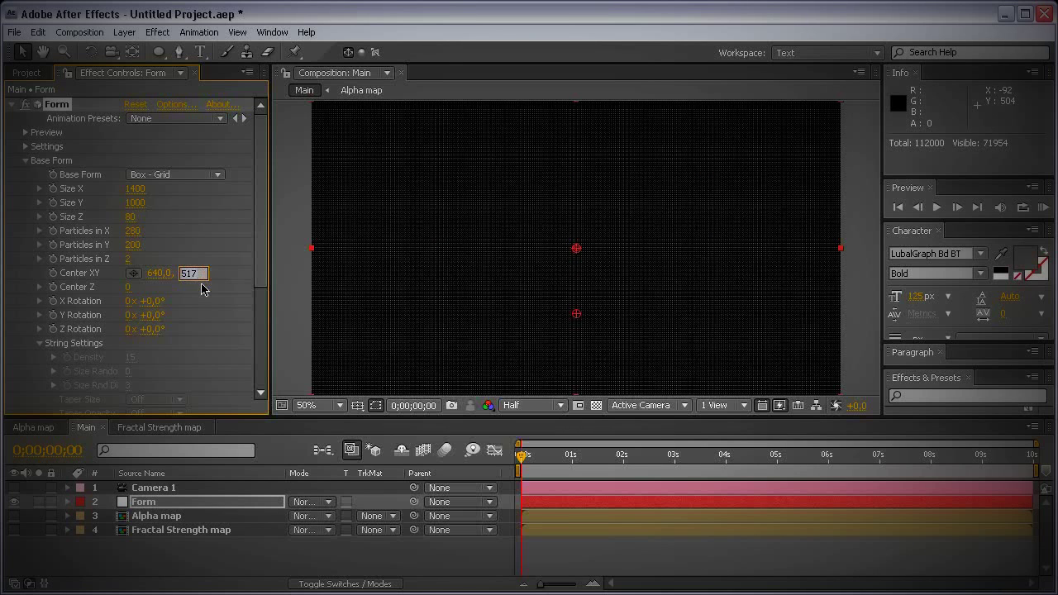
pyautogui.write('460')
pyautogui.press('Return')
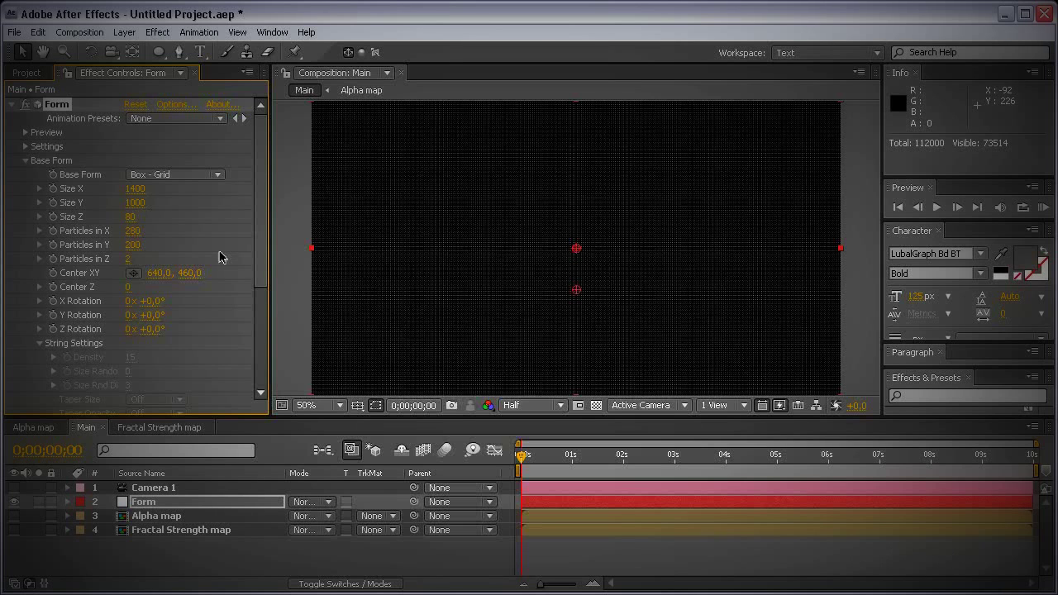
# Step: Raise the particles' Sphere Feather from 50 to 100, leaving Size at 1
pyautogui.moveTo(260, 233); pyautogui.dragTo(265, 325)
pyautogui.click(26, 264)
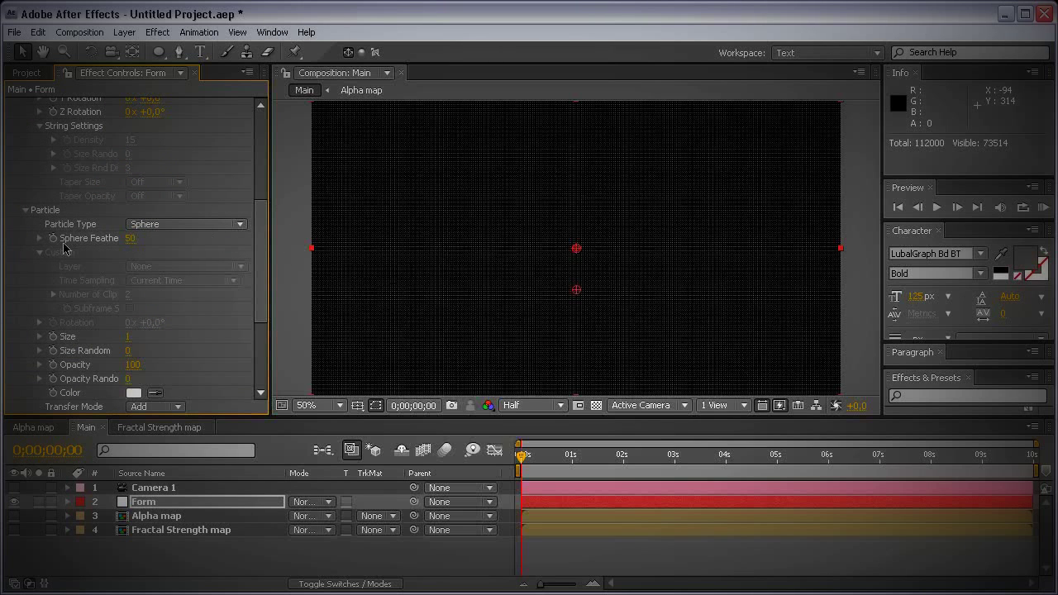
pyautogui.moveTo(131, 238); pyautogui.dragTo(428, 241)
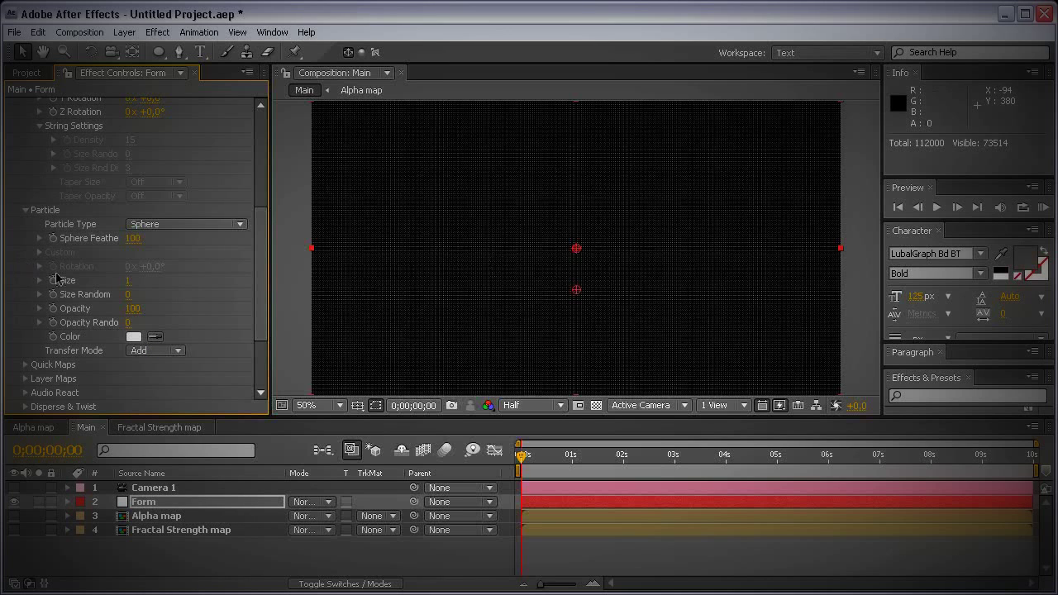
pyautogui.click(129, 281)
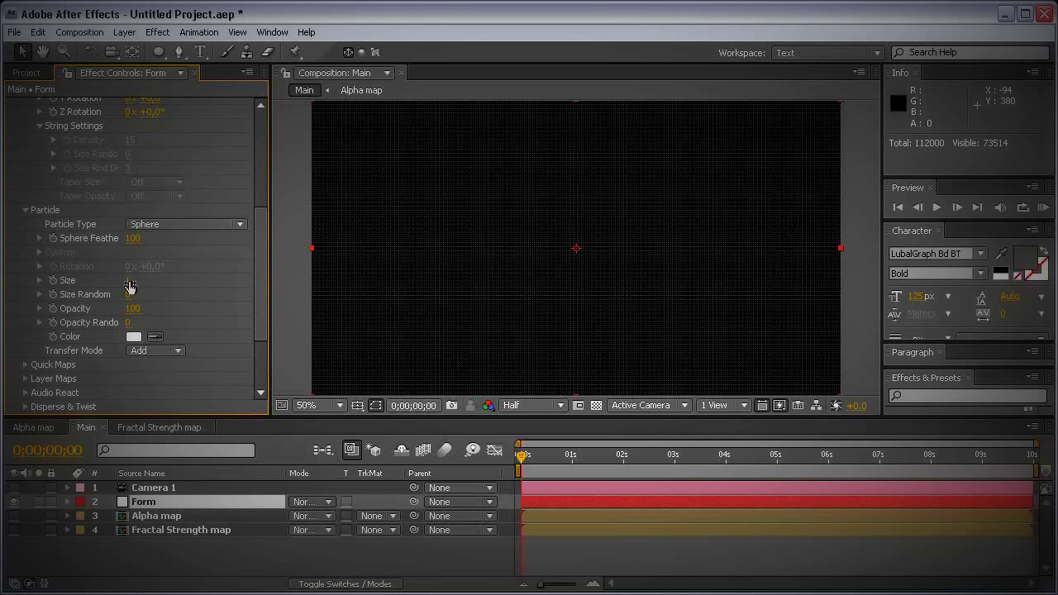
pyautogui.click(180, 282)
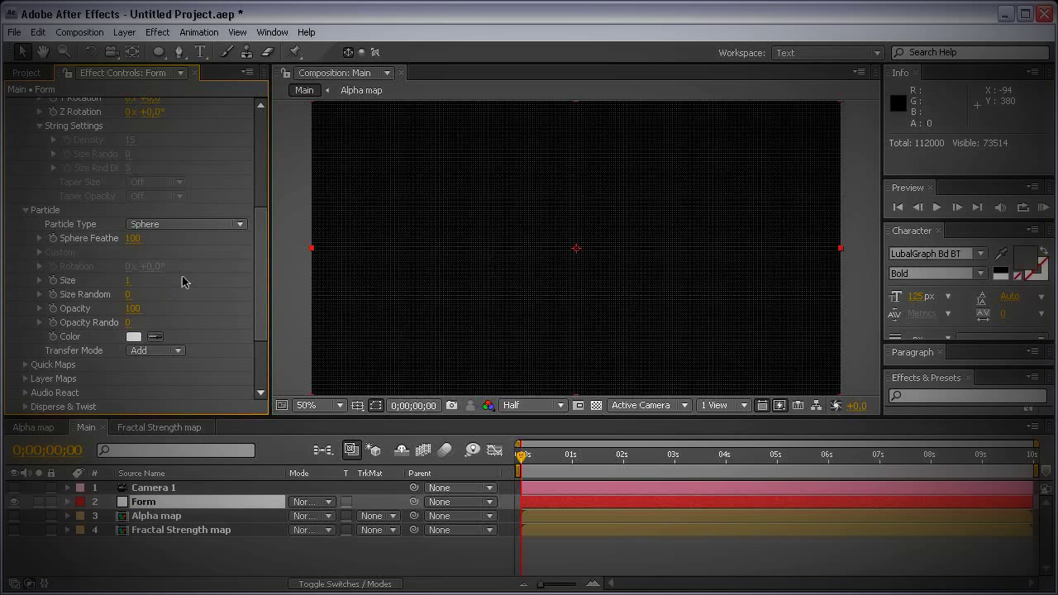
# Step: Test particle Opacity 10 and a higher particle count, then undo and restore Opacity to 100
pyautogui.click(133, 309)
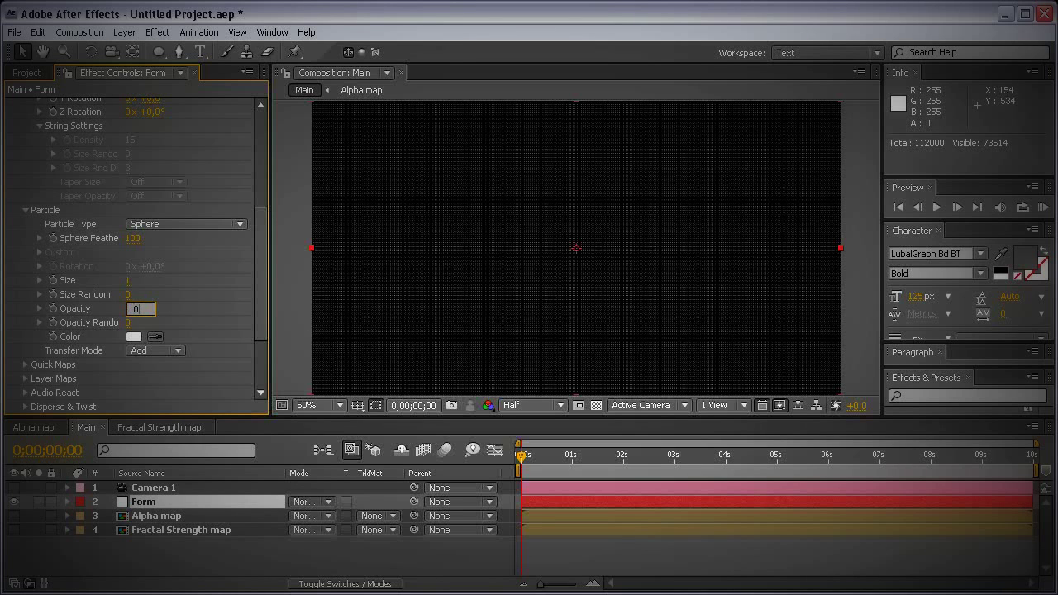
pyautogui.write('10')
pyautogui.press('Return')
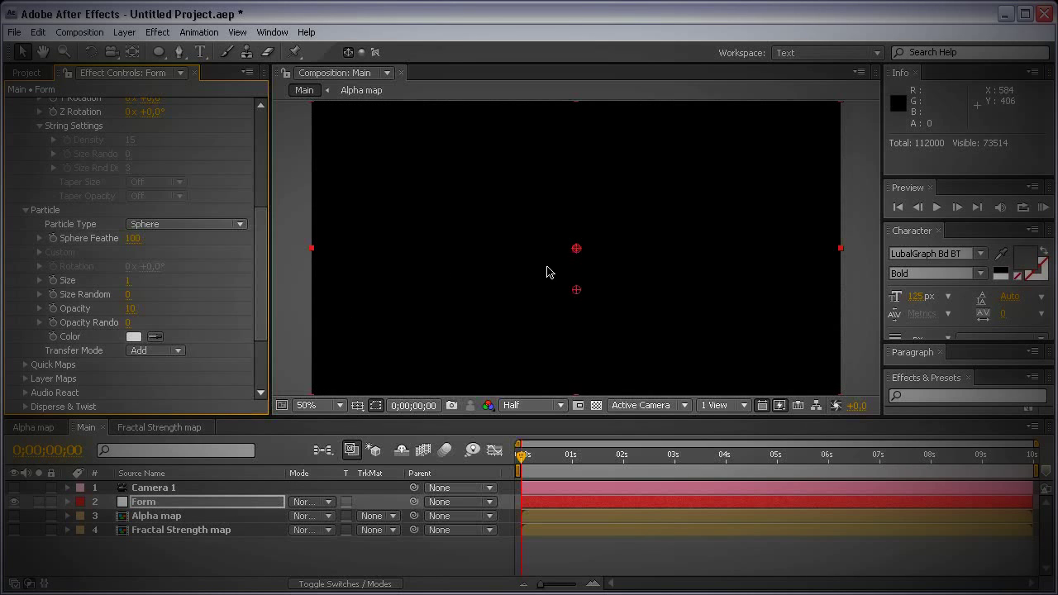
pyautogui.press('.')
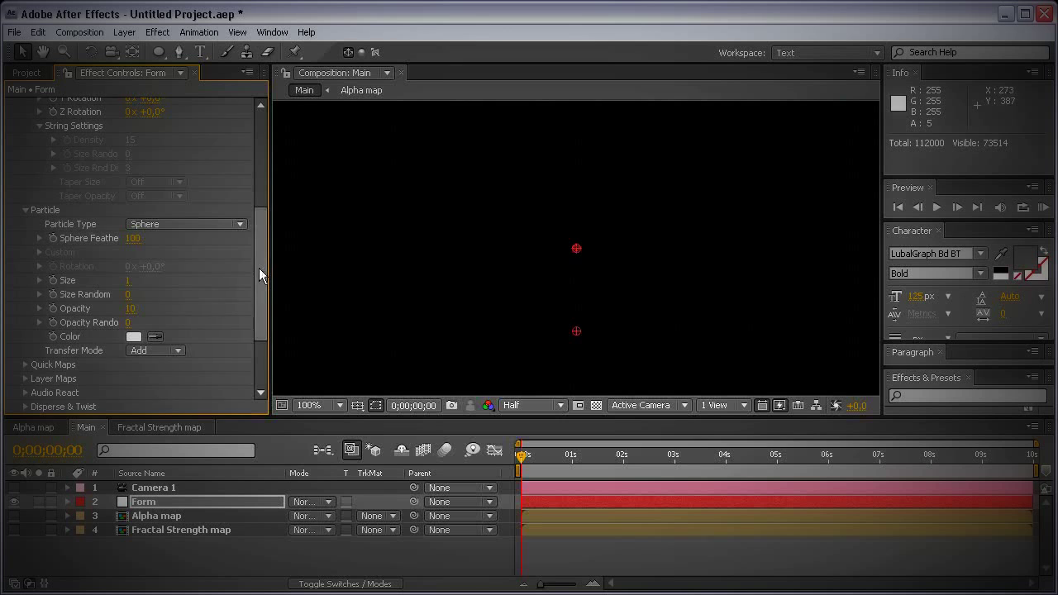
pyautogui.scroll(5, 259, 268)
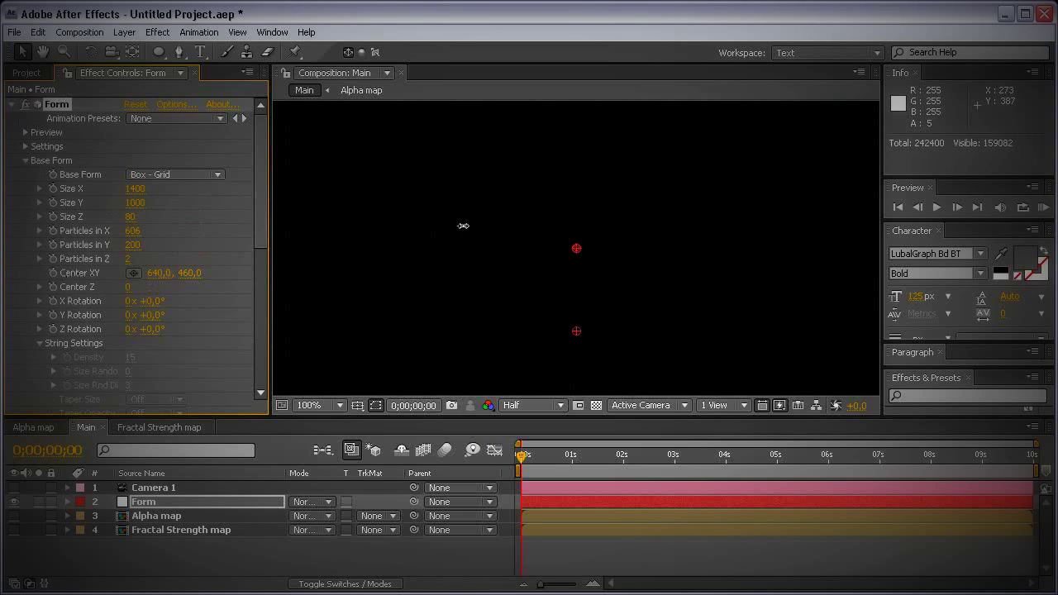
pyautogui.moveTo(144, 245); pyautogui.dragTo(567, 248)
pyautogui.hotkey('ctrl', 'z')
pyautogui.hotkey('ctrl', 'z')
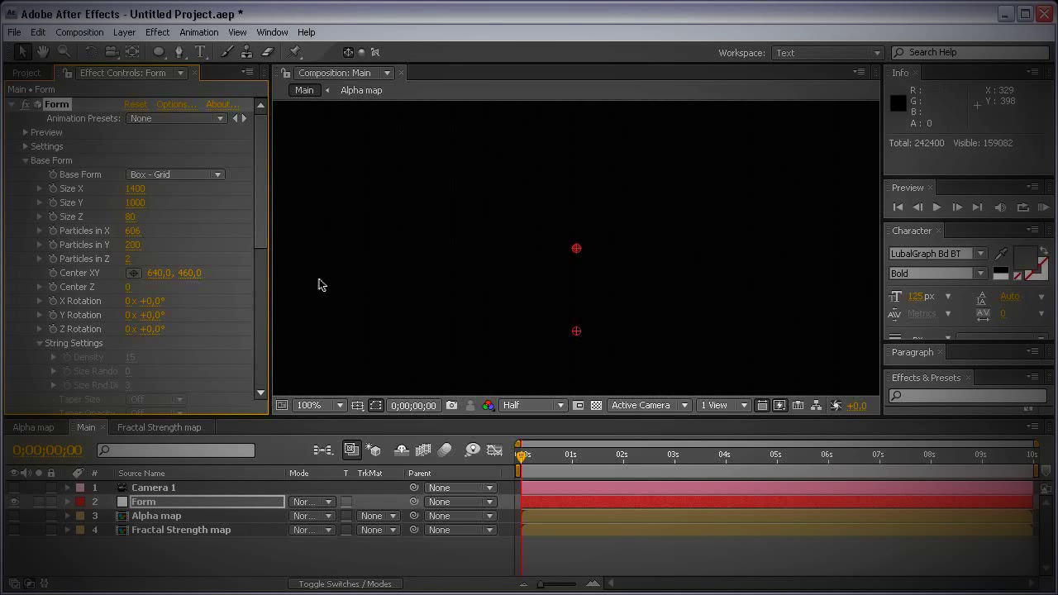
pyautogui.press(',')
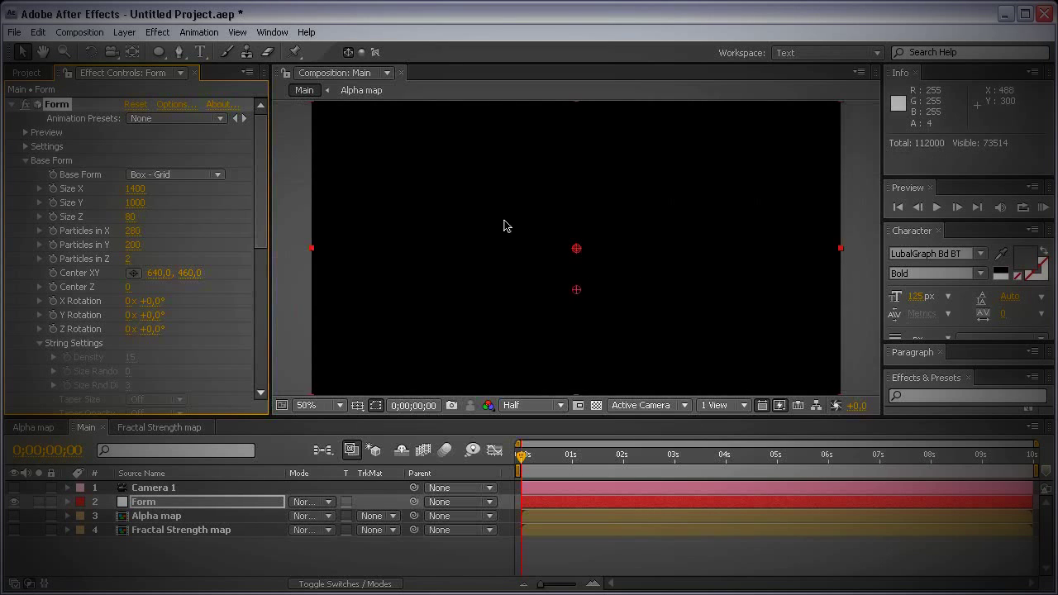
pyautogui.moveTo(703, 308); pyautogui.dragTo(699, 277)
pyautogui.moveTo(262, 245); pyautogui.dragTo(263, 327)
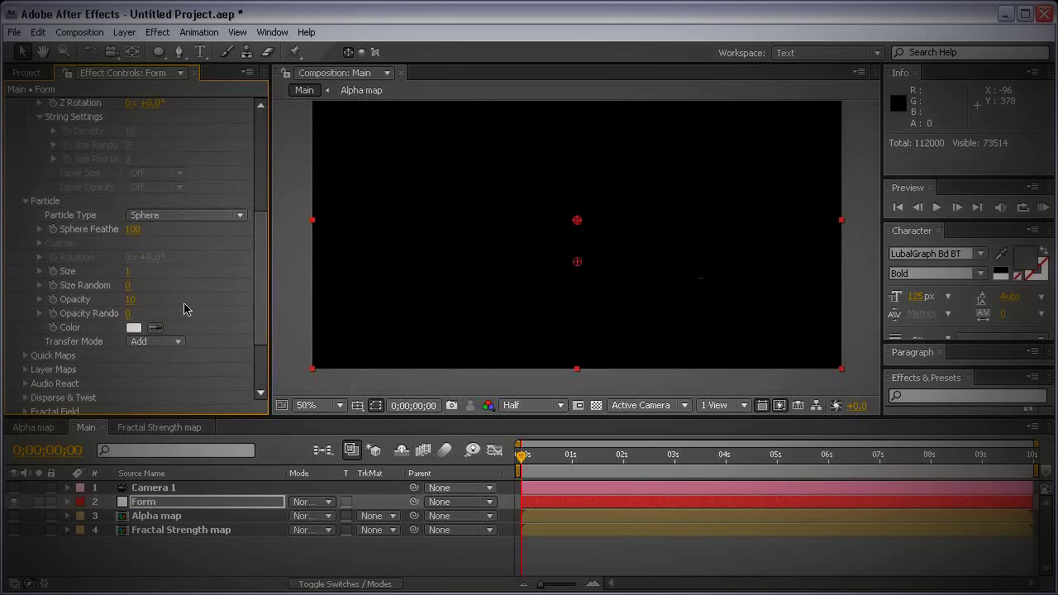
pyautogui.moveTo(139, 306); pyautogui.dragTo(411, 300)
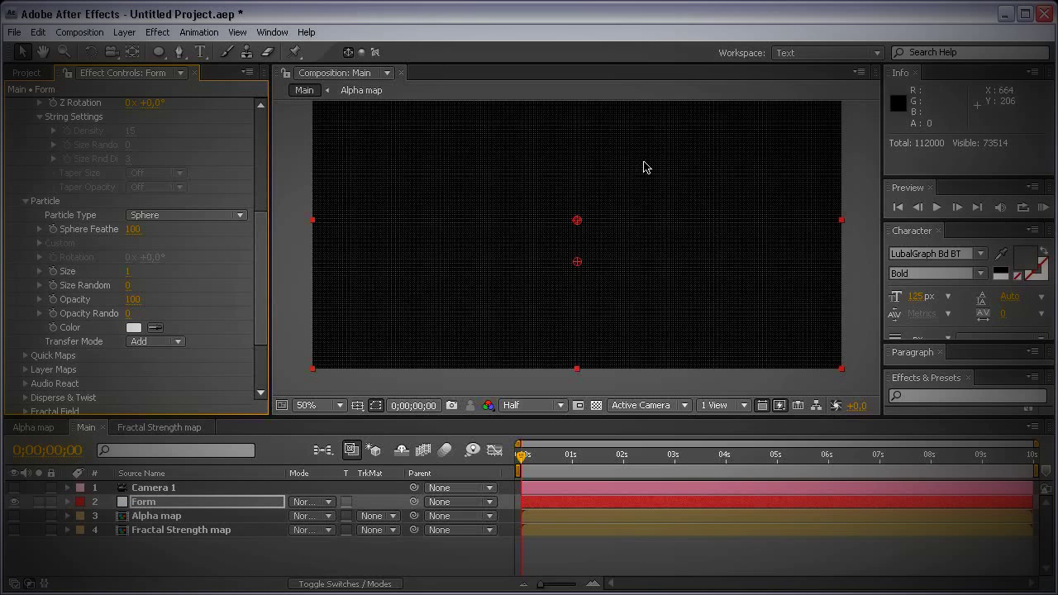
# Step: Set the particle Transfer Mode to Screen and the particle Color to a strong yellow
pyautogui.scroll(-1, 261, 285)
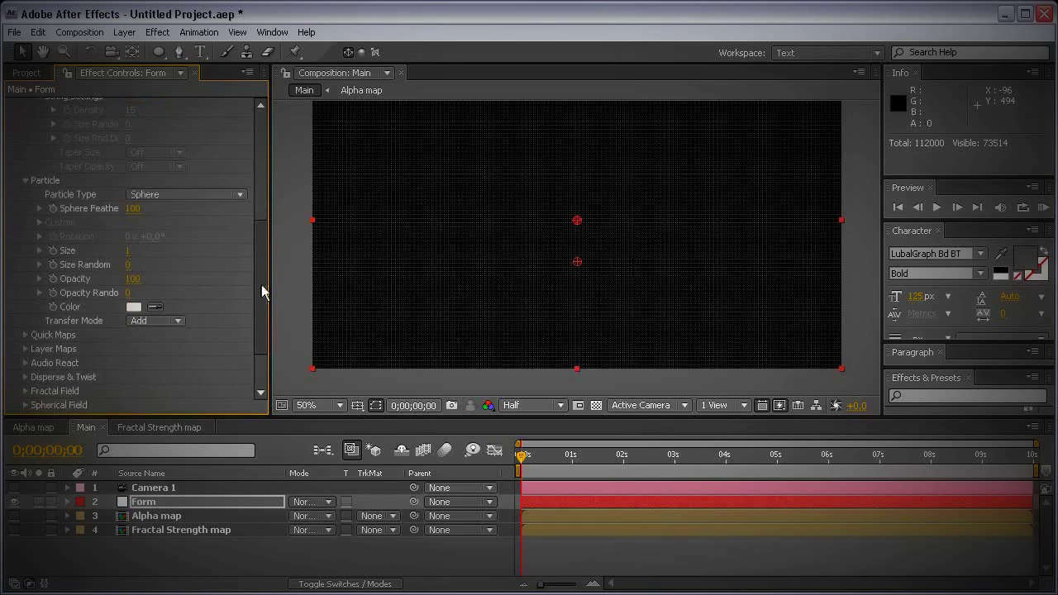
pyautogui.scroll(-2, 261, 293)
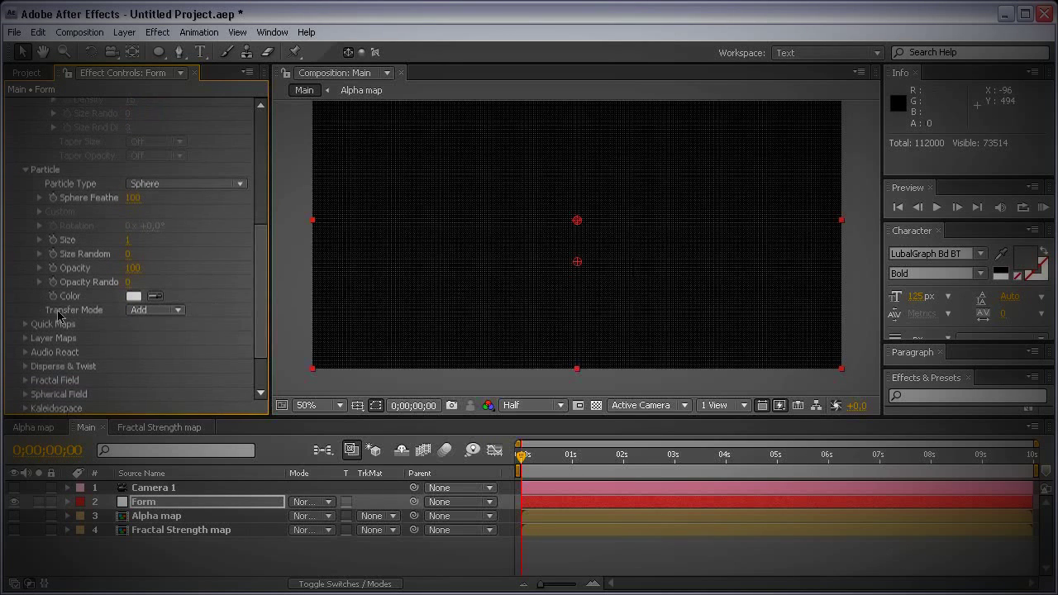
pyautogui.click(153, 310)
pyautogui.click(163, 324)
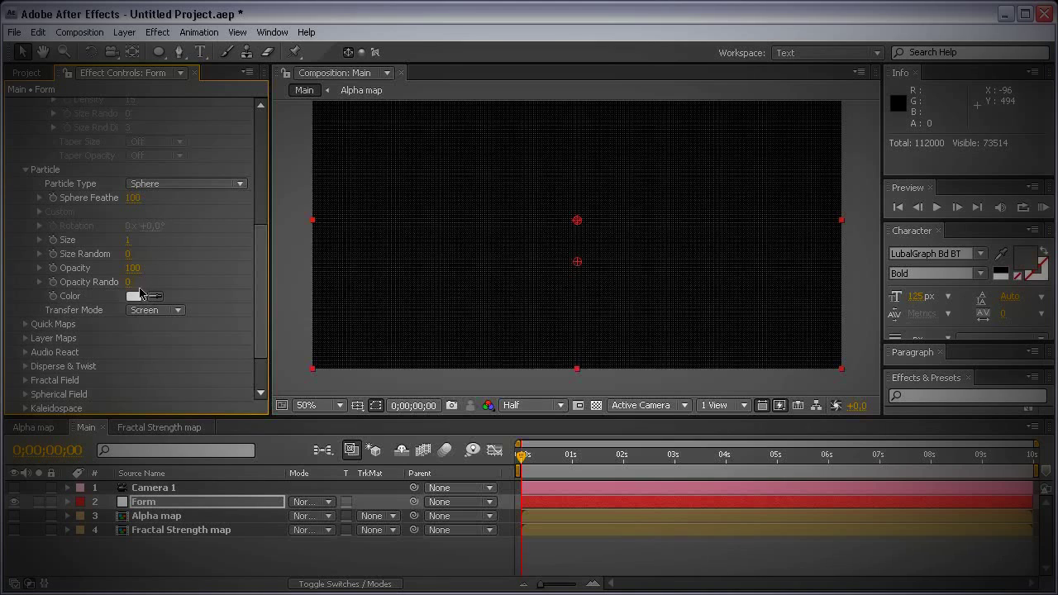
pyautogui.click(135, 296)
pyautogui.moveTo(563, 393); pyautogui.dragTo(566, 386)
pyautogui.moveTo(486, 219); pyautogui.dragTo(470, 207)
pyautogui.click(698, 207)
# Step: Map the Alpha map layer to Color and Alpha, using A to A over XY
pyautogui.click(25, 338)
pyautogui.scroll(-3, 28, 343)
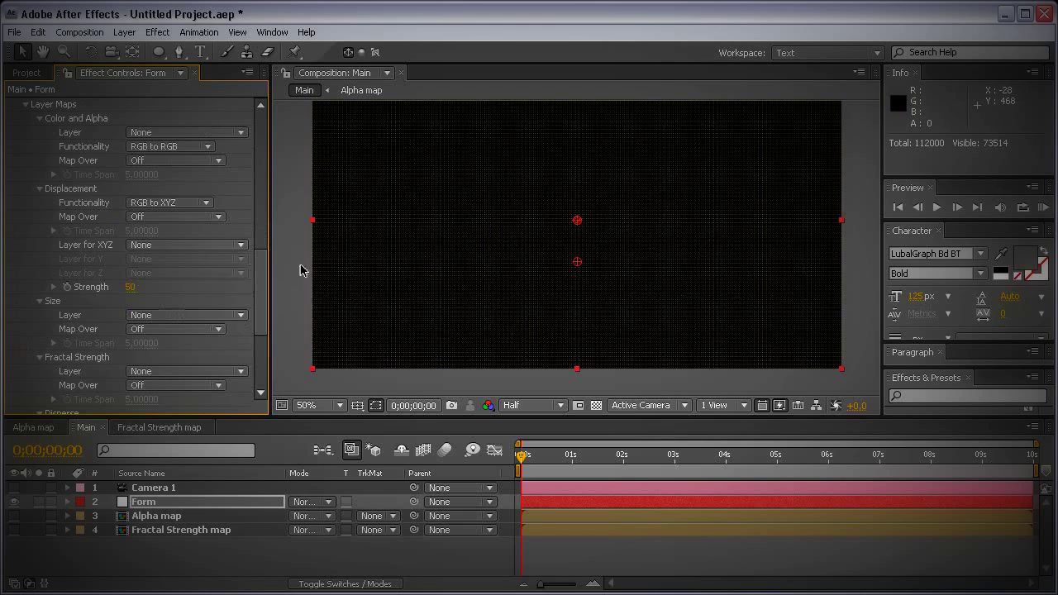
pyautogui.scroll(3, 261, 275)
pyautogui.moveTo(260, 275); pyautogui.dragTo(266, 246)
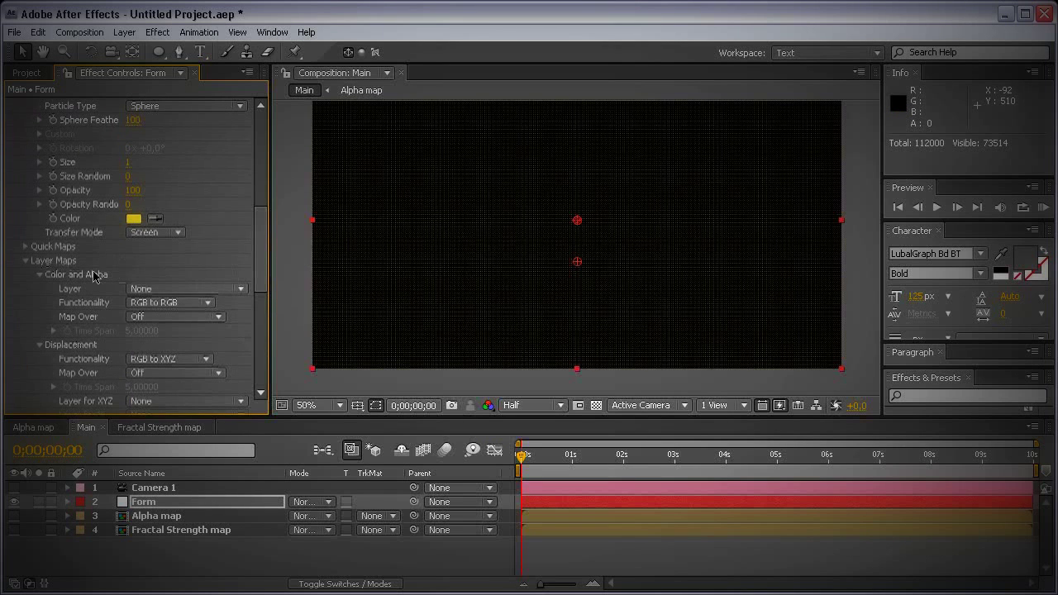
pyautogui.click(137, 289)
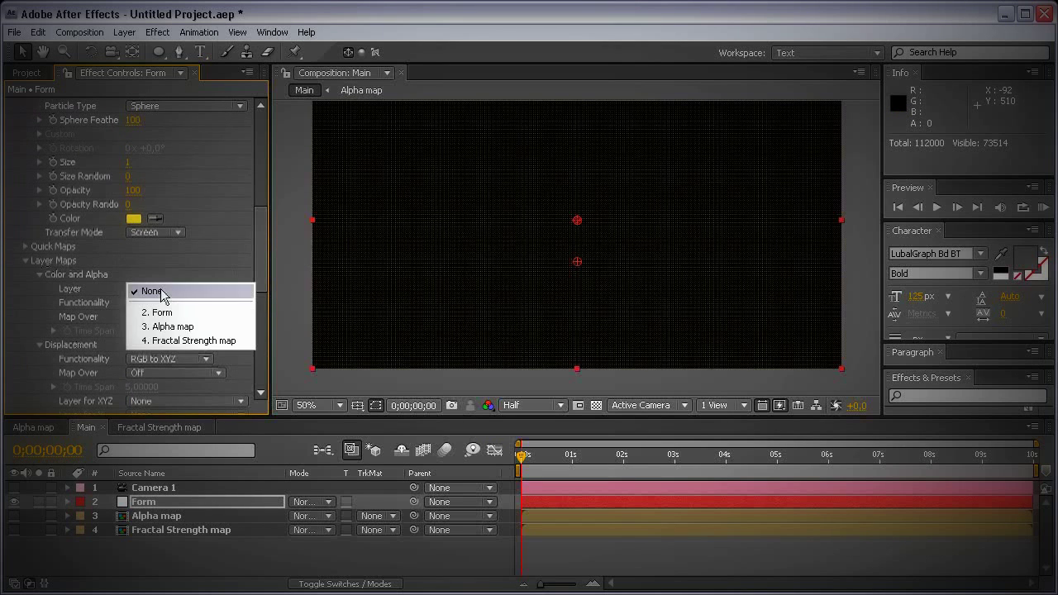
pyautogui.click(224, 330)
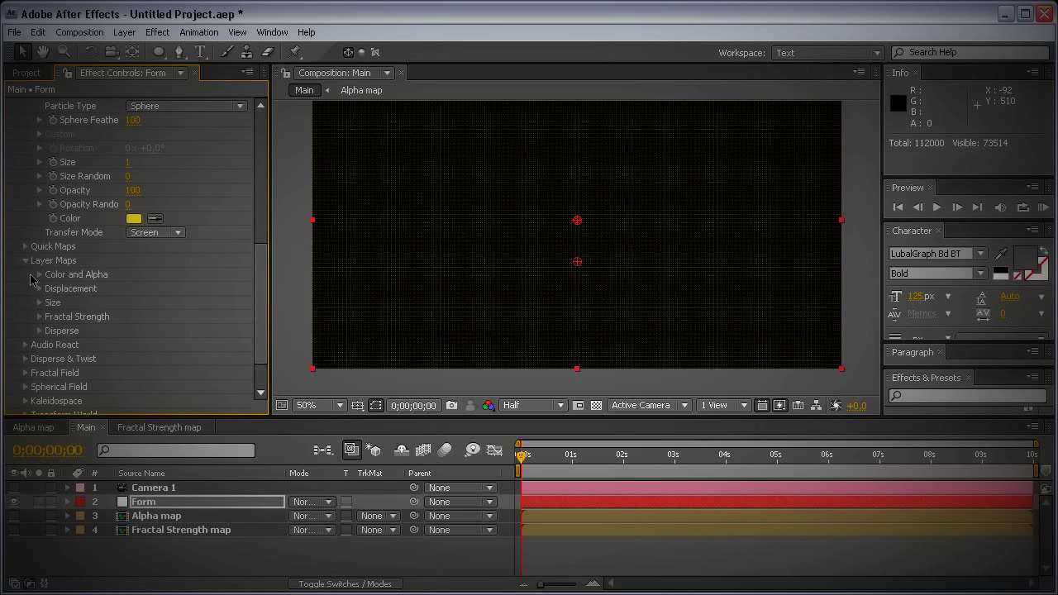
pyautogui.click(40, 276)
pyautogui.scroll(-3, 260, 290)
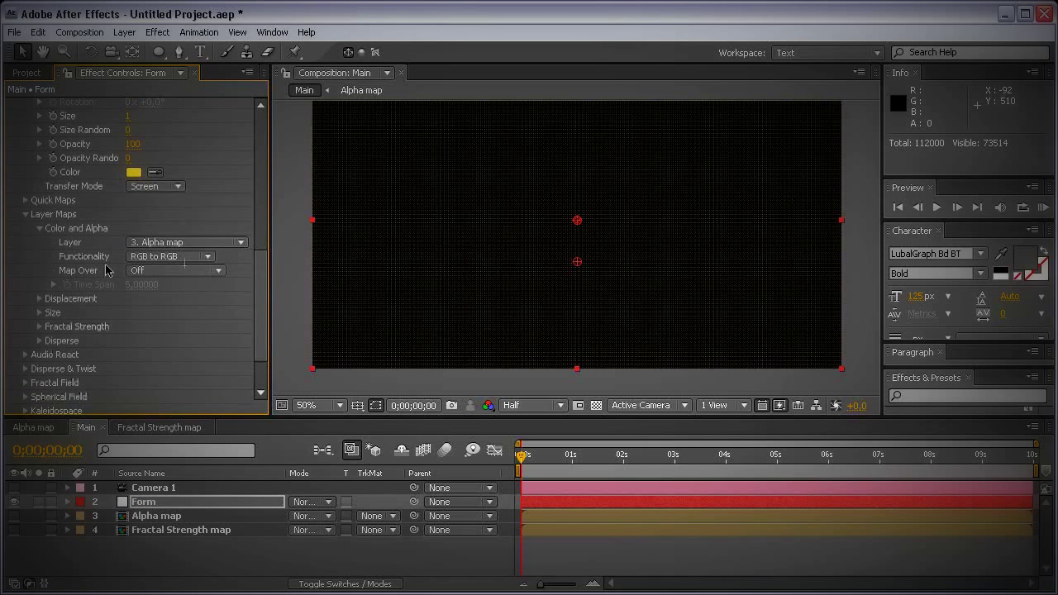
pyautogui.click(136, 258)
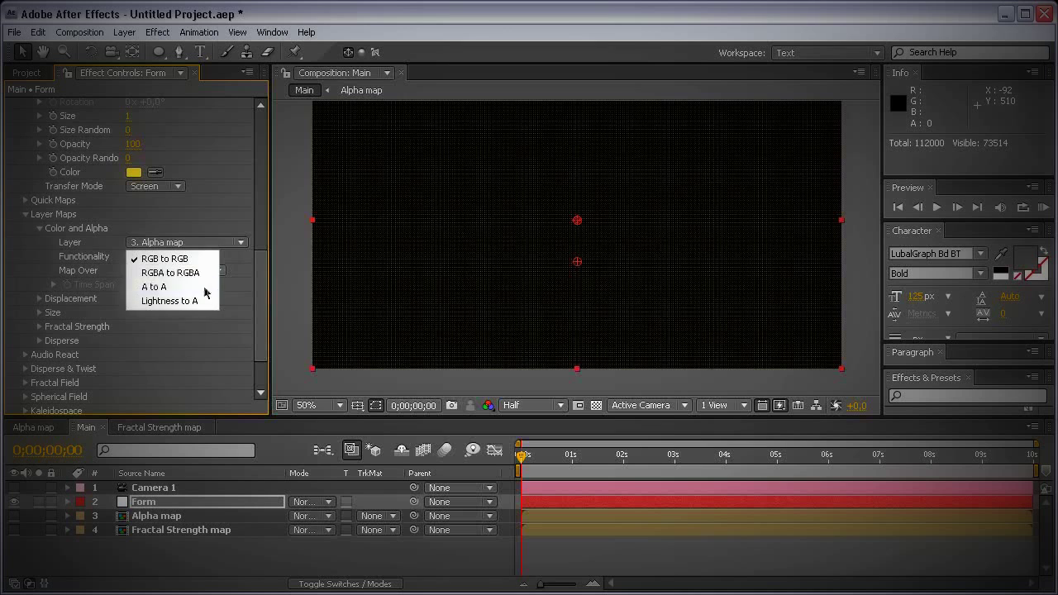
pyautogui.click(205, 288)
pyautogui.click(177, 274)
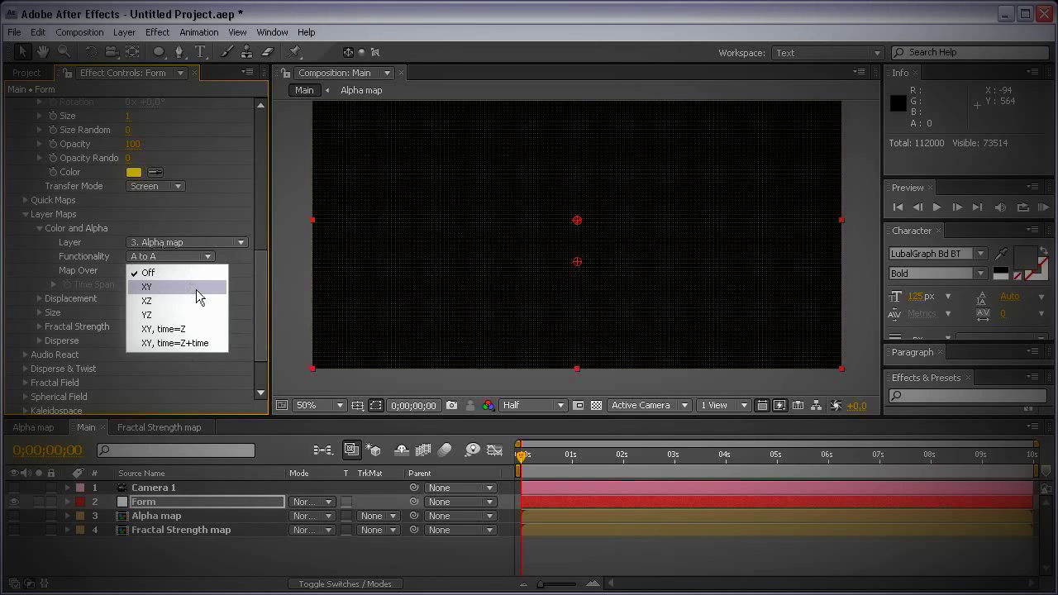
pyautogui.click(196, 290)
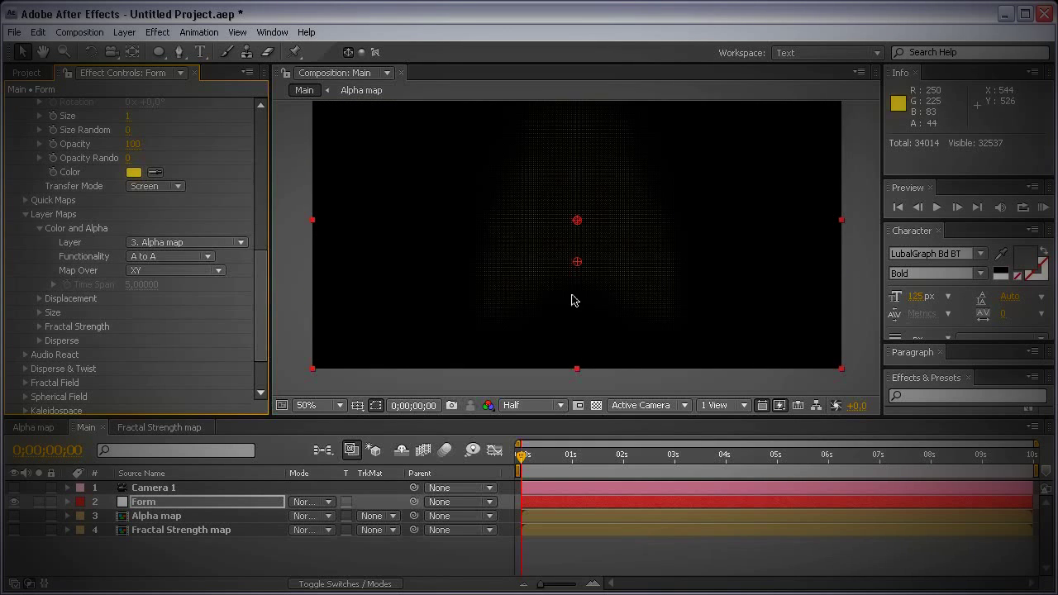
# Step: Assign the Fractal Strength map layer to Fractal Strength over XY, and show Fractal Field
pyautogui.moveTo(261, 281); pyautogui.dragTo(262, 170)
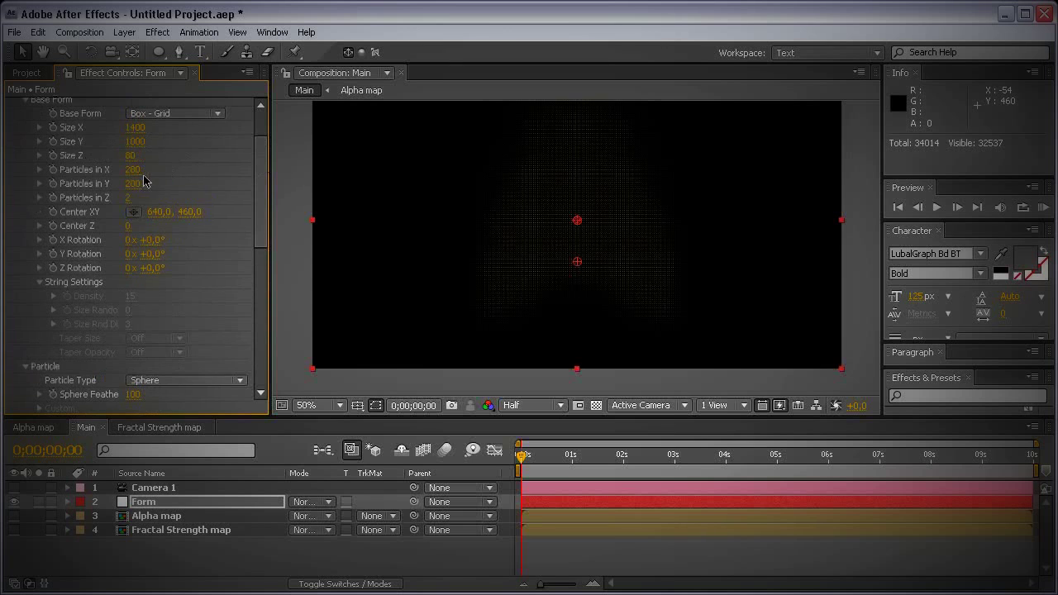
pyautogui.moveTo(146, 181); pyautogui.dragTo(173, 201)
pyautogui.hotkey('ctrl', 'z')
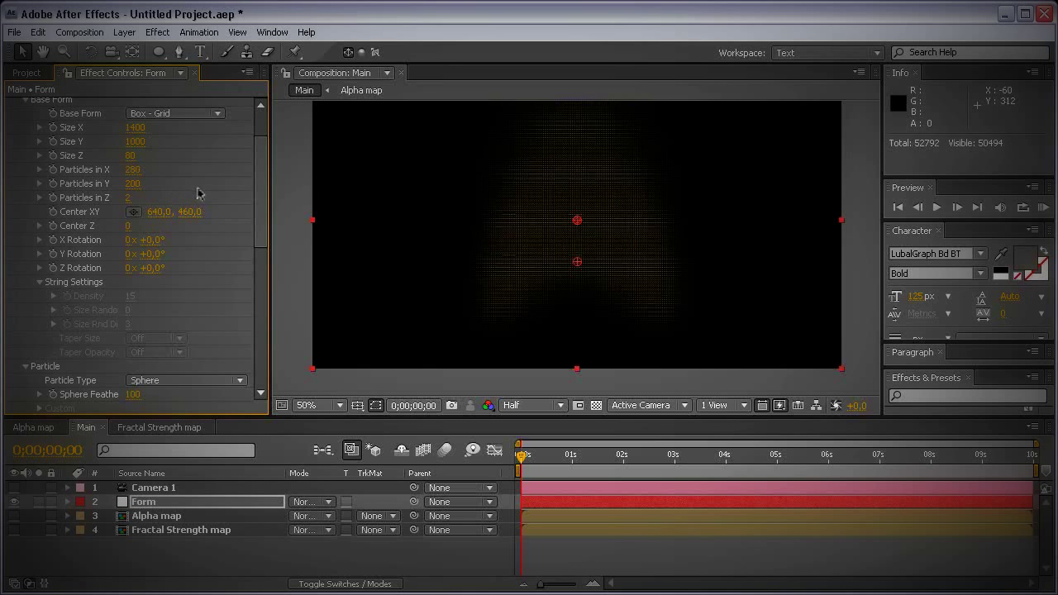
pyautogui.moveTo(259, 192); pyautogui.dragTo(264, 319)
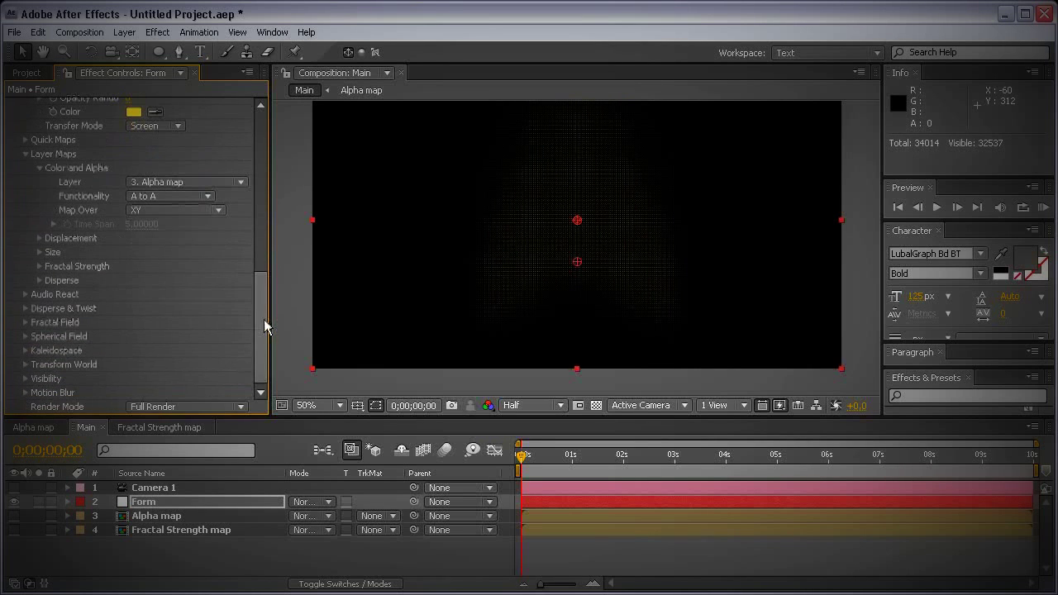
pyautogui.click(39, 267)
pyautogui.click(194, 284)
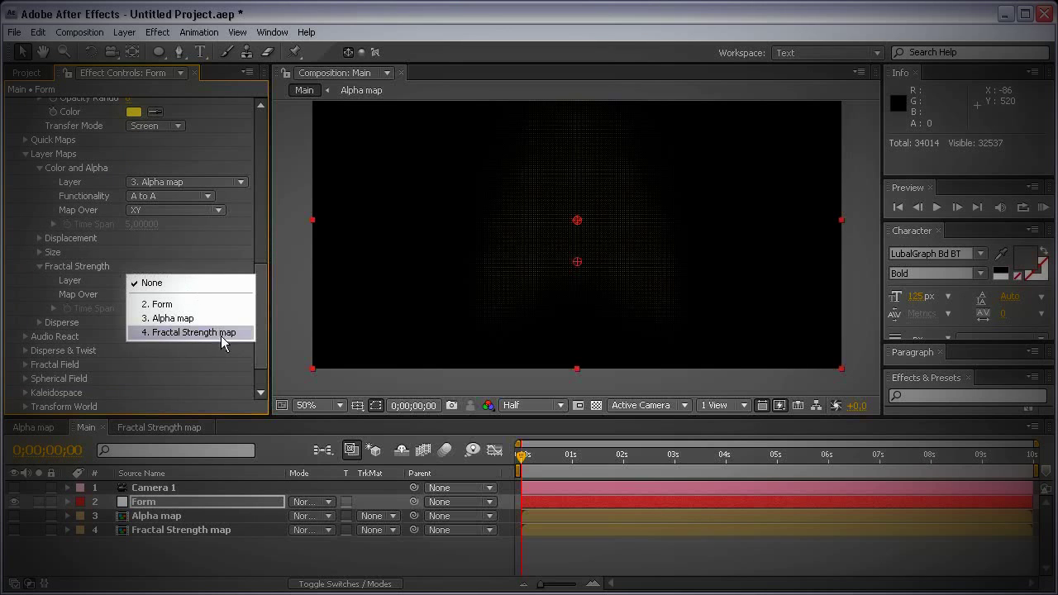
pyautogui.click(225, 334)
pyautogui.click(162, 296)
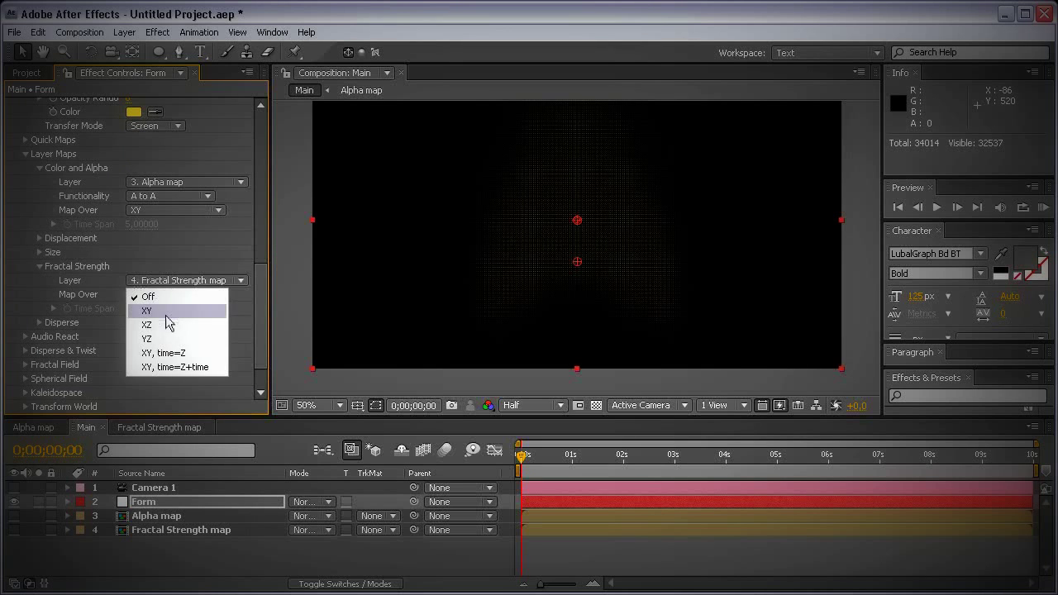
pyautogui.click(165, 311)
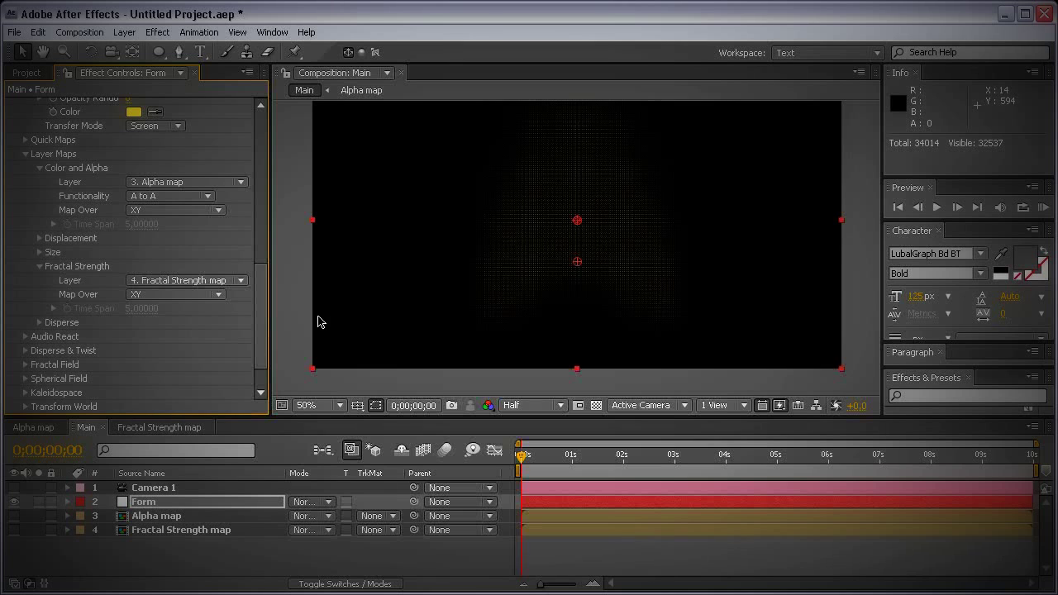
pyautogui.scroll(-3, 263, 315)
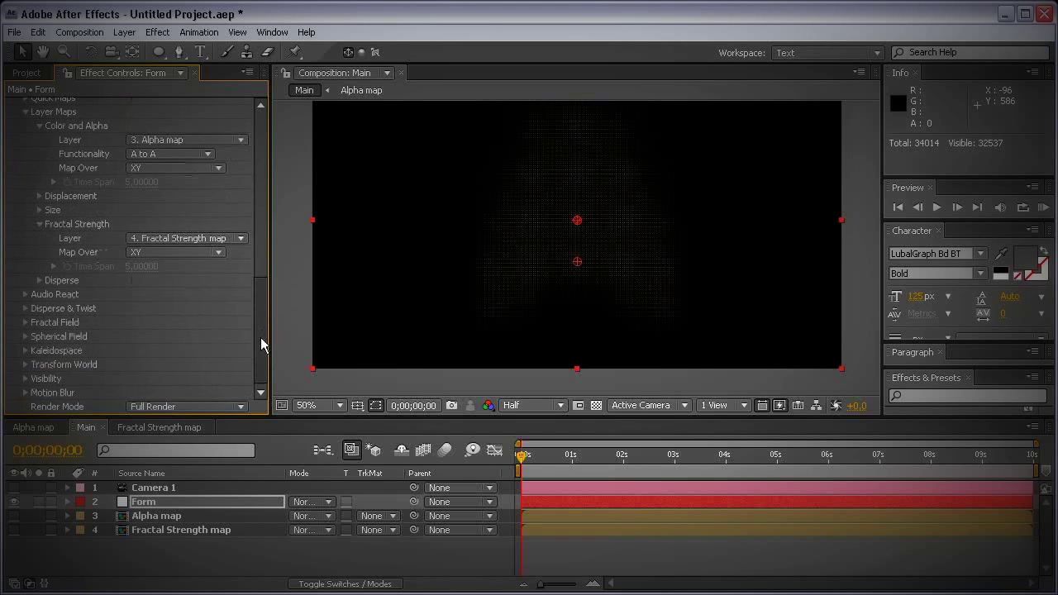
pyautogui.click(25, 322)
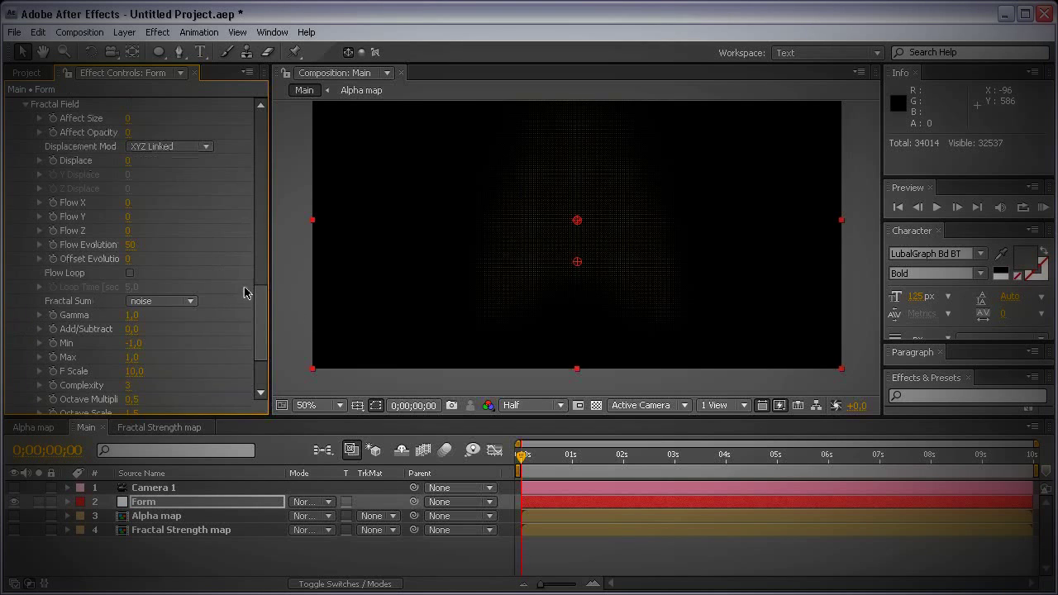
# Step: Set Fractal Field Displace to 160 and inspect the wavy strands up close, then at 50%
pyautogui.moveTo(261, 343); pyautogui.dragTo(311, 324)
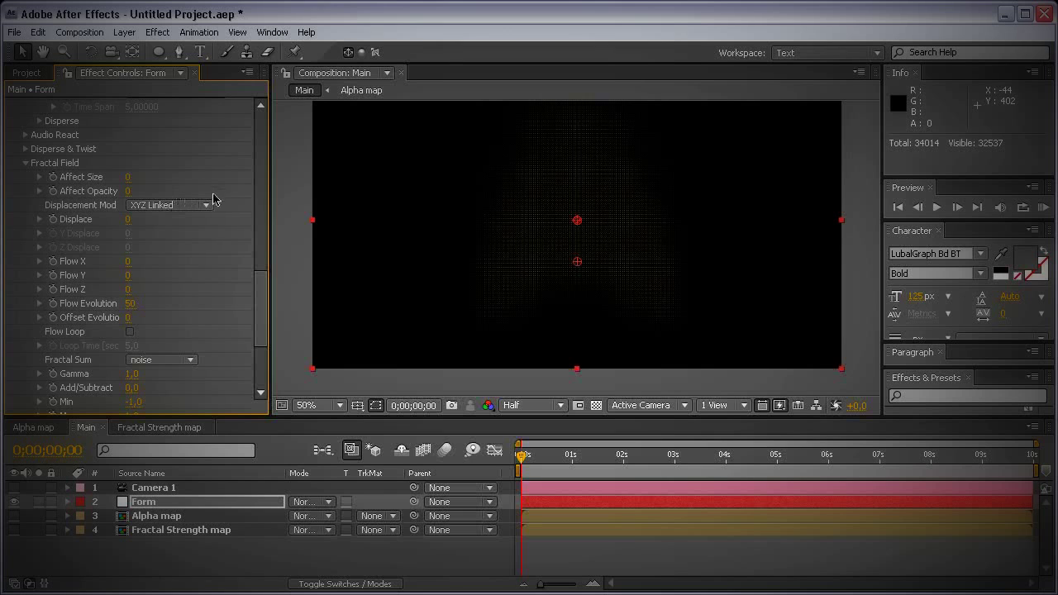
pyautogui.click(129, 220)
pyautogui.press('Return')
pyautogui.press('.')
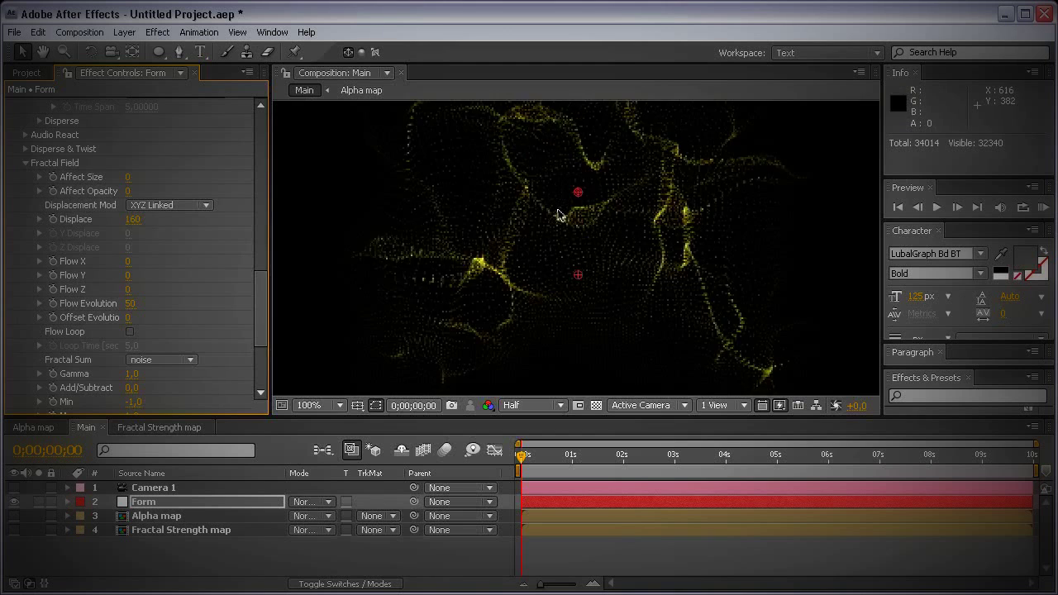
pyautogui.press(',')
pyautogui.moveTo(634, 158)
pyautogui.mouseDown()
pyautogui.moveTo(633, 229)
pyautogui.moveTo(629, 140)
pyautogui.mouseUp()
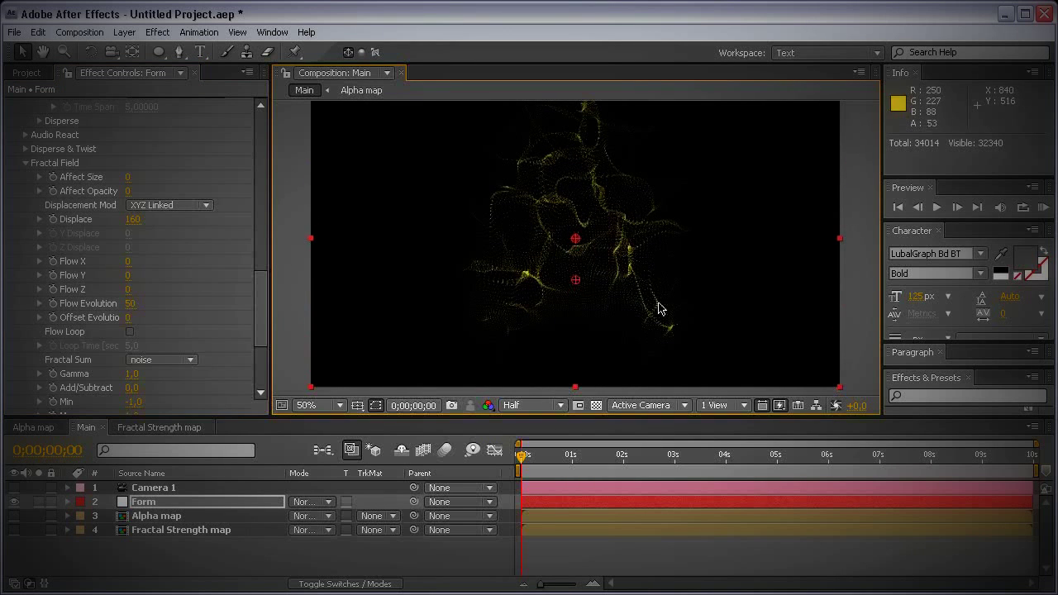
pyautogui.scroll(-1, 662, 295)
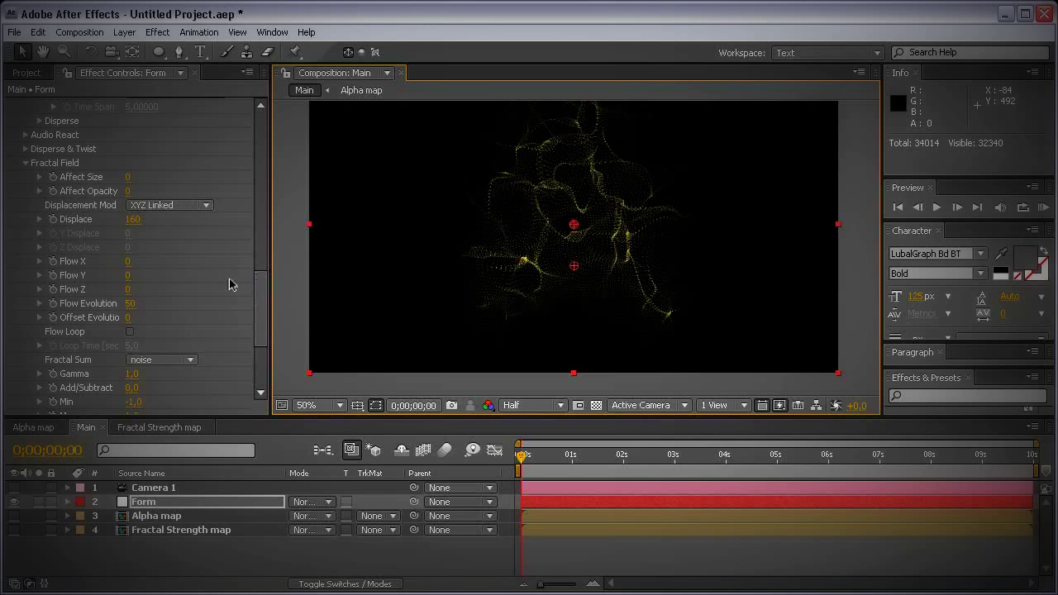
pyautogui.click(130, 262)
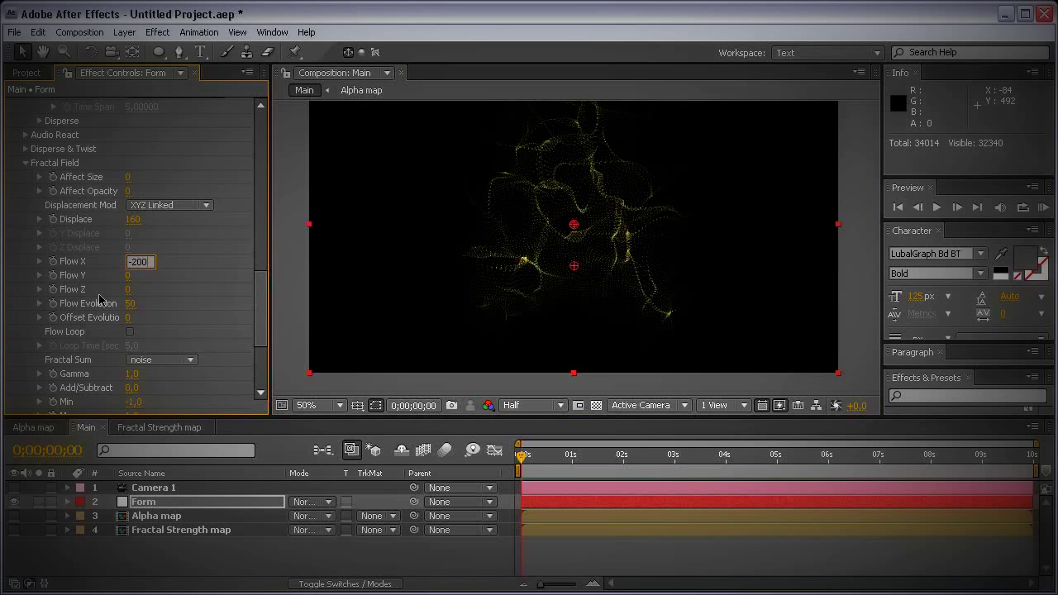
# Step: Try Flow X at -200 and scrub past the first second to watch the motion
pyautogui.press('Return')
pyautogui.click(527, 467)
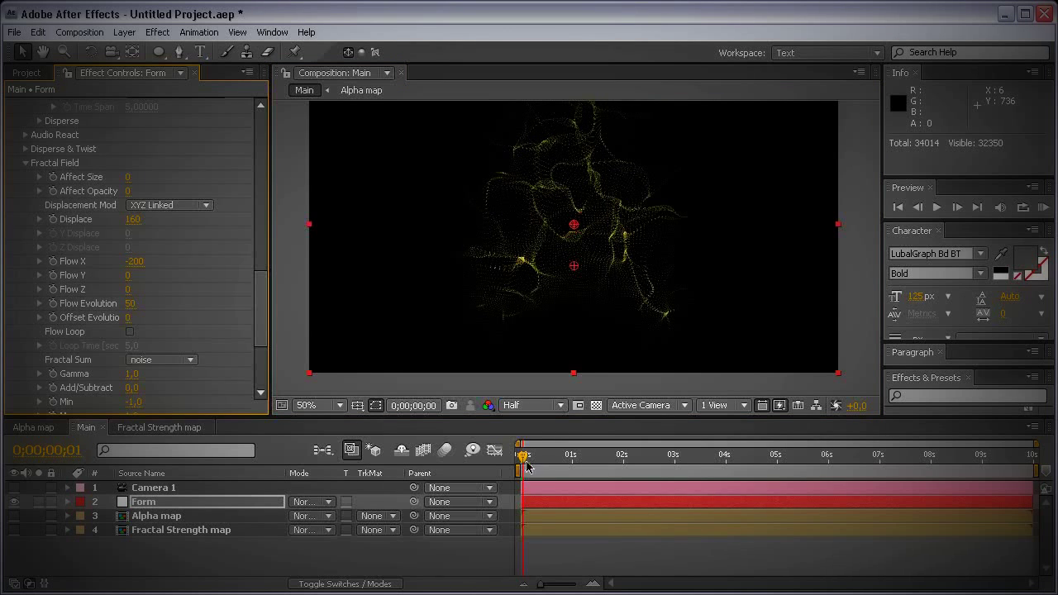
pyautogui.click(543, 466)
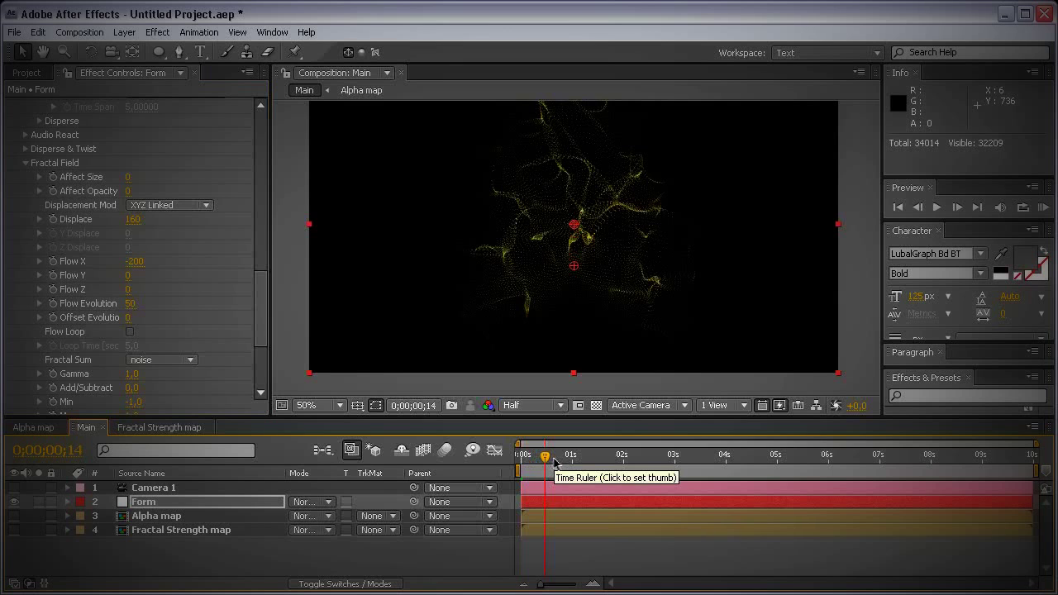
pyautogui.click(570, 459)
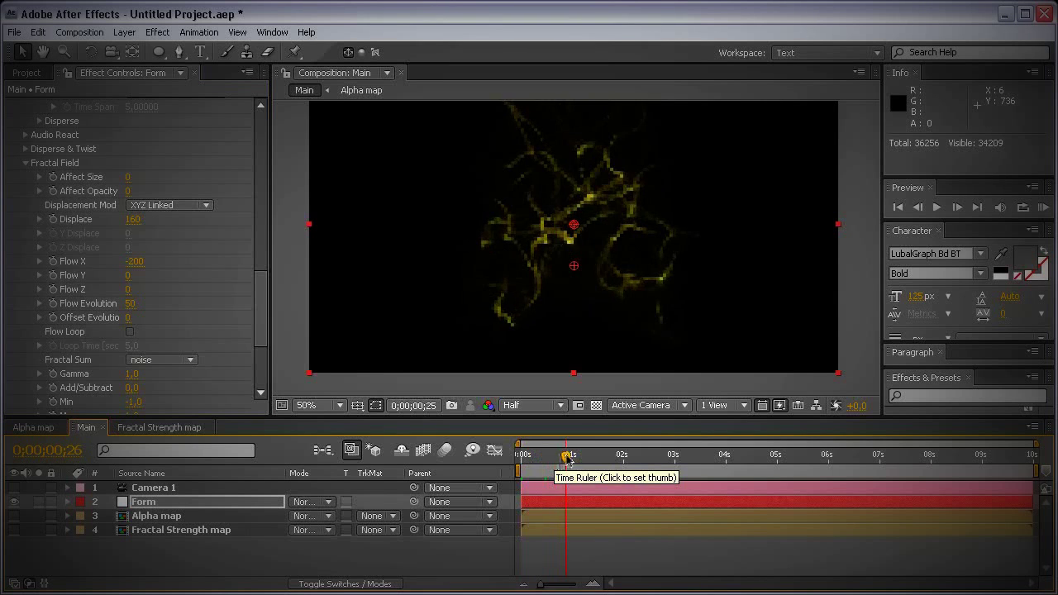
pyautogui.moveTo(571, 459); pyautogui.dragTo(716, 457)
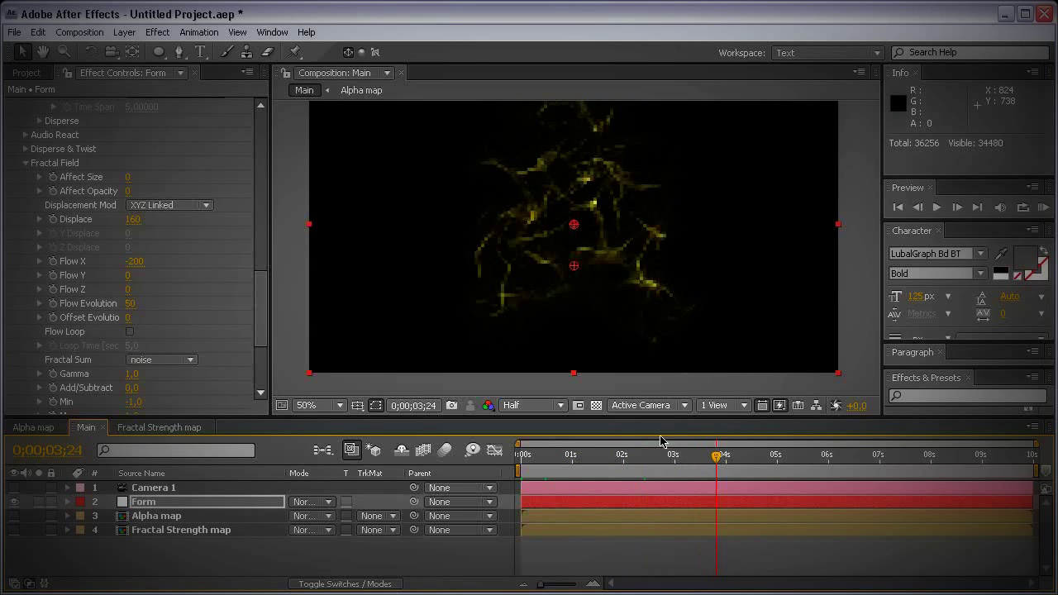
# Step: Reset Flow X to 0 and set Flow Y to -200, scrubbing to check upward flow
pyautogui.click(134, 261)
pyautogui.write('0')
pyautogui.press('Return')
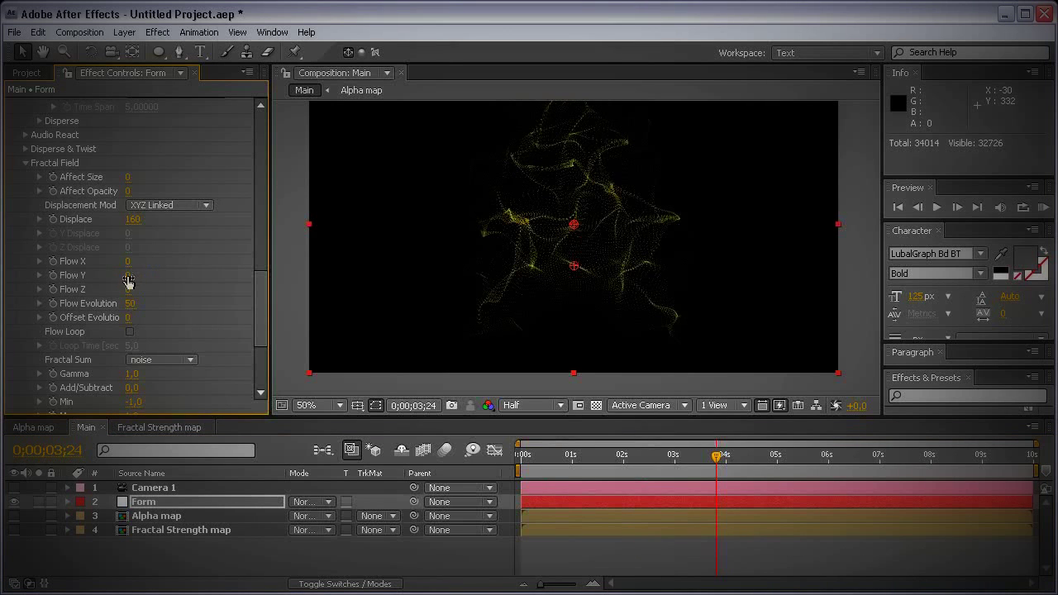
pyautogui.click(129, 276)
pyautogui.write('-200')
pyautogui.press('Return')
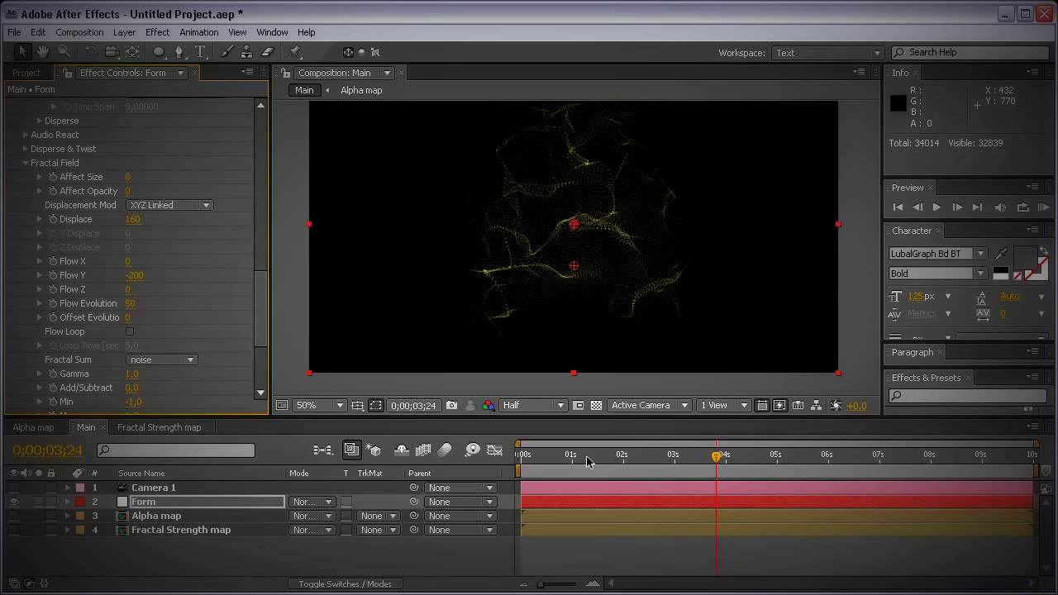
pyautogui.moveTo(589, 461); pyautogui.dragTo(623, 457)
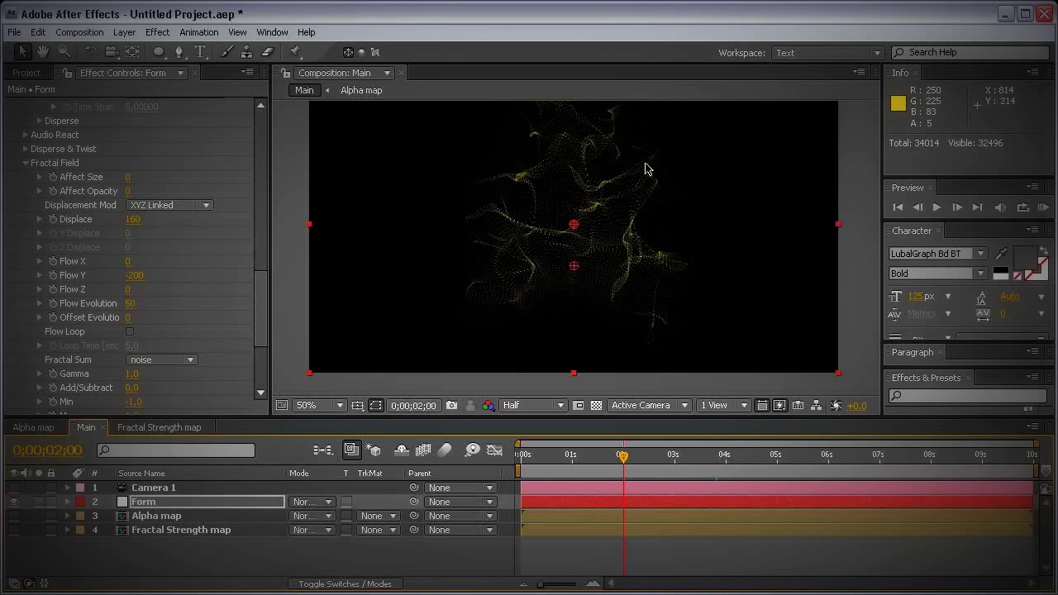
pyautogui.moveTo(635, 462); pyautogui.dragTo(732, 457)
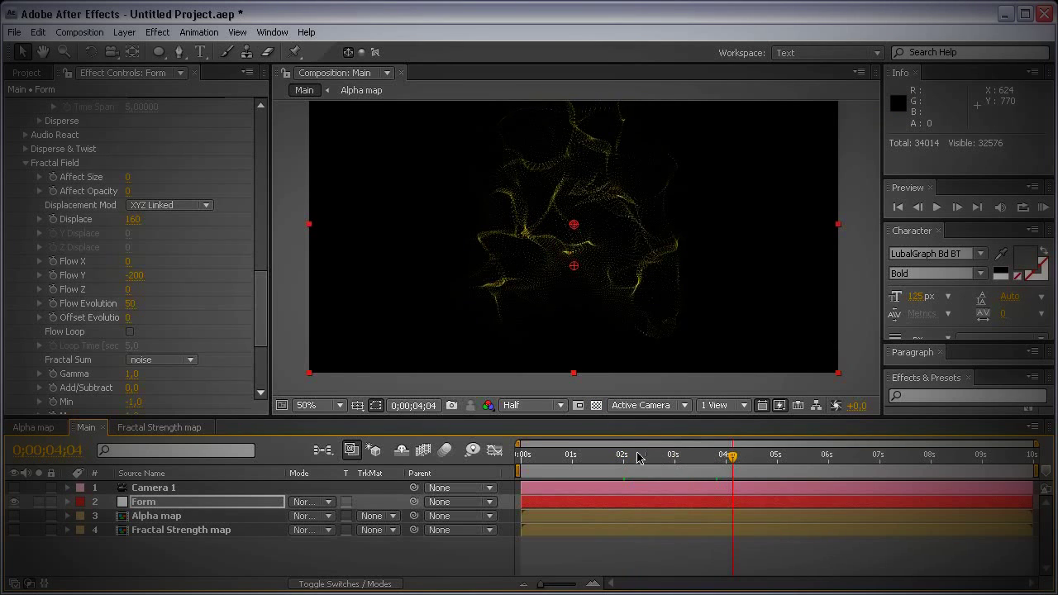
# Step: Set Flow Evolution to 20 and scrub from three to about five seconds
pyautogui.click(129, 305)
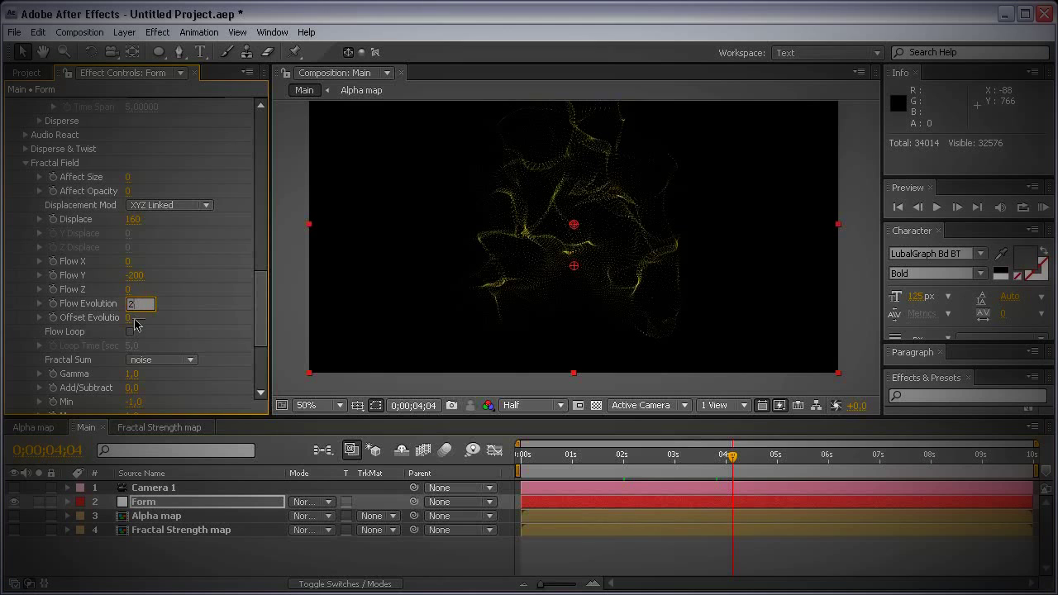
pyautogui.press('Return')
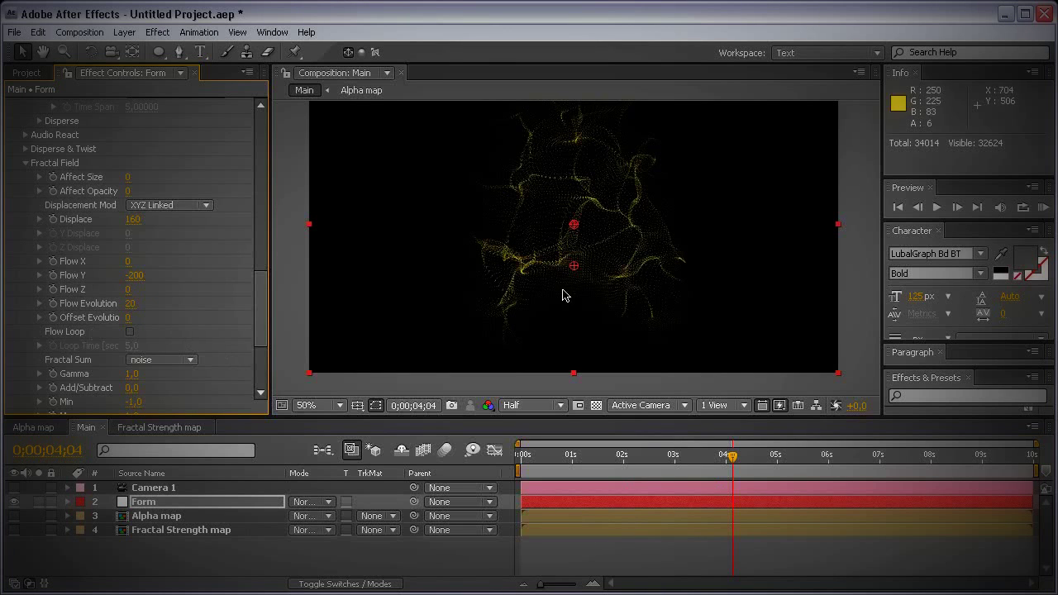
pyautogui.click(679, 459)
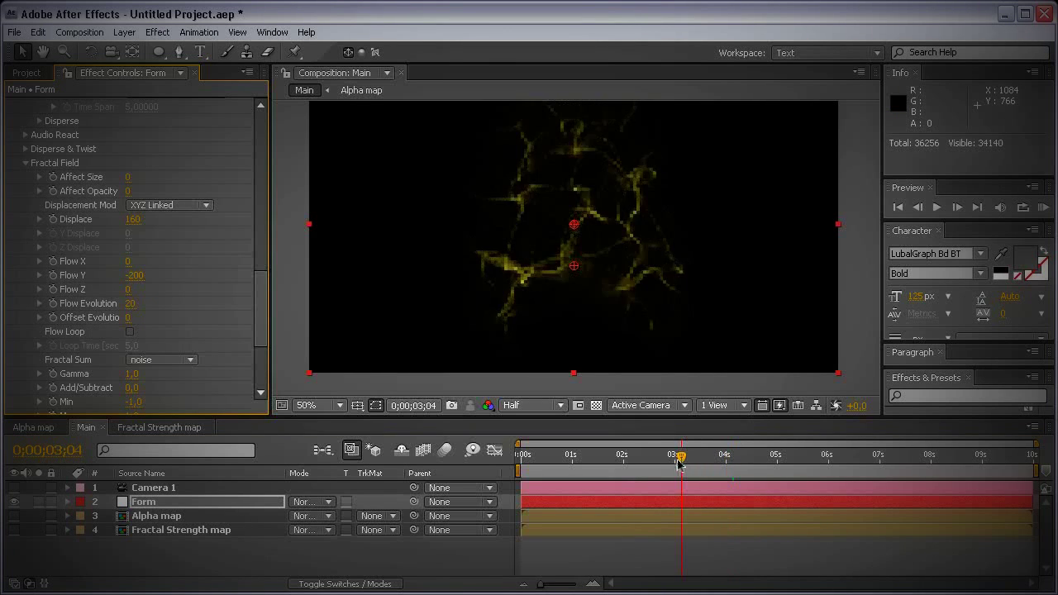
pyautogui.moveTo(684, 470); pyautogui.dragTo(800, 457)
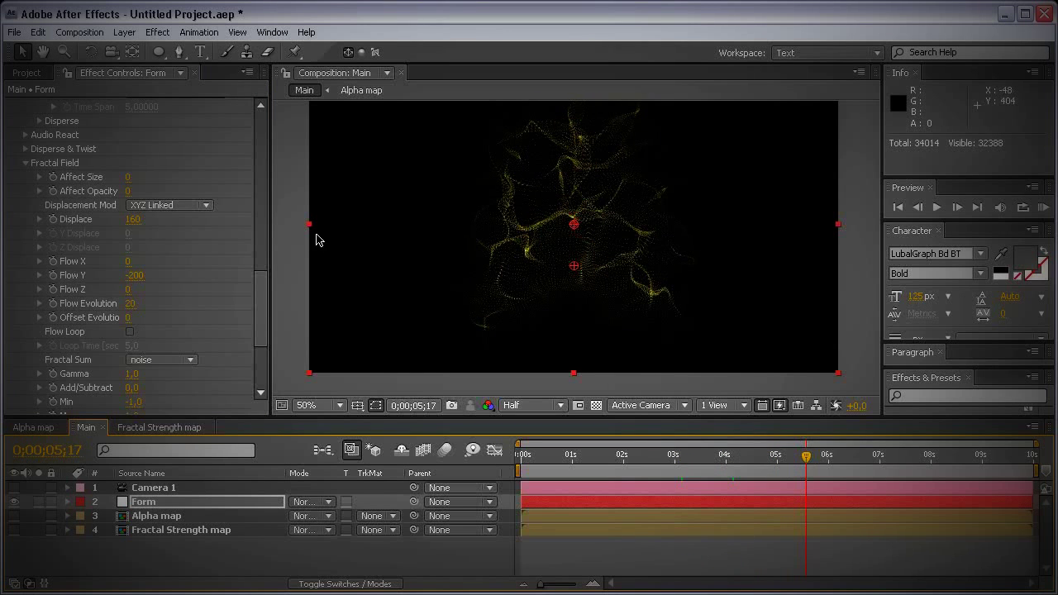
pyautogui.moveTo(258, 289); pyautogui.dragTo(259, 328)
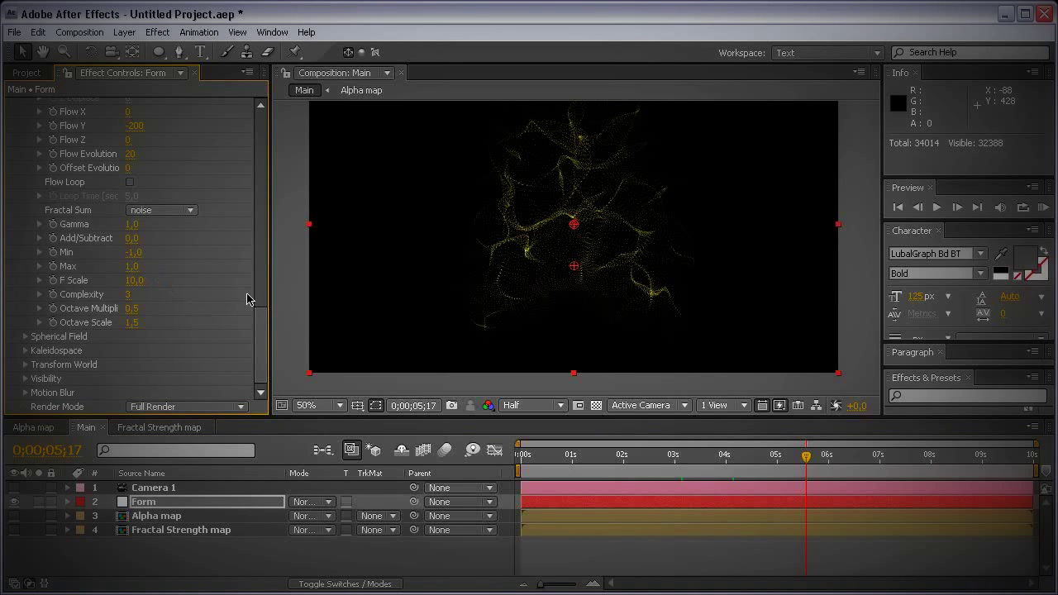
# Step: Compare F Scale 12 against 20, returning it to 12
pyautogui.click(134, 281)
pyautogui.write('12')
pyautogui.press('Return')
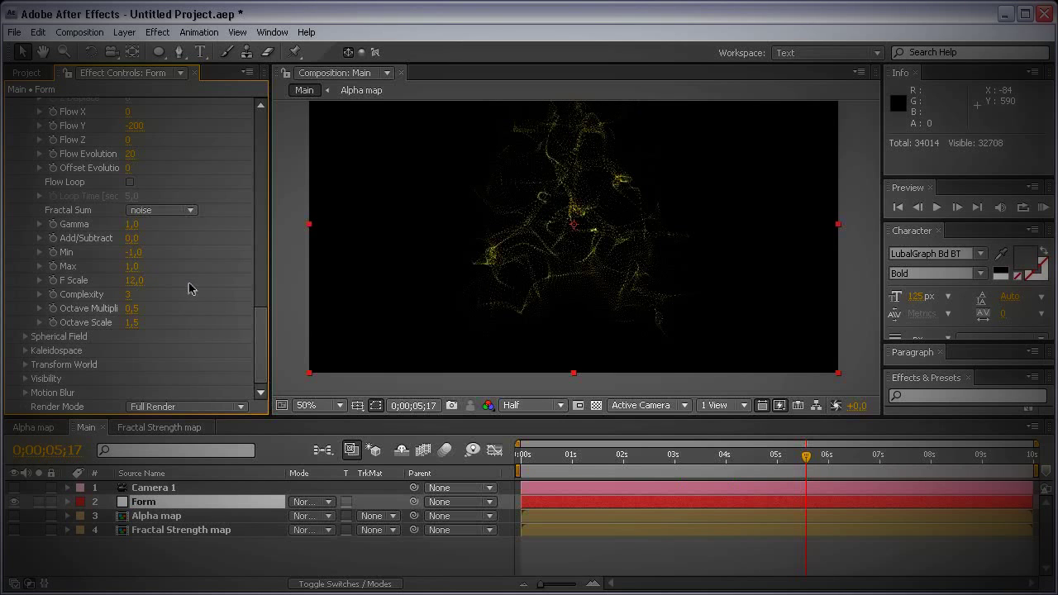
pyautogui.moveTo(146, 283); pyautogui.dragTo(154, 283)
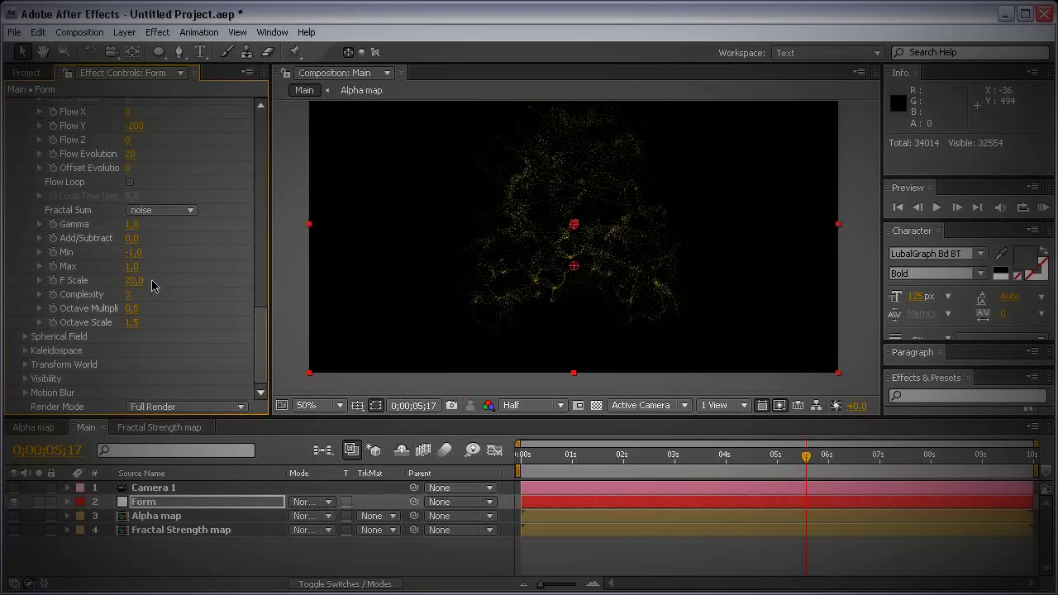
pyautogui.click(137, 281)
pyautogui.write('12')
pyautogui.press('Return')
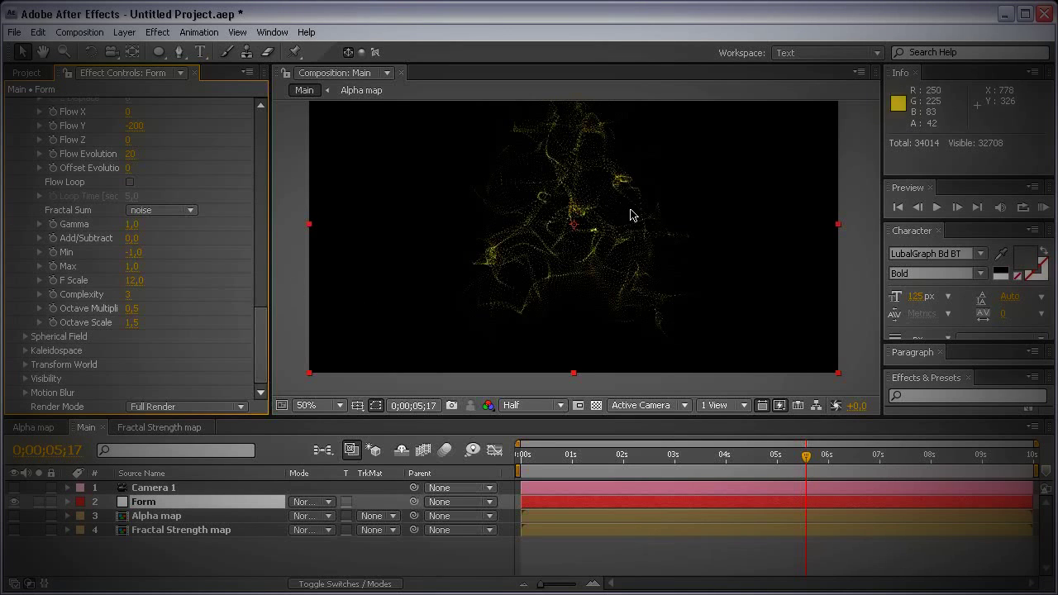
# Step: Try a smaller F Scale of 3, then restore F Scale to 12
pyautogui.click(134, 281)
pyautogui.write('3')
pyautogui.press('Return')
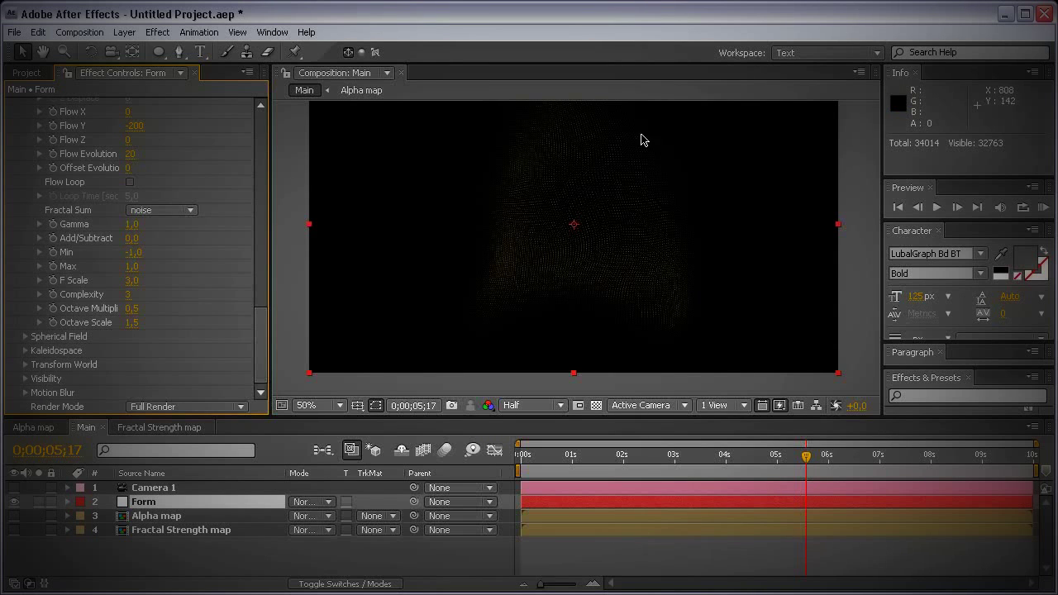
pyautogui.click(133, 281)
pyautogui.write('12')
pyautogui.press('Return')
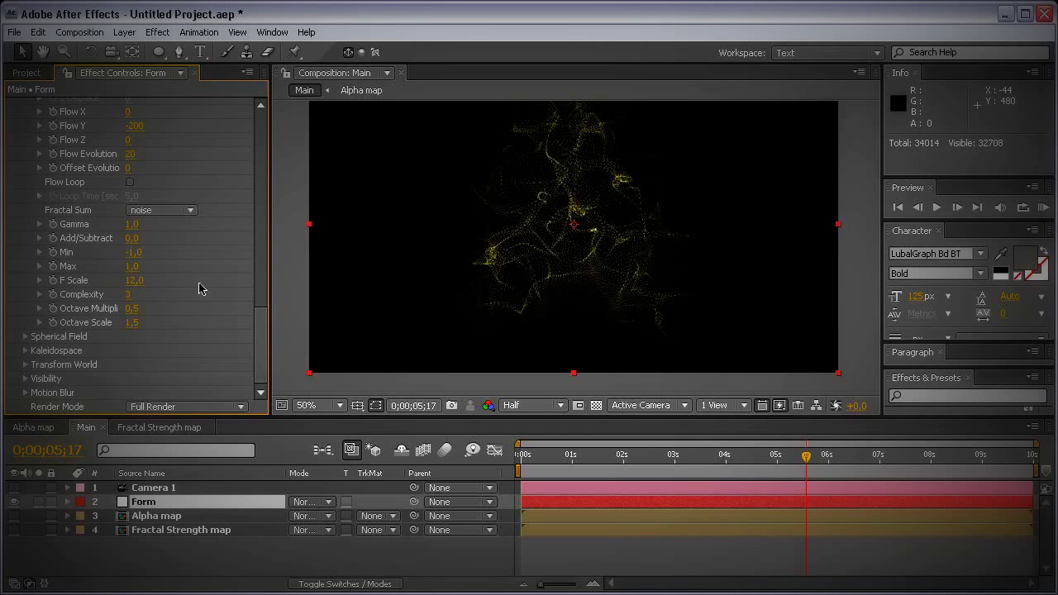
pyautogui.click(130, 282)
pyautogui.press('Return')
pyautogui.moveTo(258, 322); pyautogui.dragTo(260, 359)
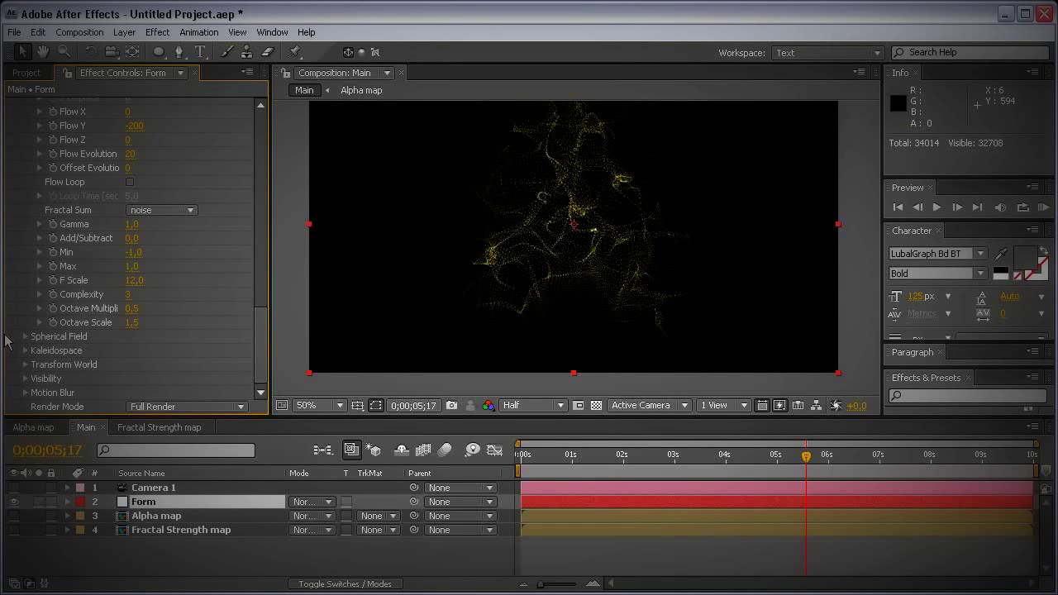
# Step: Expand Form's Spherical Field group in Effect Controls to list Sphere 1 and Sphere 2
pyautogui.click(25, 337)
pyautogui.scroll(-3, 140, 342)
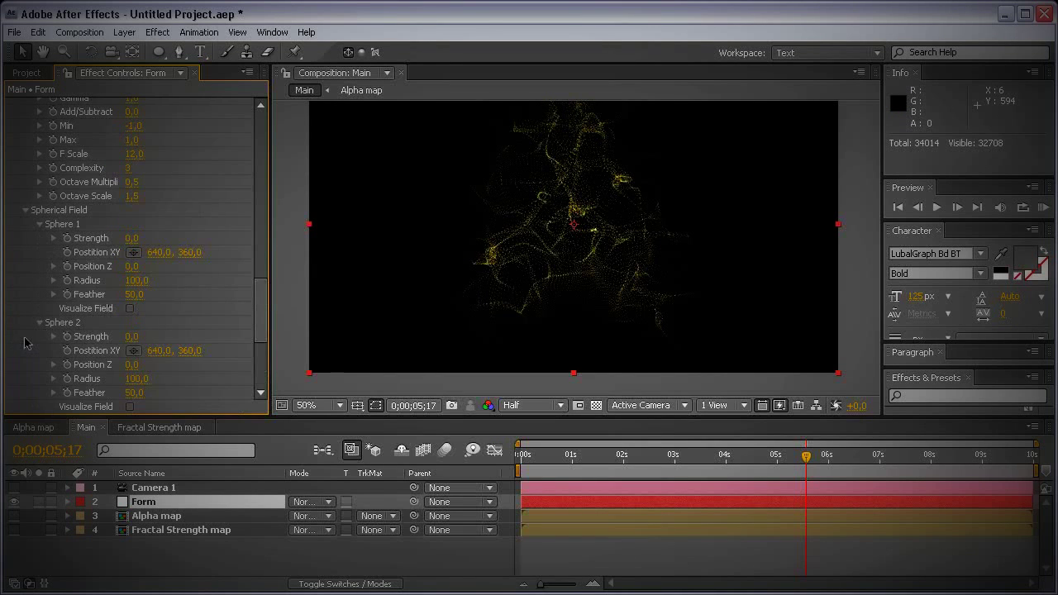
pyautogui.moveTo(259, 344); pyautogui.dragTo(256, 354)
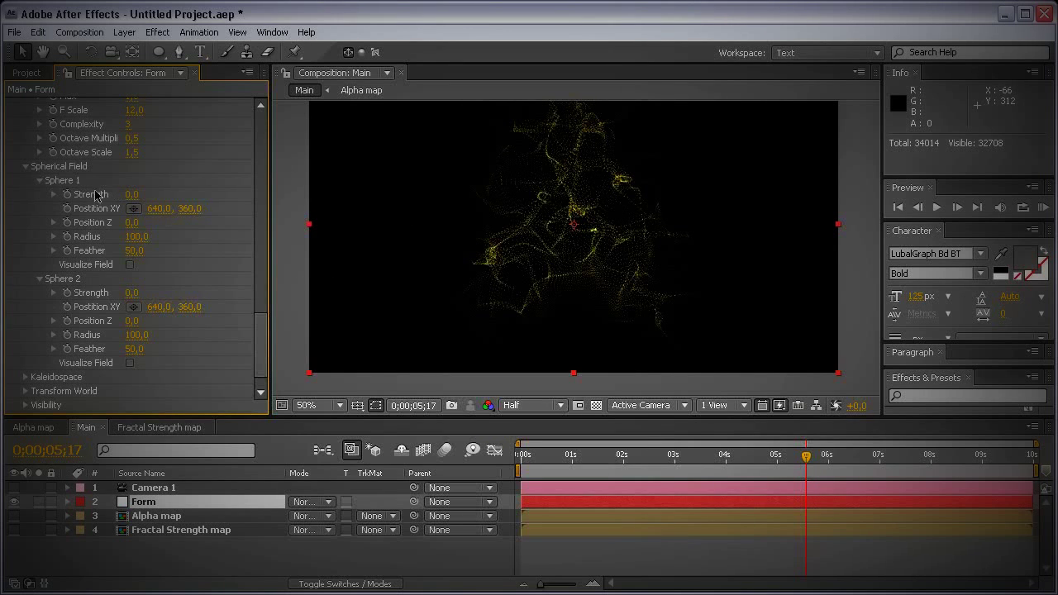
# Step: Turn on Visualize Field for Sphere 1, then zoom in to inspect and back to 50%
pyautogui.click(129, 265)
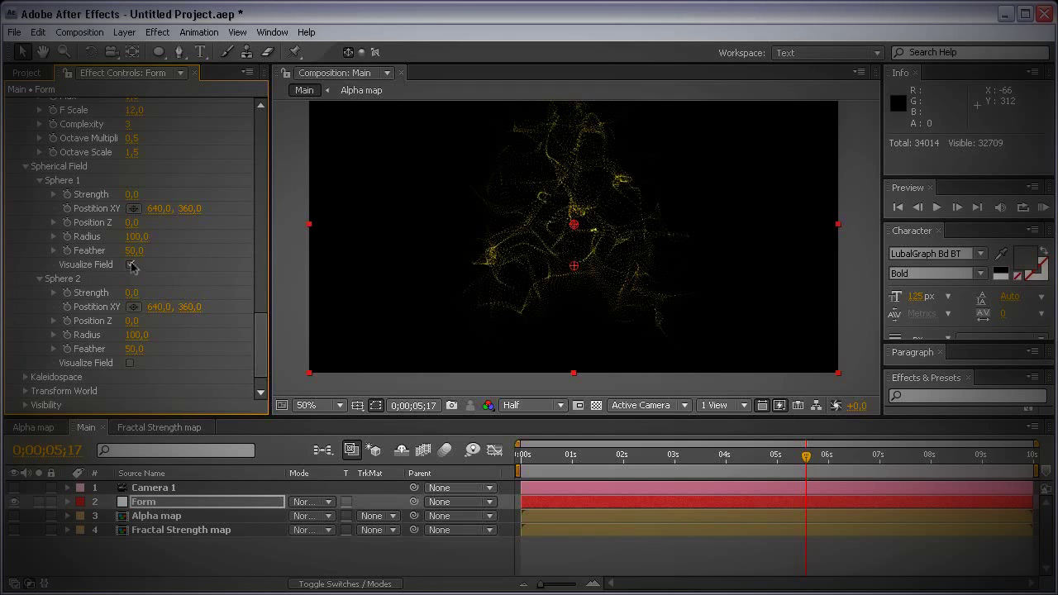
pyautogui.press('.')
pyautogui.press('.')
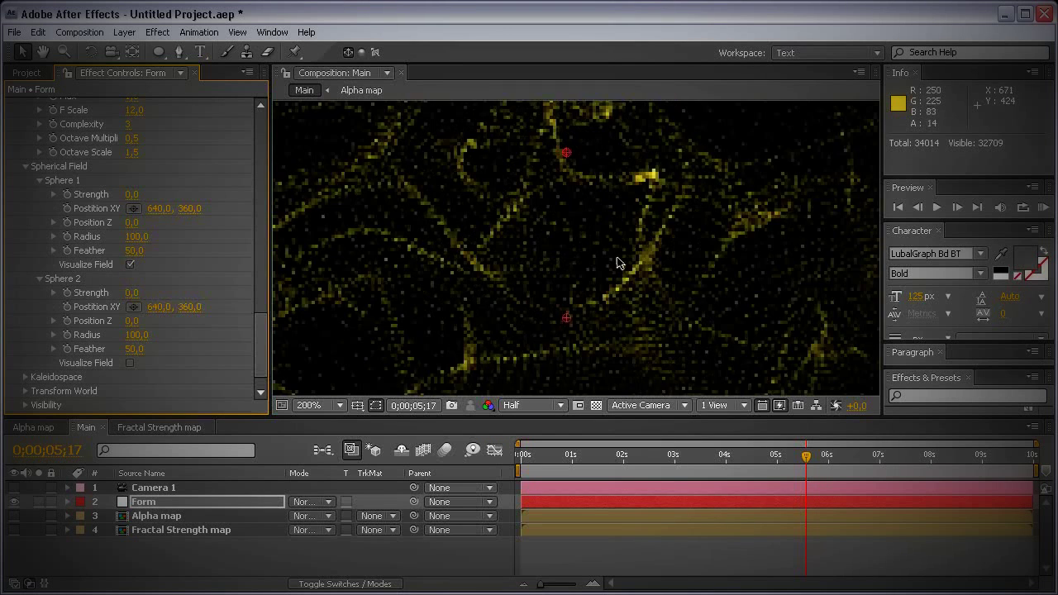
pyautogui.press(',')
pyautogui.press(',')
pyautogui.press(',')
pyautogui.press('h')
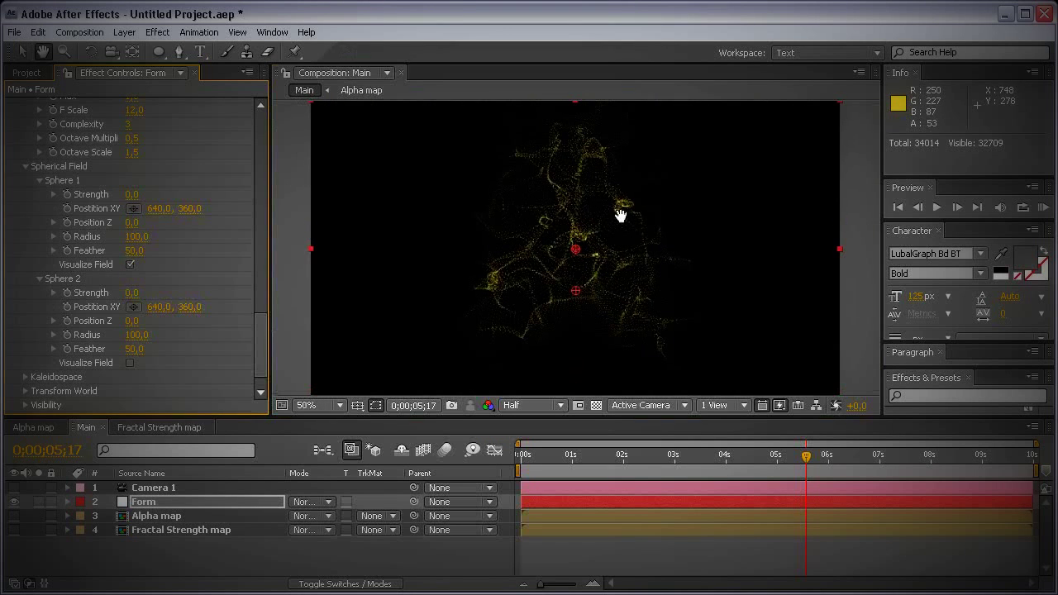
pyautogui.press('v')
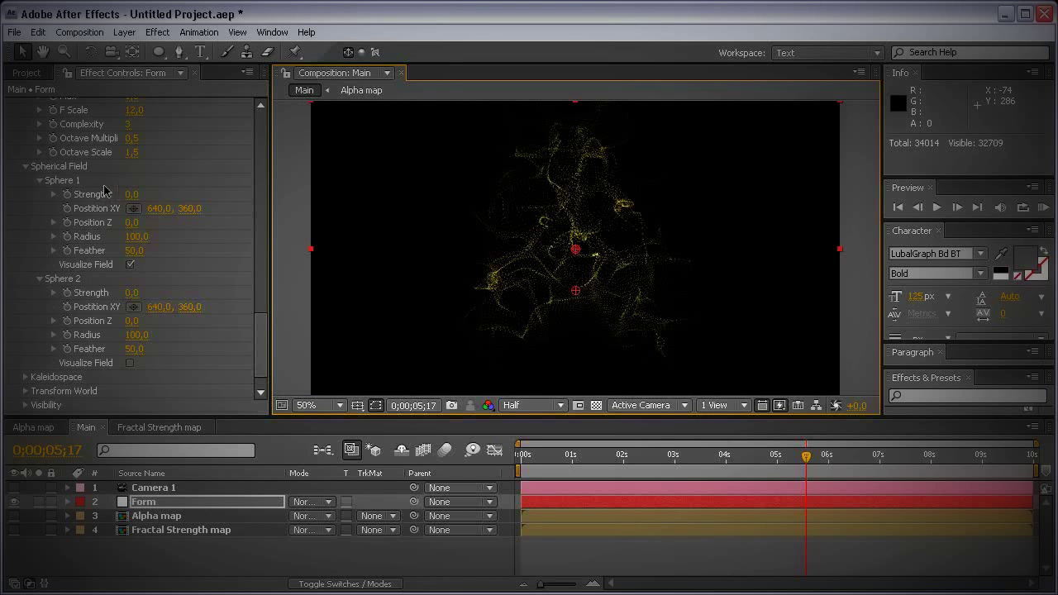
# Step: Set Sphere 1's Strength to 40 and select the Form layer
pyautogui.click(132, 194)
pyautogui.write('40')
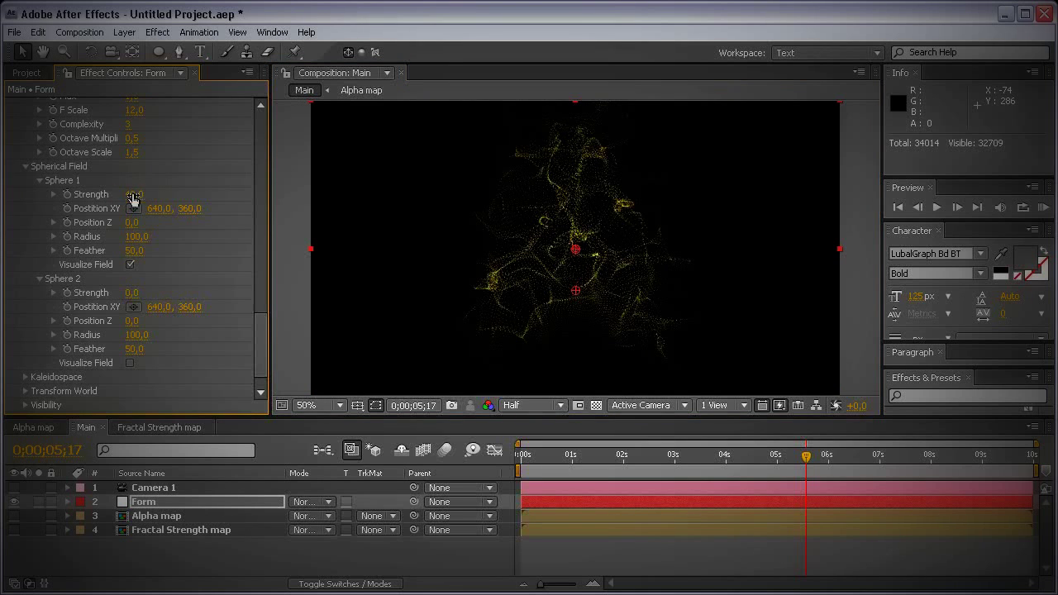
pyautogui.press('Return')
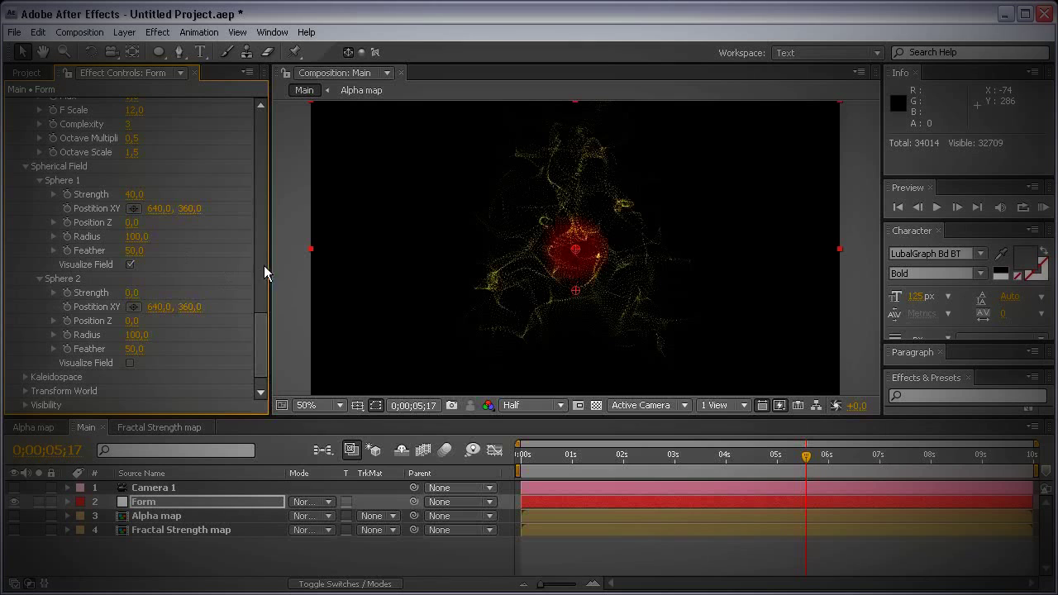
pyautogui.click(254, 501)
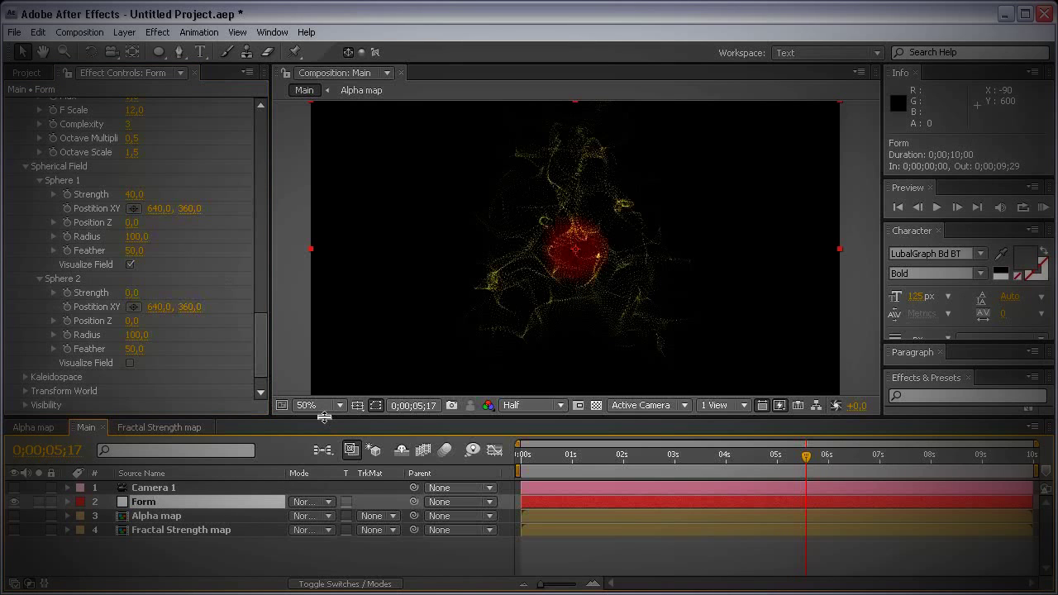
# Step: Maximize the Timeline and expand Form > Effects > Form > Spherical Field down to Sphere 1's properties
pyautogui.press('`')
pyautogui.click(68, 148)
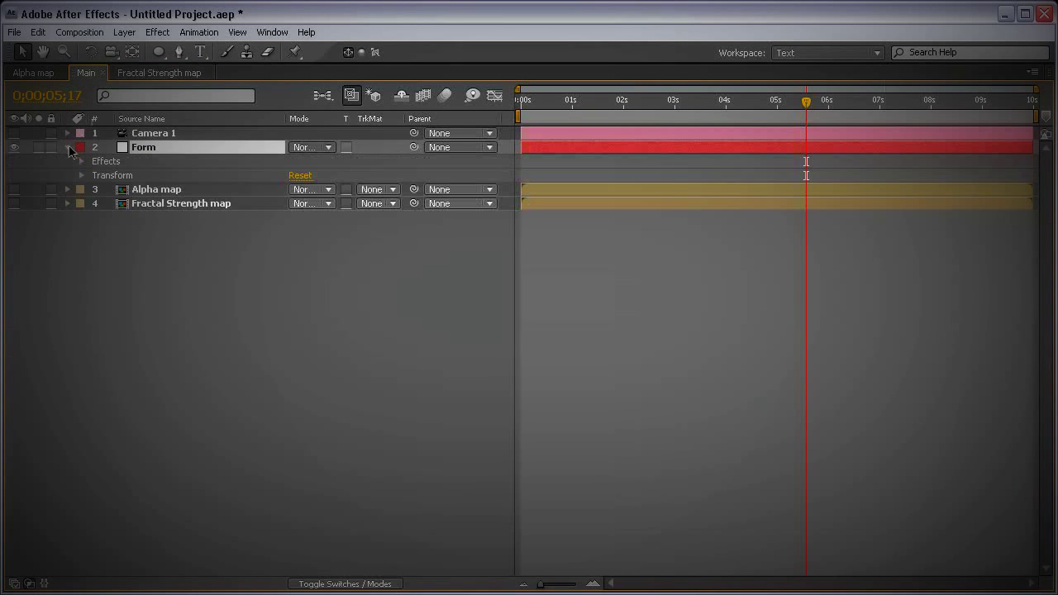
pyautogui.click(81, 161)
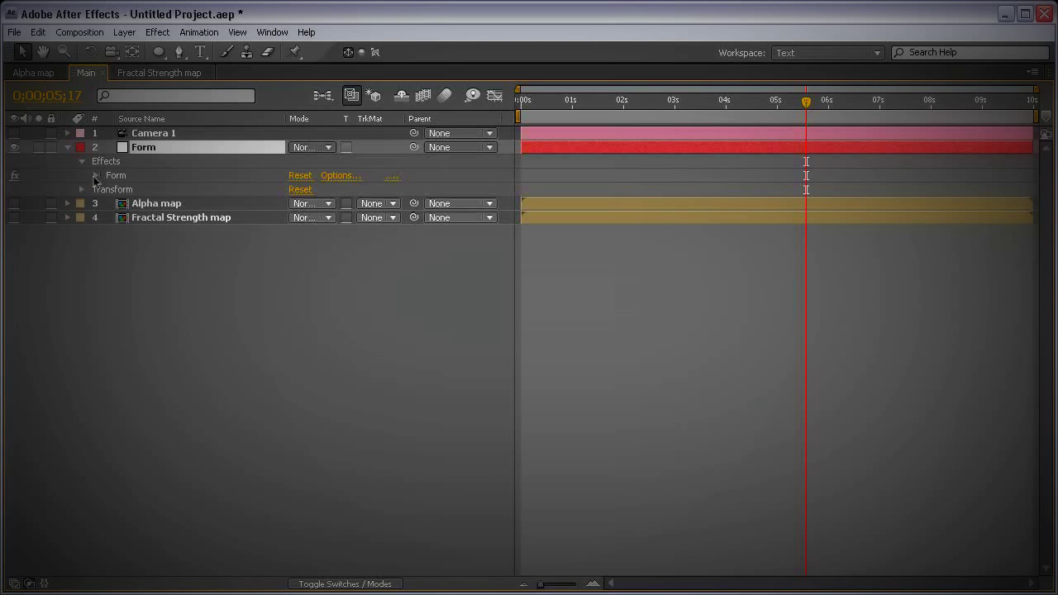
pyautogui.click(95, 176)
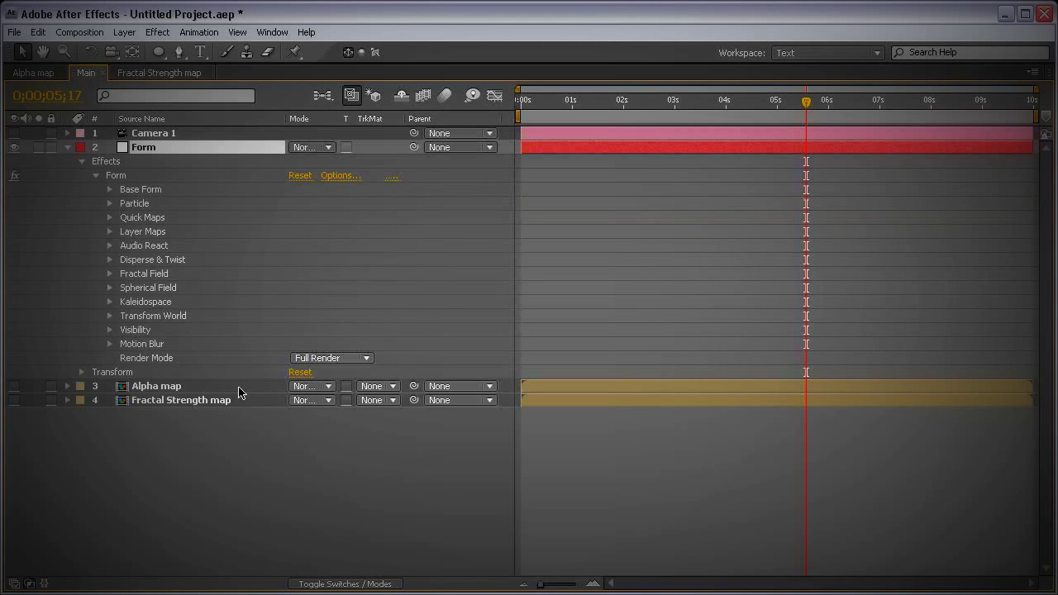
pyautogui.click(111, 275)
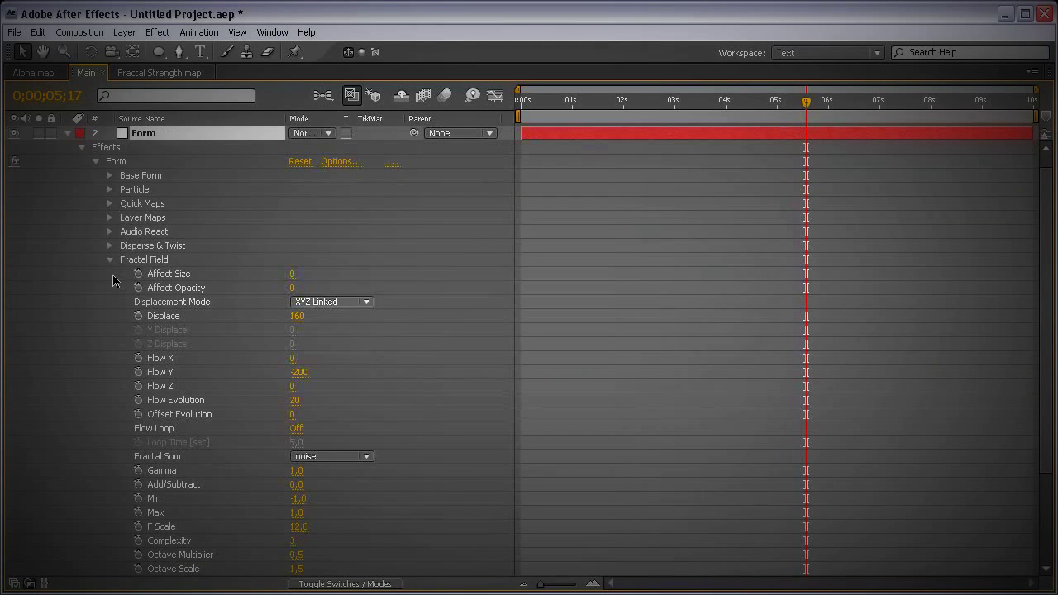
pyautogui.click(110, 175)
pyautogui.scroll(-3, 514, 484)
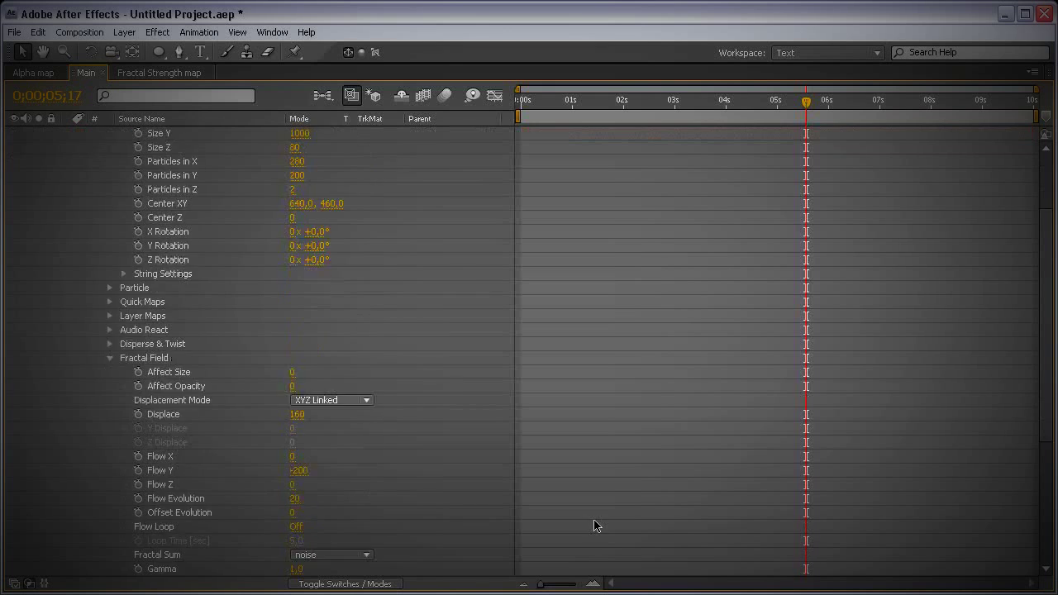
pyautogui.scroll(-3, 504, 480)
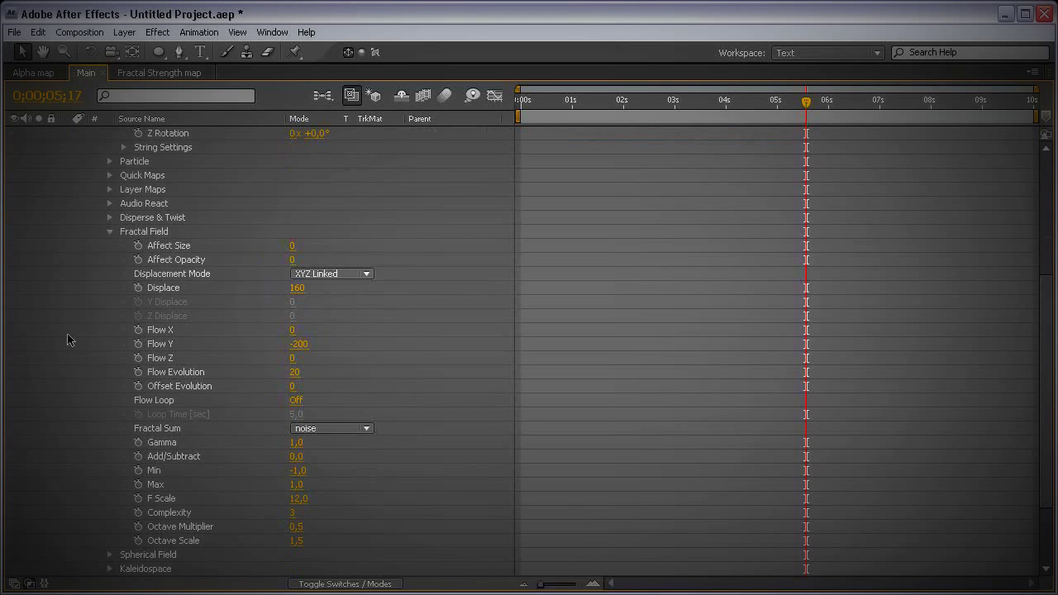
pyautogui.click(111, 232)
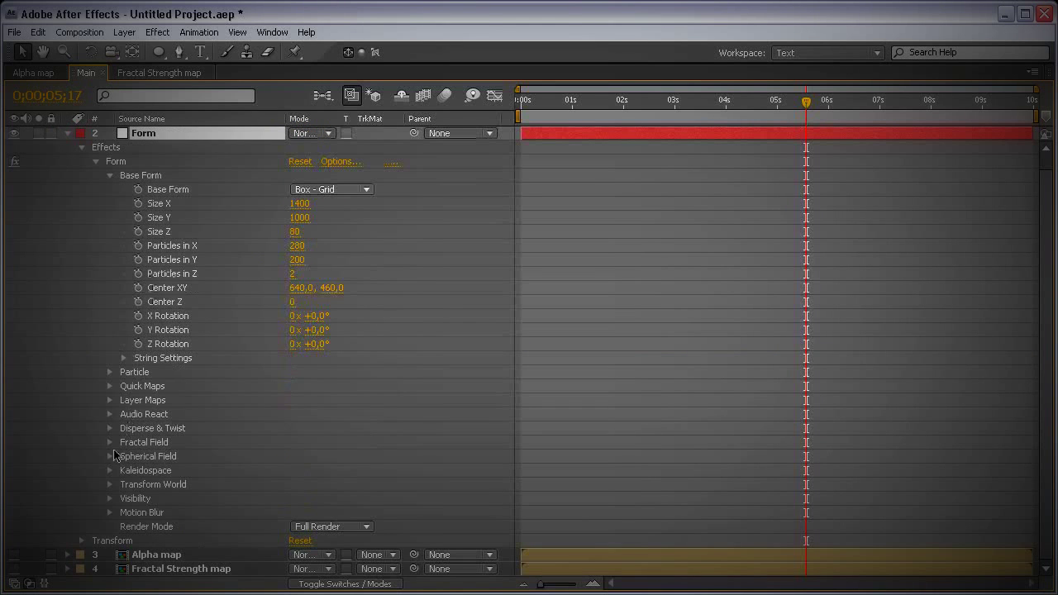
pyautogui.click(111, 457)
pyautogui.click(123, 470)
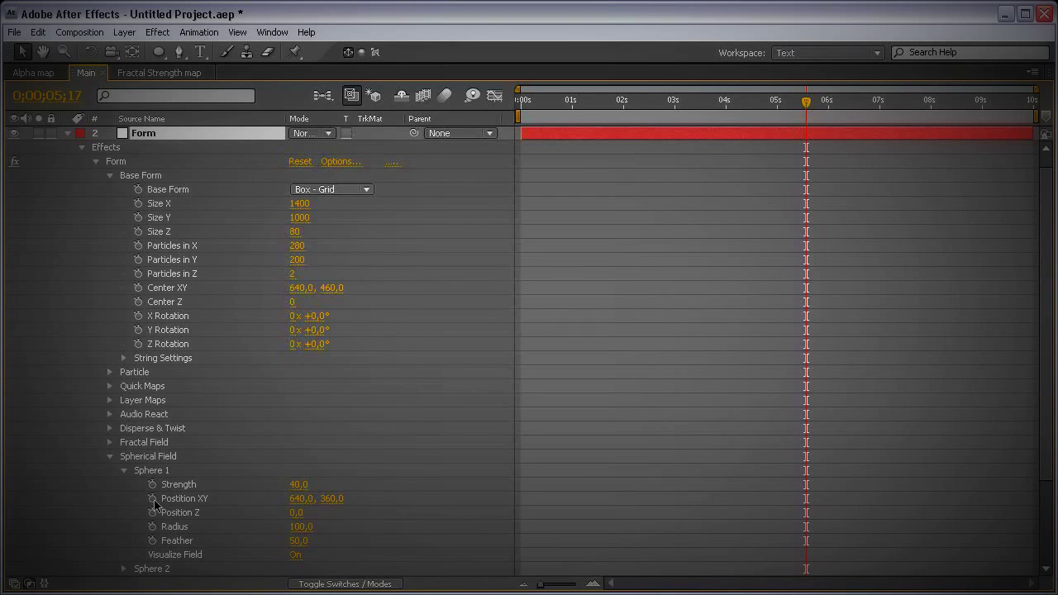
# Step: Link Sphere 1's Position XY to Base Form Center XY by expression, giving 640, 460
pyautogui.keyDown('alt'); pyautogui.click(152, 498); pyautogui.keyUp('alt')
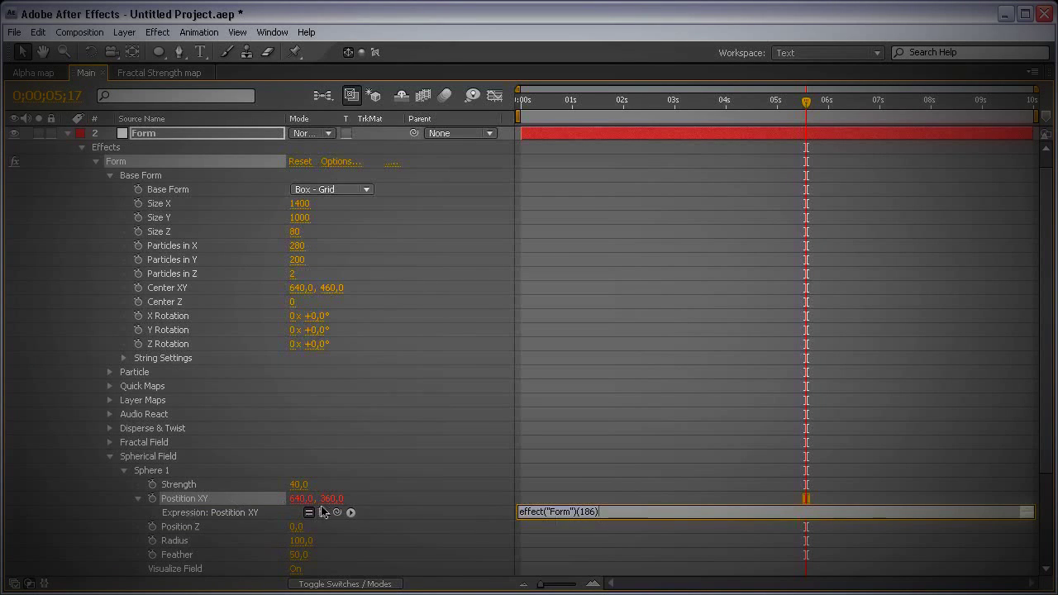
pyautogui.moveTo(337, 514); pyautogui.dragTo(220, 298)
pyautogui.click(391, 356)
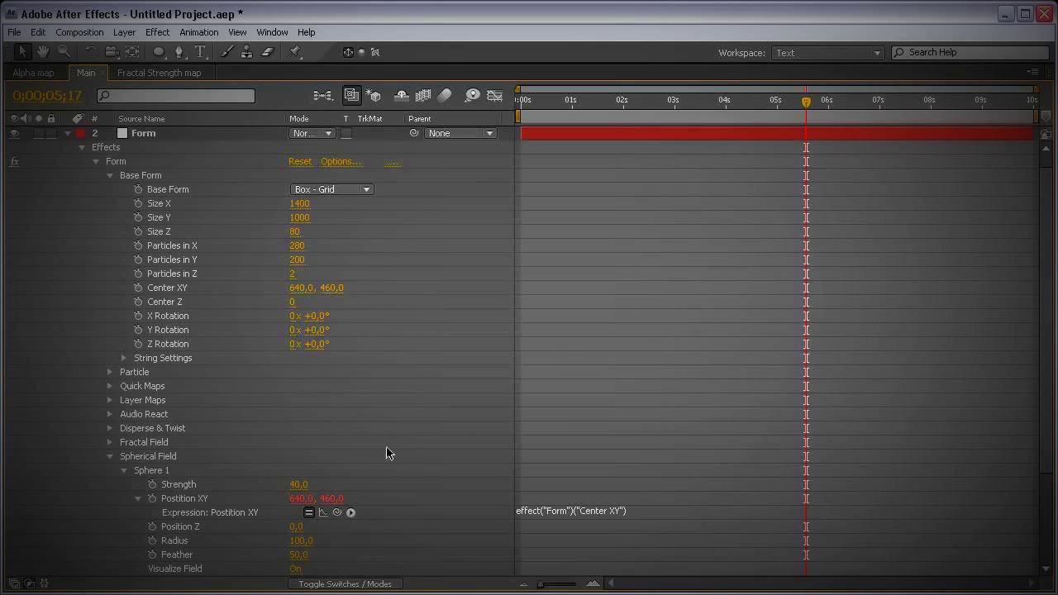
pyautogui.hotkey('ctrl', 'alt', 'shift', 'c')
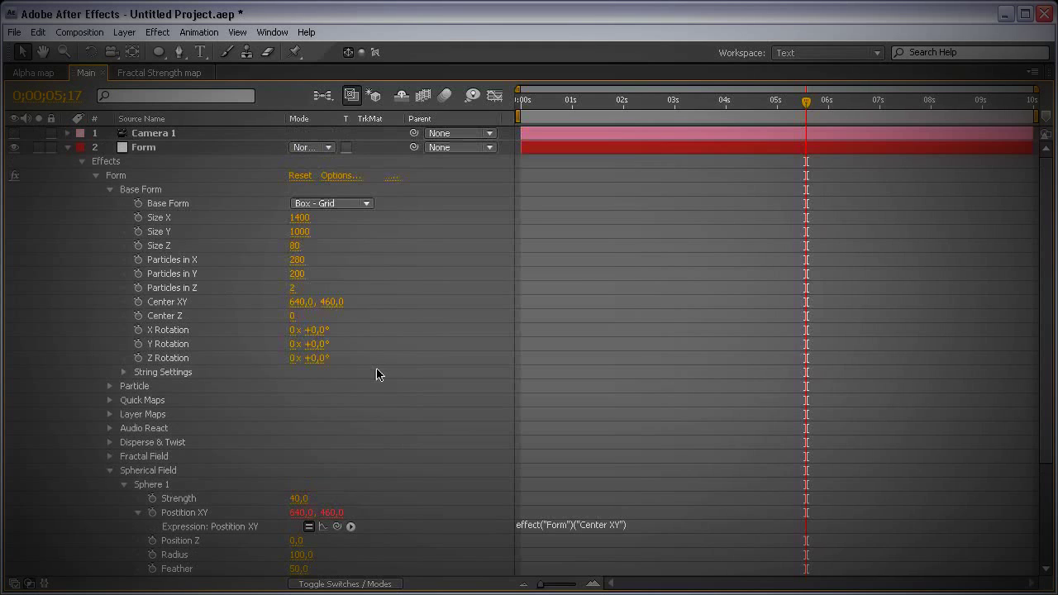
pyautogui.click(69, 147)
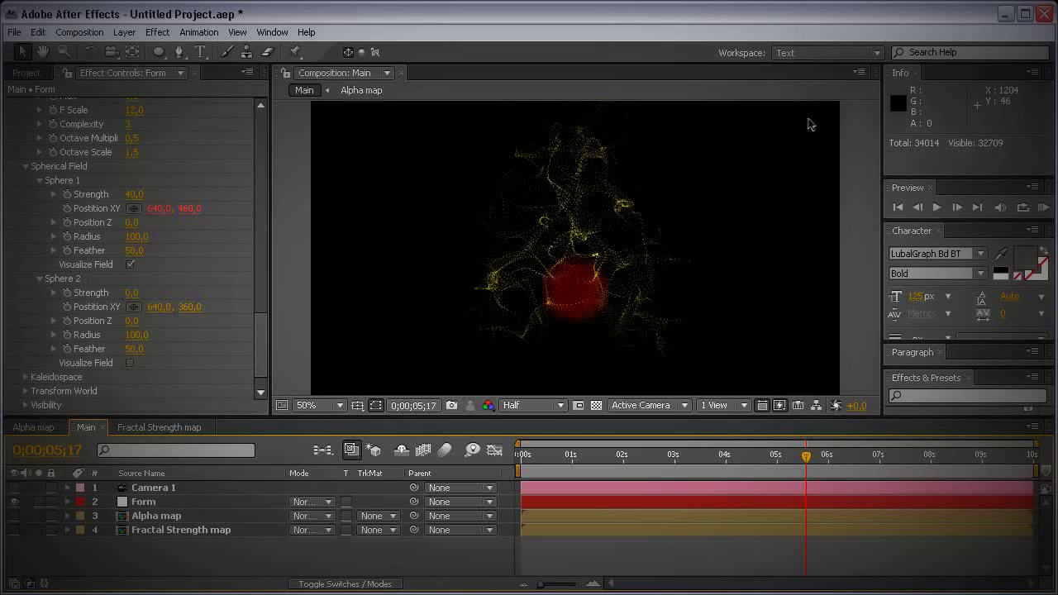
pyautogui.press(',')
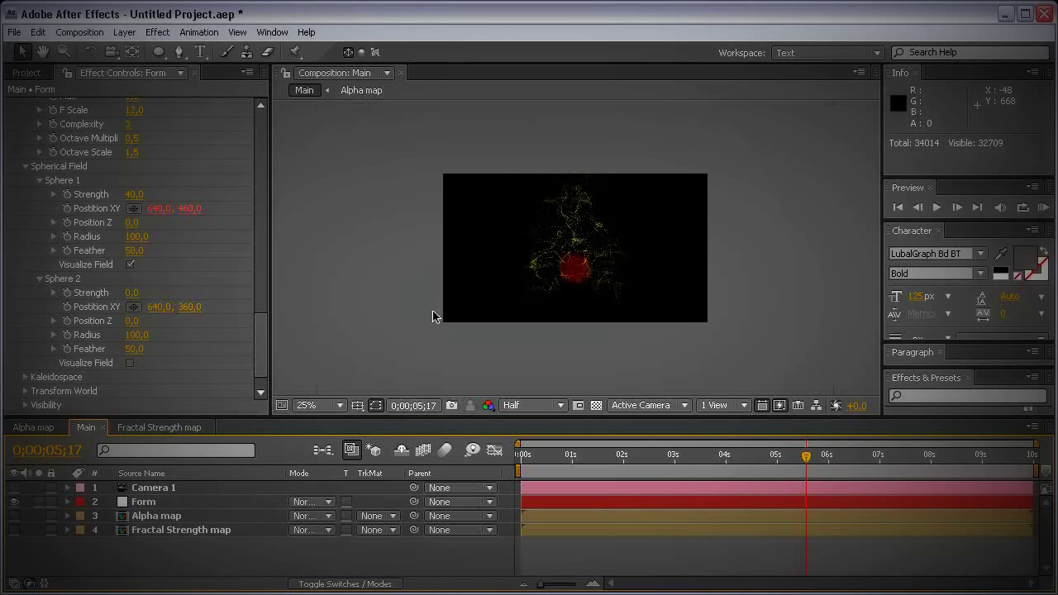
pyautogui.press('.')
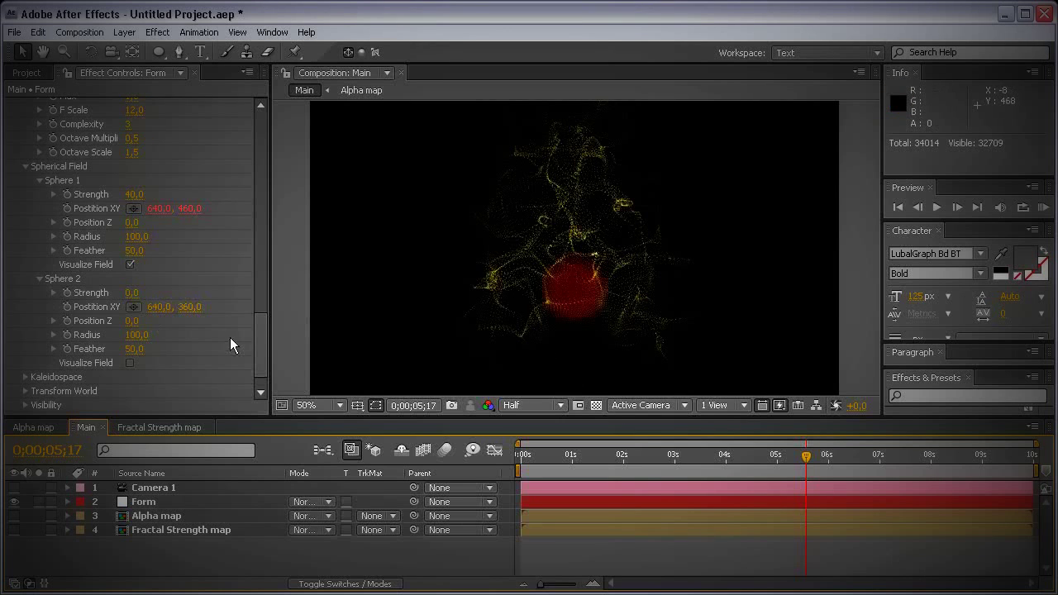
pyautogui.moveTo(264, 336); pyautogui.dragTo(258, 138)
pyautogui.moveTo(165, 235); pyautogui.dragTo(59, 235)
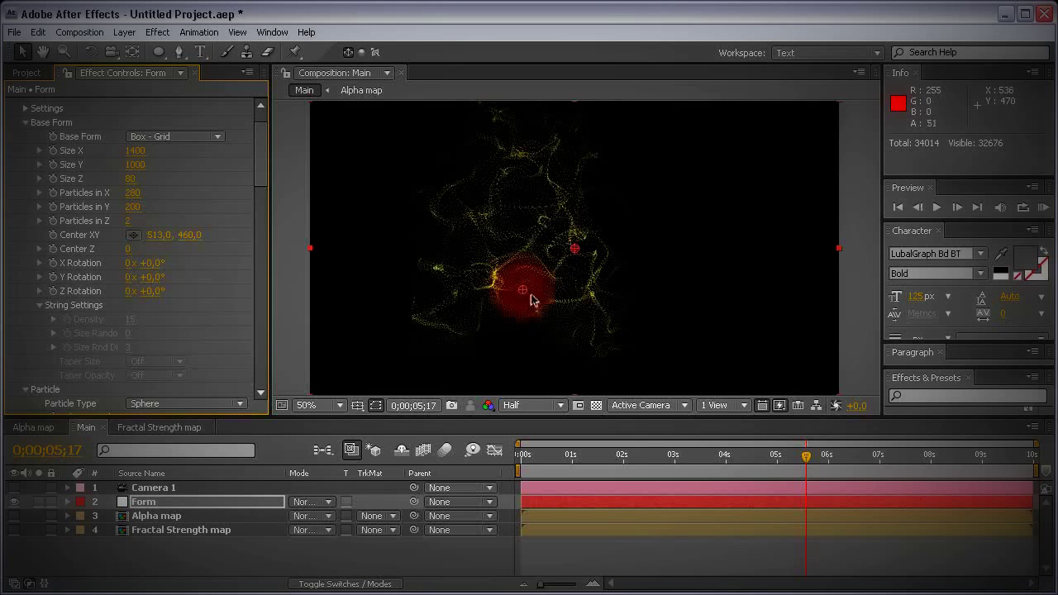
pyautogui.hotkey('ctrl', 'z')
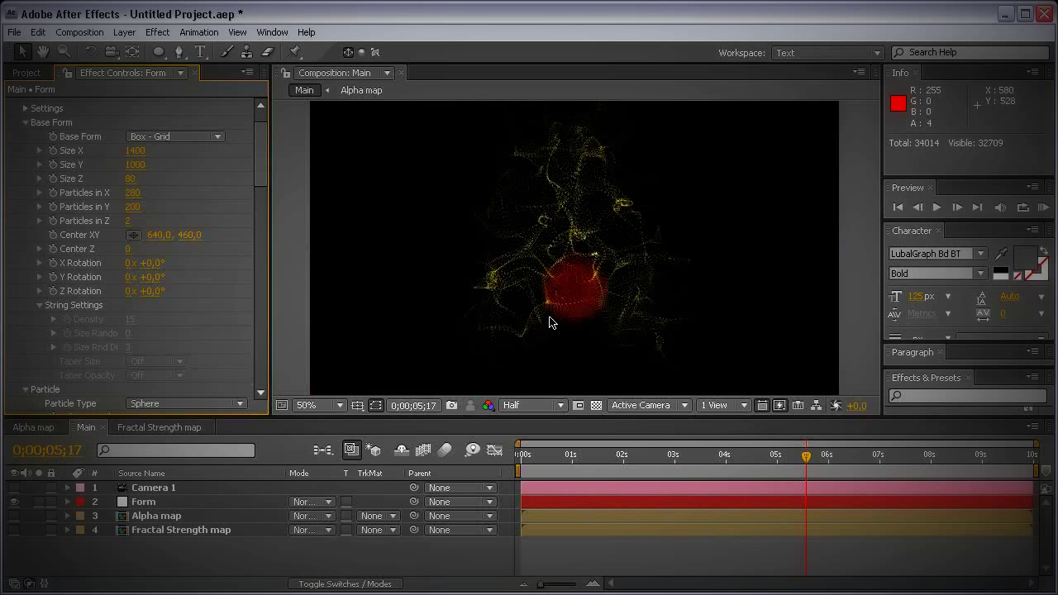
pyautogui.moveTo(261, 167); pyautogui.dragTo(261, 331)
pyautogui.scroll(-4, 261, 331)
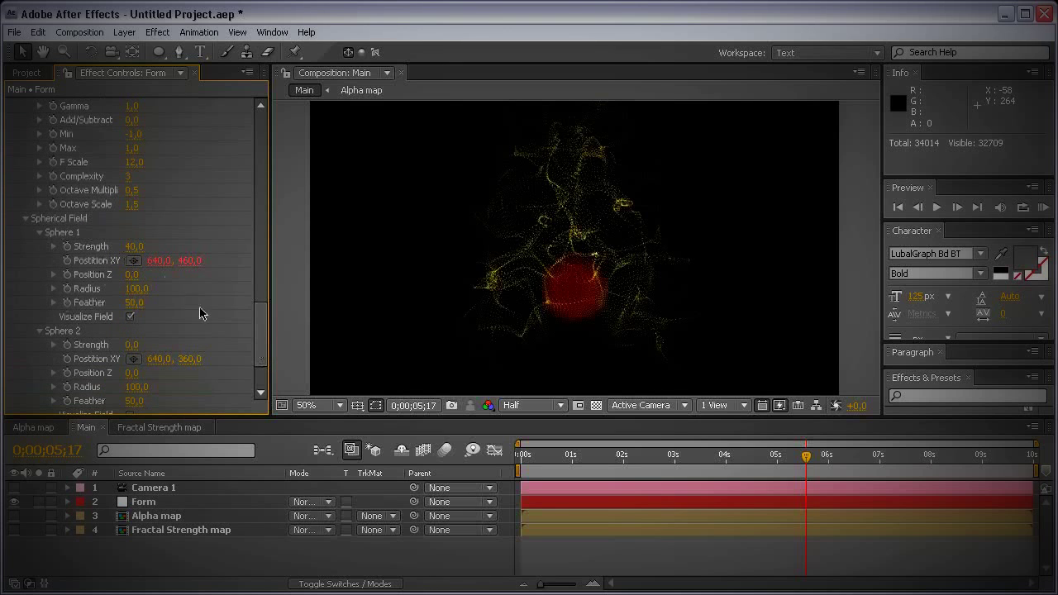
# Step: Try Sphere 1 Position Z values of 10, 50 and 100 with Camera 1 turned on
pyautogui.click(132, 274)
pyautogui.write('10')
pyautogui.press('Return')
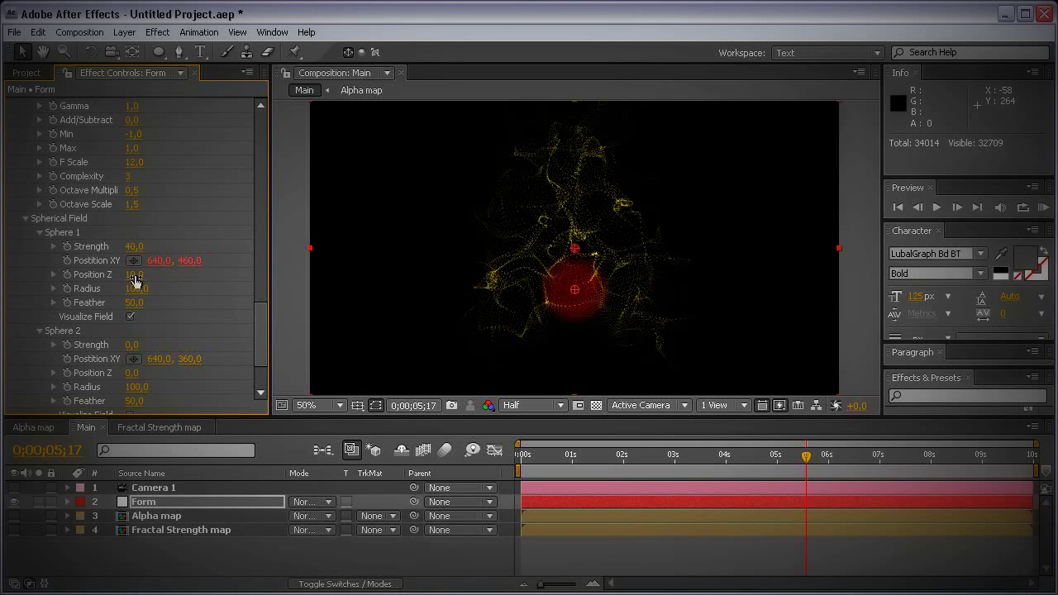
pyautogui.click(13, 491)
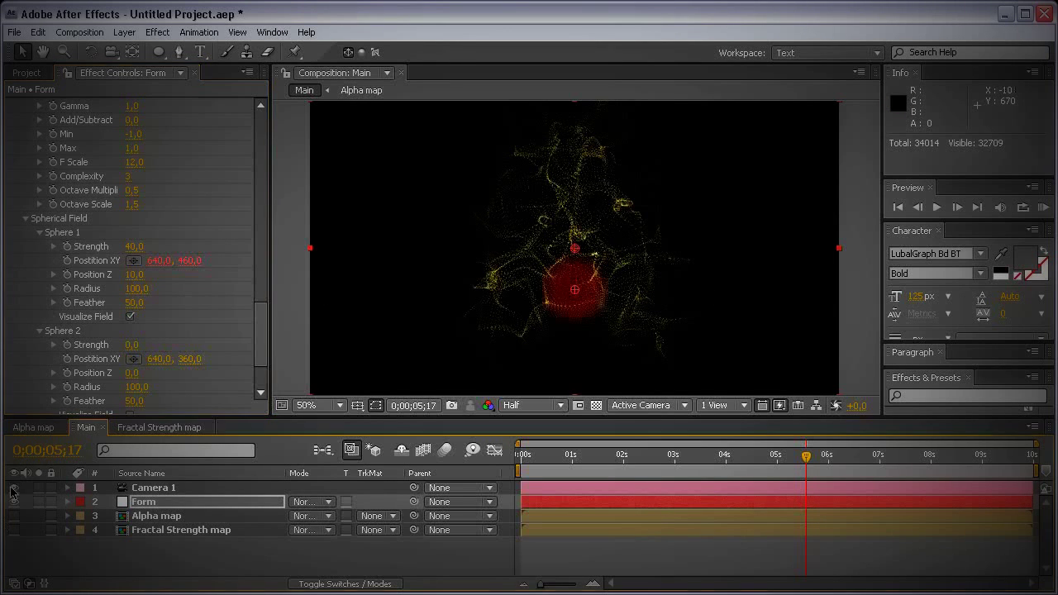
pyautogui.moveTo(143, 275); pyautogui.dragTo(189, 274)
pyautogui.click(137, 275)
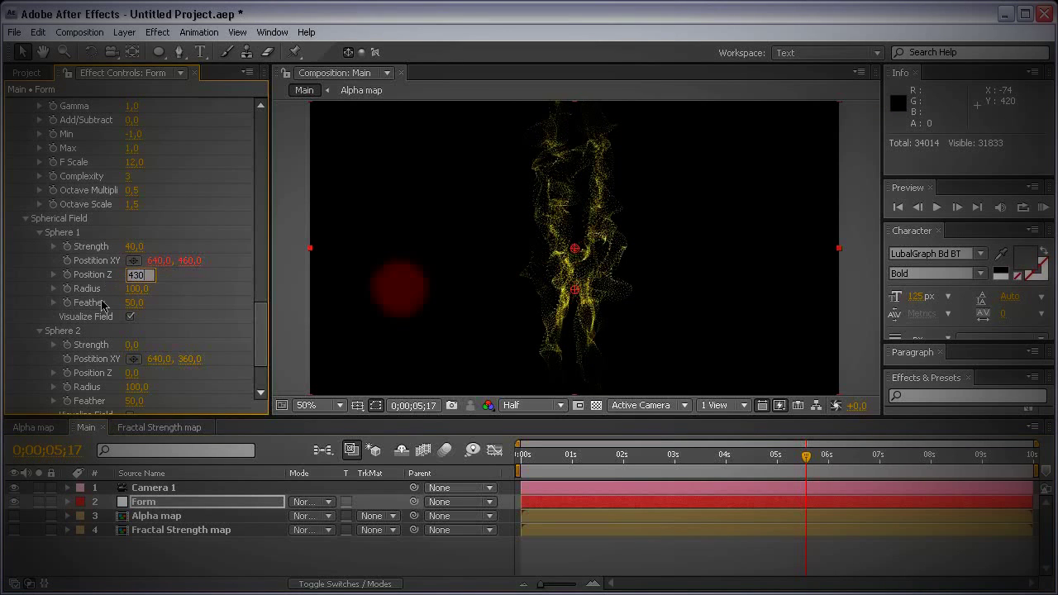
pyautogui.write('50')
pyautogui.press('Return')
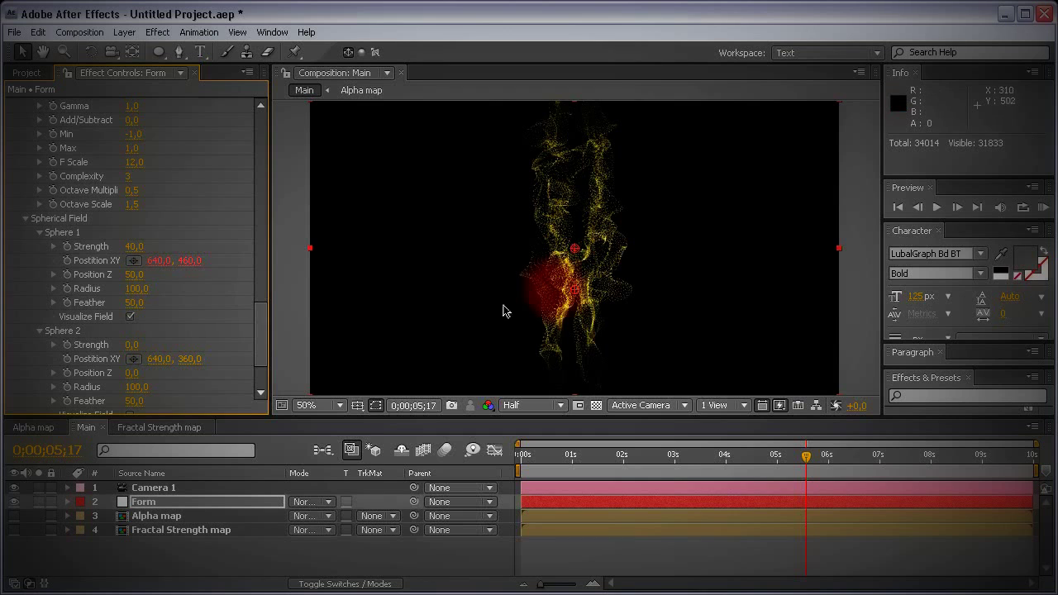
pyautogui.click(133, 275)
pyautogui.press('Return')
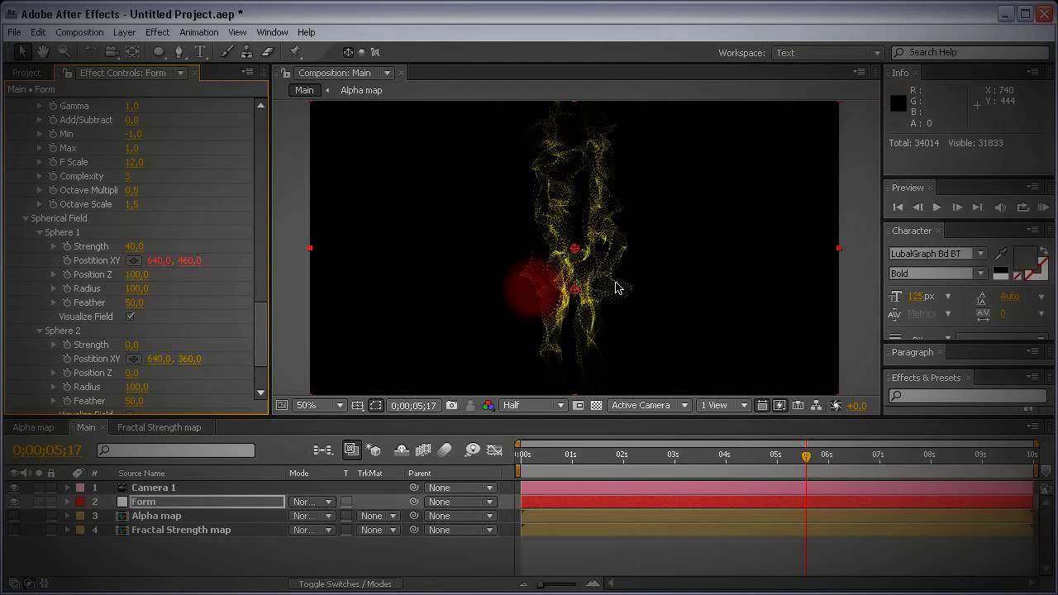
# Step: Reselect the Form layer, set Sphere 1 Position Z back to 10, and hide Camera 1
pyautogui.click(207, 493)
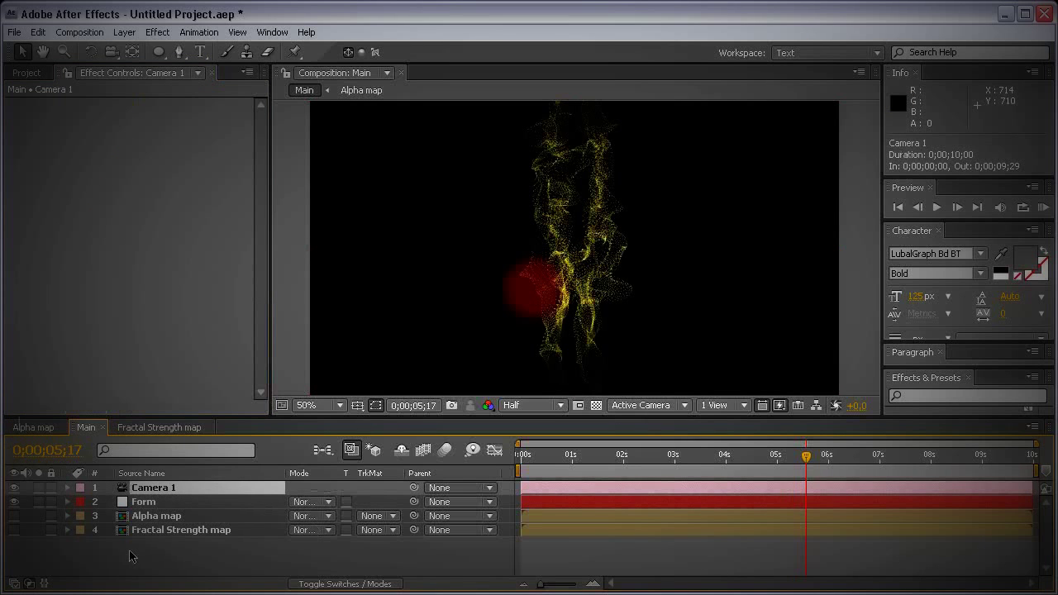
pyautogui.click(110, 501)
pyautogui.moveTo(266, 127); pyautogui.dragTo(264, 360)
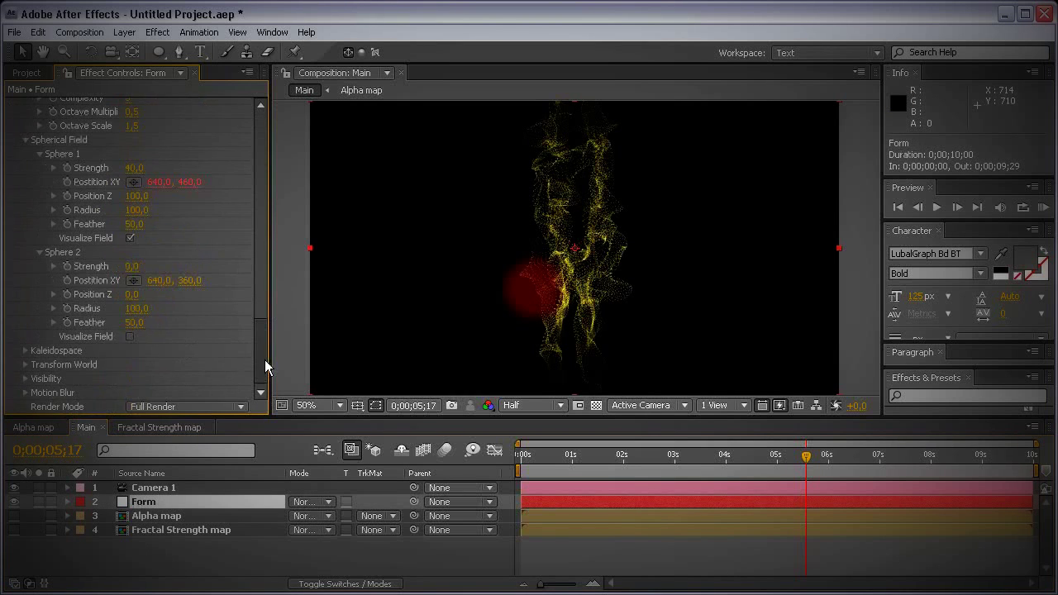
pyautogui.scroll(3, 265, 362)
pyautogui.click(137, 252)
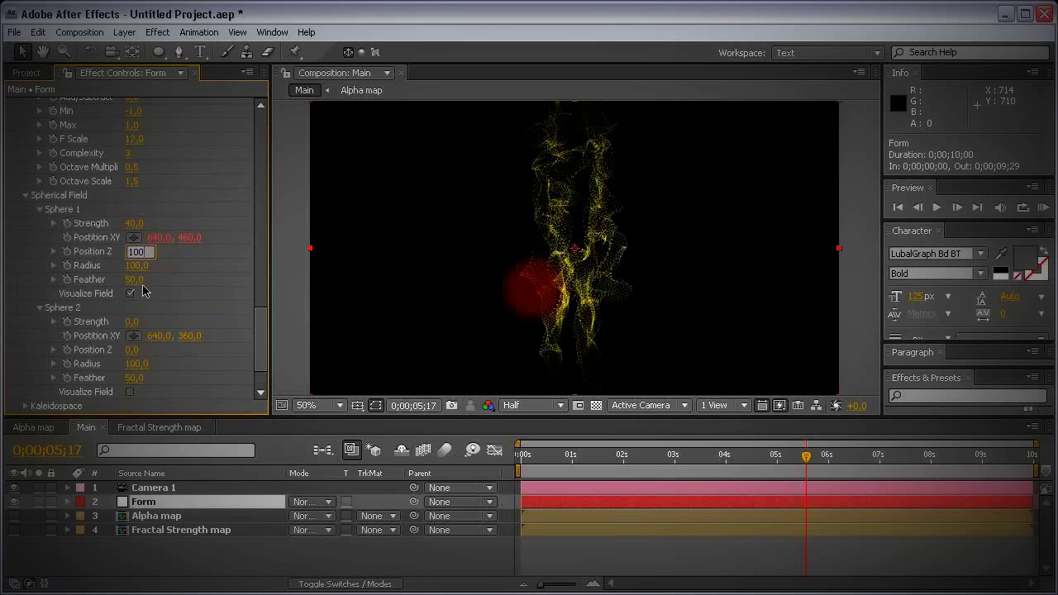
pyautogui.write('10')
pyautogui.press('Return')
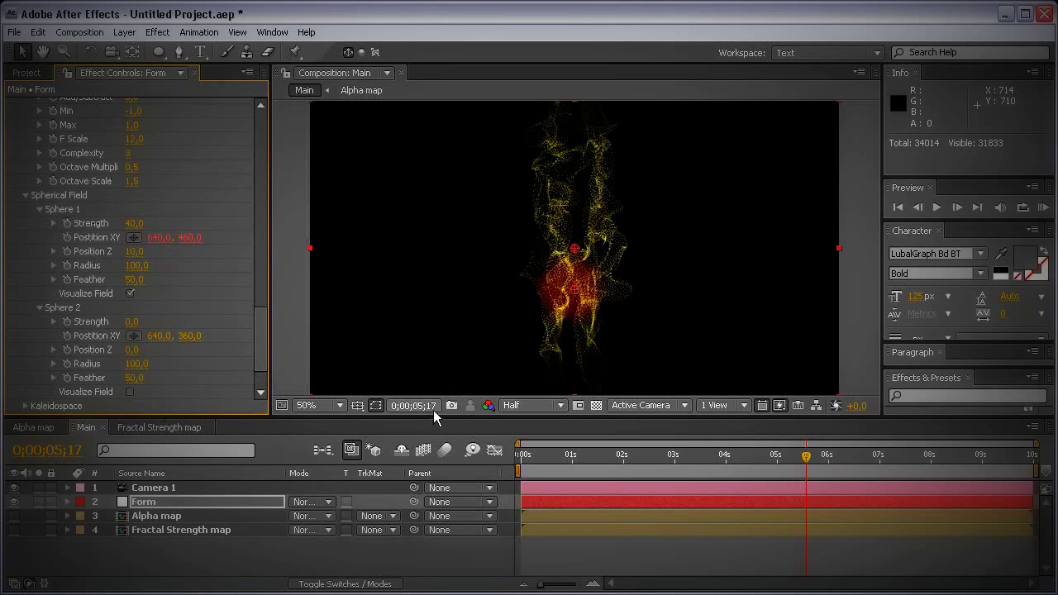
pyautogui.click(12, 487)
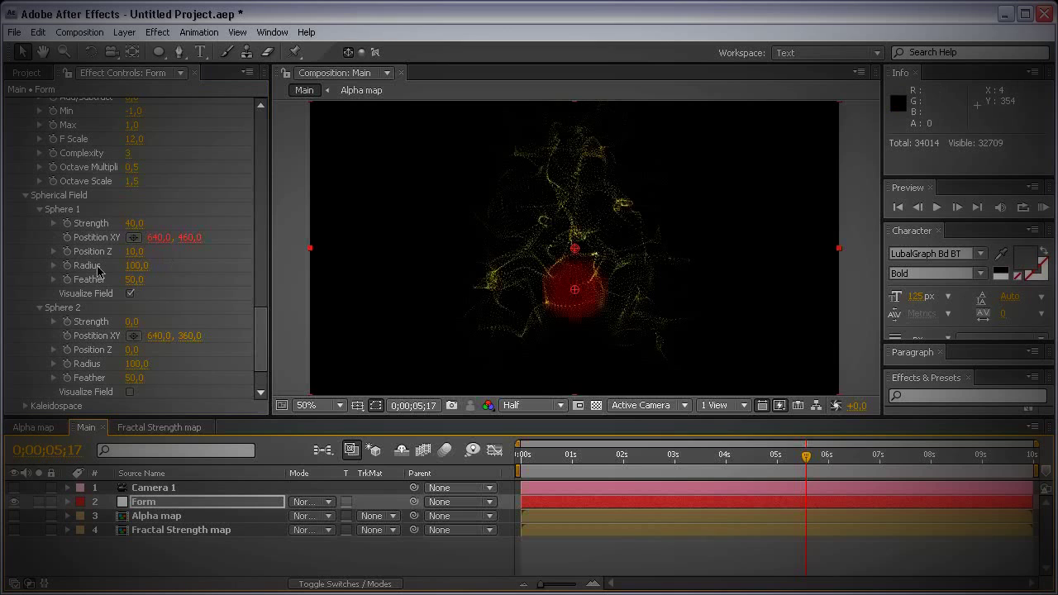
# Step: Give Sphere 1 a Radius of 350 and Feather of 100, and uncheck Visualize Field
pyautogui.click(134, 267)
pyautogui.write('350')
pyautogui.press('Return')
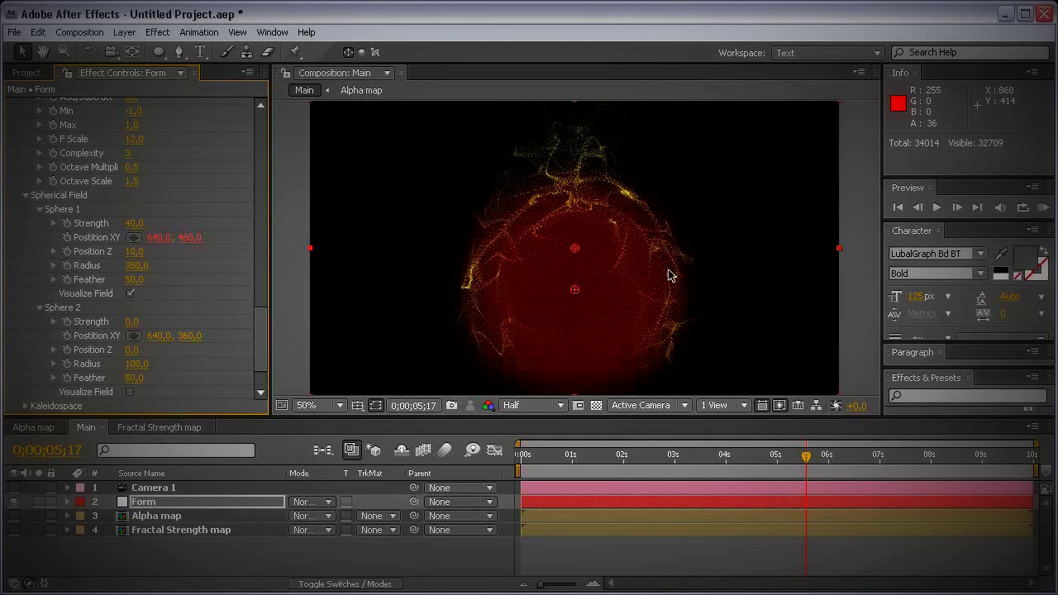
pyautogui.click(133, 280)
pyautogui.write('1')
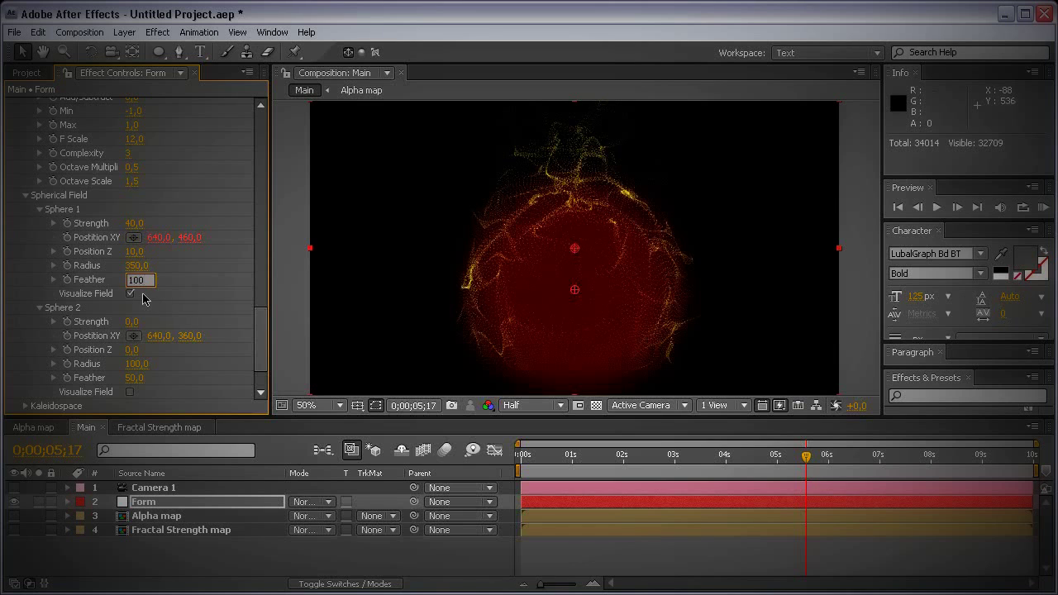
pyautogui.write('00')
pyautogui.press('Return')
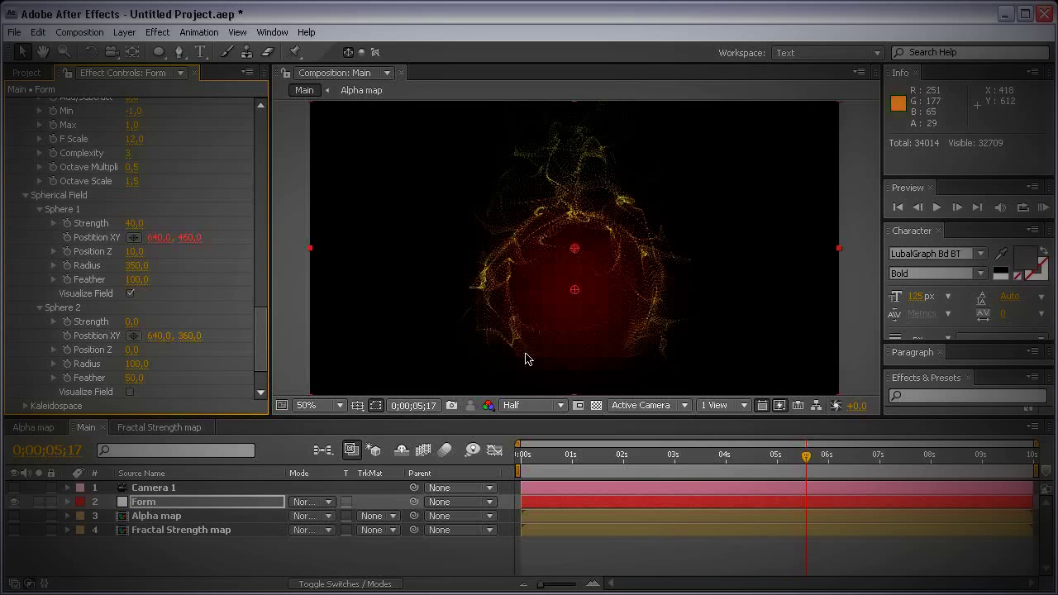
pyautogui.click(129, 294)
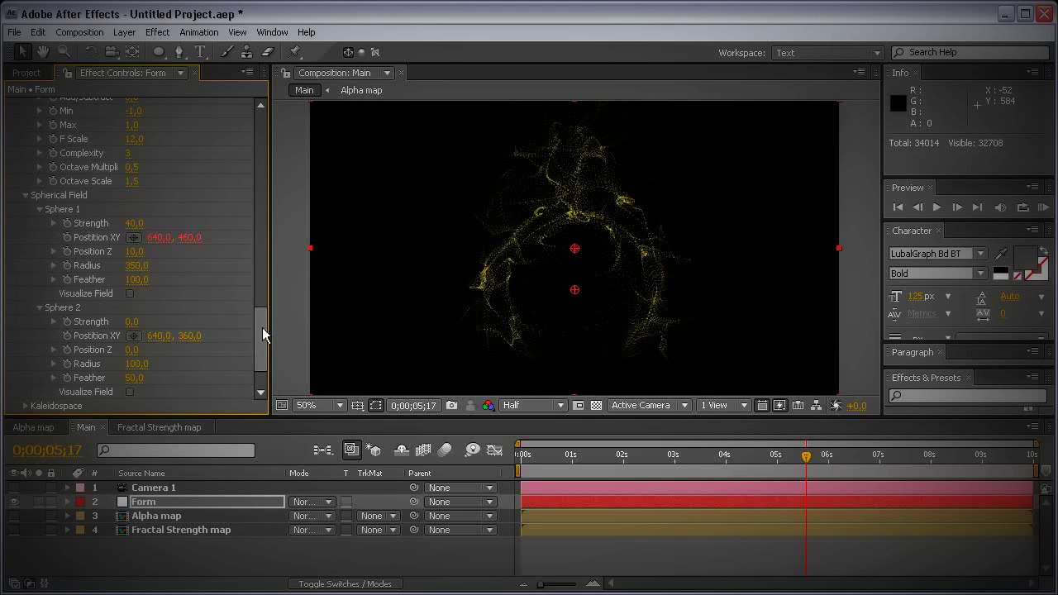
pyautogui.moveTo(262, 328); pyautogui.dragTo(251, 127)
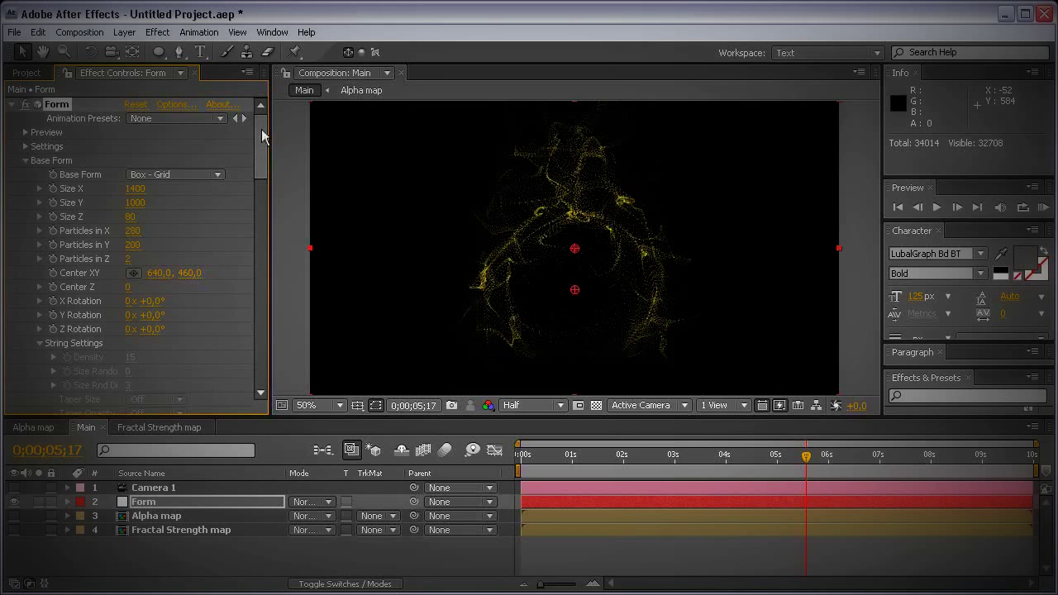
pyautogui.hotkey('ctrl', 'shift', 'a')
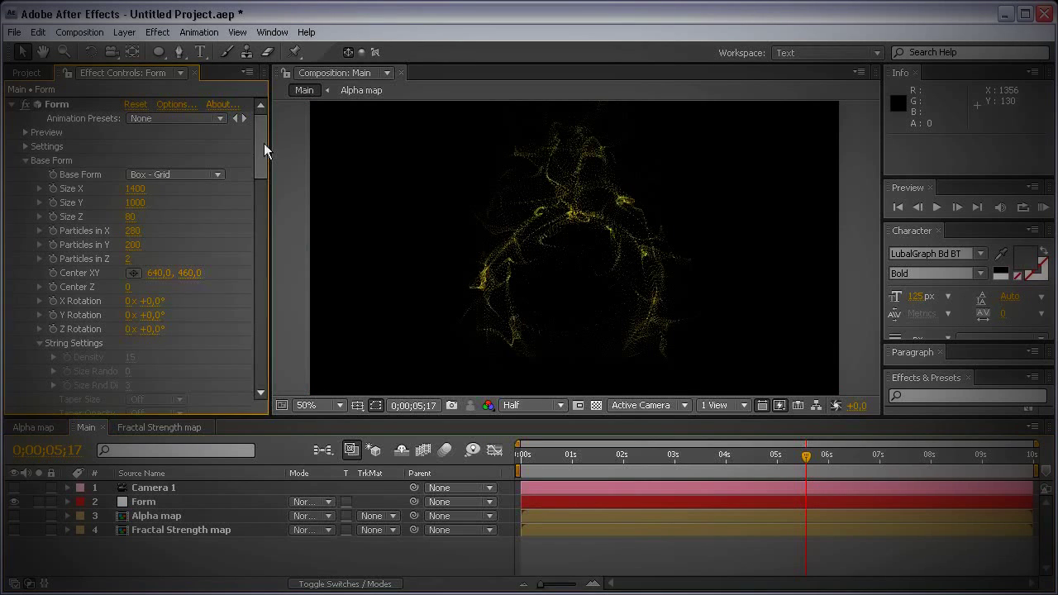
pyautogui.moveTo(256, 158)
pyautogui.mouseDown()
pyautogui.moveTo(260, 200)
pyautogui.moveTo(262, 139)
pyautogui.mouseUp()
# Step: Set Form's Particles in X to 2800, Particles in Y to 2000, and particle Opacity to 10
pyautogui.write('2')
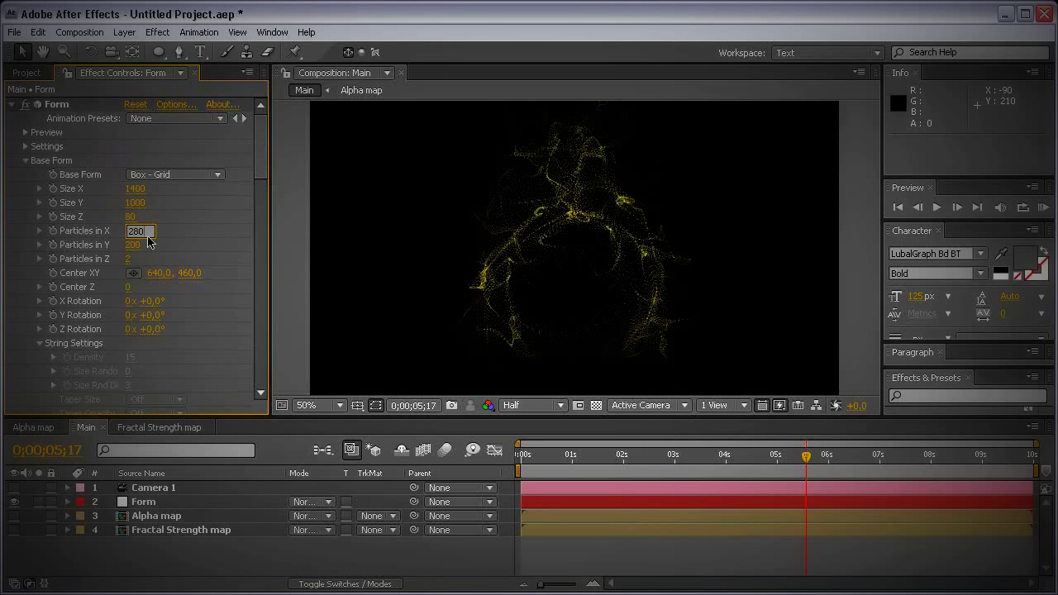
pyautogui.press('Tab')
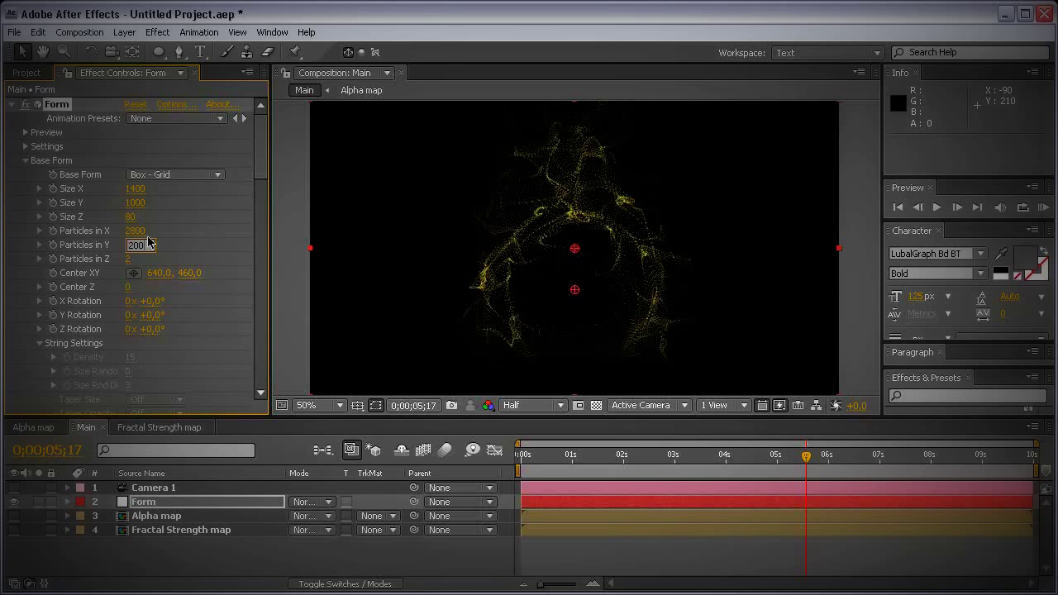
pyautogui.press('Return')
pyautogui.moveTo(262, 147); pyautogui.dragTo(259, 208)
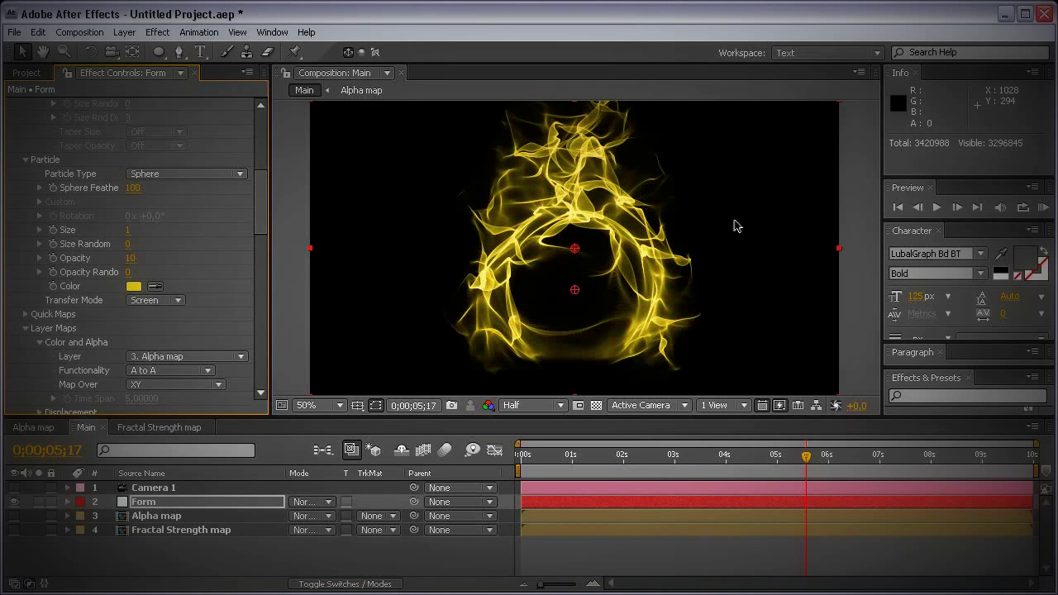
pyautogui.press('`')
pyautogui.press('h')
pyautogui.moveTo(677, 226); pyautogui.dragTo(664, 170)
pyautogui.press('v')
pyautogui.press(',')
pyautogui.press(',')
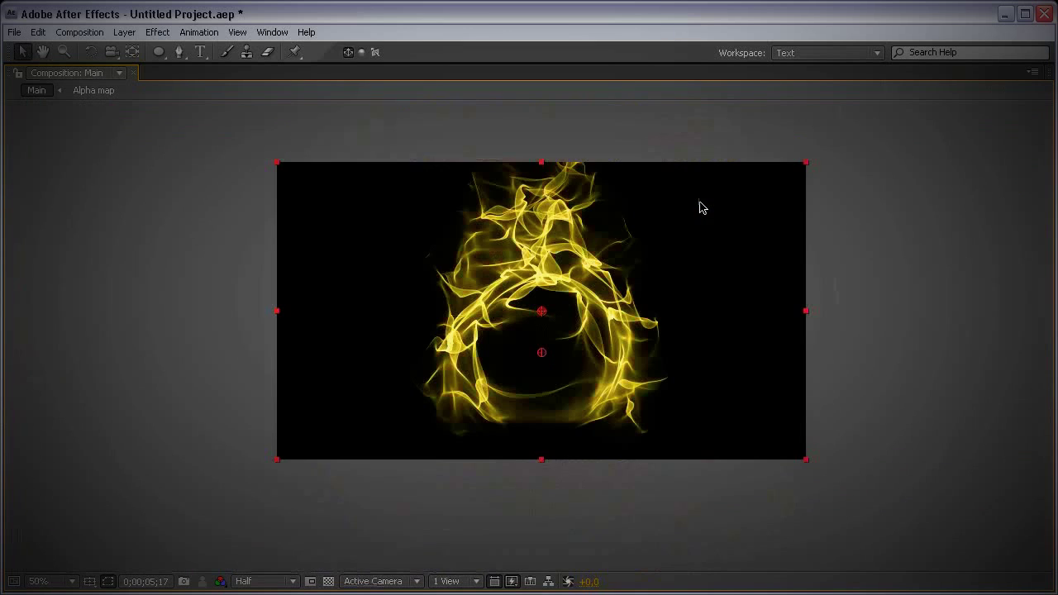
pyautogui.press('.')
pyautogui.press('.')
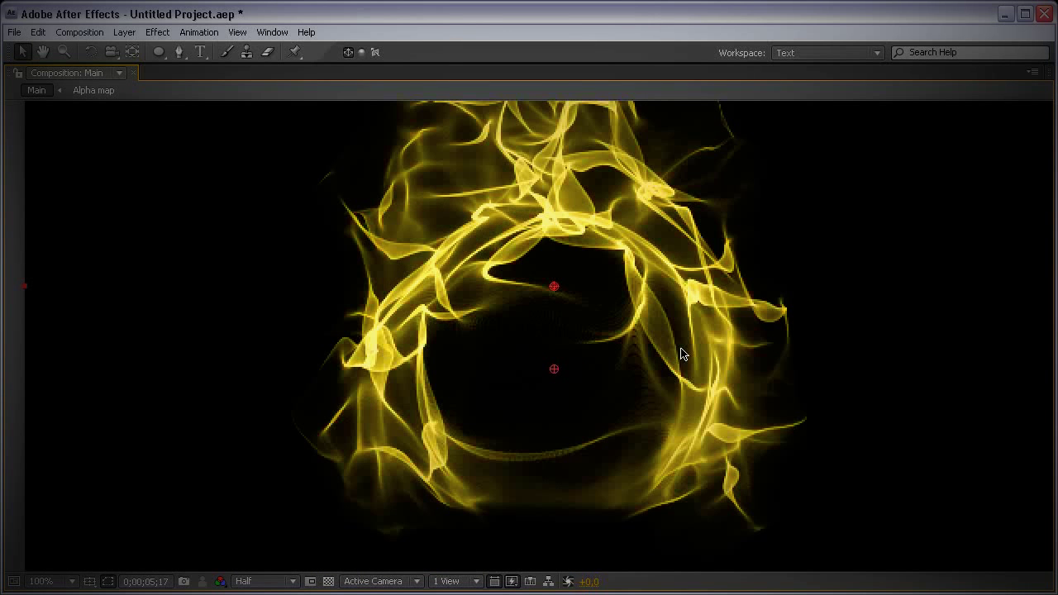
pyautogui.press('h')
pyautogui.moveTo(667, 234); pyautogui.dragTo(678, 293)
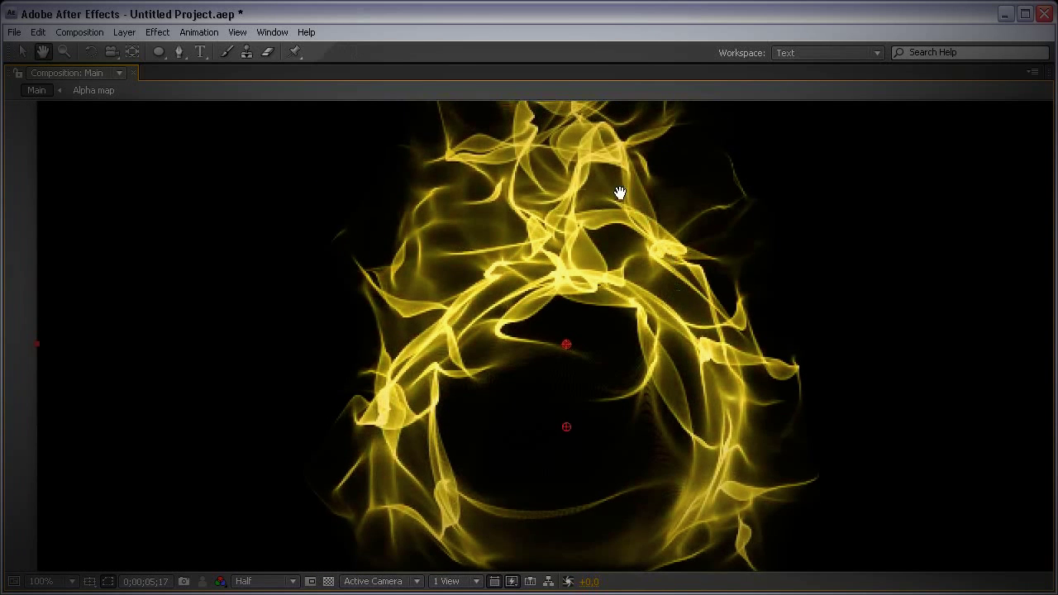
pyautogui.moveTo(619, 193); pyautogui.dragTo(645, 249)
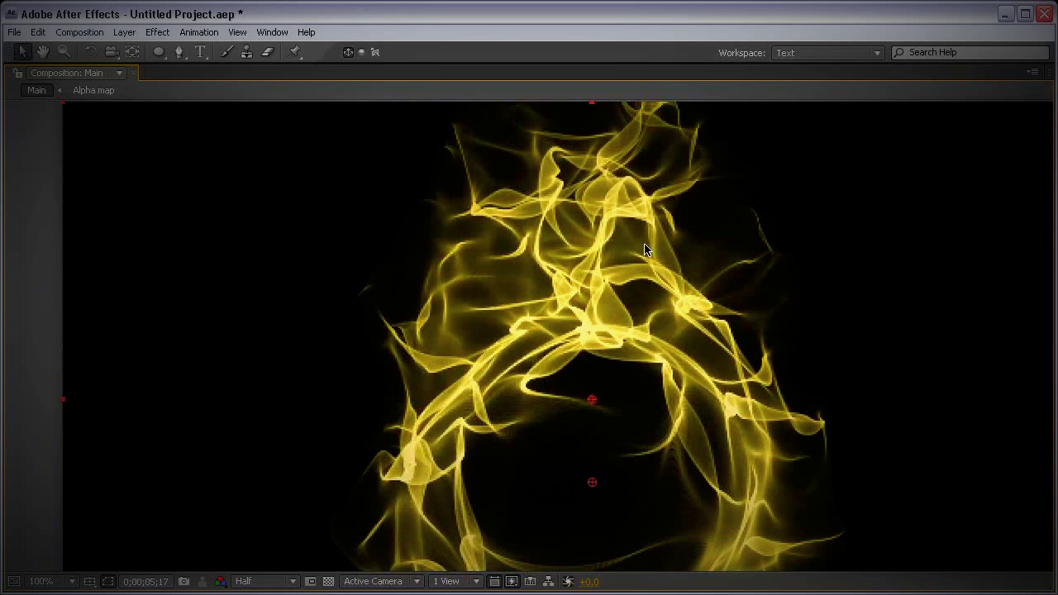
pyautogui.press(',')
pyautogui.press(',')
pyautogui.press('`')
pyautogui.moveTo(647, 296); pyautogui.dragTo(634, 265)
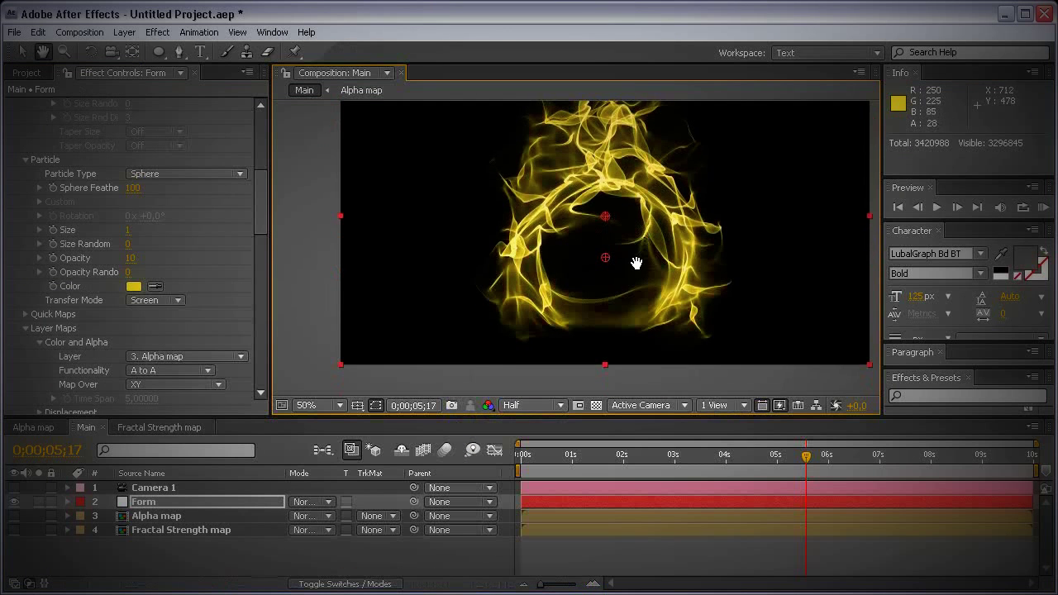
pyautogui.press('v')
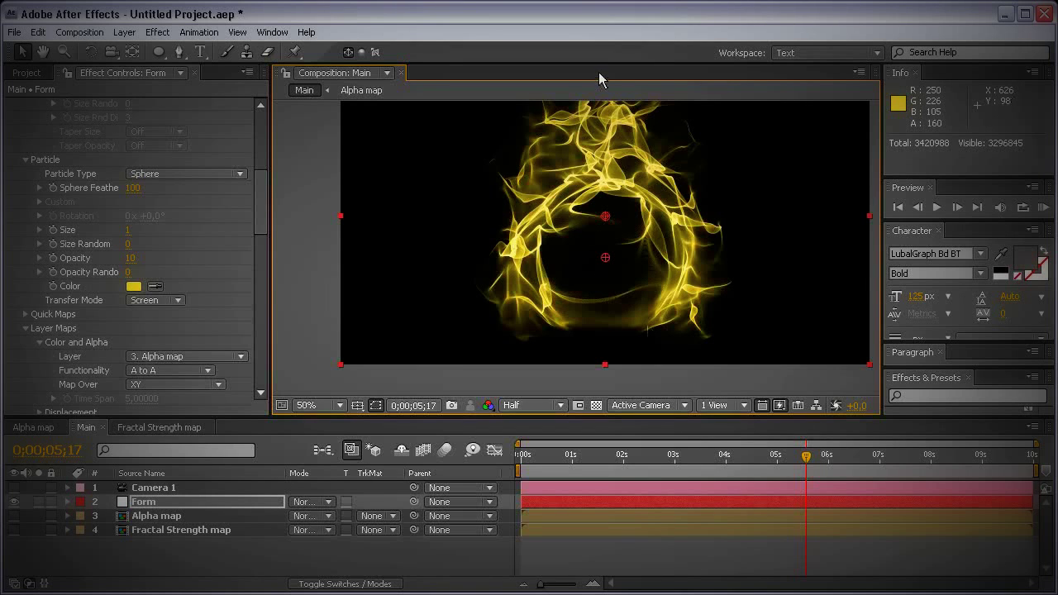
# Step: Move the playhead to 0;00;04;03 and open the Fractal Strength map composition
pyautogui.click(731, 459)
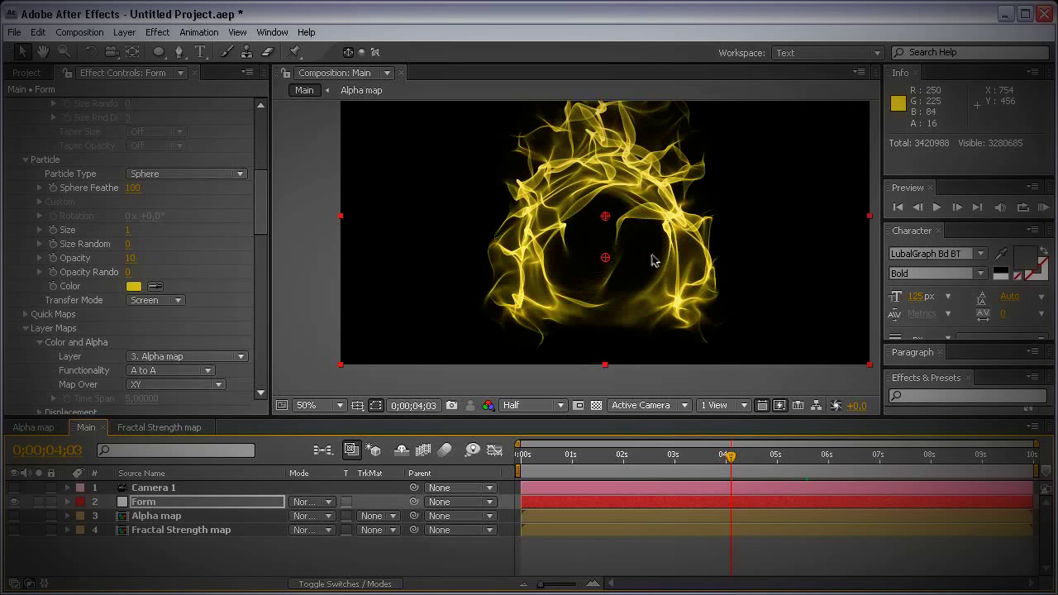
pyautogui.click(192, 427)
# Step: Select the teardrop-mask Black Solid 1 and scrub its Mask Expansion up to 78 pixels
pyautogui.click(153, 504)
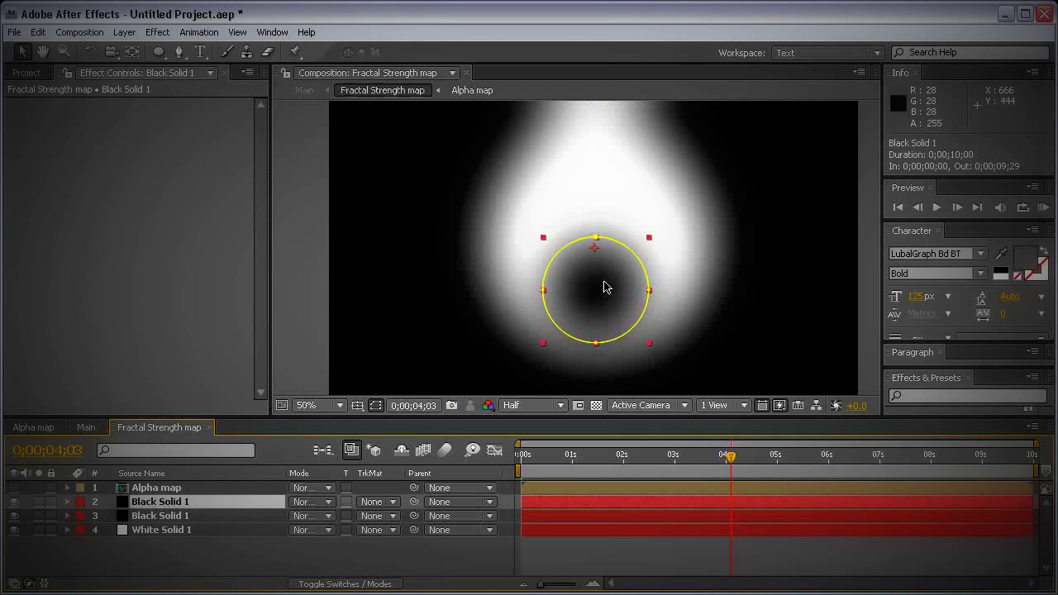
pyautogui.click(159, 516)
pyautogui.moveTo(636, 234); pyautogui.dragTo(645, 300)
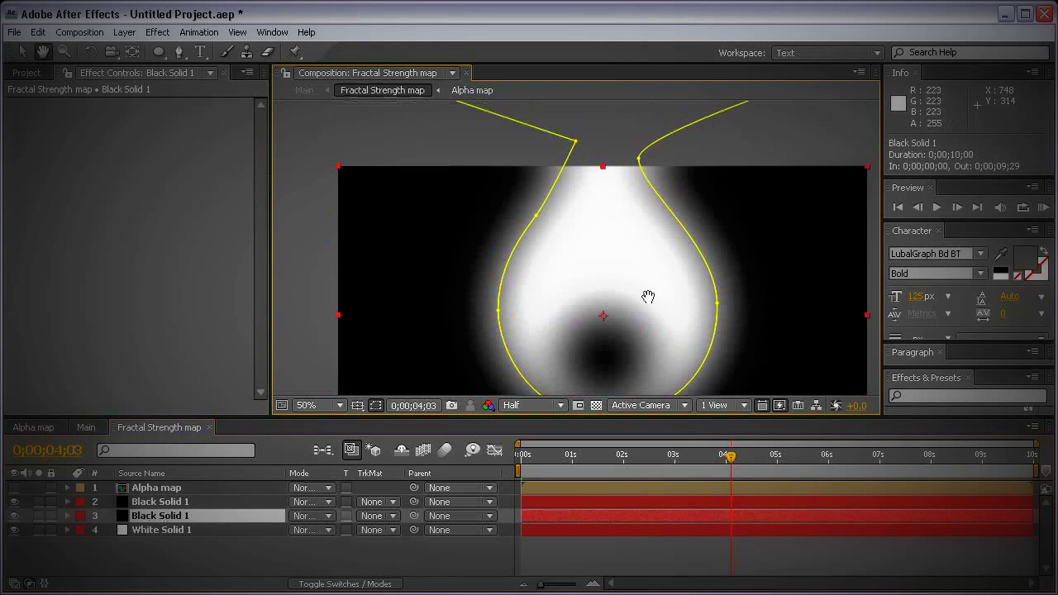
pyautogui.press('m')
pyautogui.press('m')
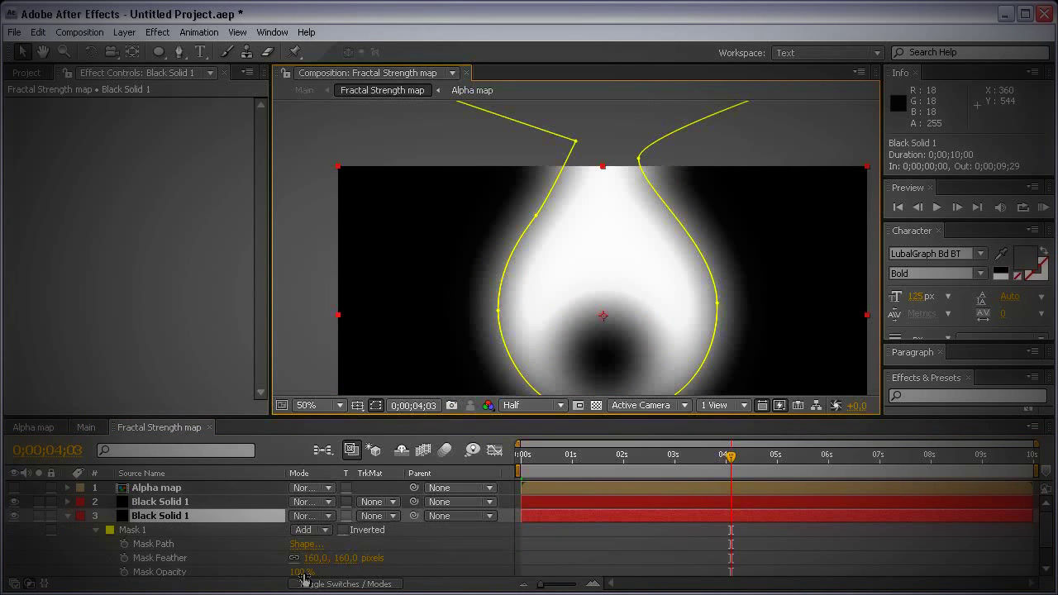
pyautogui.scroll(-1, 312, 565)
pyautogui.moveTo(305, 555)
pyautogui.mouseDown()
pyautogui.moveTo(361, 553)
pyautogui.moveTo(323, 549)
pyautogui.mouseUp()
pyautogui.click(86, 428)
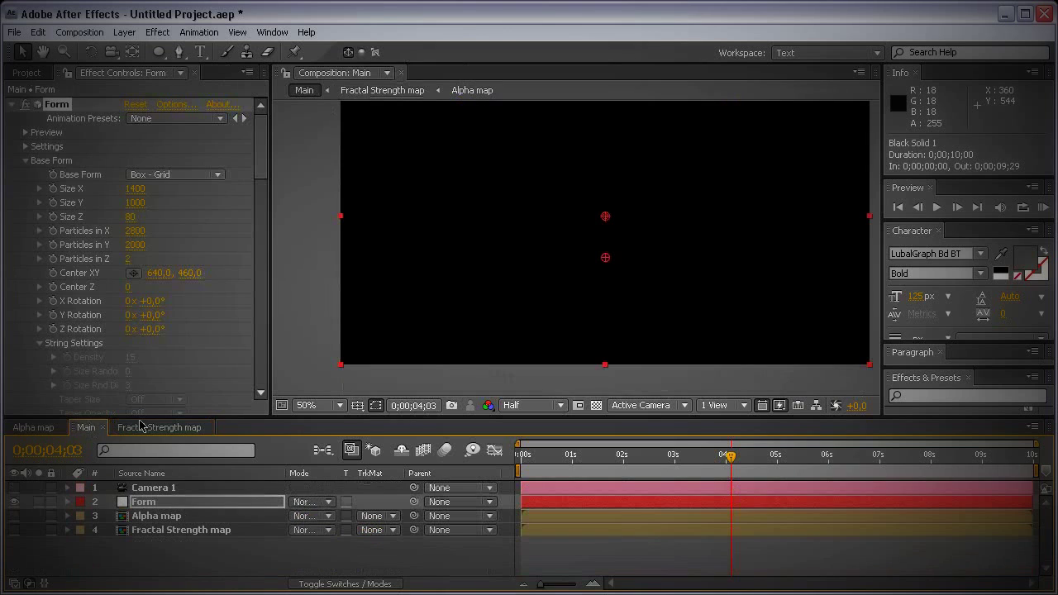
pyautogui.click(486, 554)
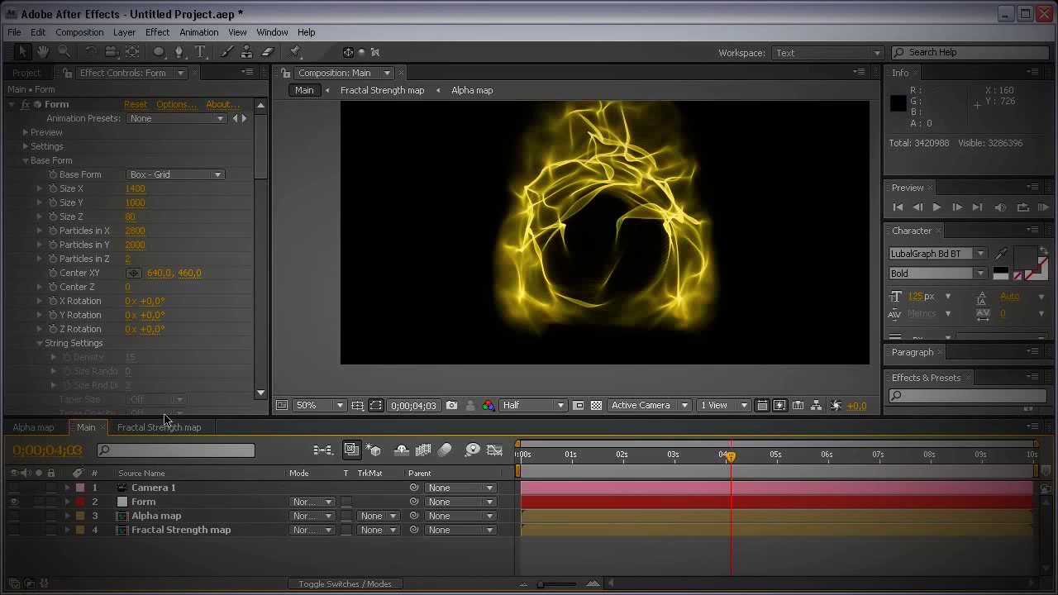
# Step: In Fractal Strength map, set the teardrop Mask Expansion to 25 pixels, undoing a feather tweak
pyautogui.click(193, 428)
pyautogui.click(308, 554)
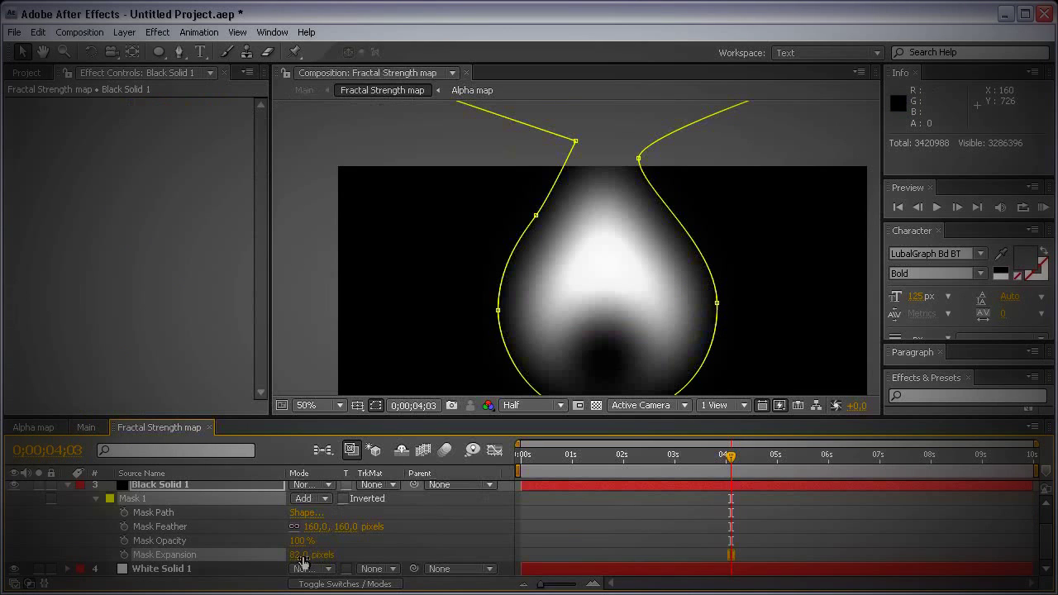
pyautogui.write('25')
pyautogui.press('Return')
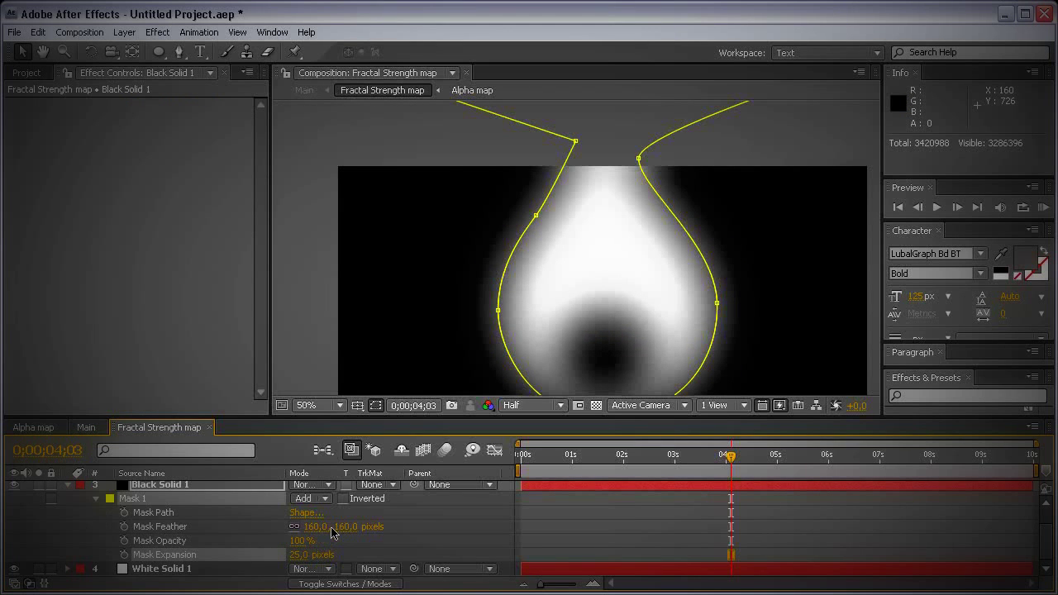
pyautogui.moveTo(335, 527); pyautogui.dragTo(335, 526)
pyautogui.hotkey('ctrl', 'z')
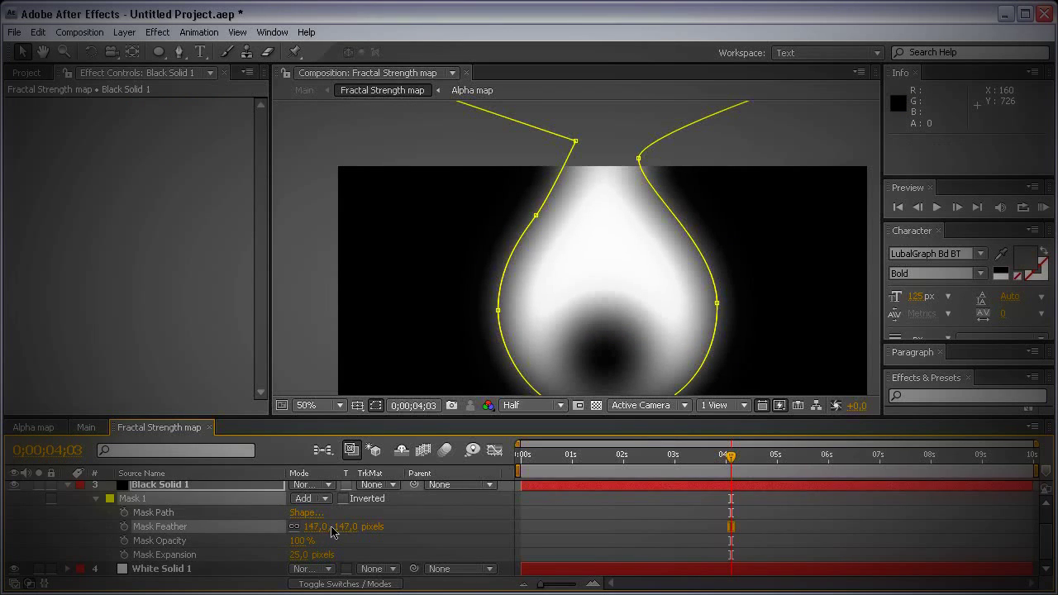
# Step: Free-transform the circle mask on Black Solid 1 to scale it down and nudge it upward
pyautogui.scroll(2, 162, 534)
pyautogui.click(176, 508)
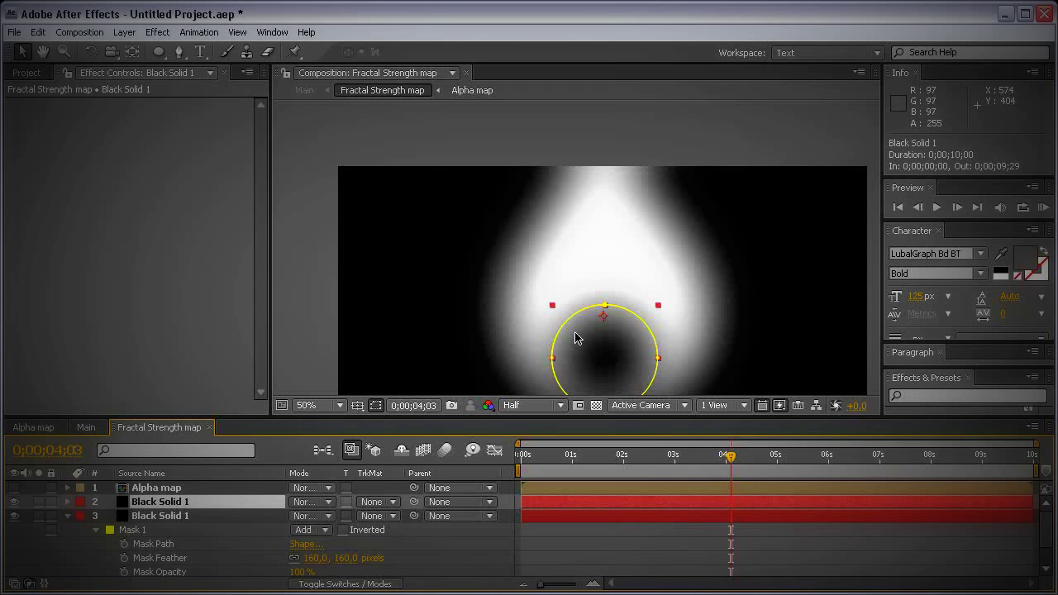
pyautogui.scroll(-2, 578, 323)
pyautogui.doubleClick(603, 266)
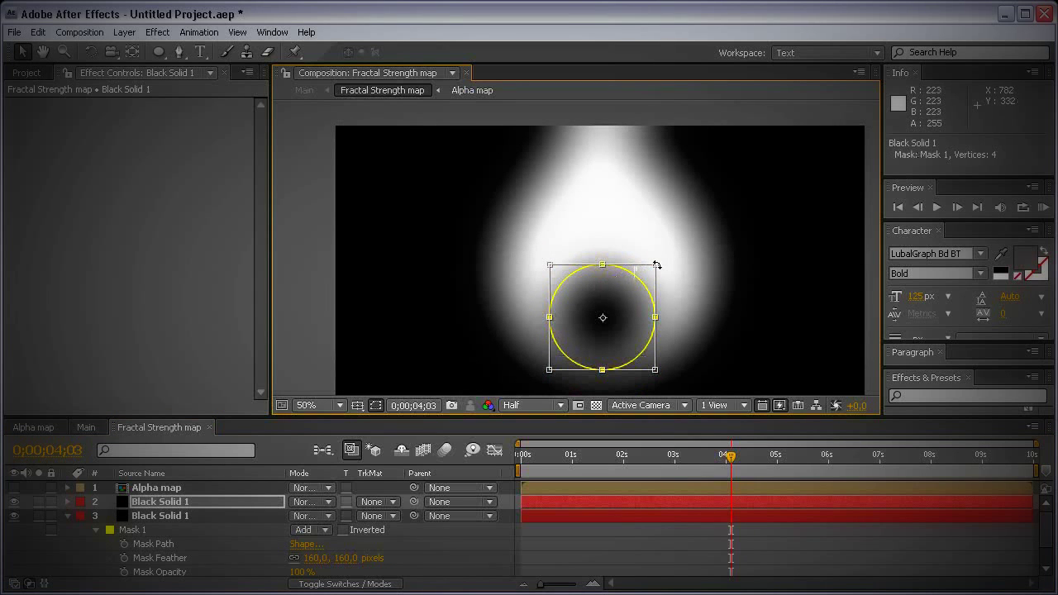
pyautogui.moveTo(653, 265); pyautogui.dragTo(650, 269)
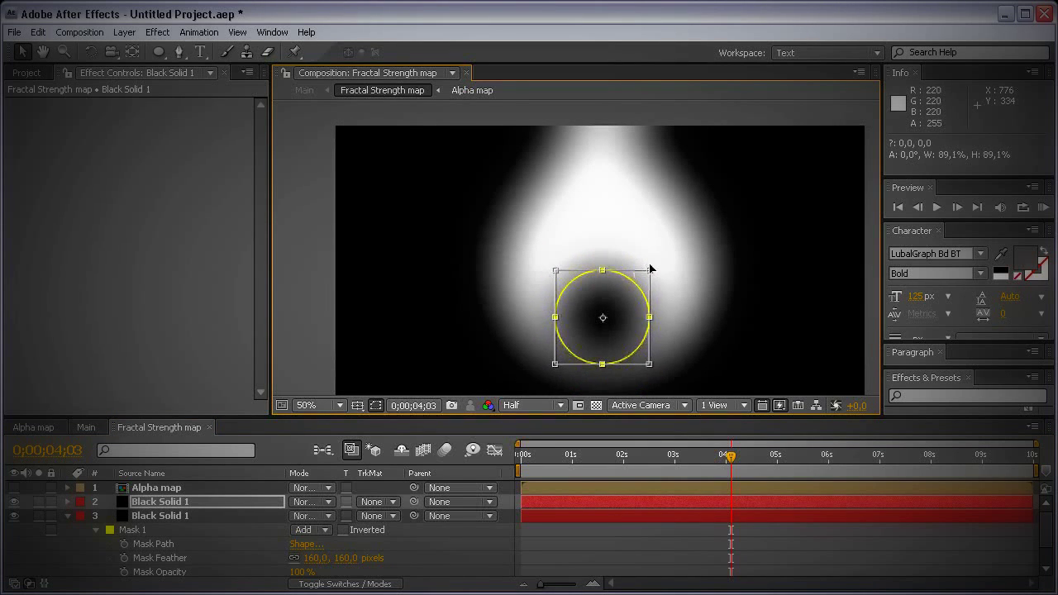
pyautogui.moveTo(627, 319); pyautogui.dragTo(634, 309)
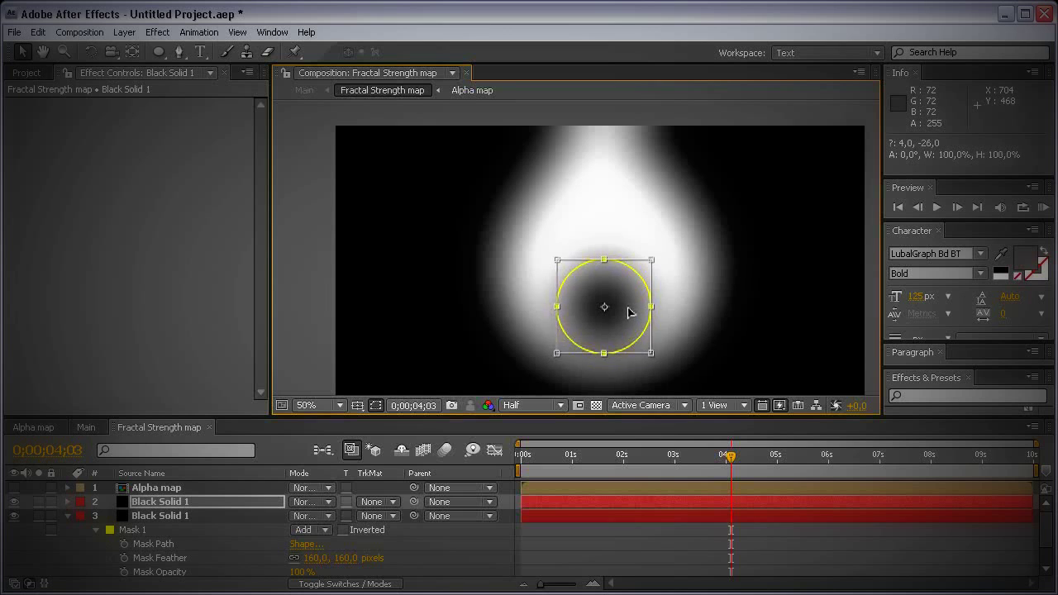
pyautogui.press('Return')
# Step: In Alpha map, give the [Map] layer's mask a Mask Expansion of -10 pixels, then return to Main
pyautogui.click(37, 428)
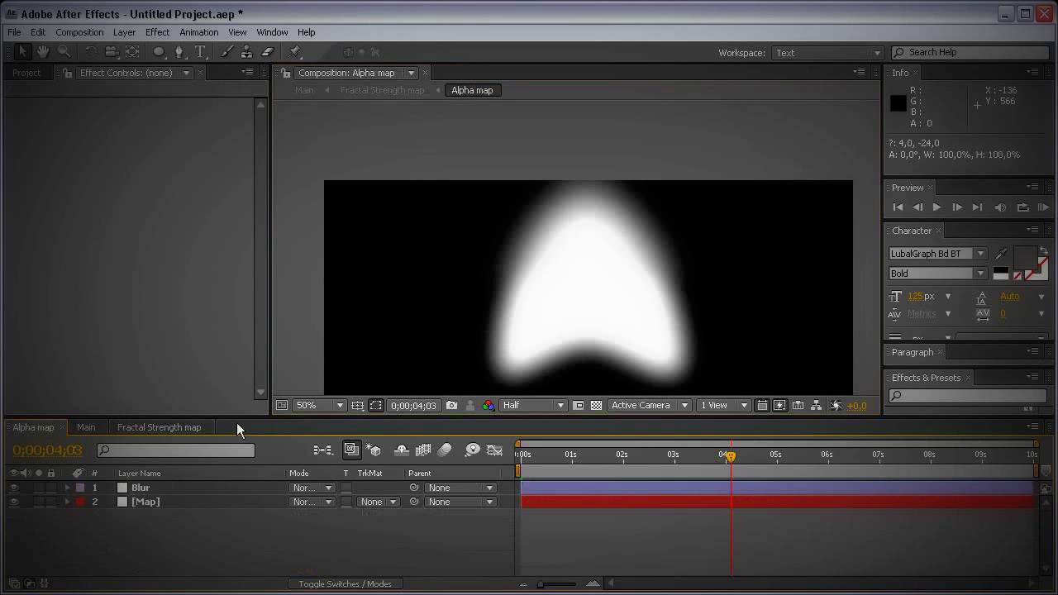
pyautogui.click(176, 508)
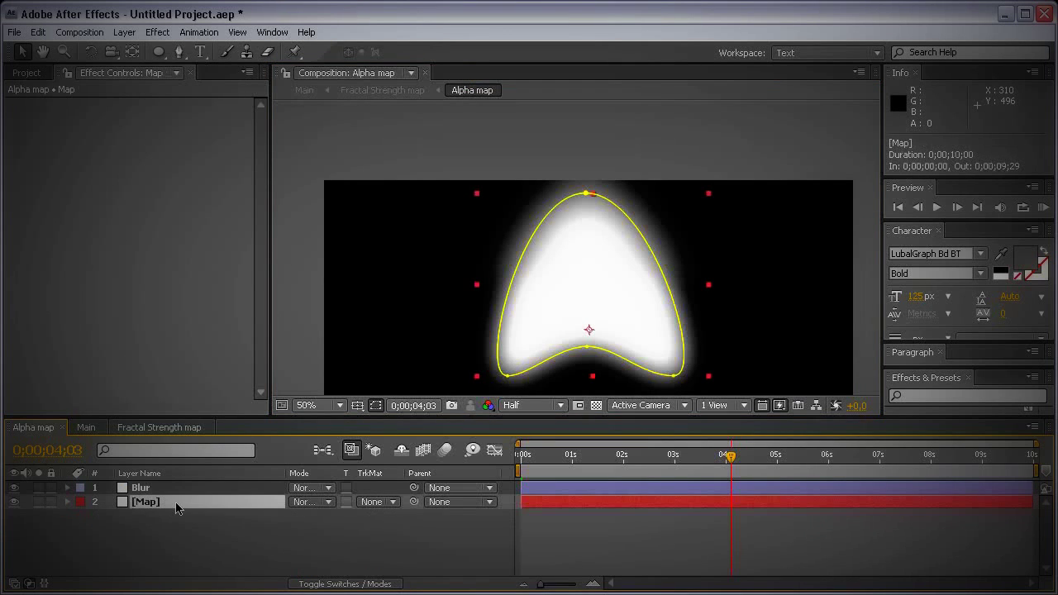
pyautogui.press('m')
pyautogui.press('m')
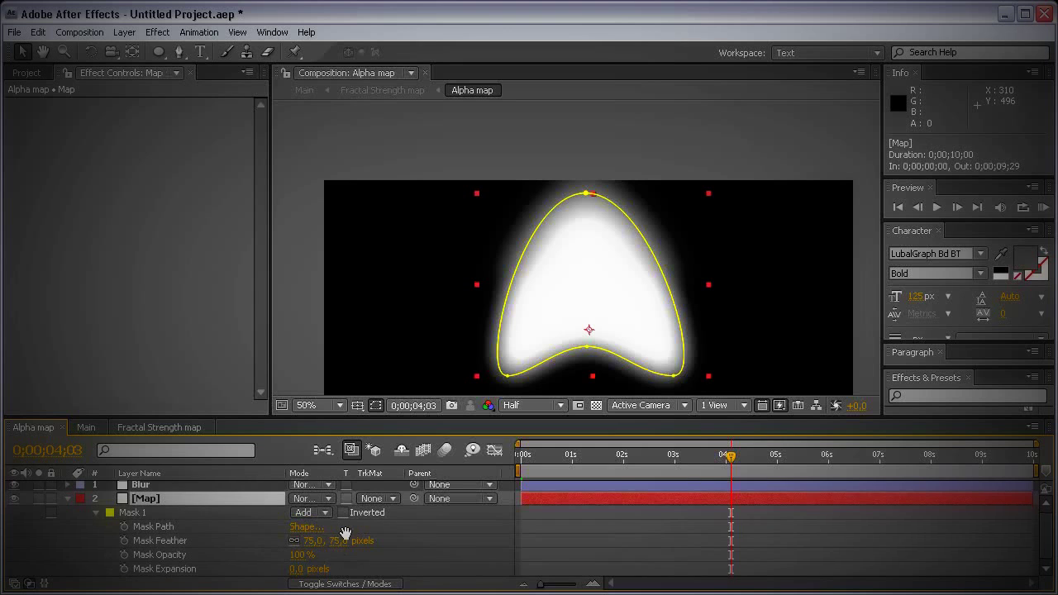
pyautogui.click(295, 568)
pyautogui.moveTo(296, 569); pyautogui.dragTo(286, 569)
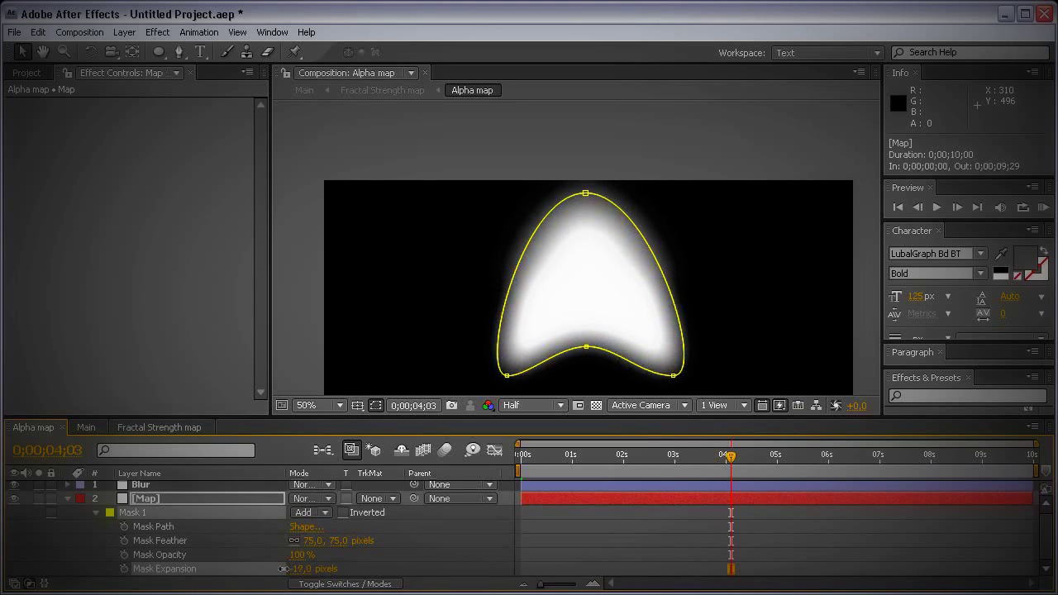
pyautogui.click(299, 569)
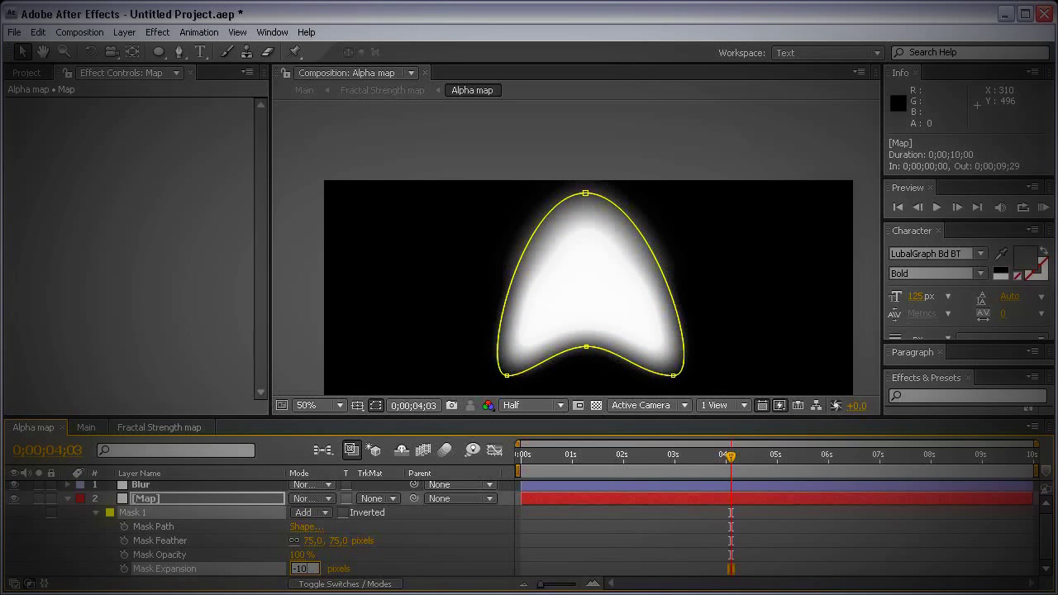
pyautogui.write('-10')
pyautogui.press('Return')
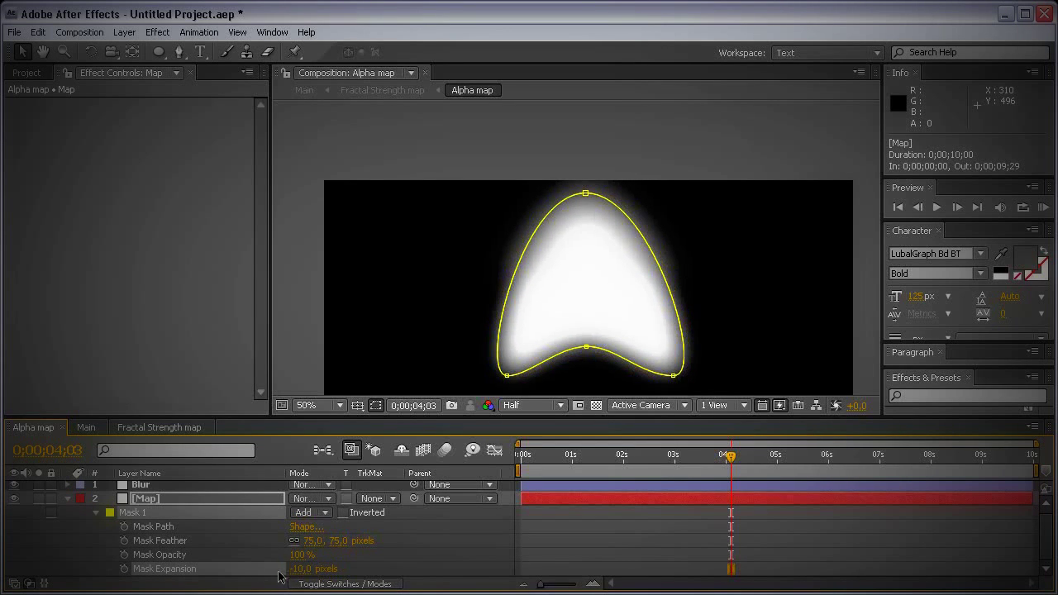
pyautogui.click(67, 499)
pyautogui.click(86, 427)
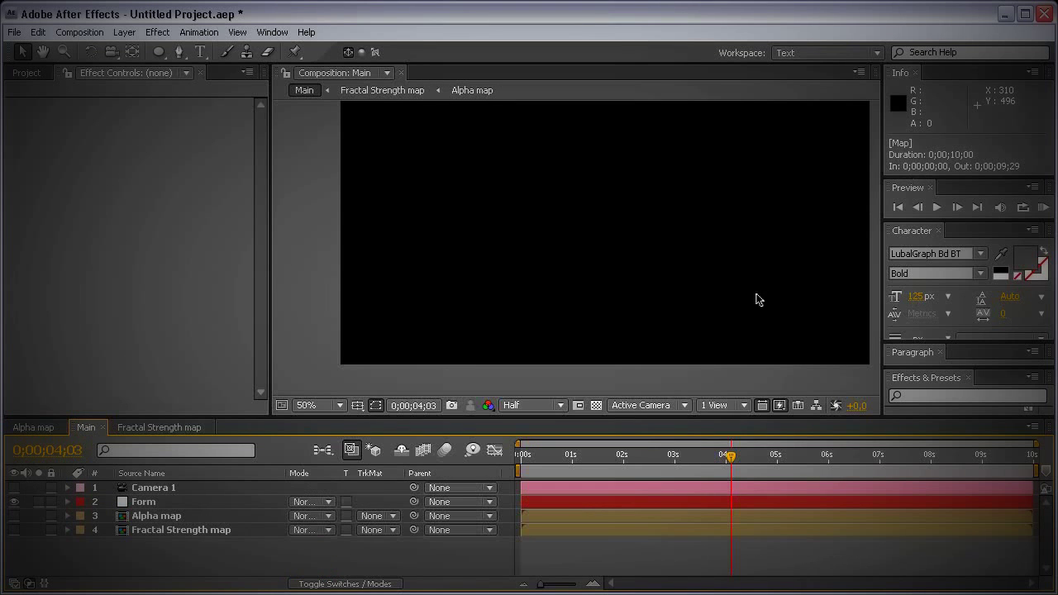
# Step: Fit the composition in the viewer, select the Form layer, and scroll Effect Controls to Spherical Field
pyautogui.click(306, 405)
pyautogui.click(310, 418)
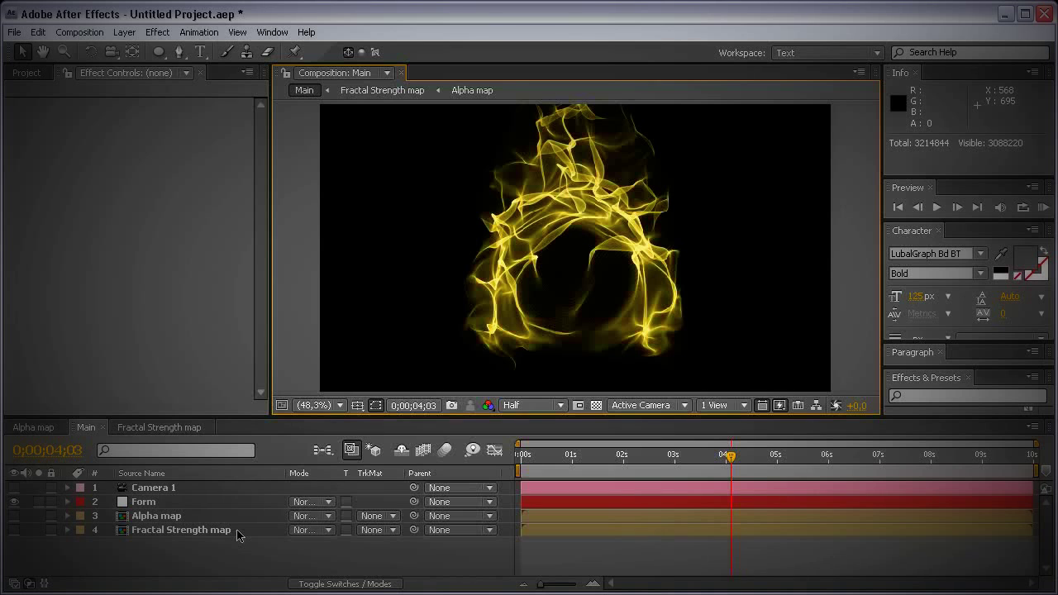
pyautogui.click(173, 504)
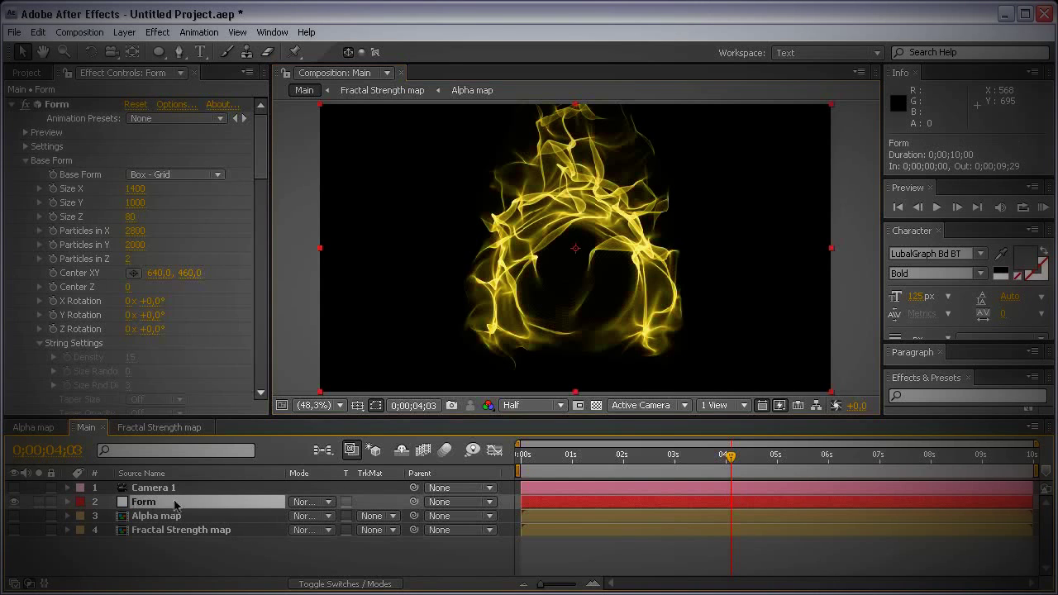
pyautogui.moveTo(260, 124); pyautogui.dragTo(260, 331)
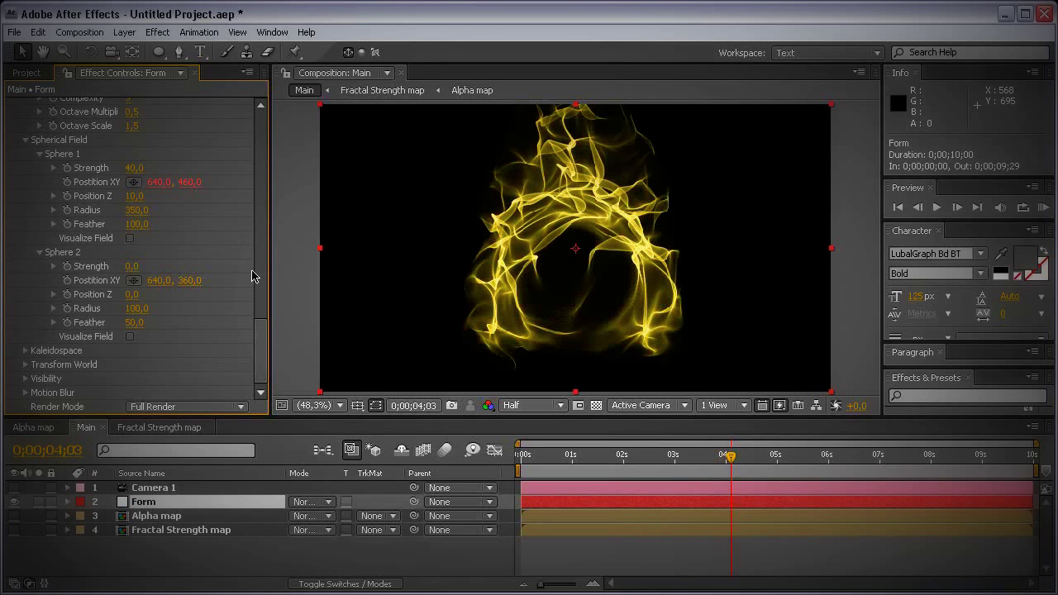
pyautogui.moveTo(258, 331); pyautogui.dragTo(257, 318)
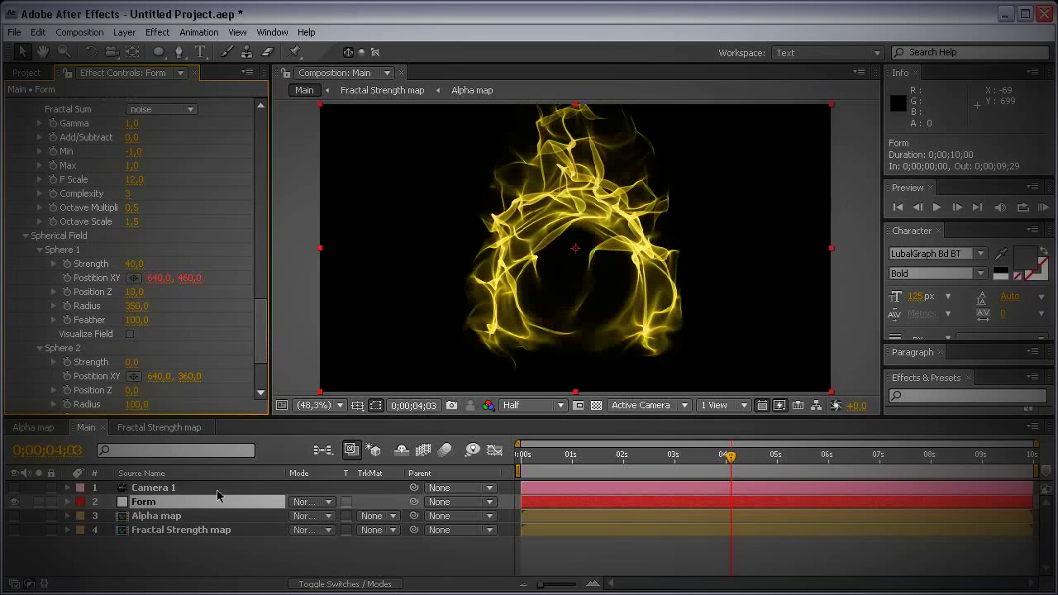
# Step: Remove the existing expression from Sphere 1's Position XY
pyautogui.press('e')
pyautogui.press('e')
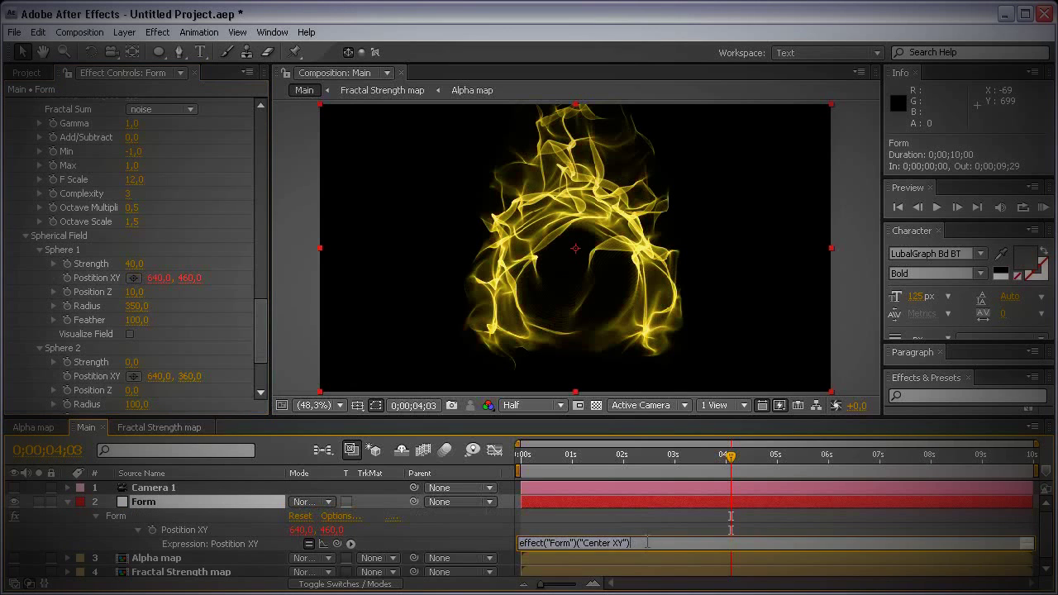
pyautogui.hotkey('ctrl', 'z')
pyautogui.click(438, 544)
pyautogui.click(198, 512)
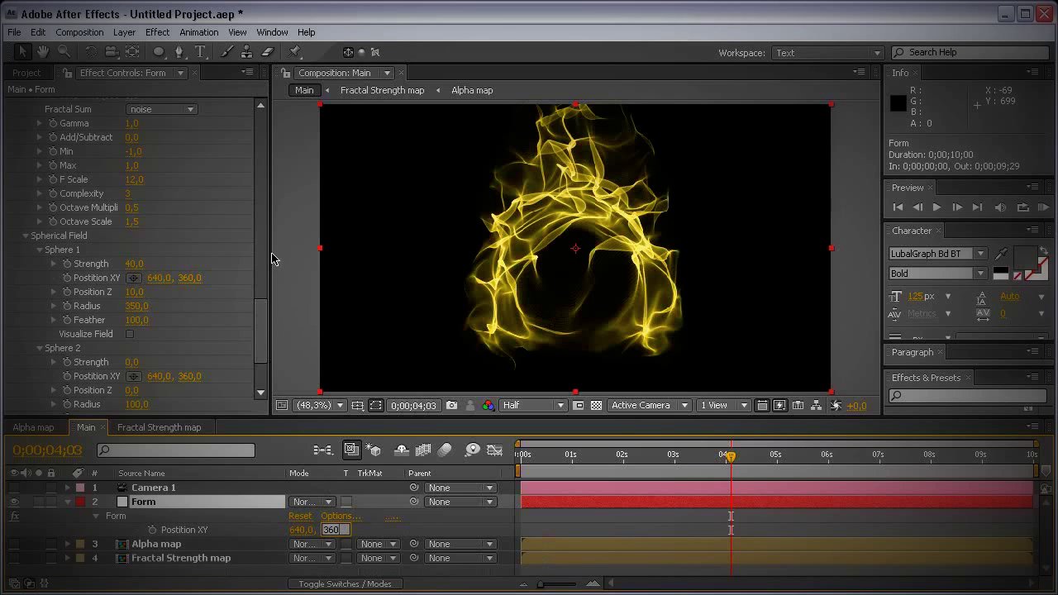
# Step: Set Form's Particles in X to 280 and Particles in Y to 200
pyautogui.moveTo(264, 323); pyautogui.dragTo(262, 139)
pyautogui.click(146, 233)
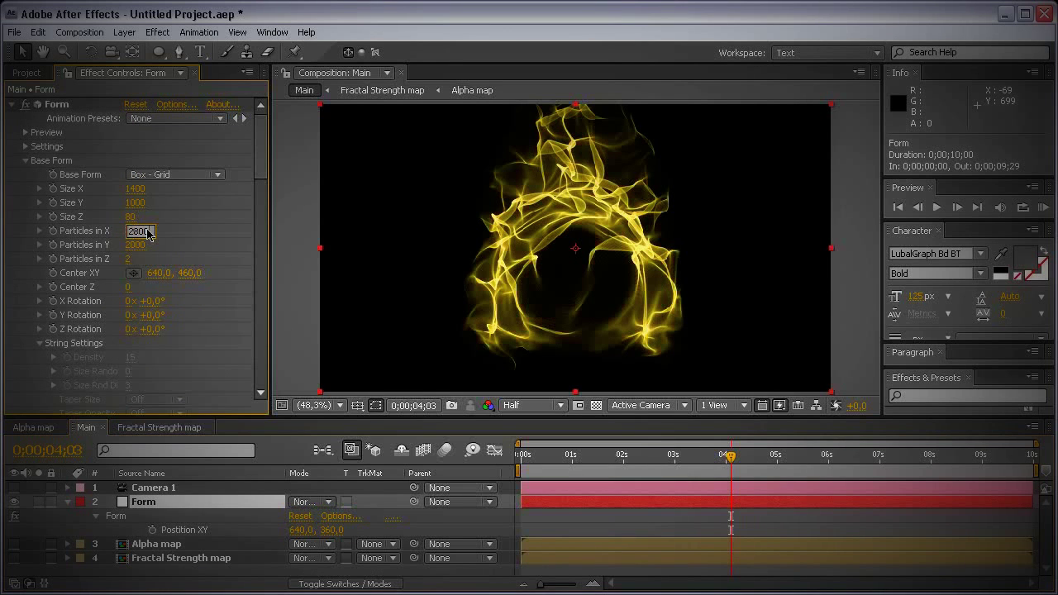
pyautogui.write('280')
pyautogui.press('Tab')
pyautogui.write('200')
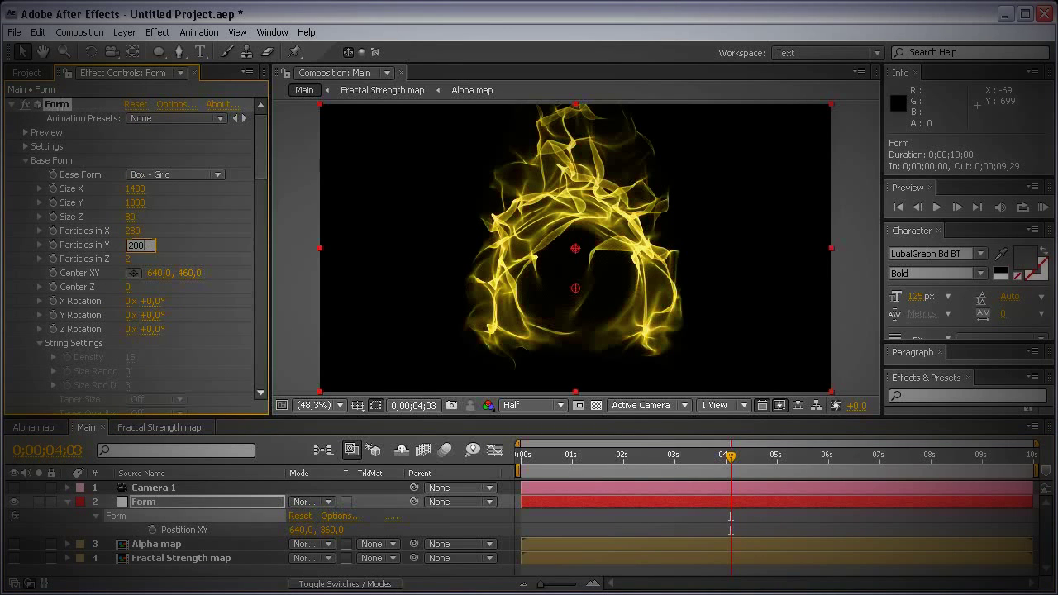
pyautogui.press('Return')
# Step: Try Sphere 1's vertical position at 360, then 300
pyautogui.moveTo(265, 152); pyautogui.dragTo(262, 206)
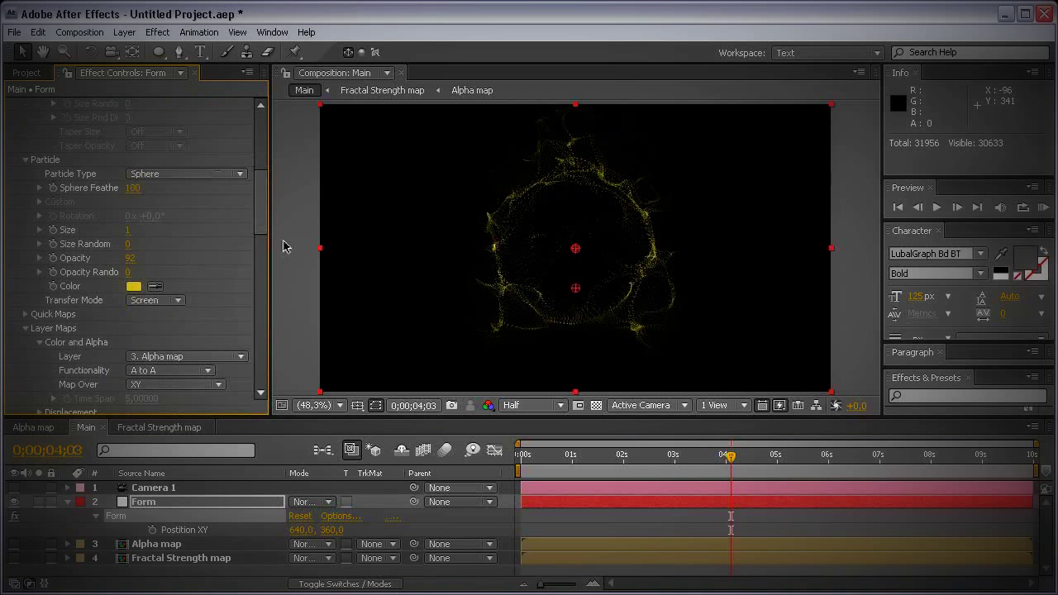
pyautogui.moveTo(261, 202); pyautogui.dragTo(261, 397)
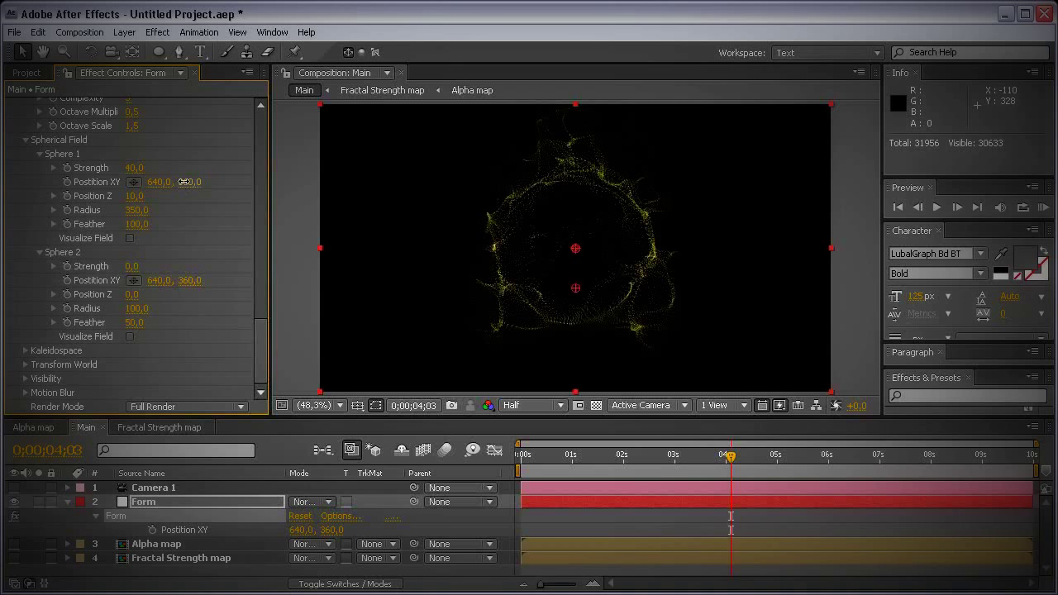
pyautogui.moveTo(187, 182); pyautogui.dragTo(165, 182)
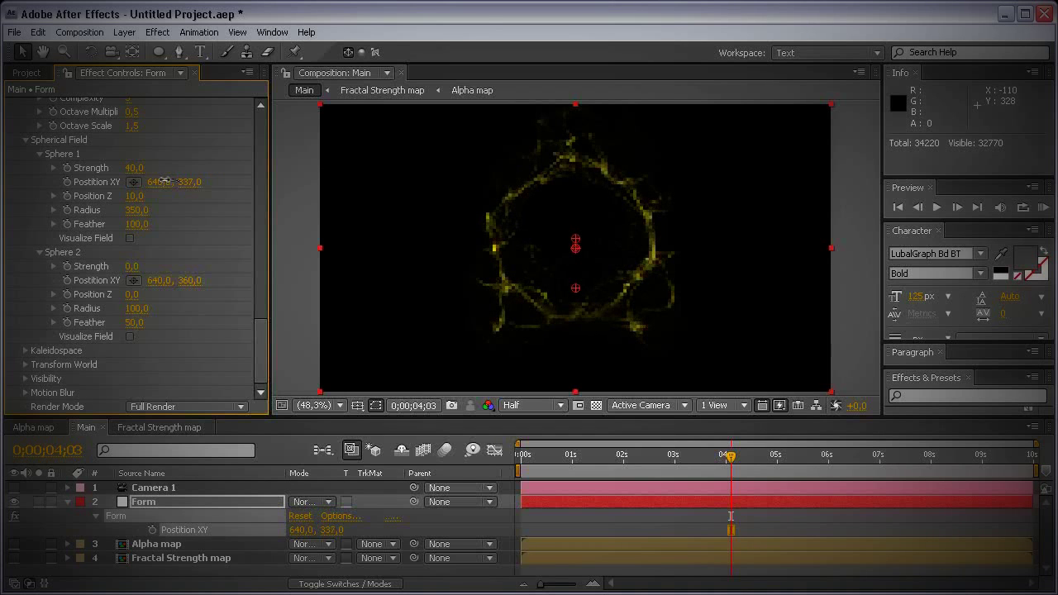
pyautogui.click(192, 183)
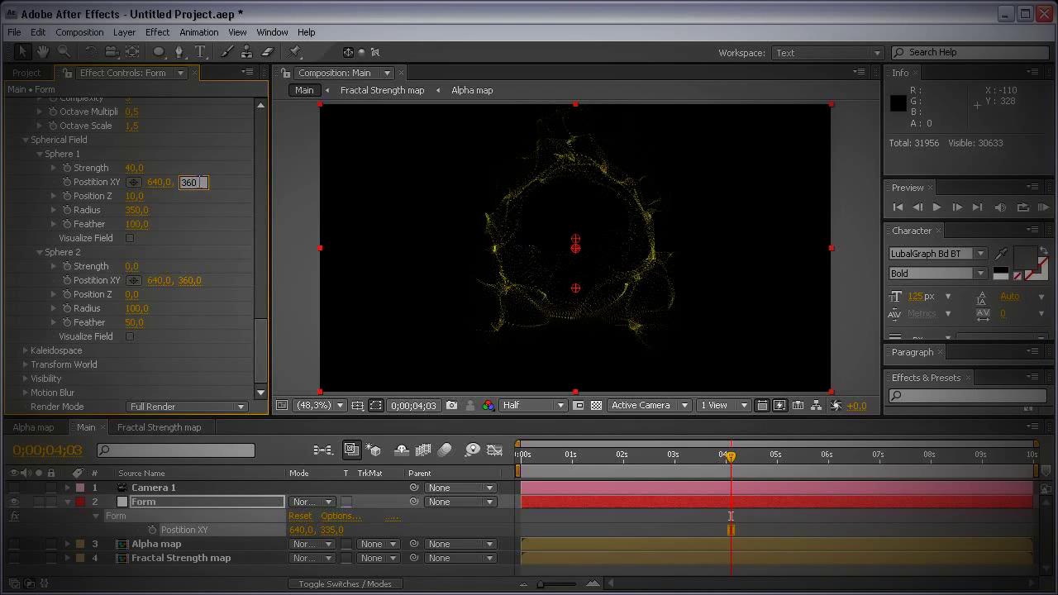
pyautogui.press('Return')
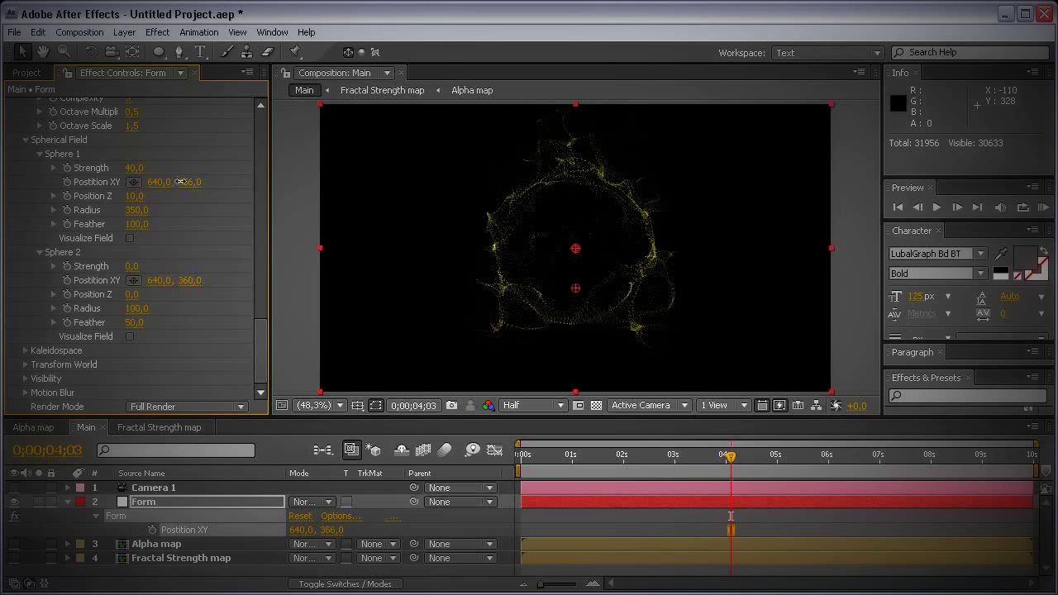
pyautogui.moveTo(180, 182); pyautogui.dragTo(158, 182)
pyautogui.click(192, 183)
pyautogui.write('30')
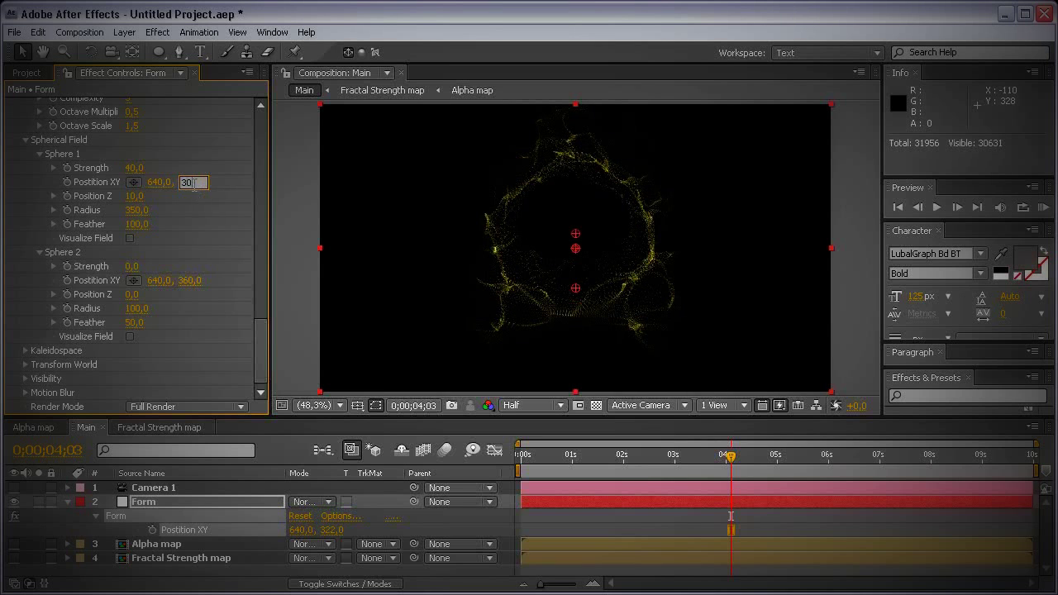
pyautogui.write('0')
pyautogui.press('Return')
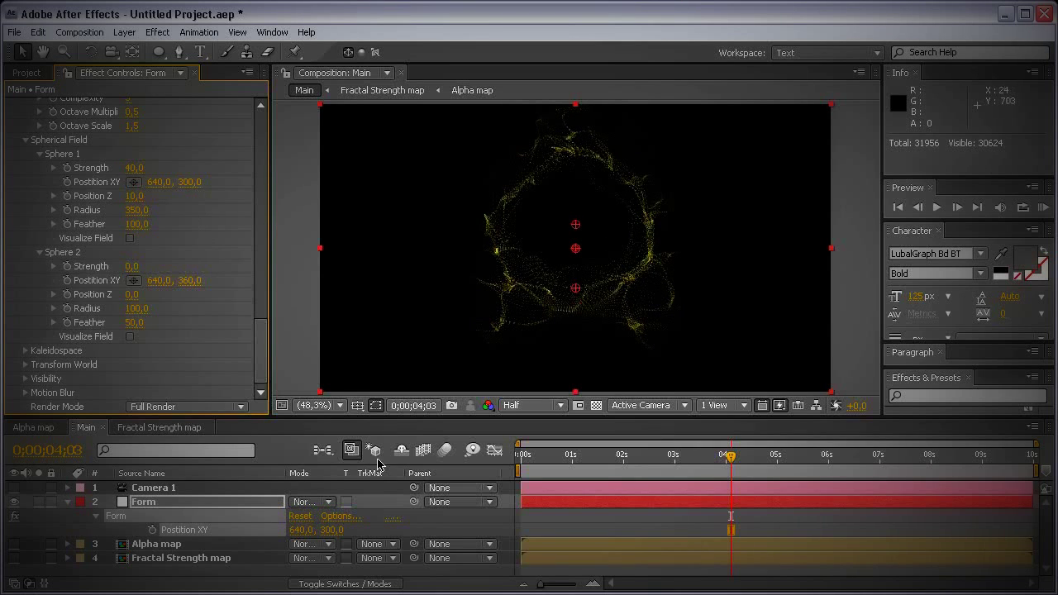
# Step: Add an expression linking Sphere 1 Position XY to Form's Center XY
pyautogui.press('`')
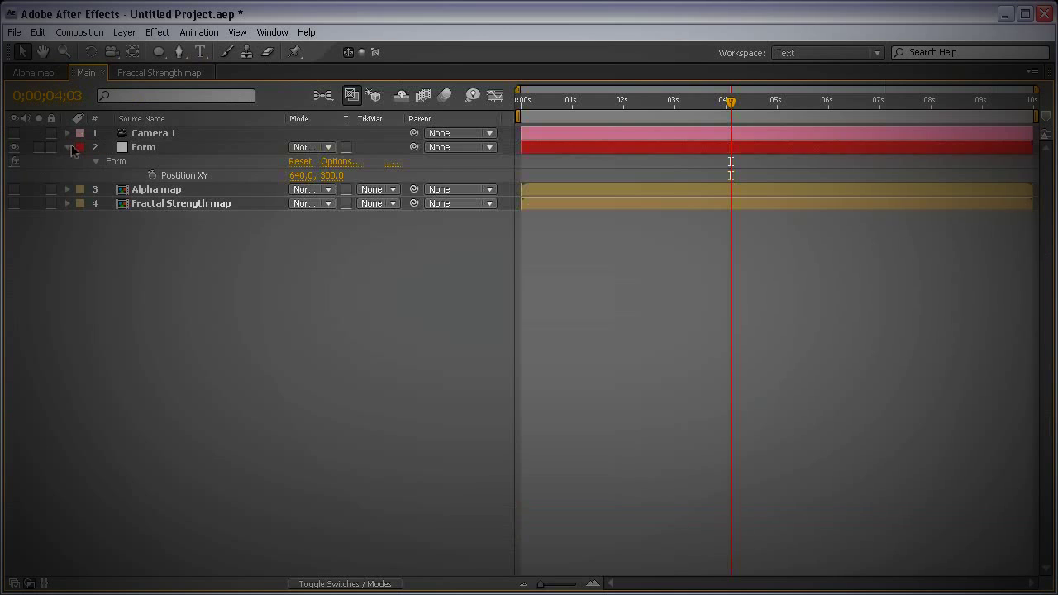
pyautogui.click(67, 147)
pyautogui.click(67, 147)
pyautogui.click(110, 190)
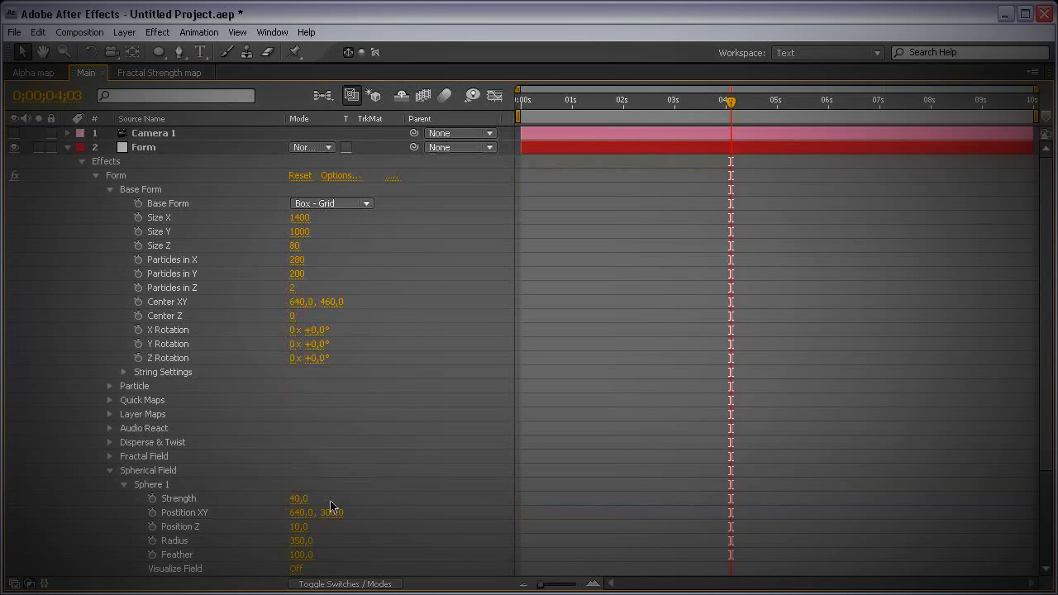
pyautogui.scroll(-3, 335, 509)
pyautogui.keyDown('alt'); pyautogui.click(152, 471); pyautogui.keyUp('alt')
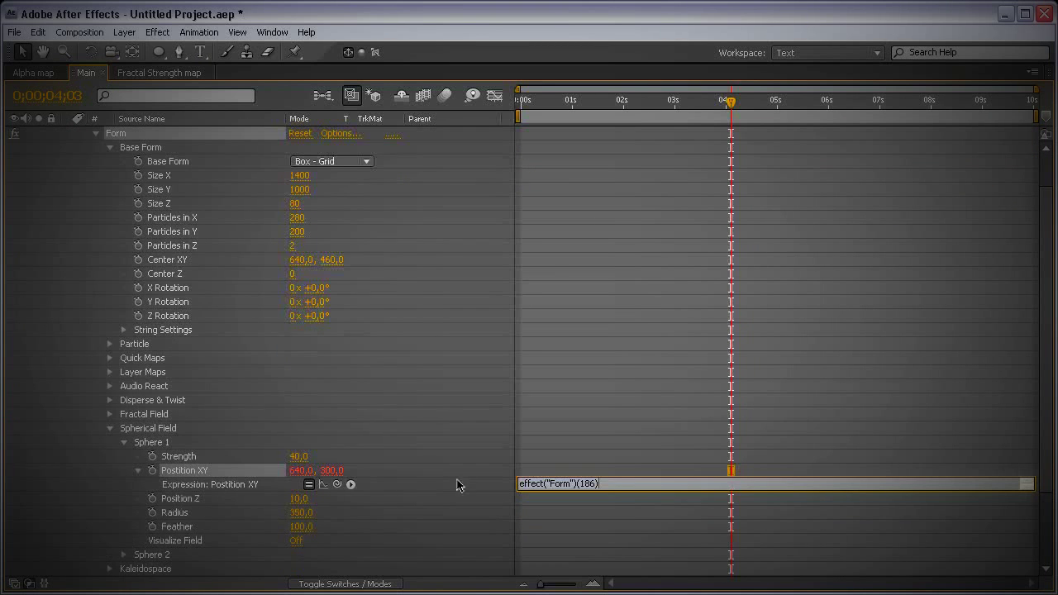
pyautogui.moveTo(337, 484); pyautogui.dragTo(244, 263)
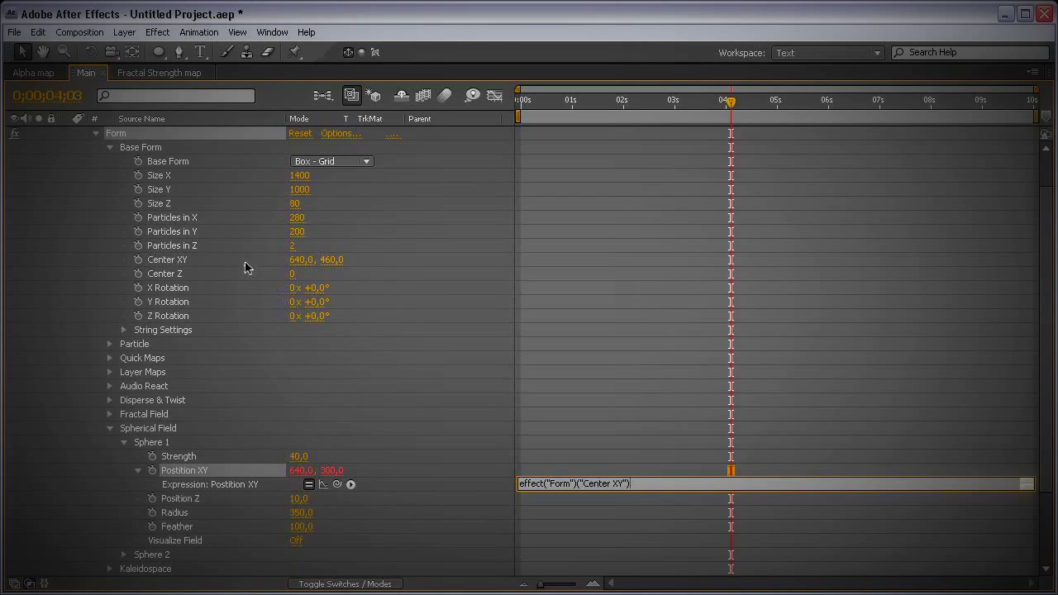
pyautogui.click(377, 286)
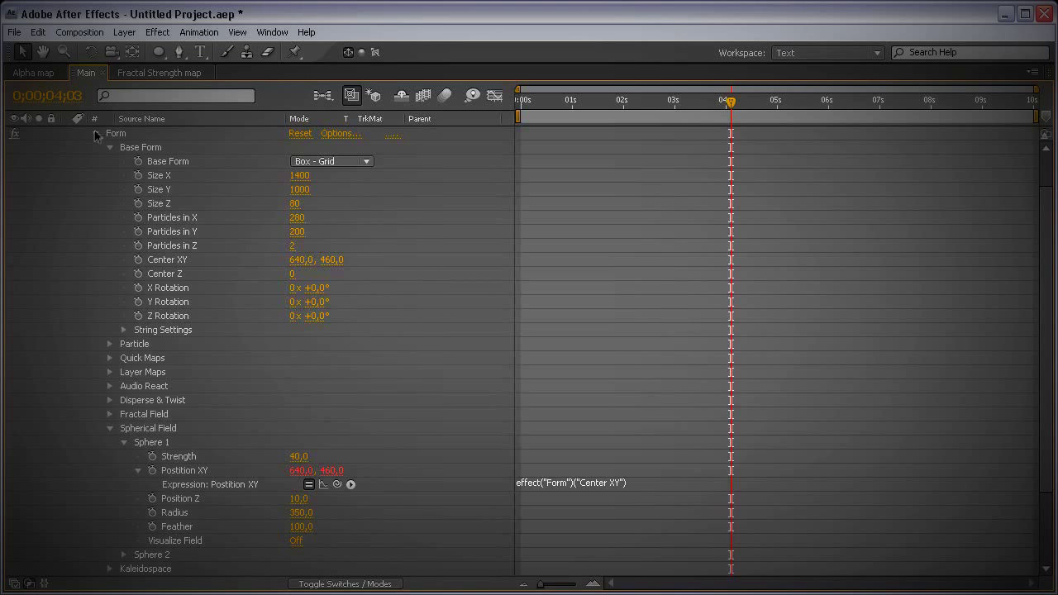
pyautogui.press('`')
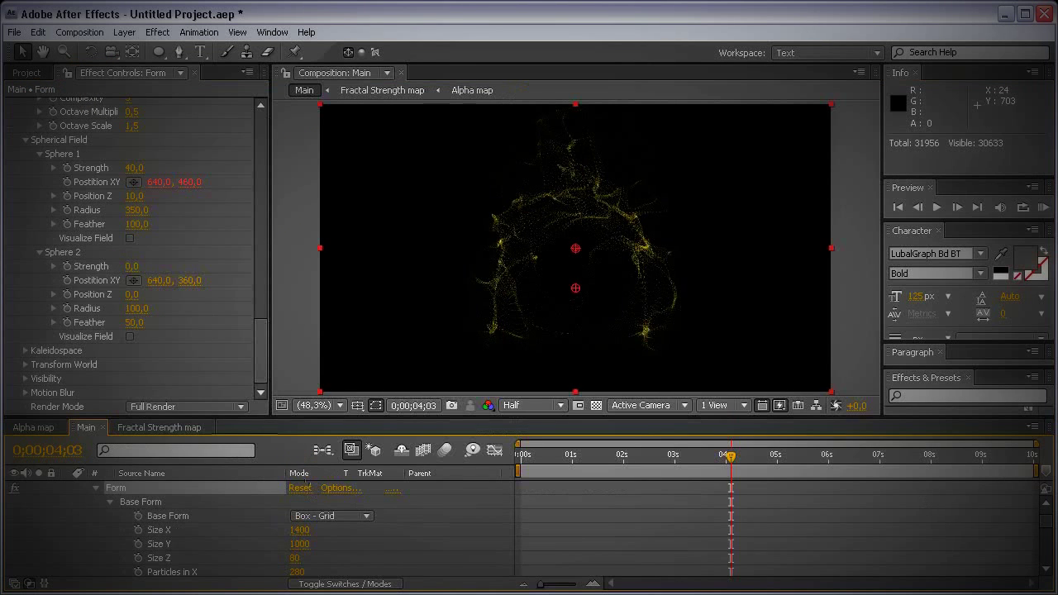
pyautogui.press('e')
pyautogui.press('e')
pyautogui.press('e')
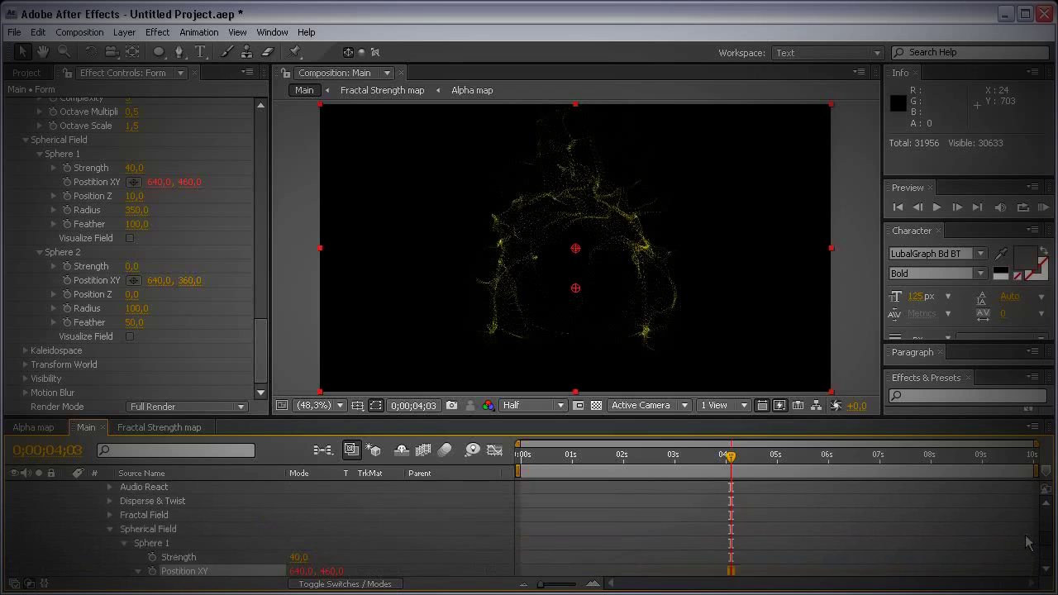
pyautogui.press('e')
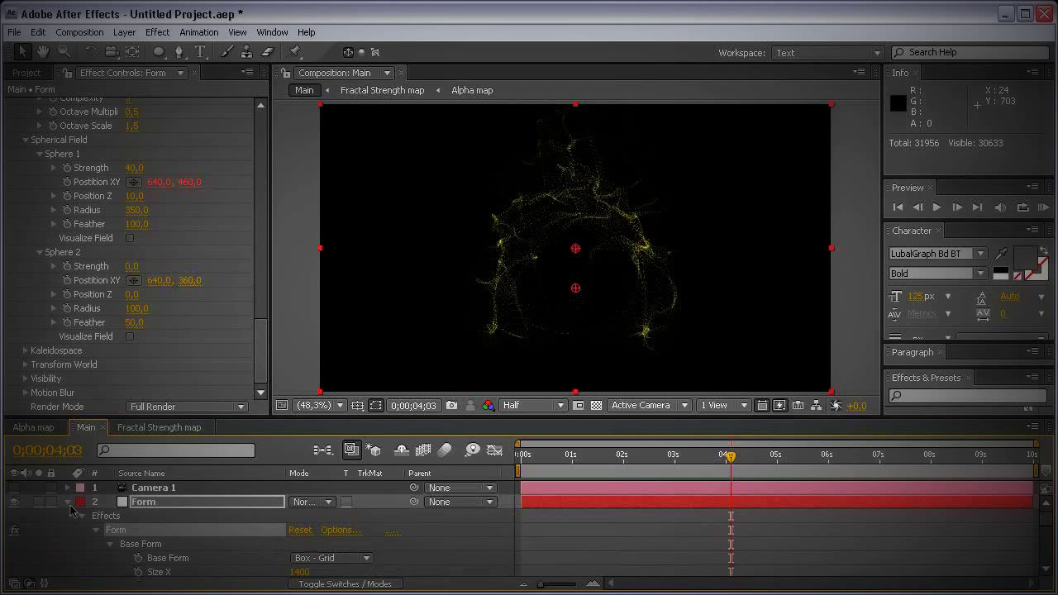
# Step: Lower Form's particle opacity to 5
pyautogui.moveTo(267, 324); pyautogui.dragTo(258, 179)
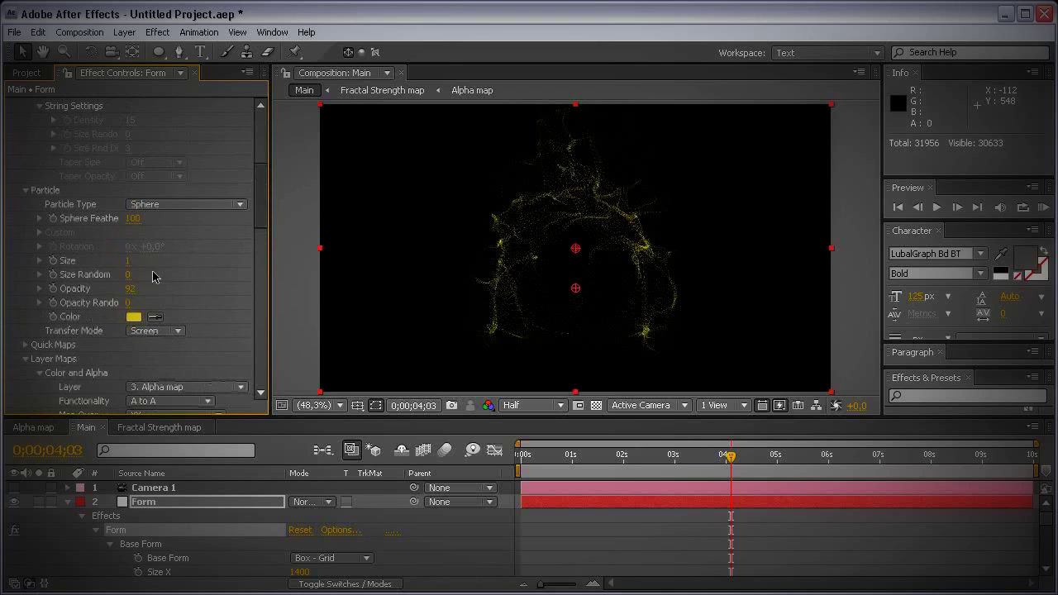
pyautogui.moveTo(131, 296); pyautogui.dragTo(179, 289)
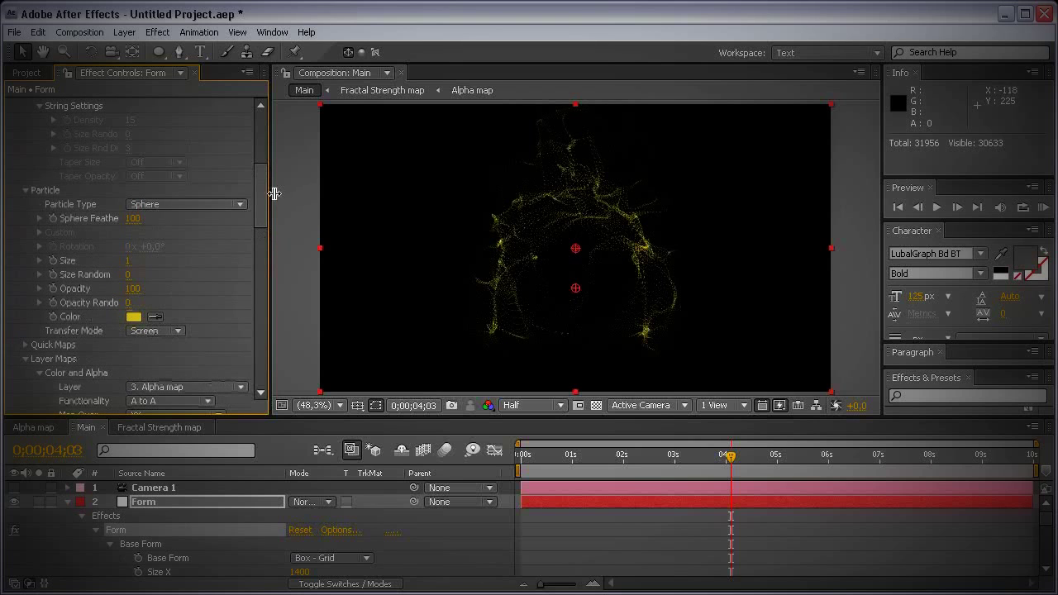
pyautogui.click(133, 288)
pyautogui.write('10')
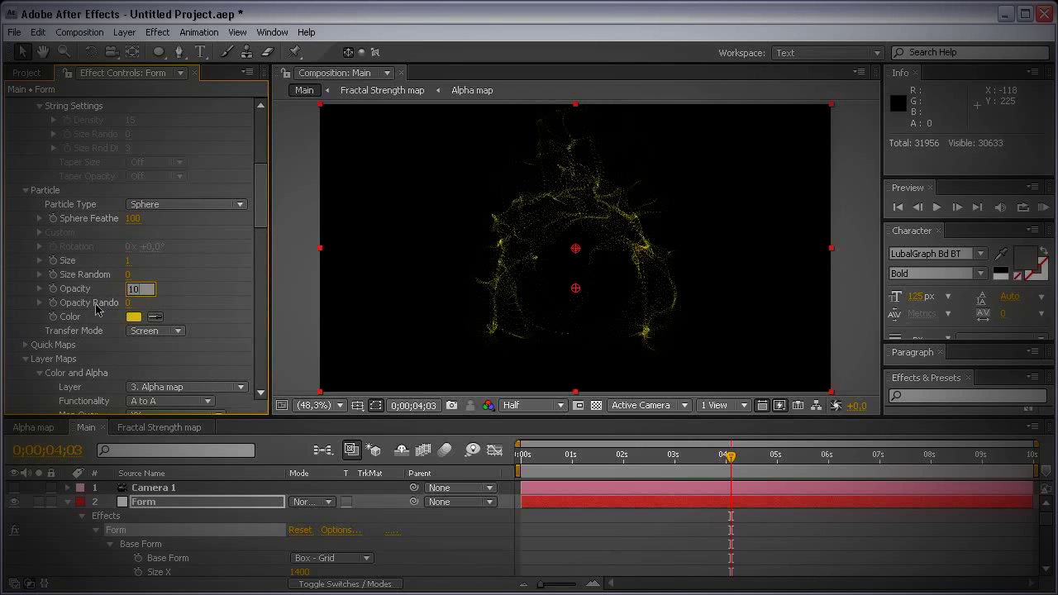
pyautogui.press('Return')
pyautogui.click(133, 288)
pyautogui.write('5')
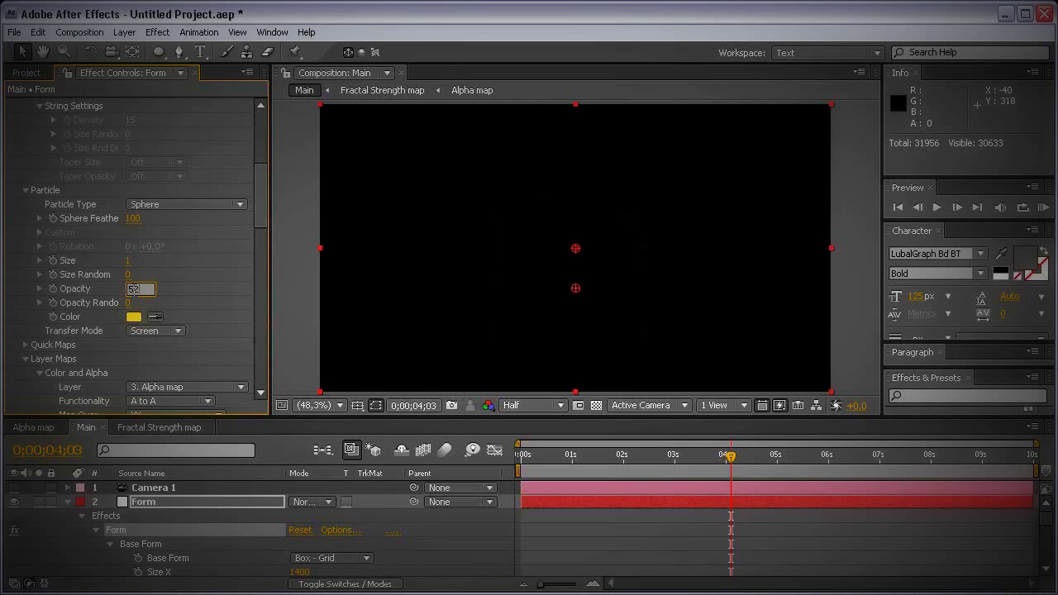
pyautogui.press('Return')
# Step: Set Particles in X to 1400 and Particles in Y to 1000 (200*5)
pyautogui.scroll(5, 170, 284)
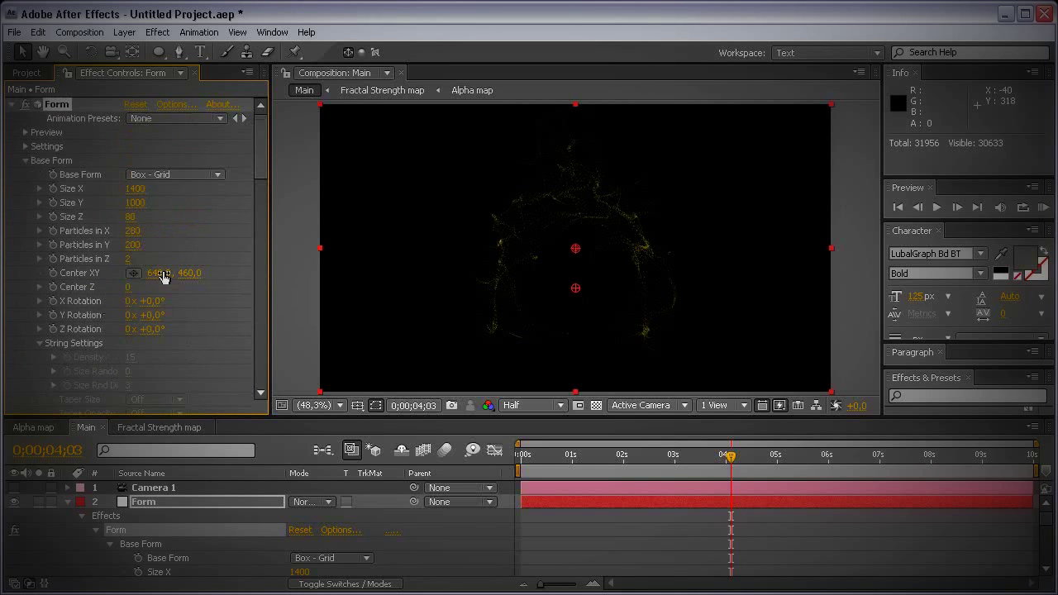
pyautogui.click(135, 231)
pyautogui.write('1400')
pyautogui.click(138, 245)
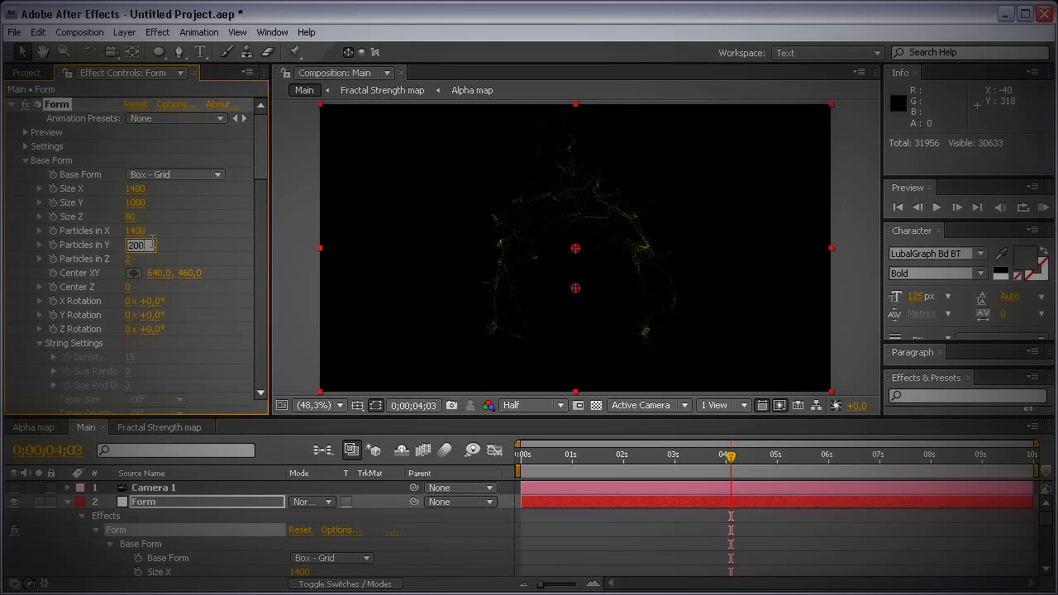
pyautogui.write('*5')
pyautogui.press('Return')
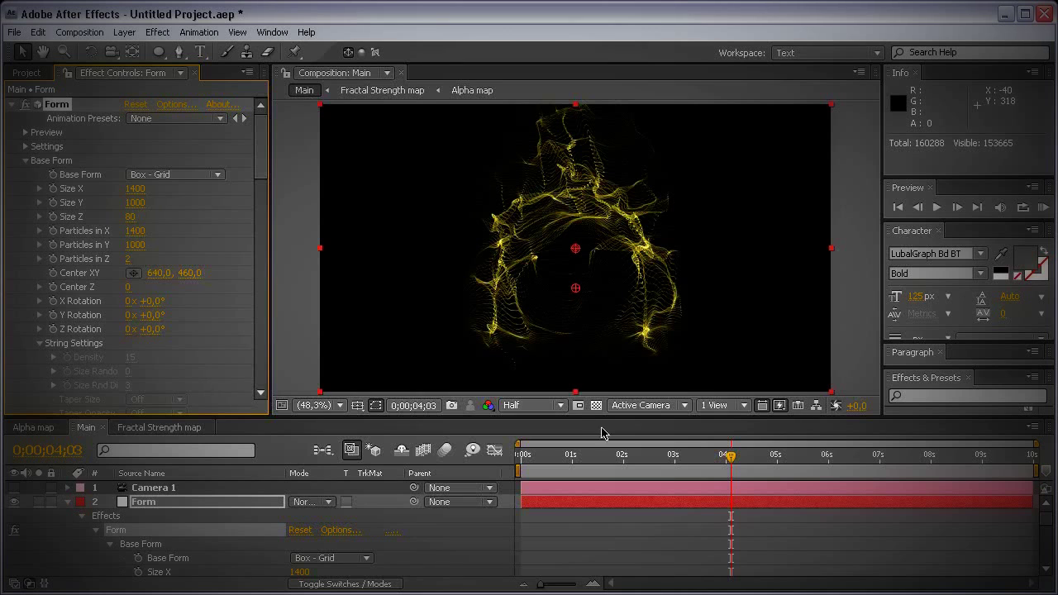
# Step: Set the preview resolution to Third and go to frame 0;00;00;08
pyautogui.click(552, 405)
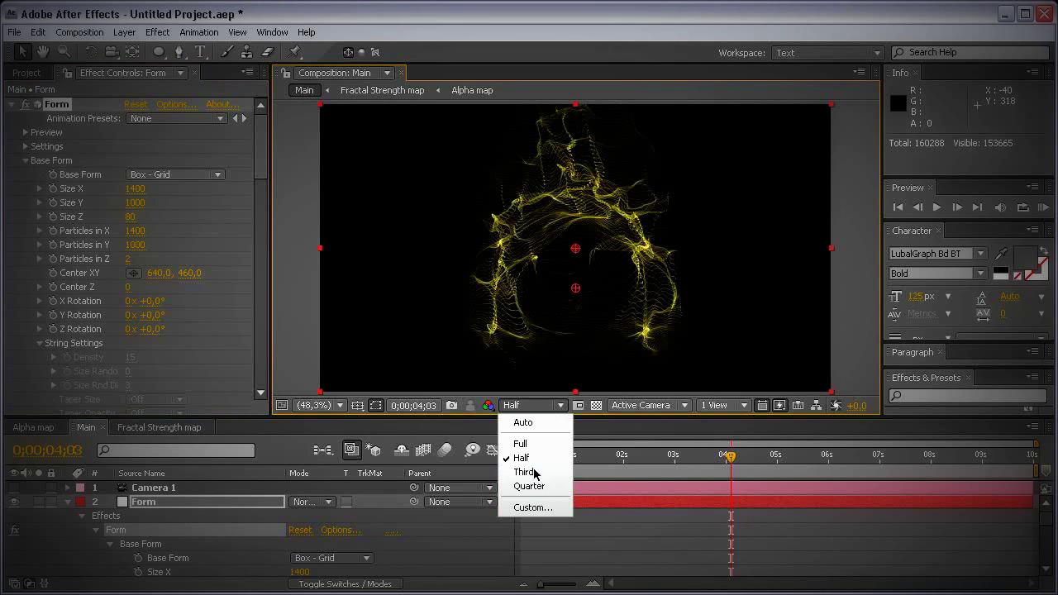
pyautogui.click(525, 472)
pyautogui.click(539, 461)
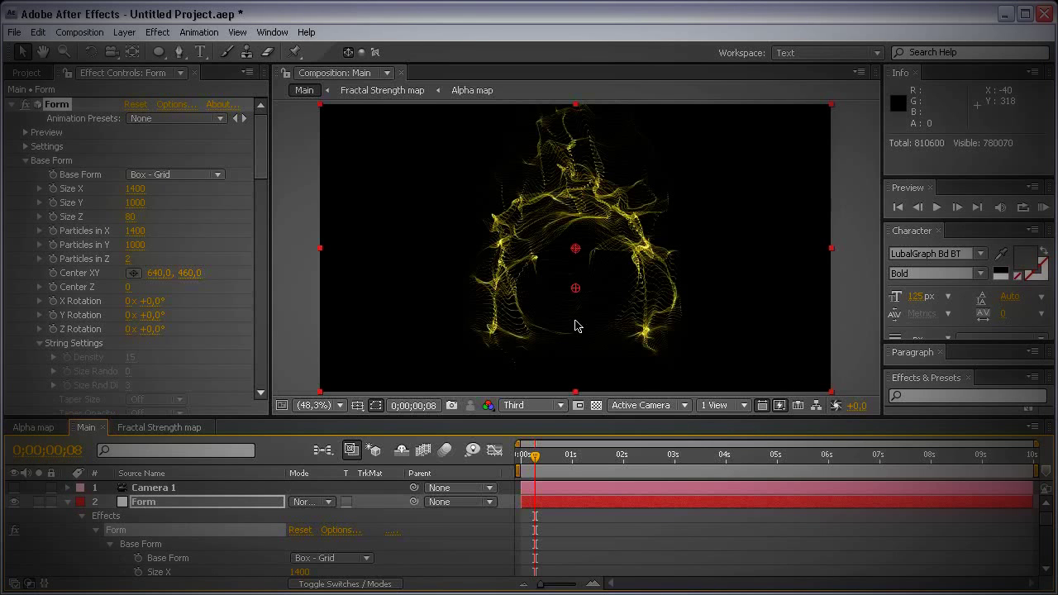
pyautogui.press('`')
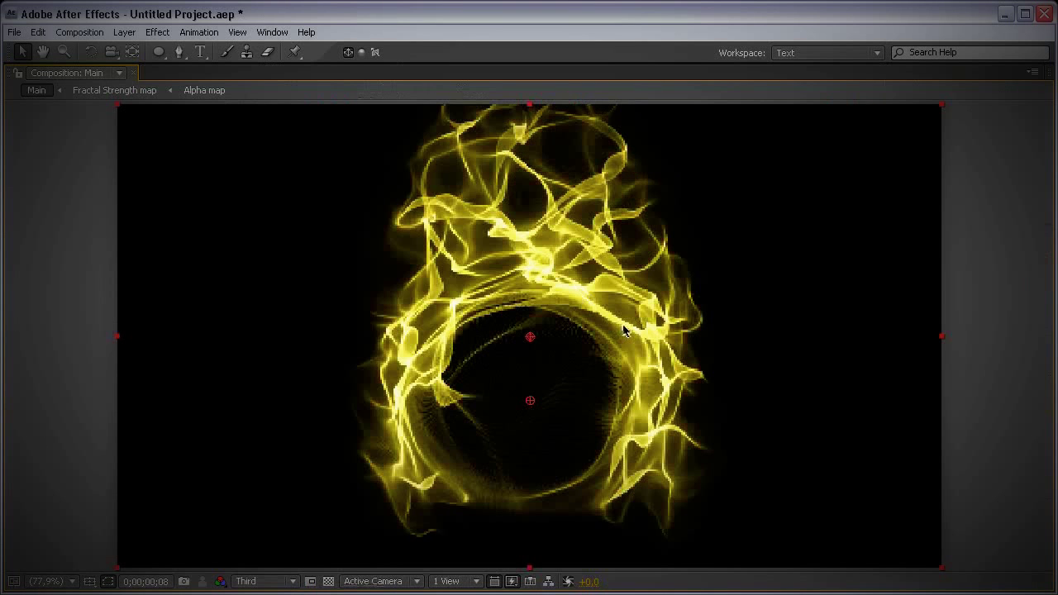
pyautogui.press(',')
pyautogui.press(',')
pyautogui.press('.')
pyautogui.press('.')
pyautogui.moveTo(635, 420); pyautogui.dragTo(701, 430)
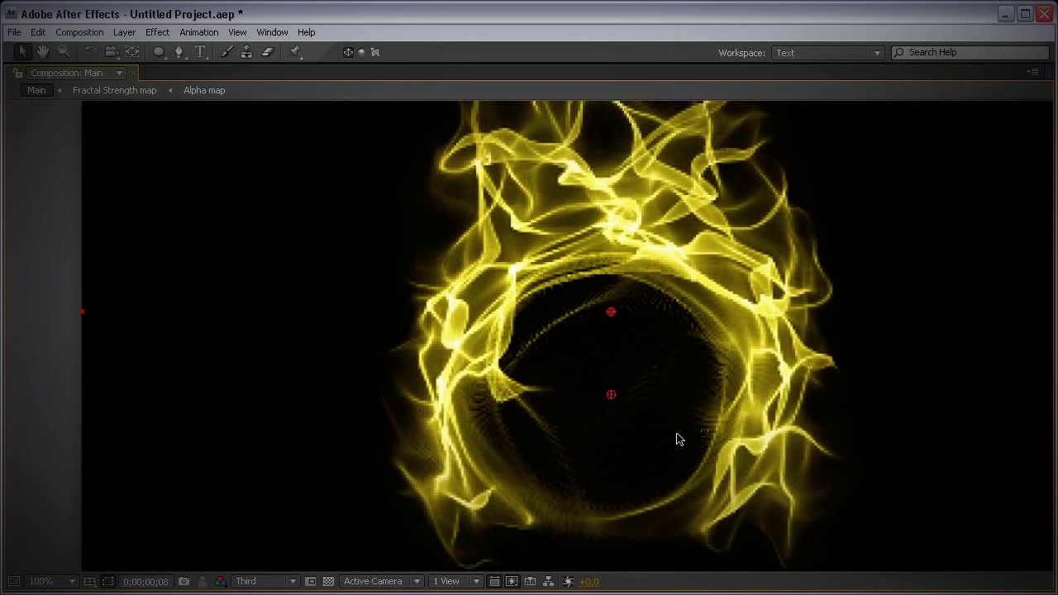
pyautogui.press(',')
pyautogui.press(',')
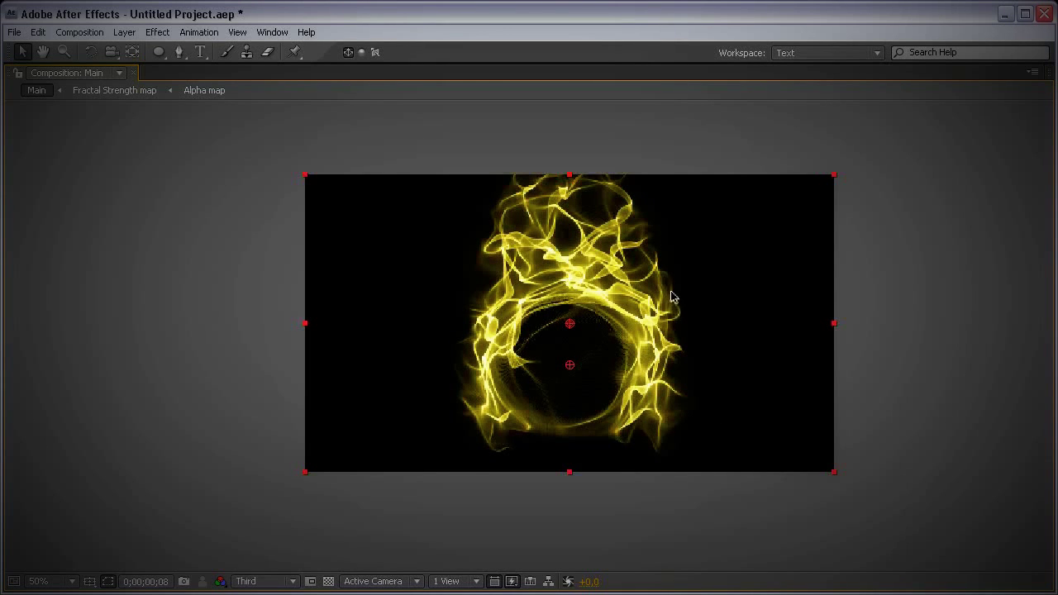
pyautogui.press('`')
# Step: Create a new white solid layer in the composition
pyautogui.click(68, 501)
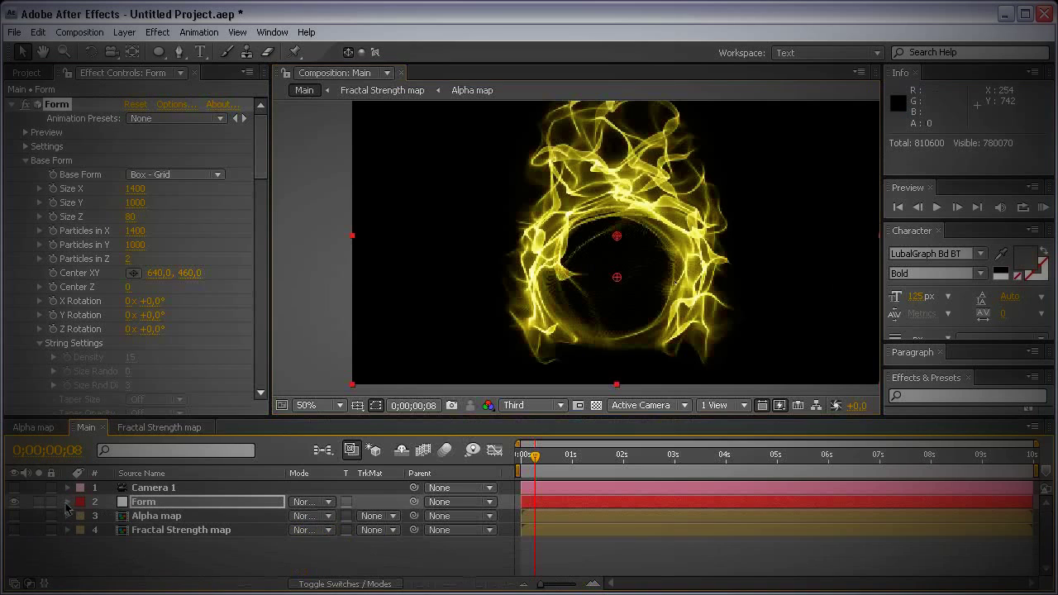
pyautogui.moveTo(553, 418); pyautogui.dragTo(552, 332)
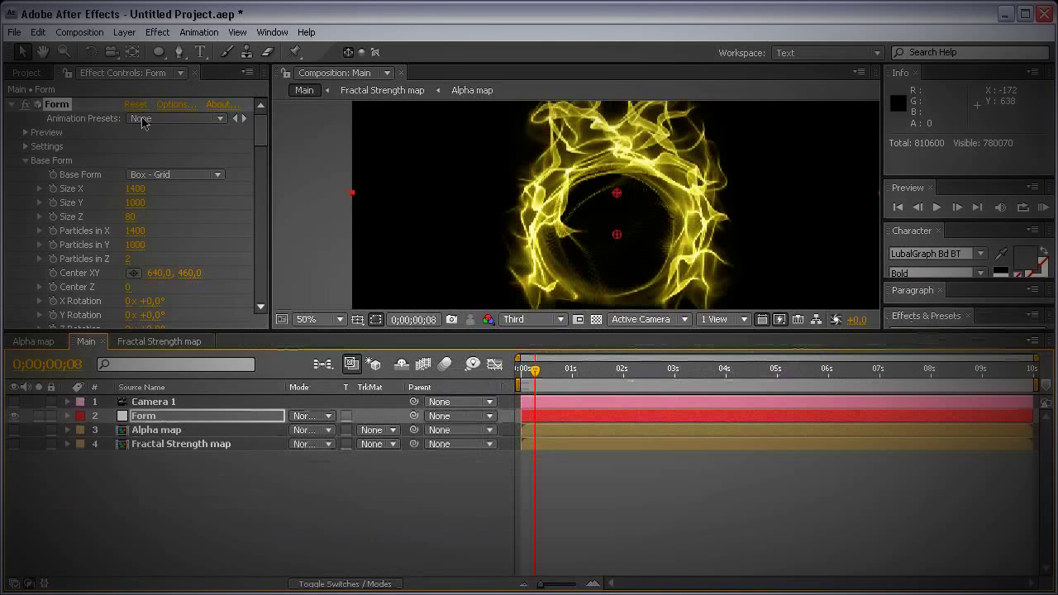
pyautogui.click(124, 31)
pyautogui.moveTo(142, 51)
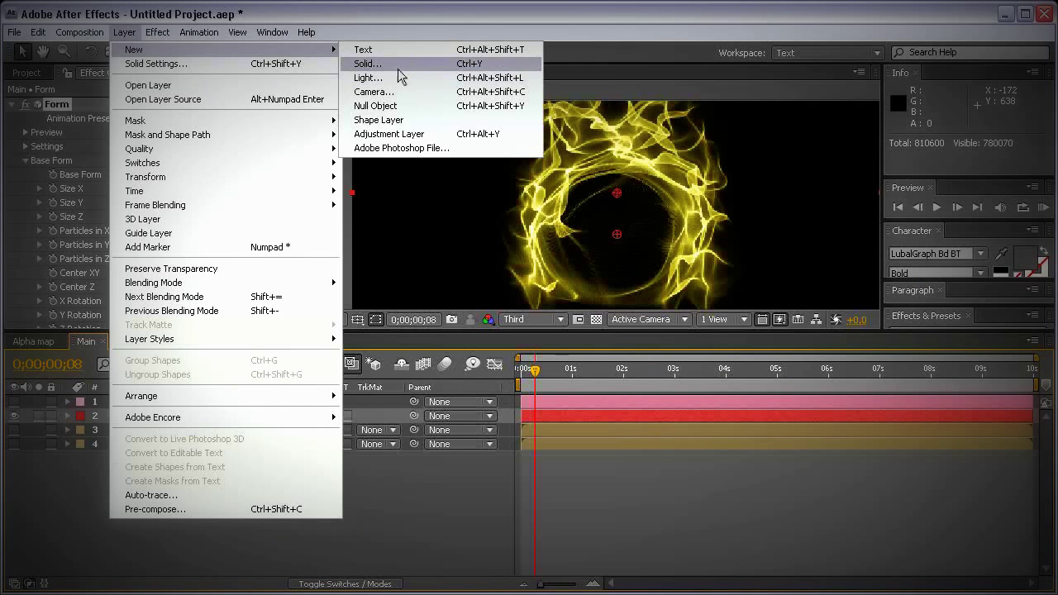
pyautogui.click(402, 64)
pyautogui.click(544, 361)
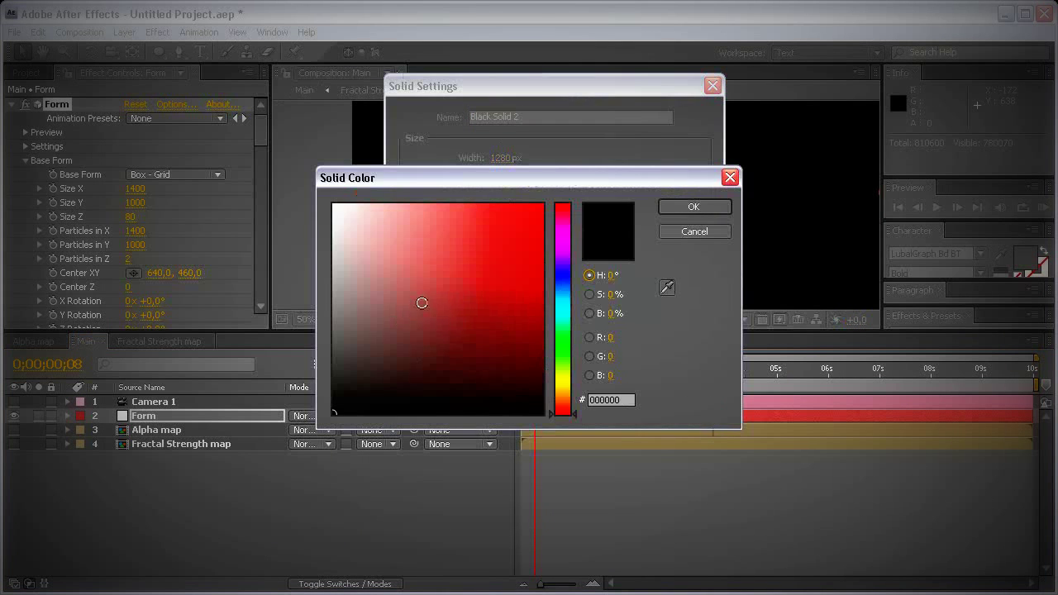
pyautogui.moveTo(596, 324); pyautogui.dragTo(609, 323)
pyautogui.click(698, 206)
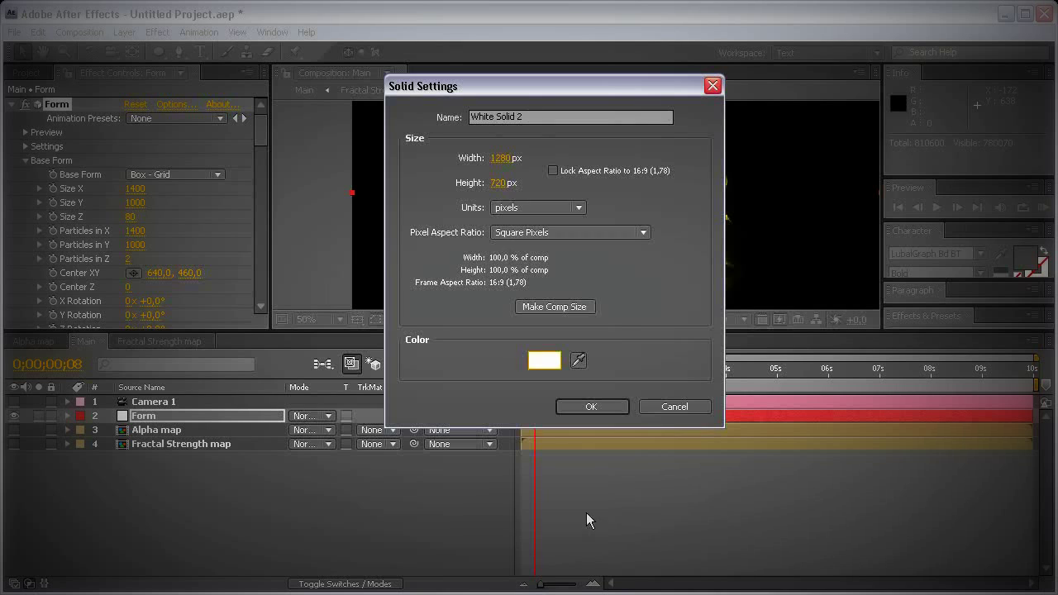
pyautogui.click(600, 408)
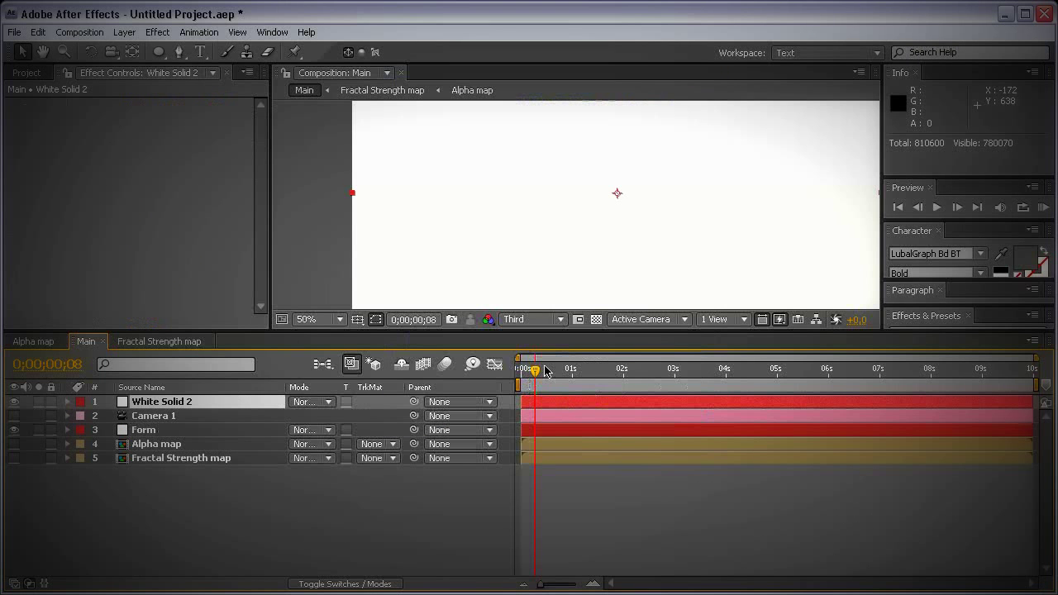
# Step: Draw a small circular ellipse mask on the white solid
pyautogui.moveTo(532, 332); pyautogui.dragTo(539, 378)
pyautogui.press('q')
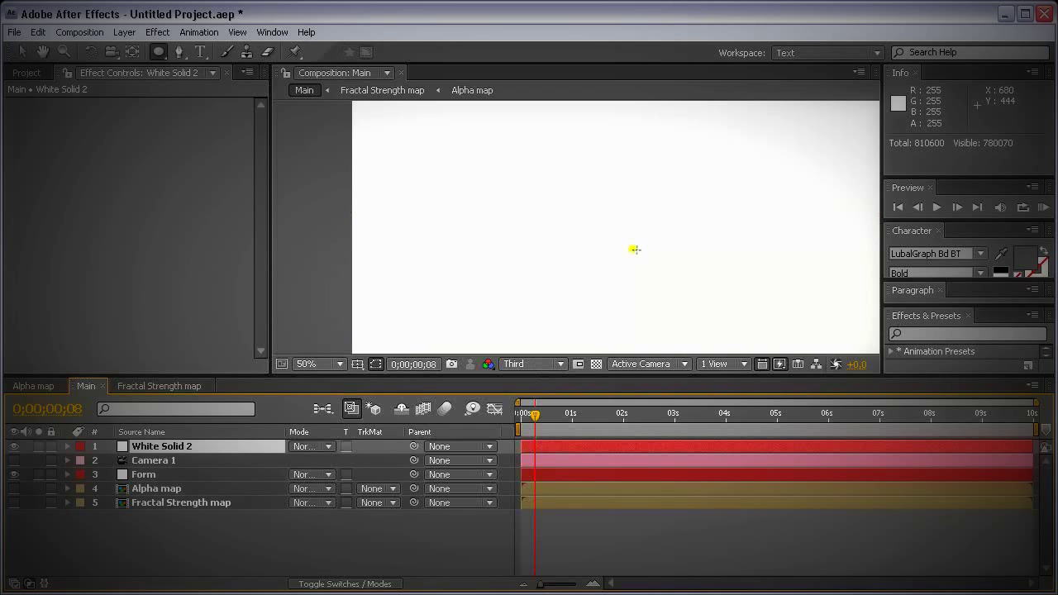
pyautogui.moveTo(635, 249); pyautogui.dragTo(671, 286)
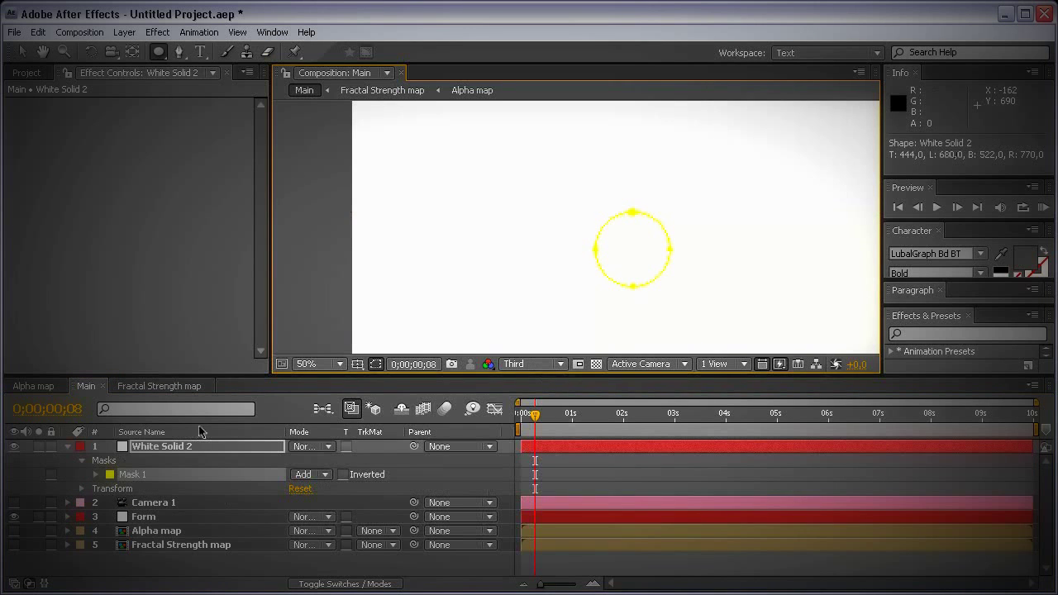
pyautogui.click(270, 447)
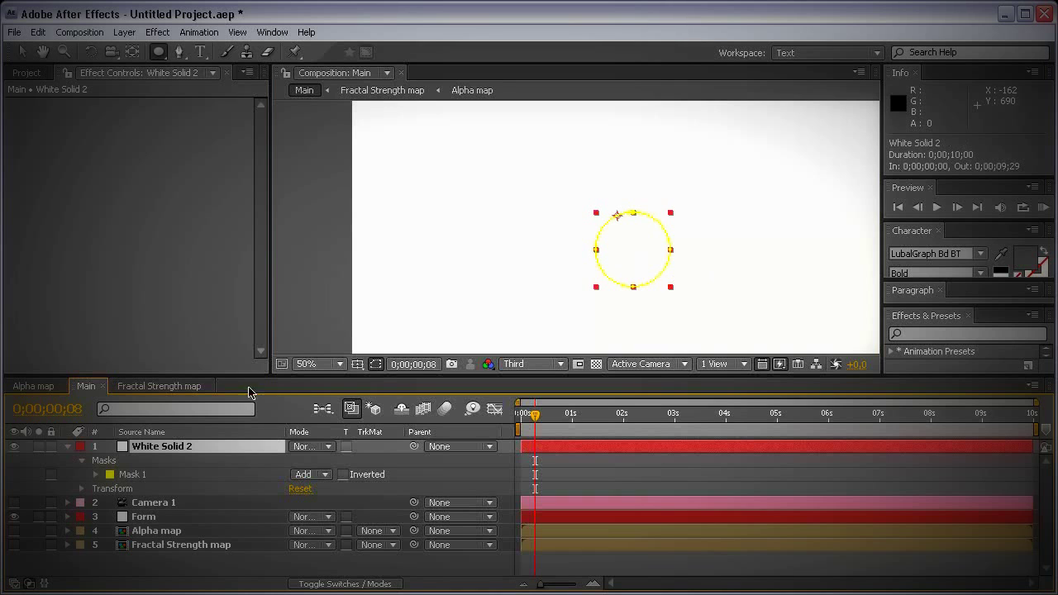
# Step: Set Form's Particles in X/Y/Z to 700, 500 and 1
pyautogui.click(151, 517)
pyautogui.click(140, 231)
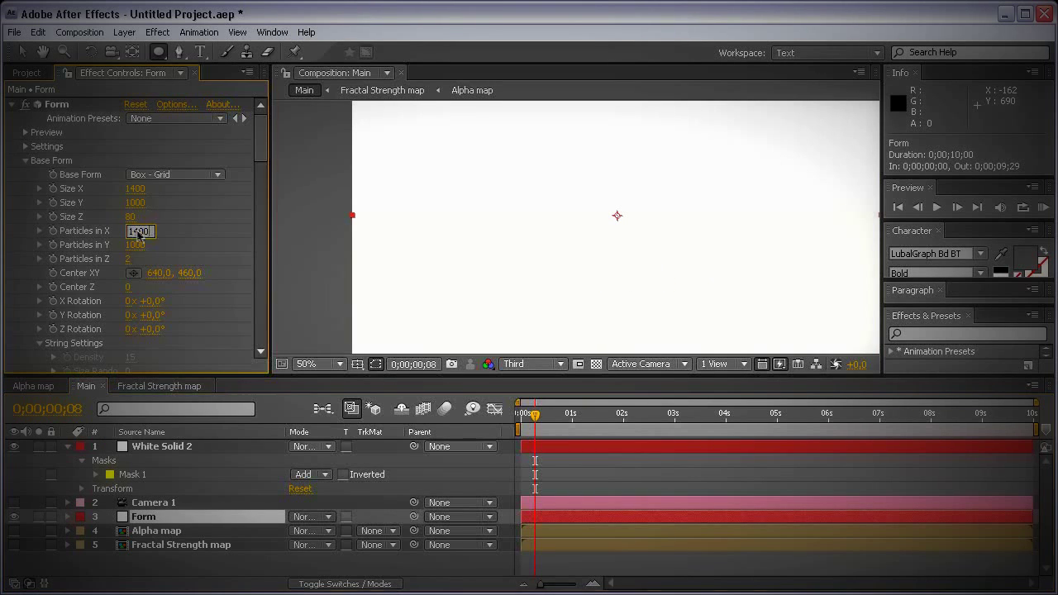
pyautogui.press('Tab')
pyautogui.write('5')
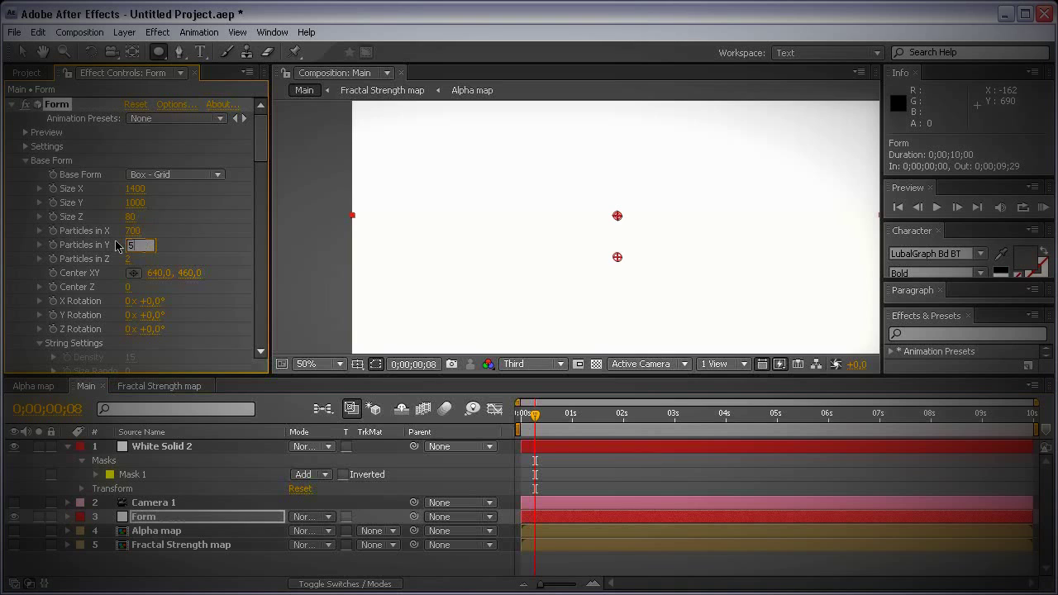
pyautogui.write('00')
pyautogui.press('Return')
pyautogui.click(130, 259)
pyautogui.press('Return')
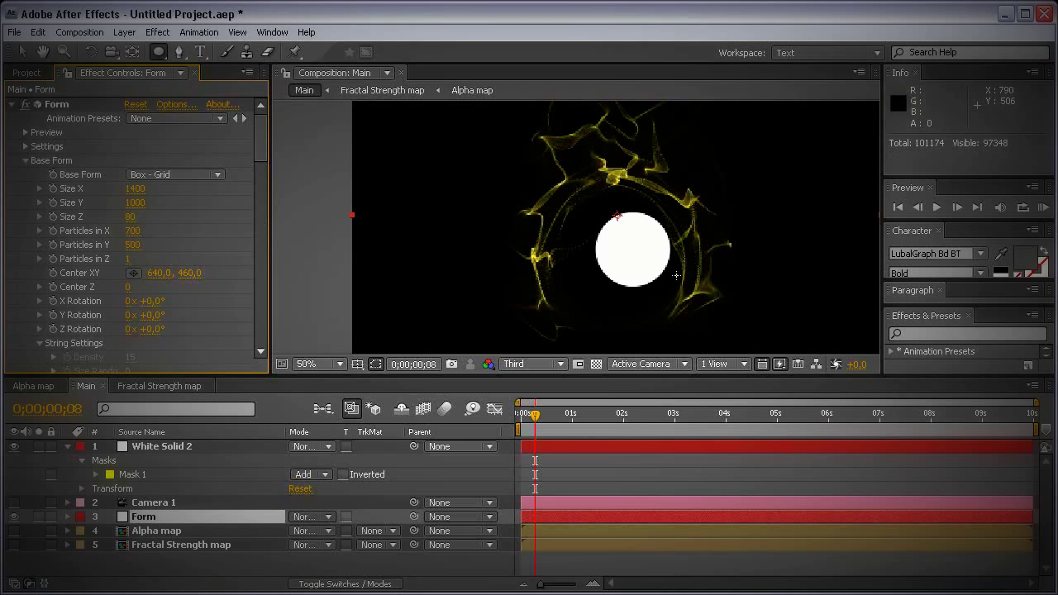
# Step: Move the white circle mask to the centre of the flame ring
pyautogui.click(166, 448)
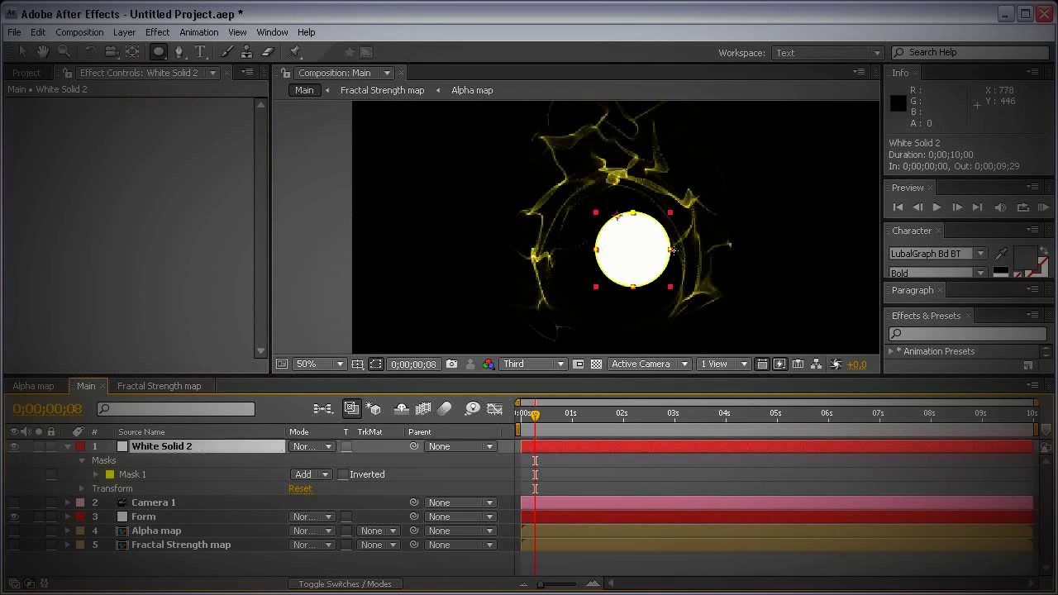
pyautogui.press('v')
pyautogui.doubleClick(662, 254)
pyautogui.moveTo(662, 254)
pyautogui.mouseDown()
pyautogui.moveTo(638, 252)
pyautogui.moveTo(649, 270)
pyautogui.mouseUp()
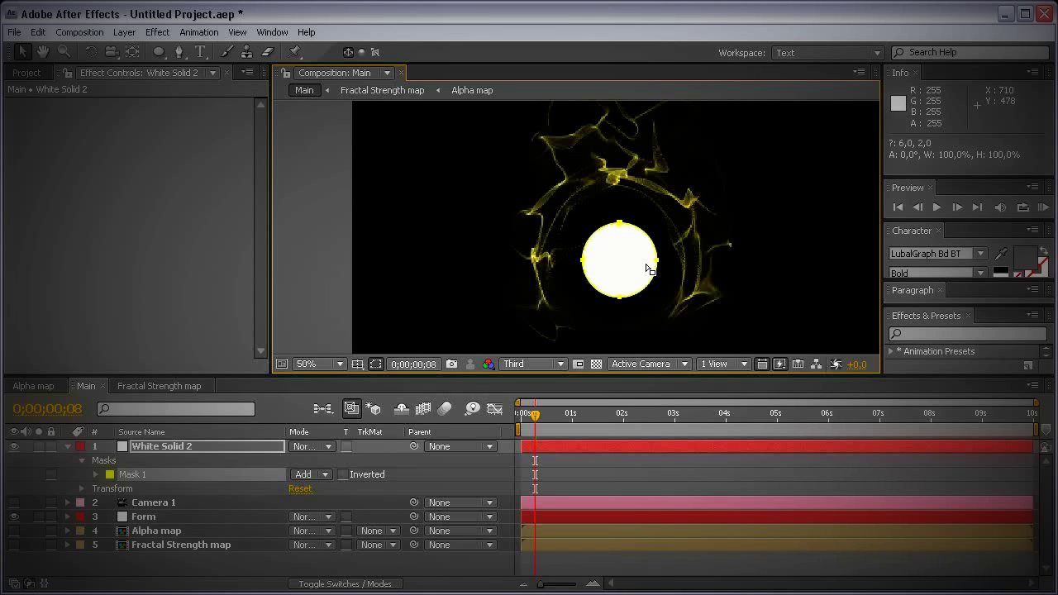
# Step: Feather White Solid 2's mask by 200 pixels
pyautogui.click(213, 448)
pyautogui.press('f')
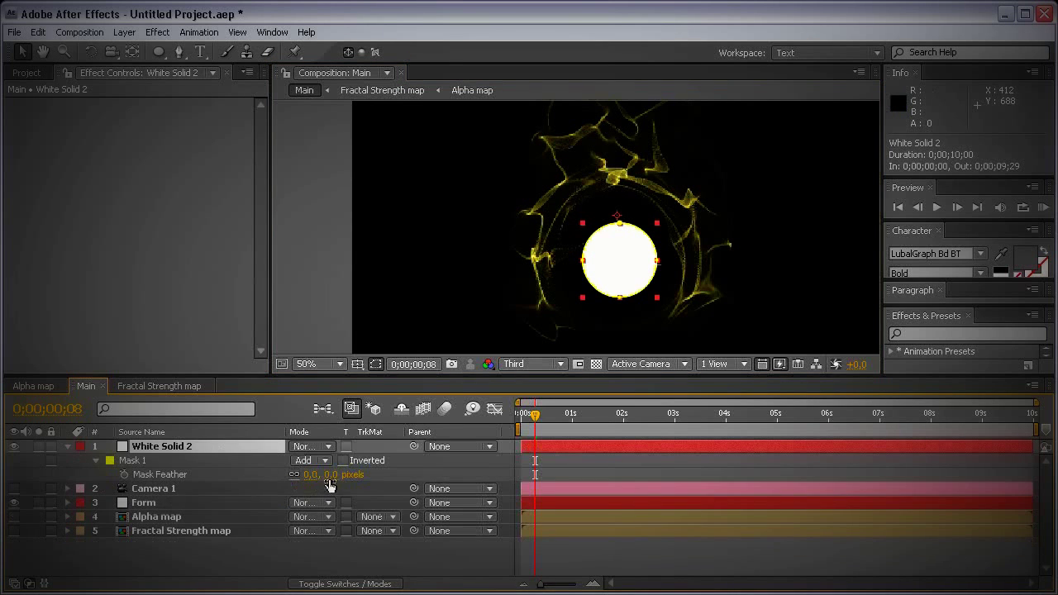
pyautogui.click(329, 474)
pyautogui.write('200')
pyautogui.press('Return')
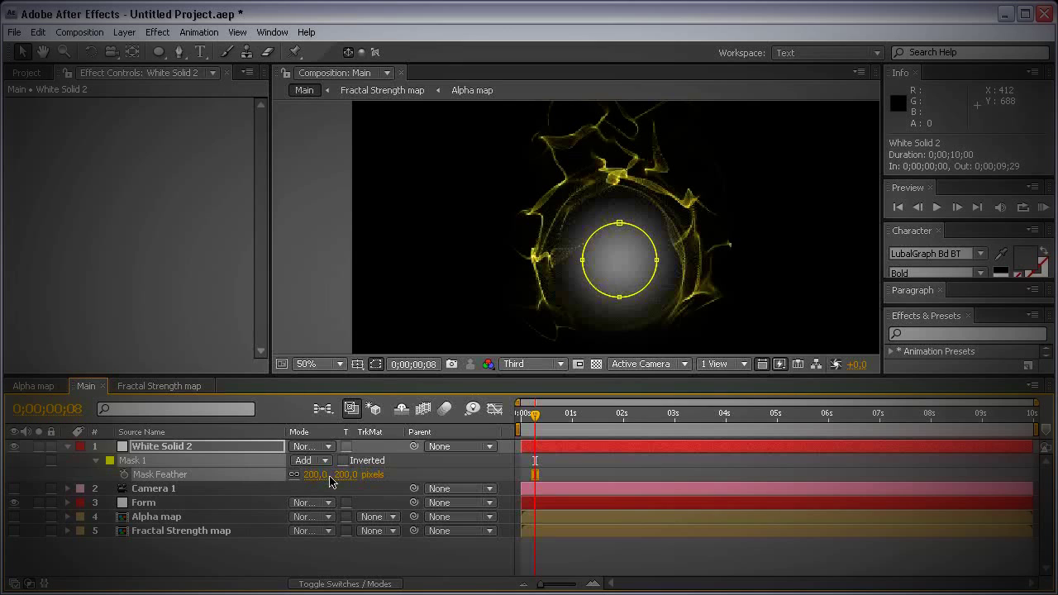
pyautogui.click(418, 548)
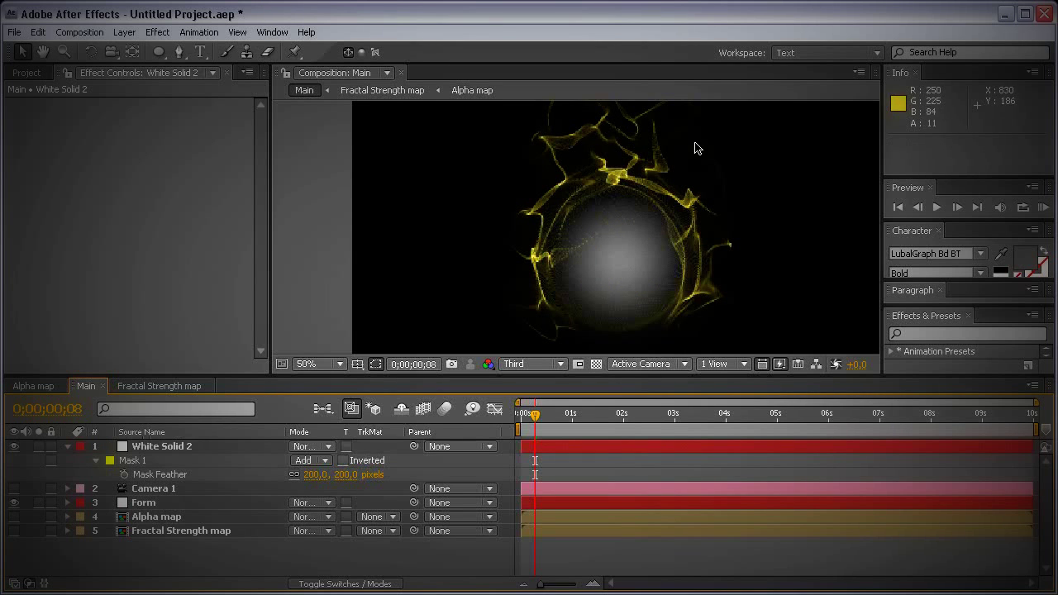
# Step: Nudge the glowing orb mask slightly up and left
pyautogui.click(204, 447)
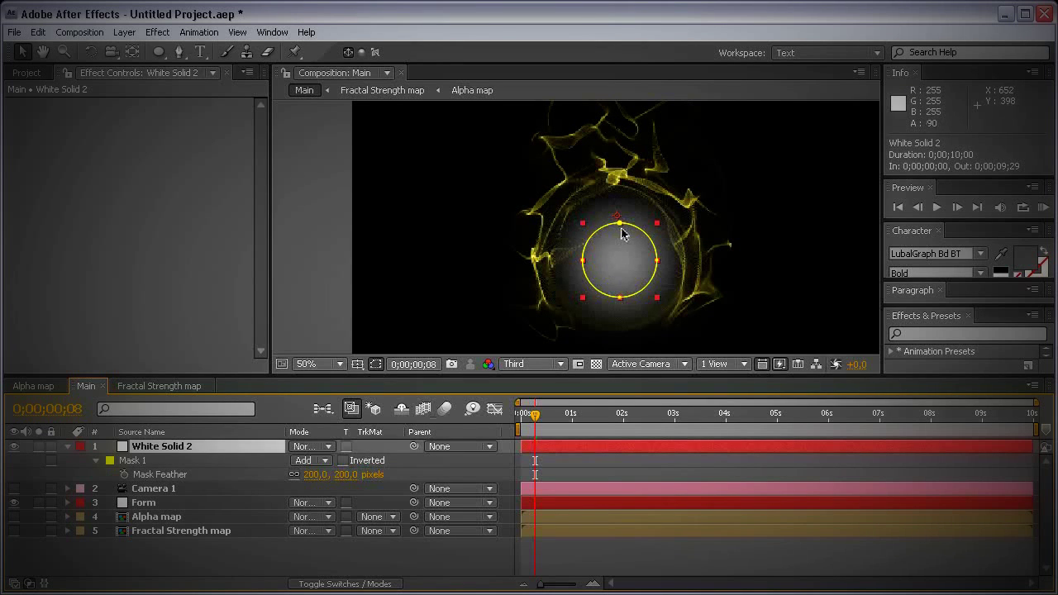
pyautogui.doubleClick(620, 226)
pyautogui.moveTo(631, 264); pyautogui.dragTo(629, 260)
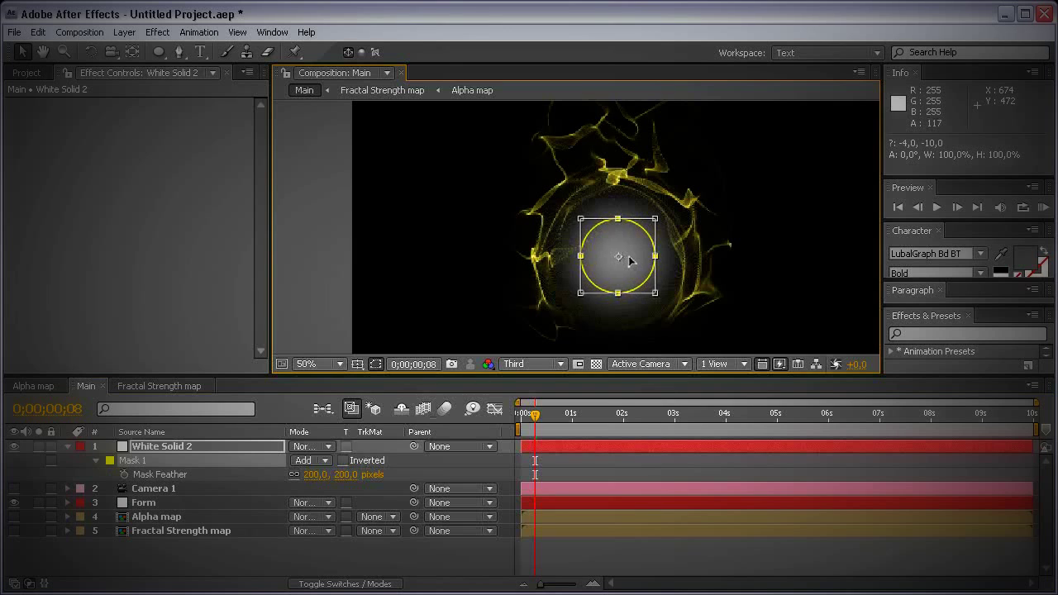
pyautogui.press('Return')
pyautogui.click(395, 564)
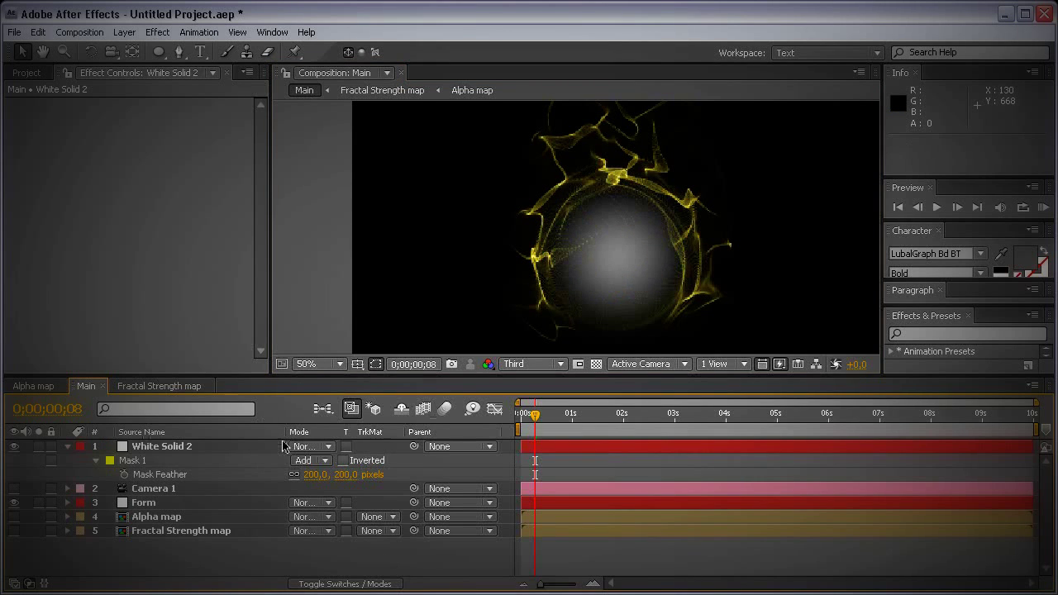
# Step: Set White Solid 2 to Add blending and fold away its mask properties
pyautogui.click(330, 448)
pyautogui.click(331, 452)
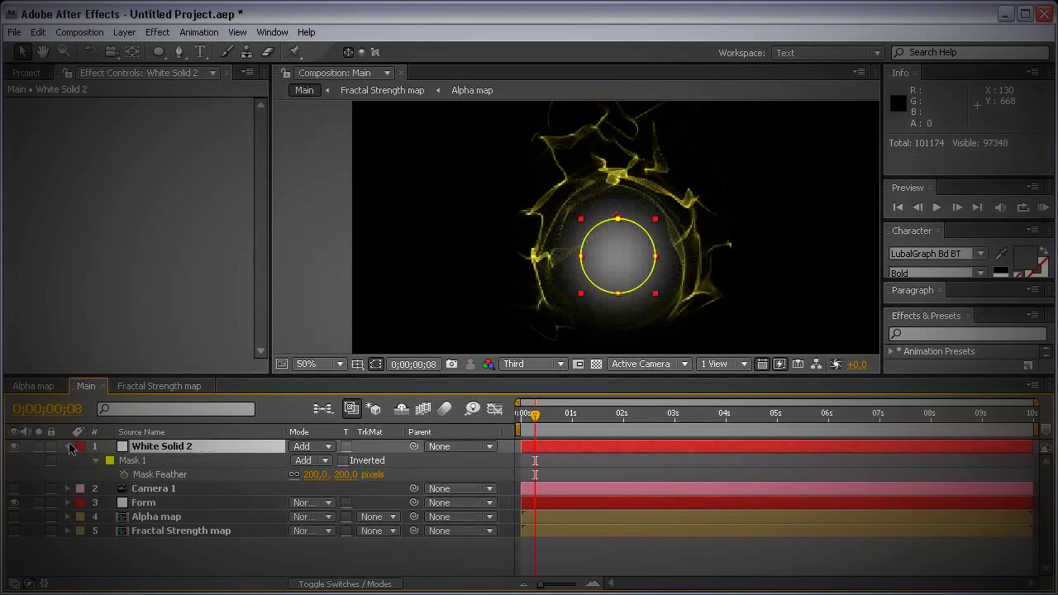
pyautogui.click(69, 447)
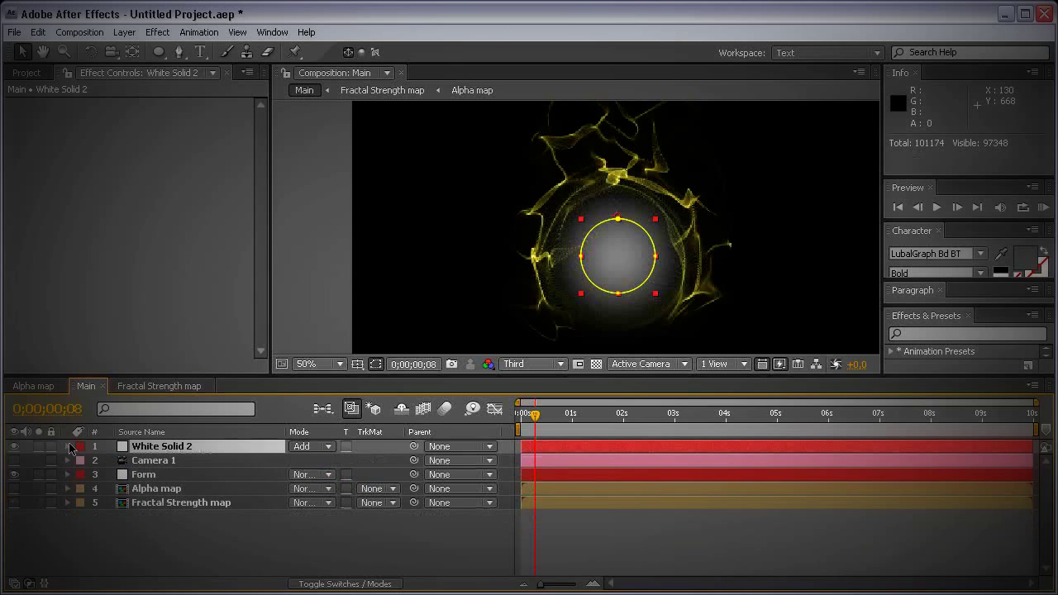
pyautogui.click(347, 534)
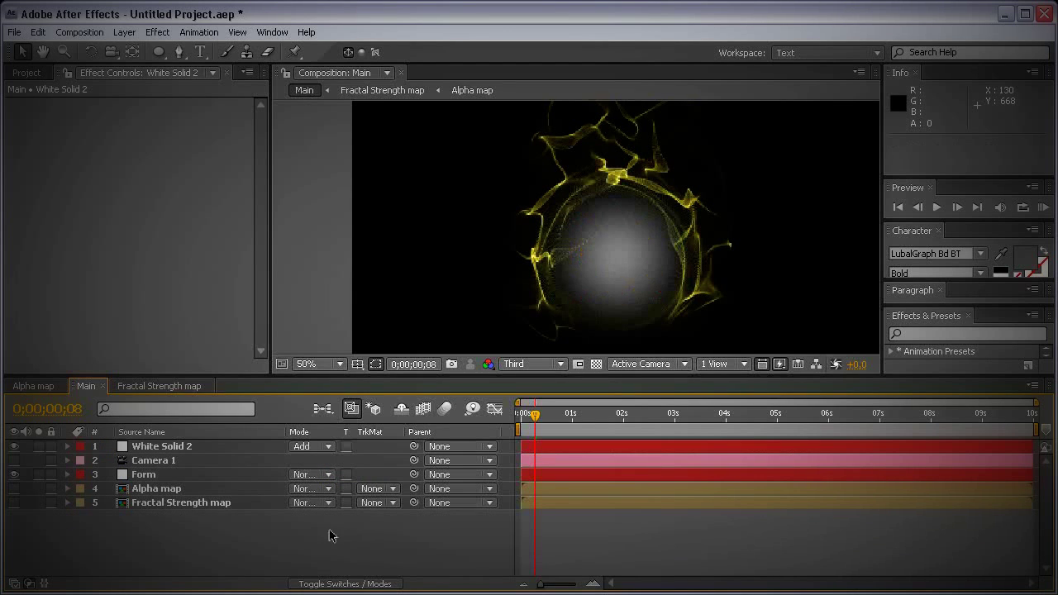
# Step: Create a black solid layer named OF
pyautogui.hotkey('ctrl', 'y')
pyautogui.click(544, 361)
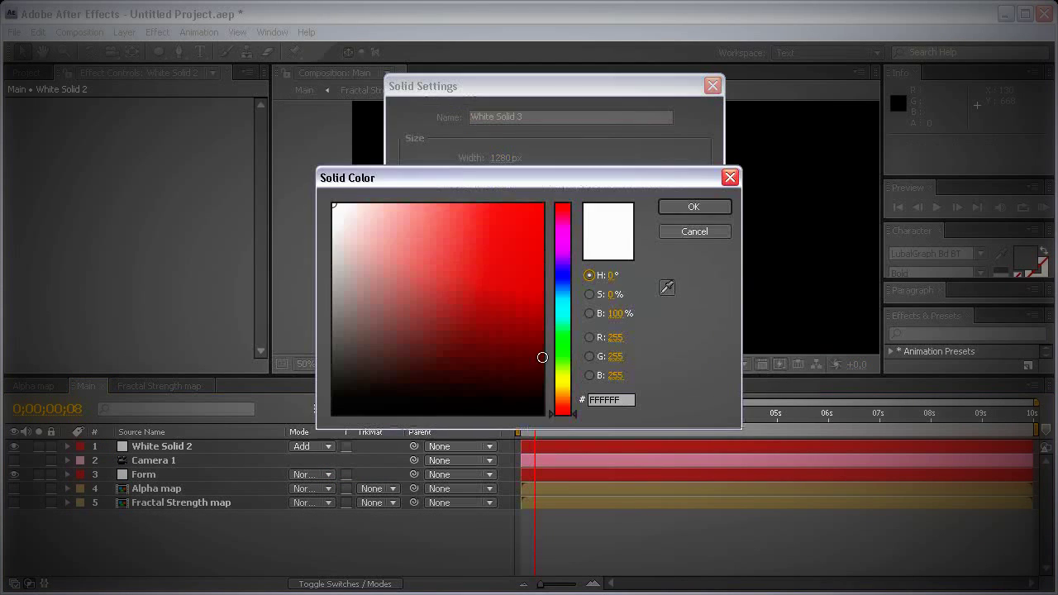
pyautogui.moveTo(624, 314); pyautogui.dragTo(579, 314)
pyautogui.press('Return')
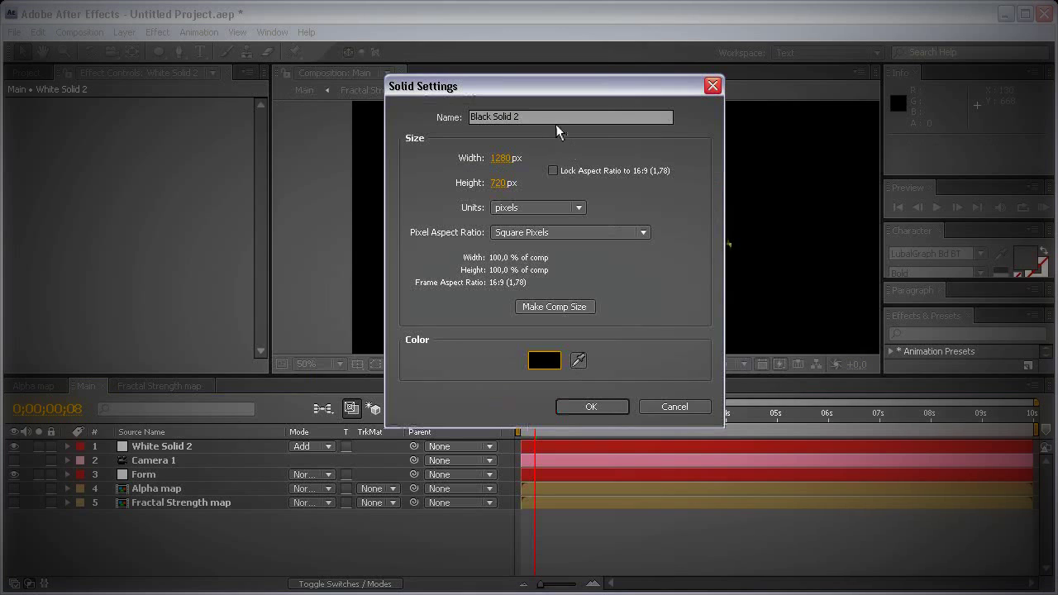
pyautogui.click(471, 117)
pyautogui.write('O')
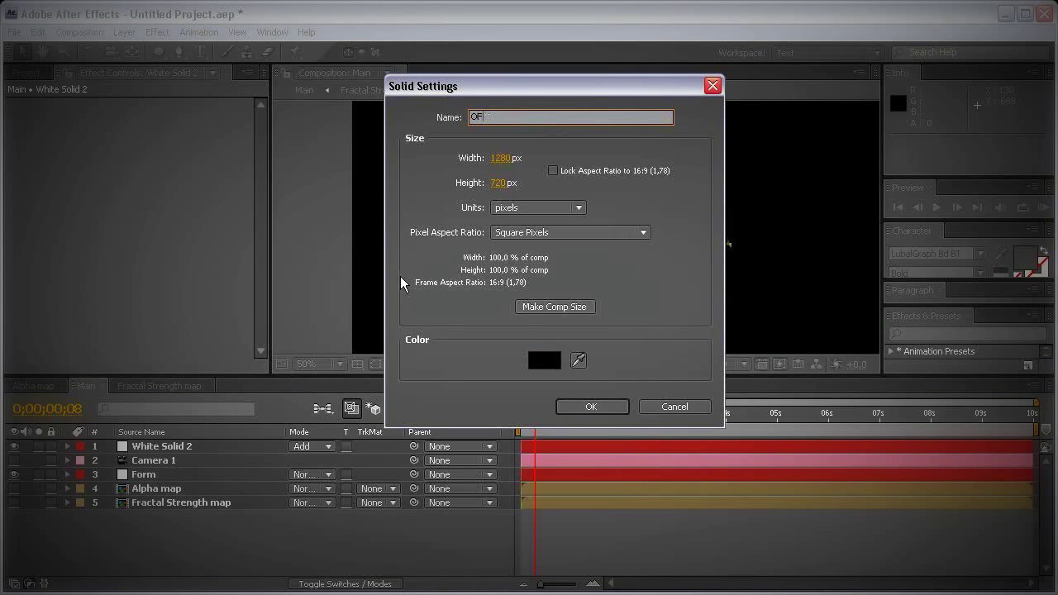
pyautogui.write('F')
pyautogui.click(589, 406)
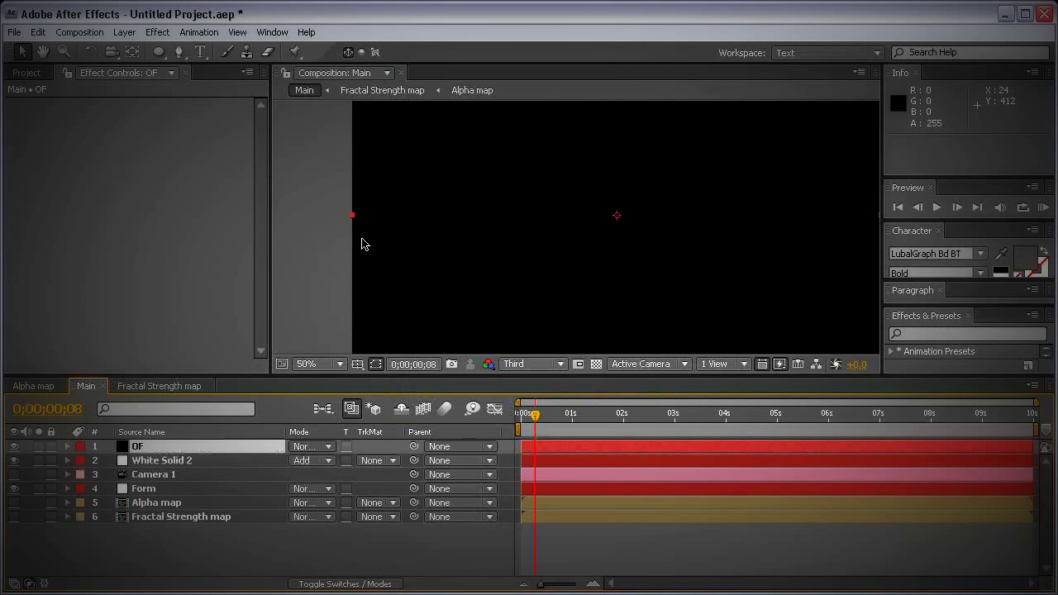
# Step: Fit the composition in the viewer, then view it at 50%
pyautogui.click(318, 364)
pyautogui.click(321, 376)
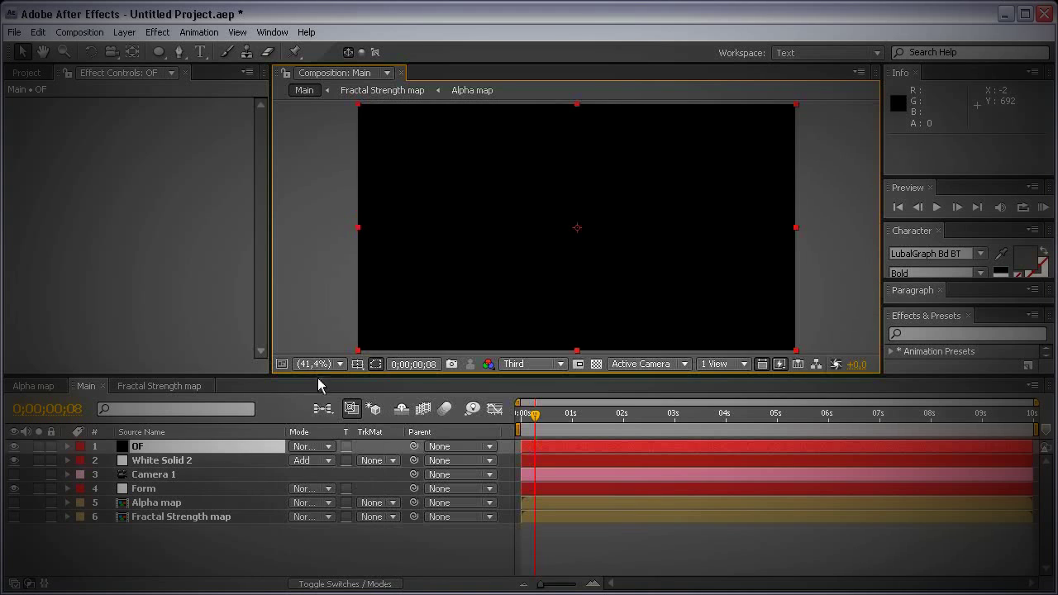
pyautogui.moveTo(319, 377); pyautogui.dragTo(345, 395)
pyautogui.click(339, 386)
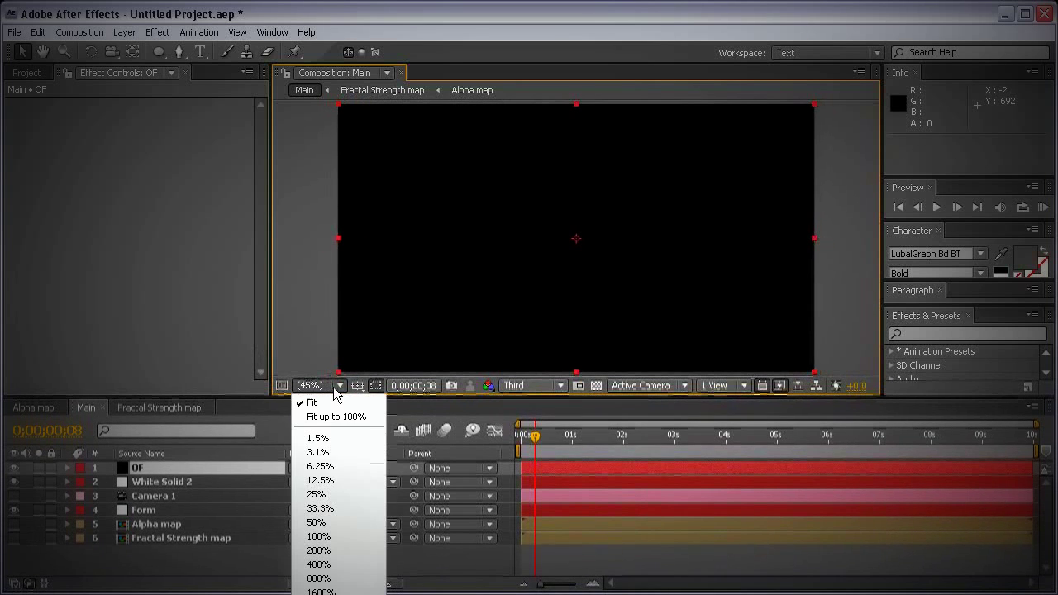
pyautogui.click(331, 523)
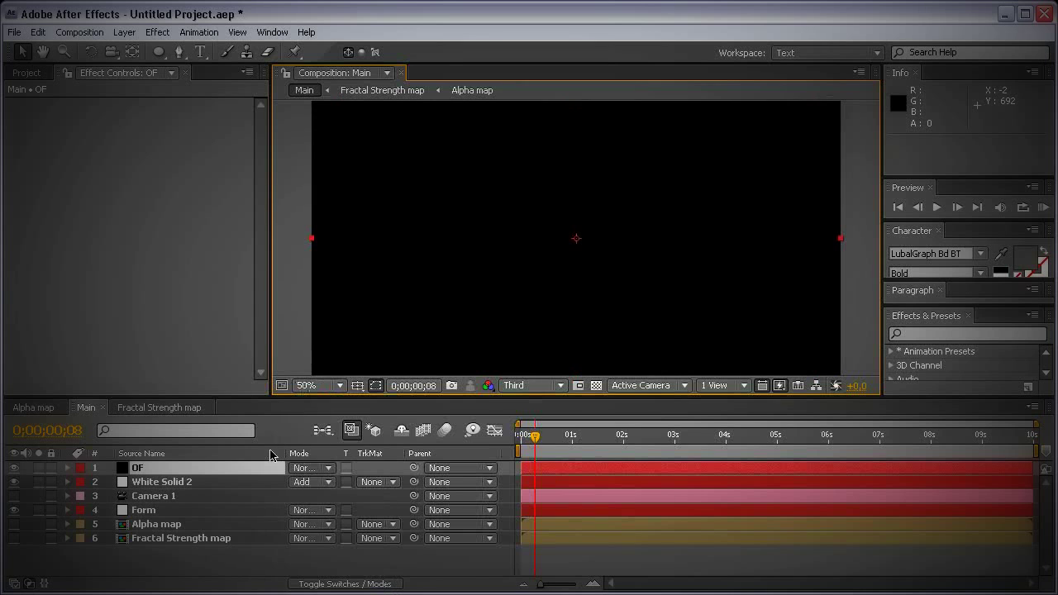
pyautogui.click(157, 31)
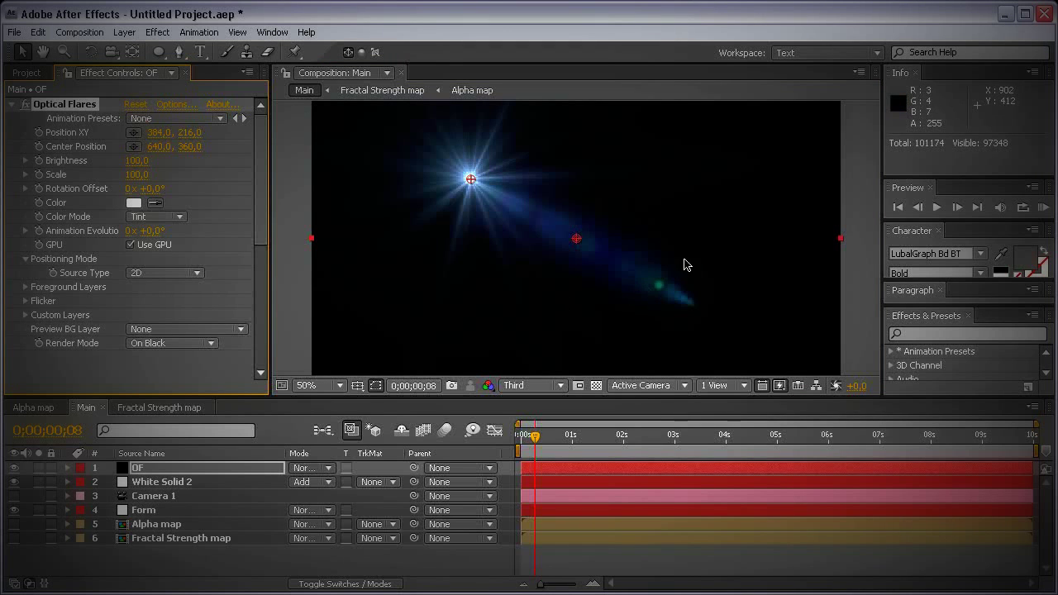
# Step: Set OF's blending mode to Screen and open the Optical Flares options window
pyautogui.click(307, 468)
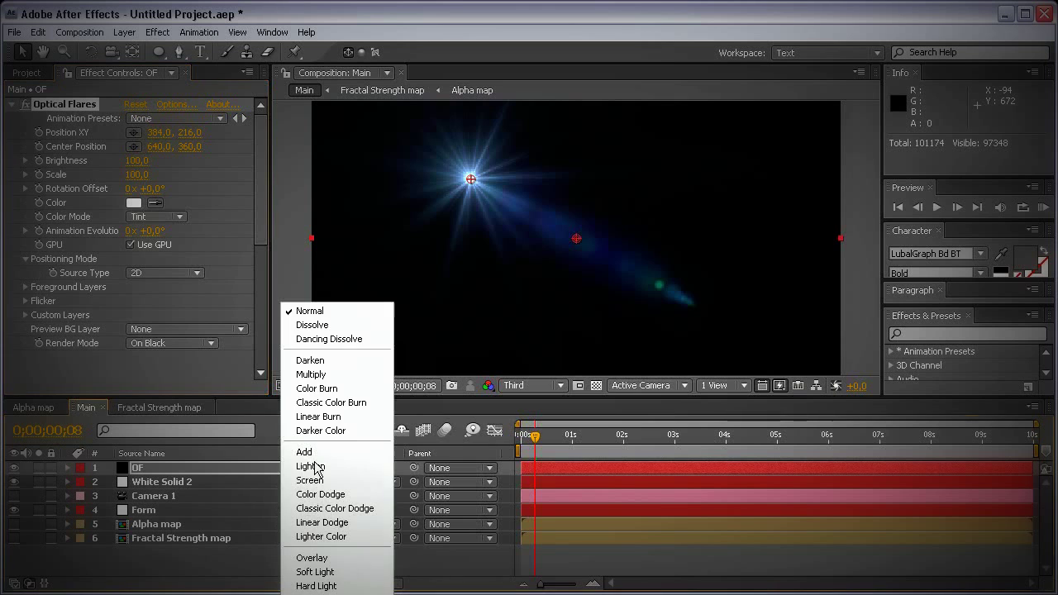
pyautogui.click(318, 480)
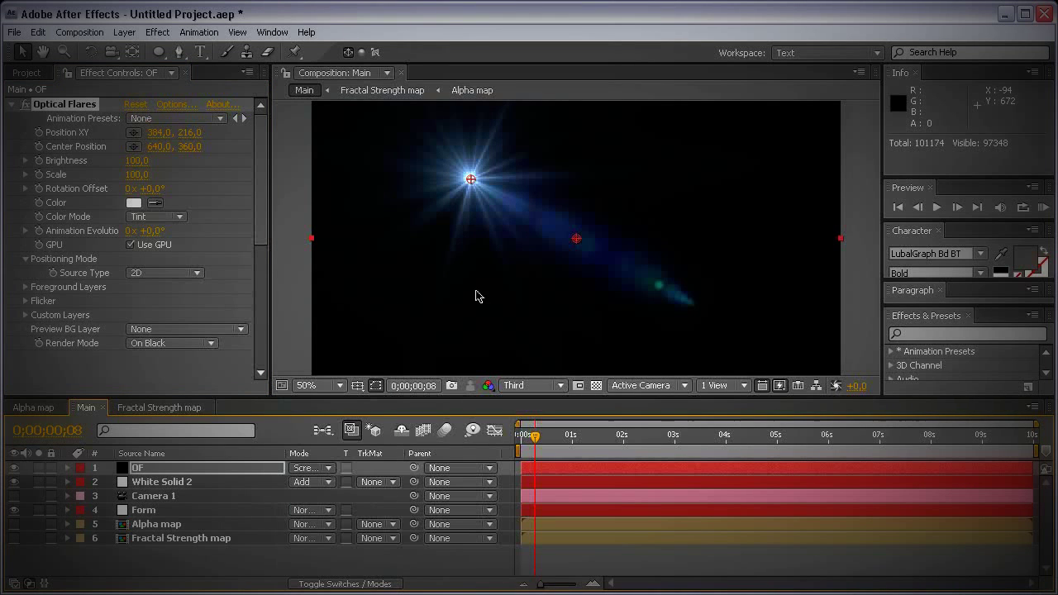
pyautogui.click(173, 105)
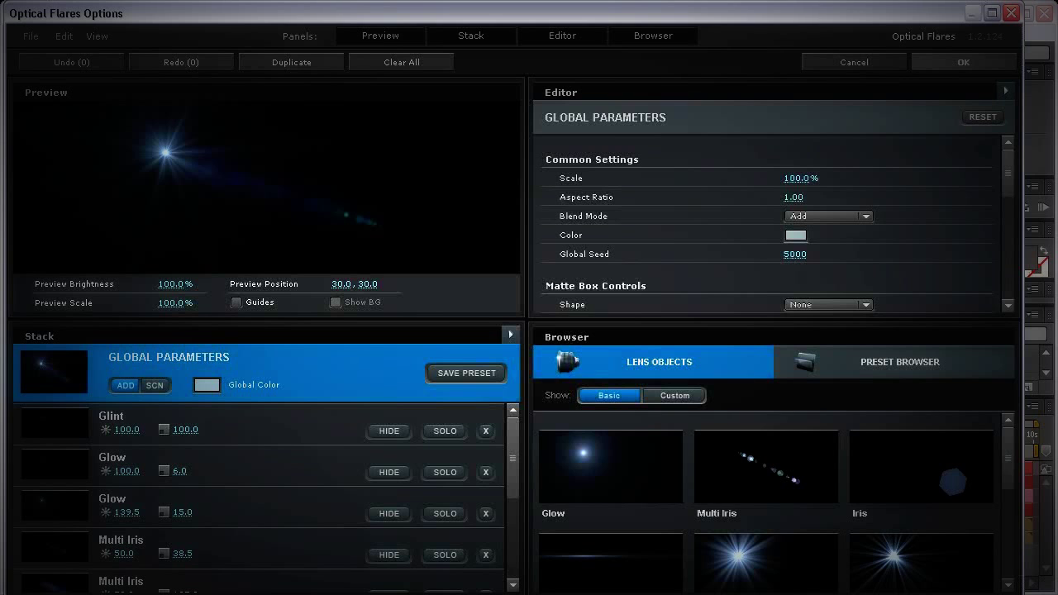
# Step: Browse the Light preset folder, load the Beached flare and shift it right and down
pyautogui.moveTo(1012, 480); pyautogui.dragTo(1014, 560)
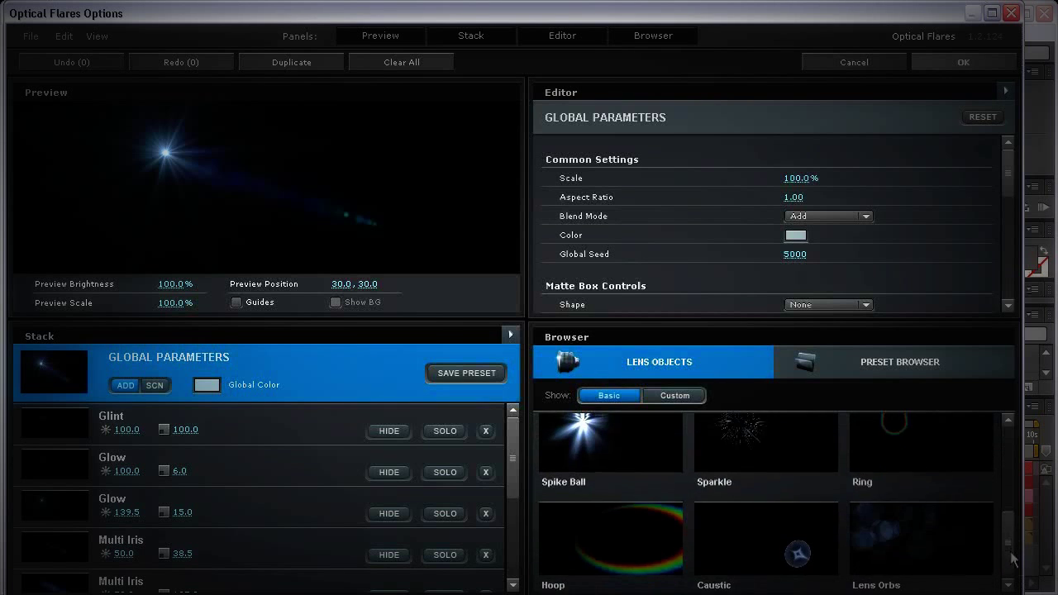
pyautogui.scroll(5, 1012, 559)
pyautogui.click(894, 362)
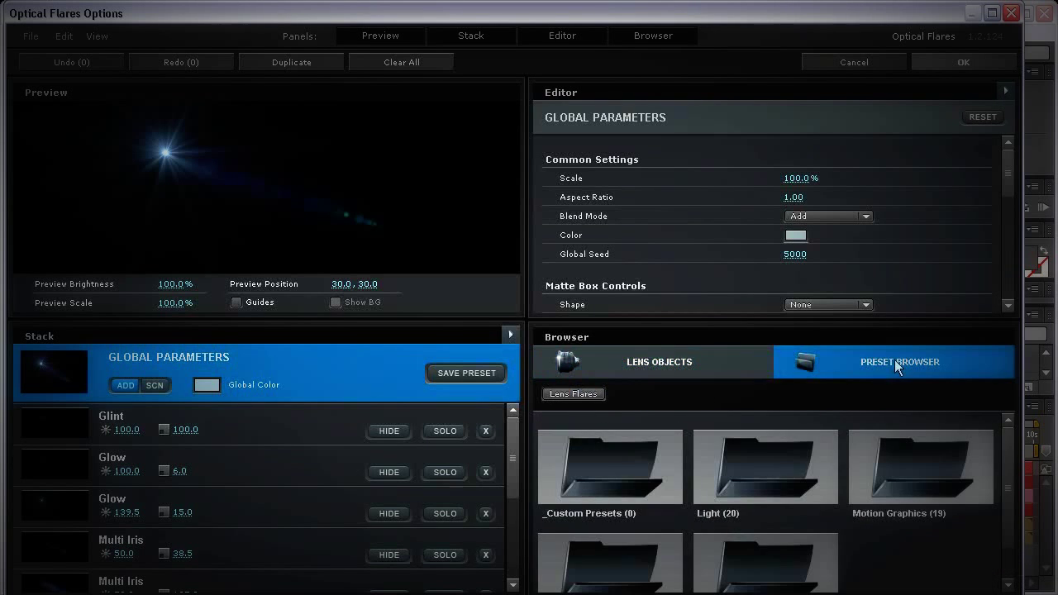
pyautogui.doubleClick(788, 458)
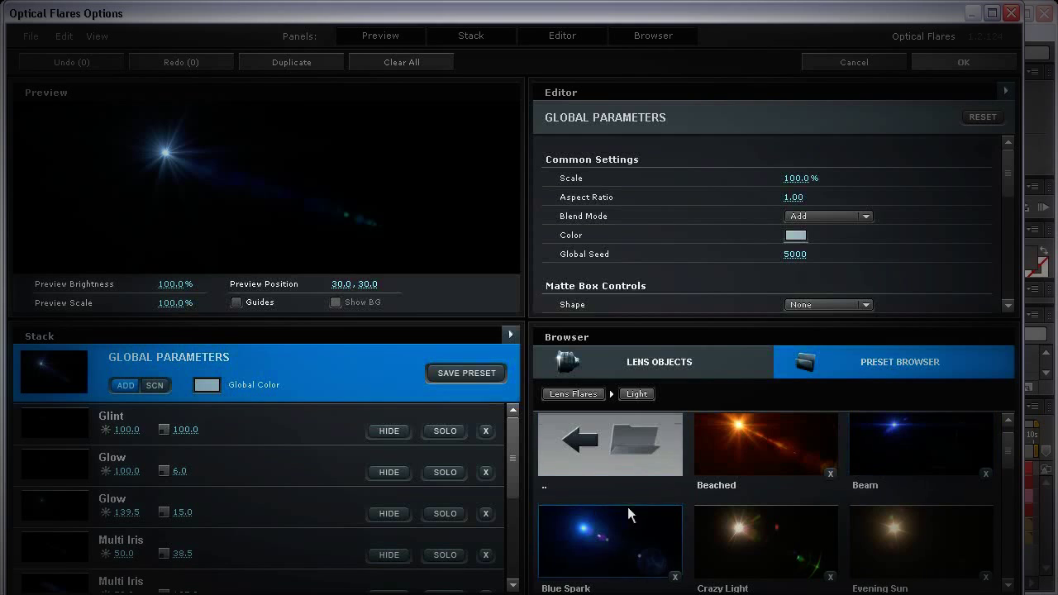
pyautogui.scroll(-5, 771, 489)
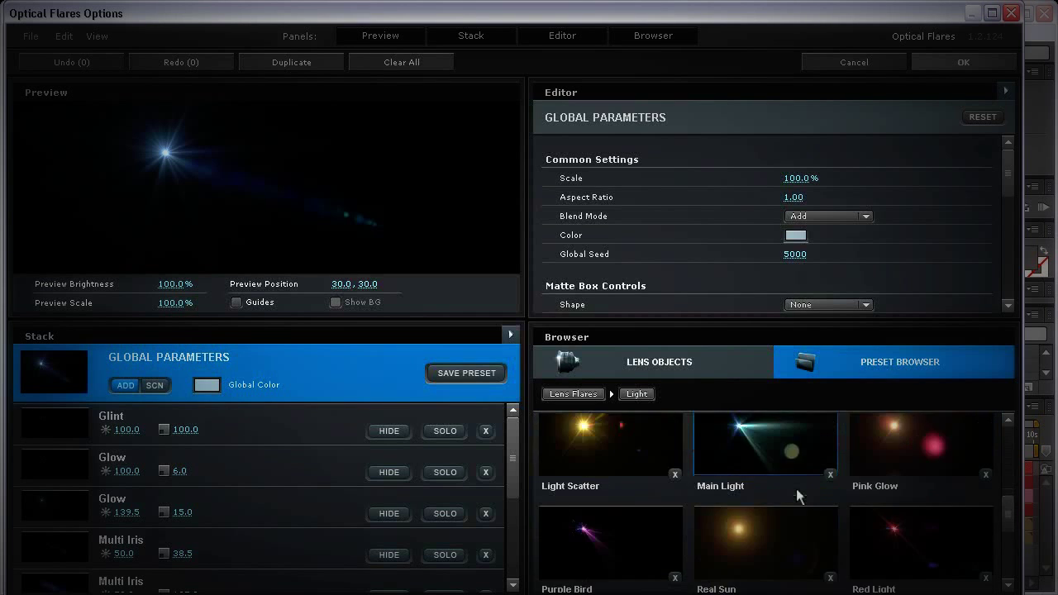
pyautogui.scroll(-4, 798, 495)
pyautogui.scroll(5, 799, 495)
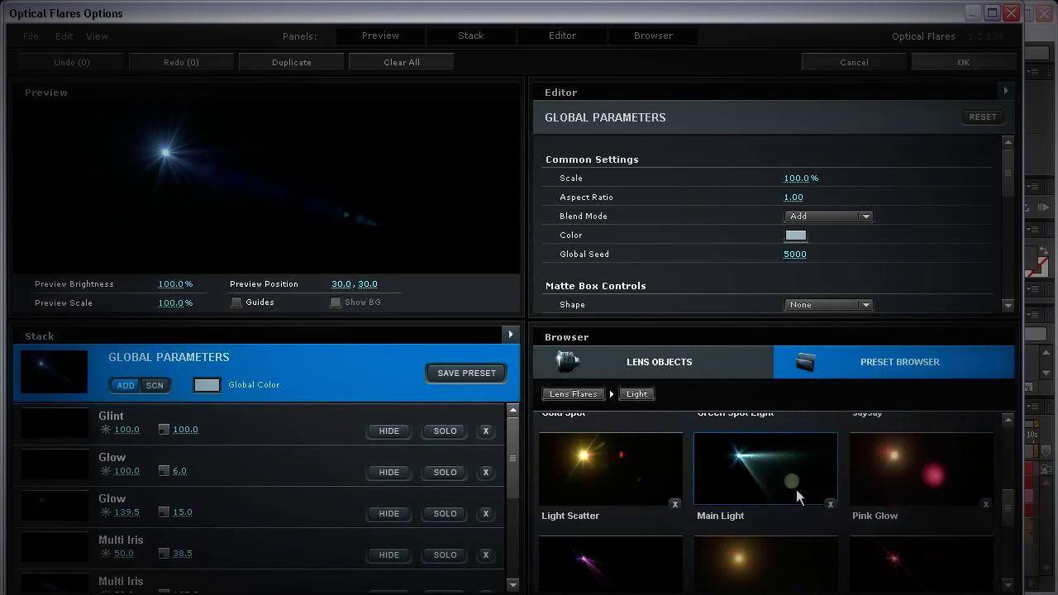
pyautogui.scroll(5, 796, 489)
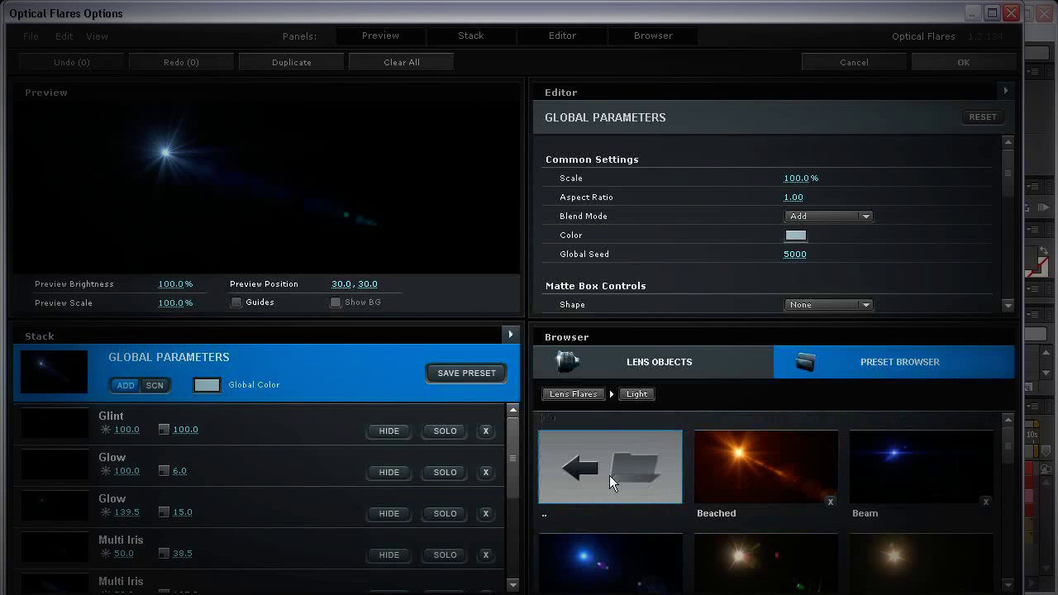
pyautogui.click(766, 473)
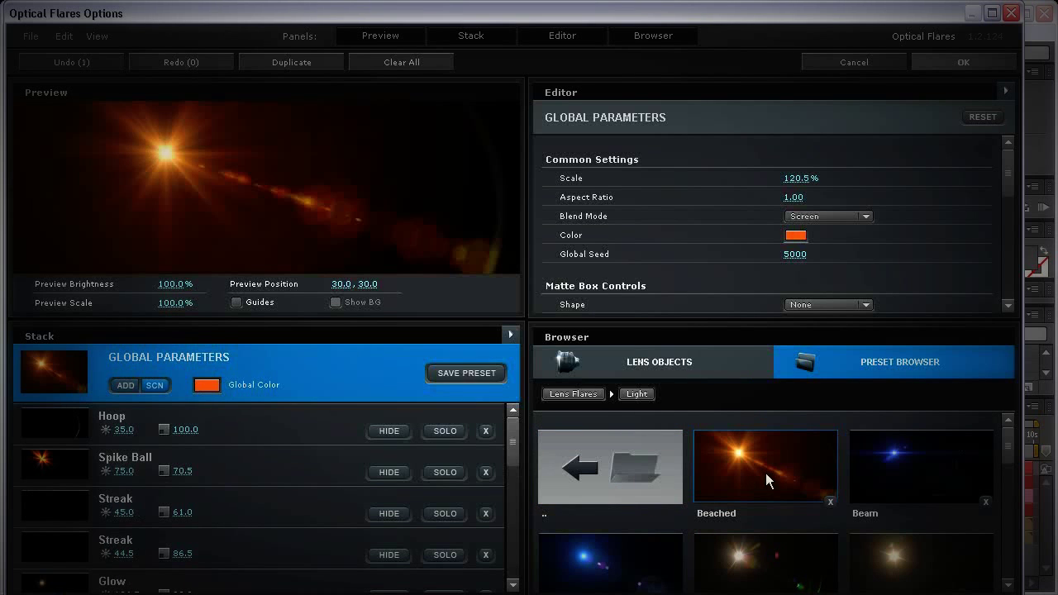
pyautogui.moveTo(174, 159); pyautogui.dragTo(266, 190)
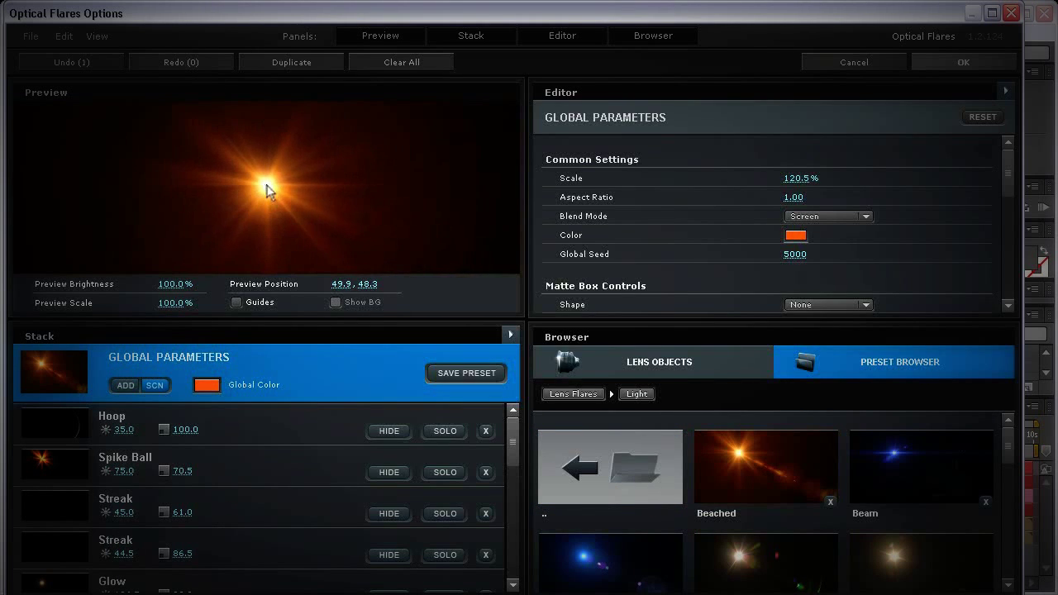
# Step: In the Motion Graphics presets, load the Sankor 16 flare and reposition it in the preview
pyautogui.click(595, 471)
pyautogui.click(940, 461)
pyautogui.scroll(-5, 915, 512)
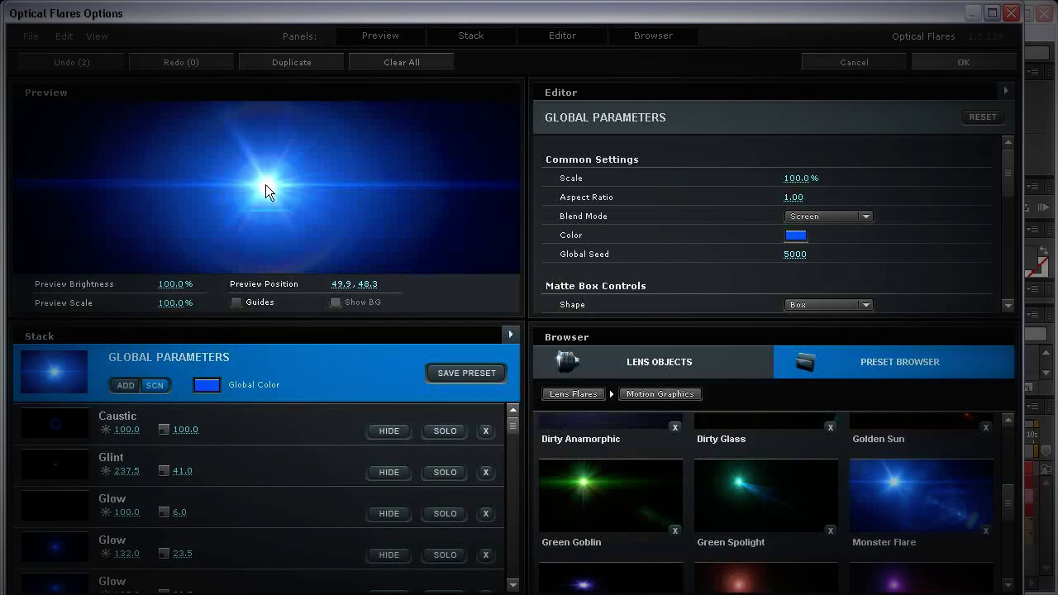
pyautogui.moveTo(265, 184)
pyautogui.mouseDown()
pyautogui.moveTo(243, 177)
pyautogui.moveTo(247, 187)
pyautogui.moveTo(221, 200)
pyautogui.moveTo(192, 191)
pyautogui.moveTo(246, 189)
pyautogui.mouseUp()
pyautogui.scroll(-2, 1007, 531)
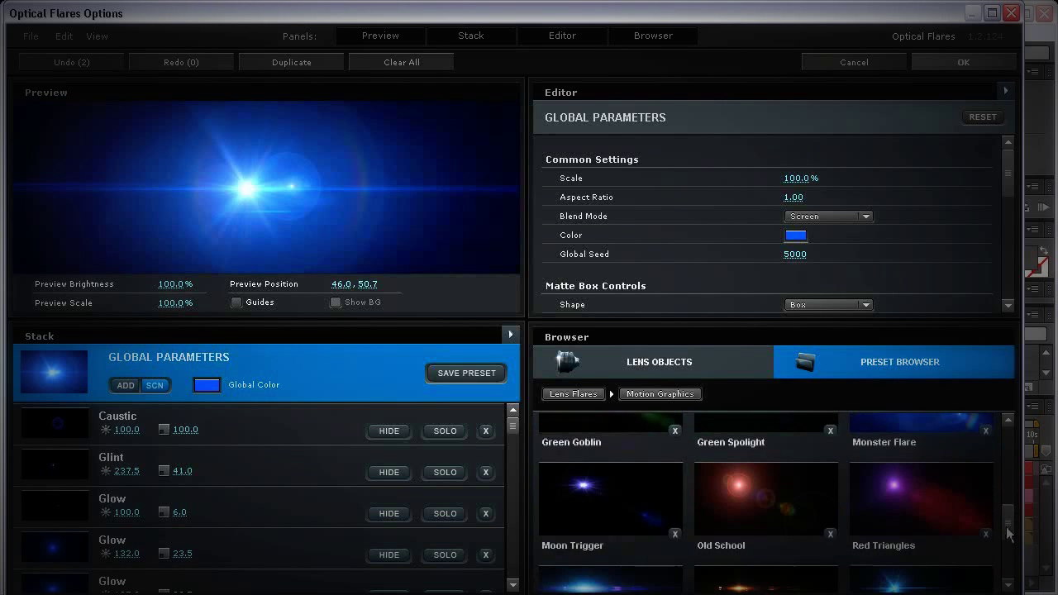
pyautogui.scroll(-2, 1007, 534)
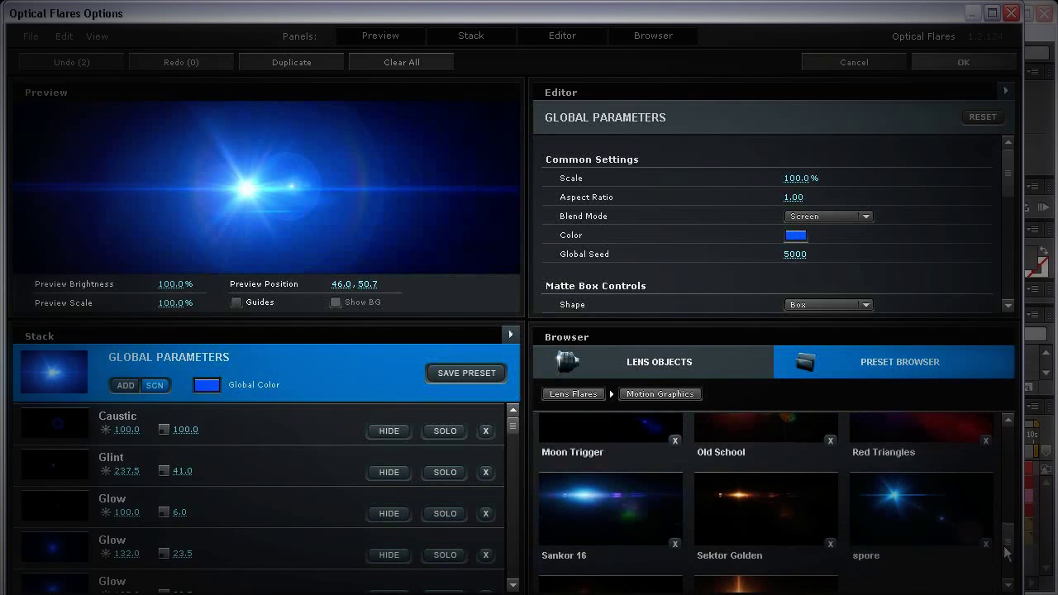
pyautogui.click(568, 514)
pyautogui.moveTo(260, 206); pyautogui.dragTo(263, 184)
# Step: Compare the spore and Moon Trigger flares, then return to Sankor 16
pyautogui.scroll(-2, 935, 496)
pyautogui.click(946, 437)
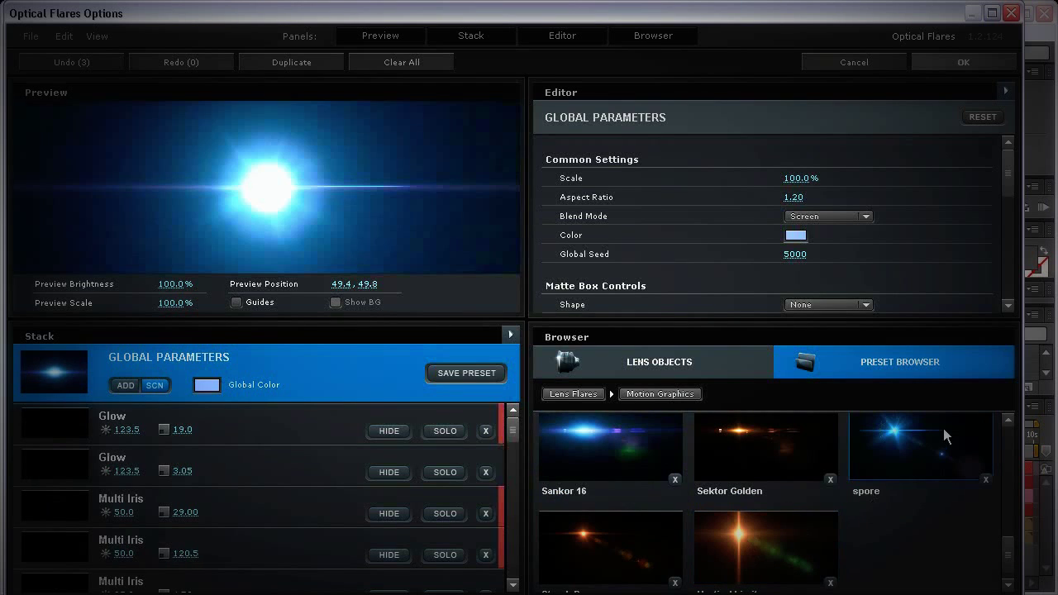
pyautogui.scroll(3, 607, 505)
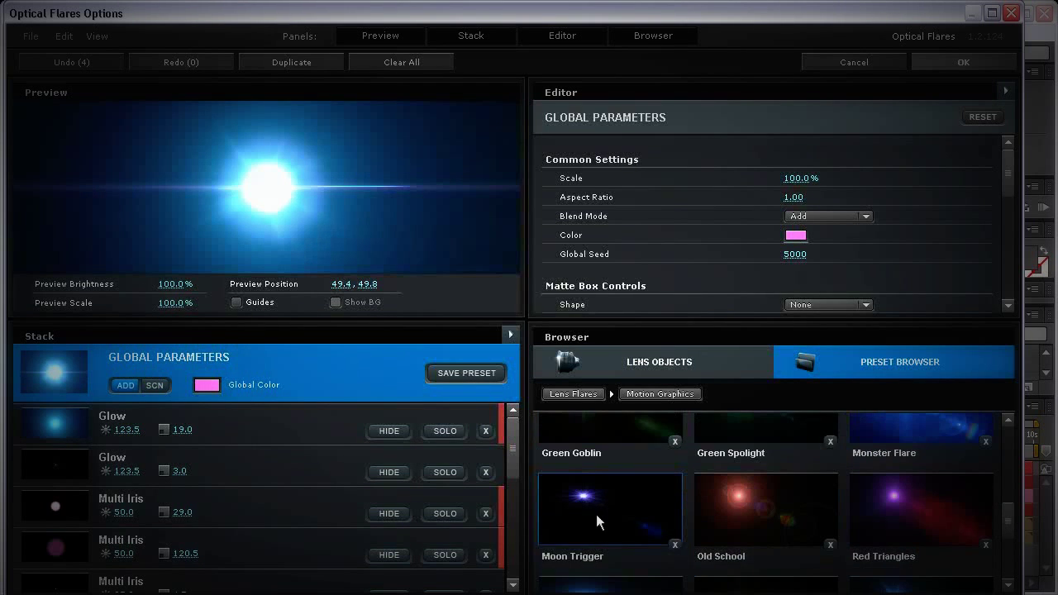
pyautogui.click(597, 517)
pyautogui.scroll(-1, 628, 509)
pyautogui.click(609, 512)
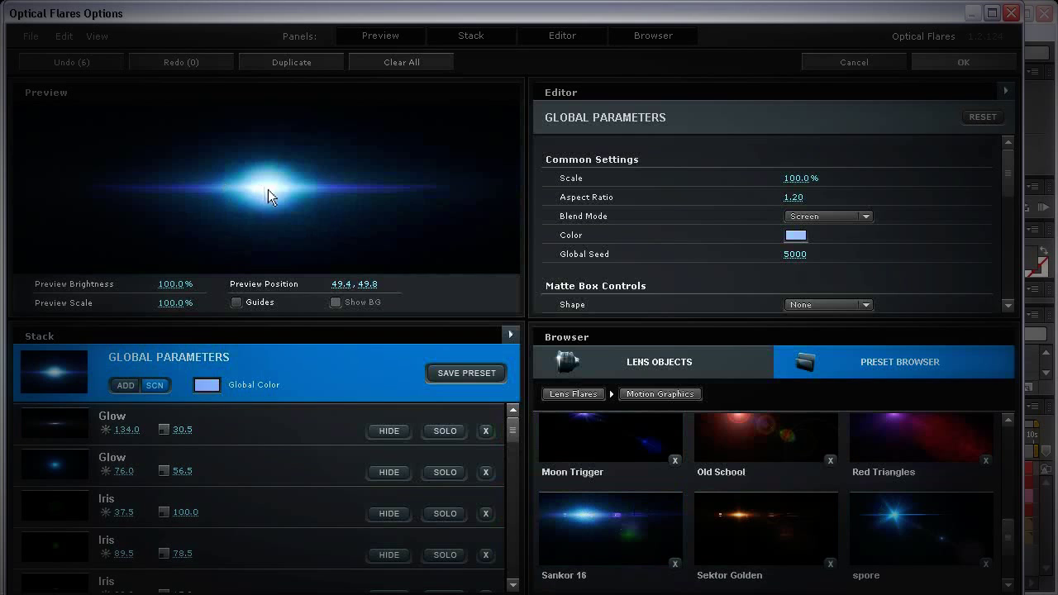
pyautogui.moveTo(267, 189)
pyautogui.mouseDown()
pyautogui.moveTo(238, 155)
pyautogui.moveTo(159, 126)
pyautogui.moveTo(160, 165)
pyautogui.moveTo(291, 186)
pyautogui.moveTo(265, 189)
pyautogui.mouseUp()
# Step: Try Red Triangles, Monster Flare, Dirty Anamorphic and Cool Flare, then settle on Sankor 16
pyautogui.scroll(1, 904, 541)
pyautogui.click(898, 517)
pyautogui.scroll(1, 962, 503)
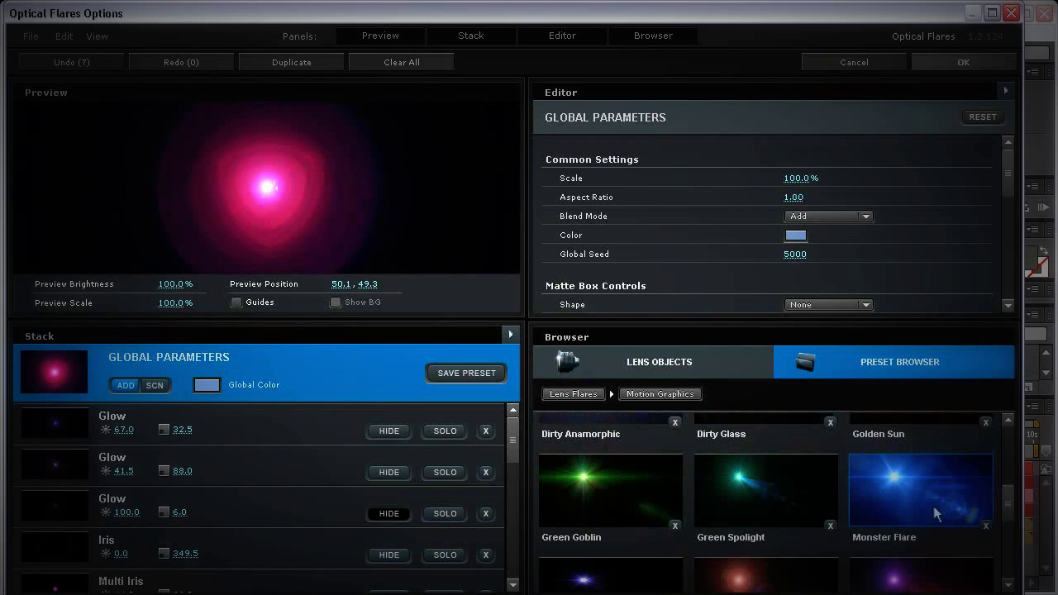
pyautogui.click(934, 512)
pyautogui.scroll(1, 935, 496)
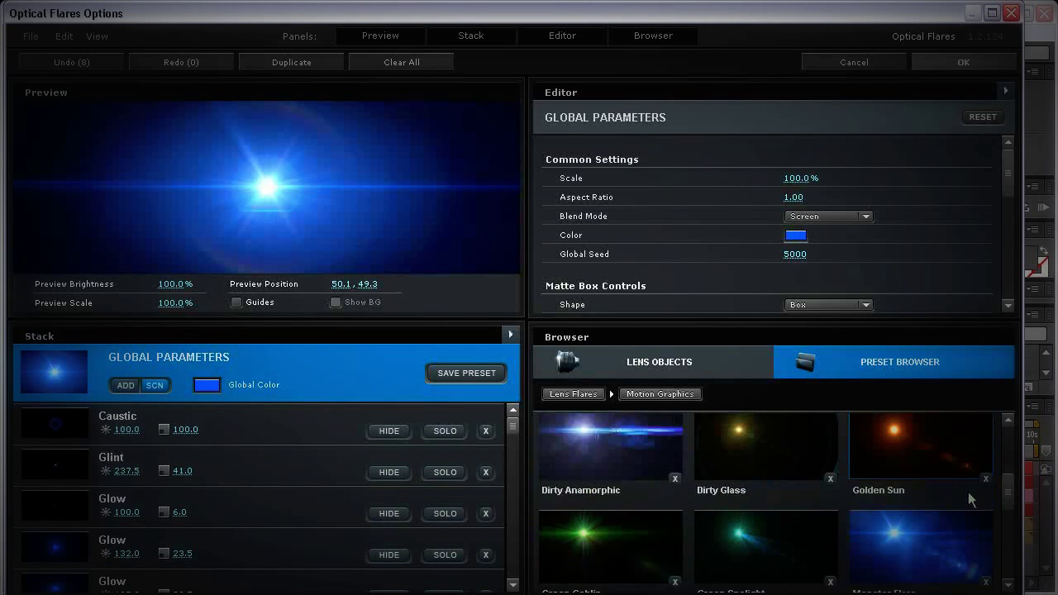
pyautogui.click(636, 486)
pyautogui.scroll(1, 895, 496)
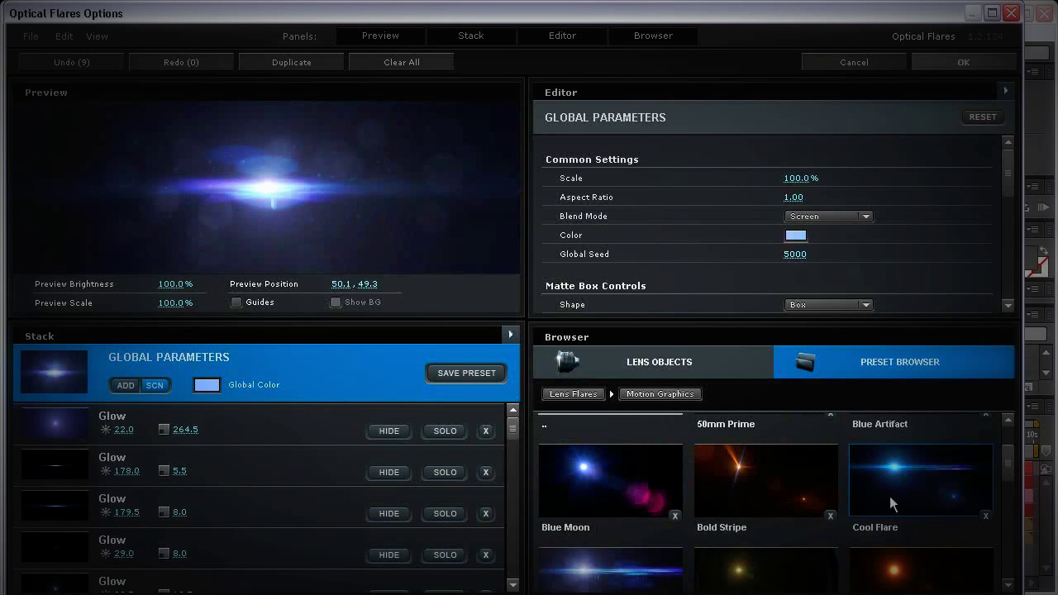
pyautogui.click(890, 496)
pyautogui.scroll(-4, 773, 499)
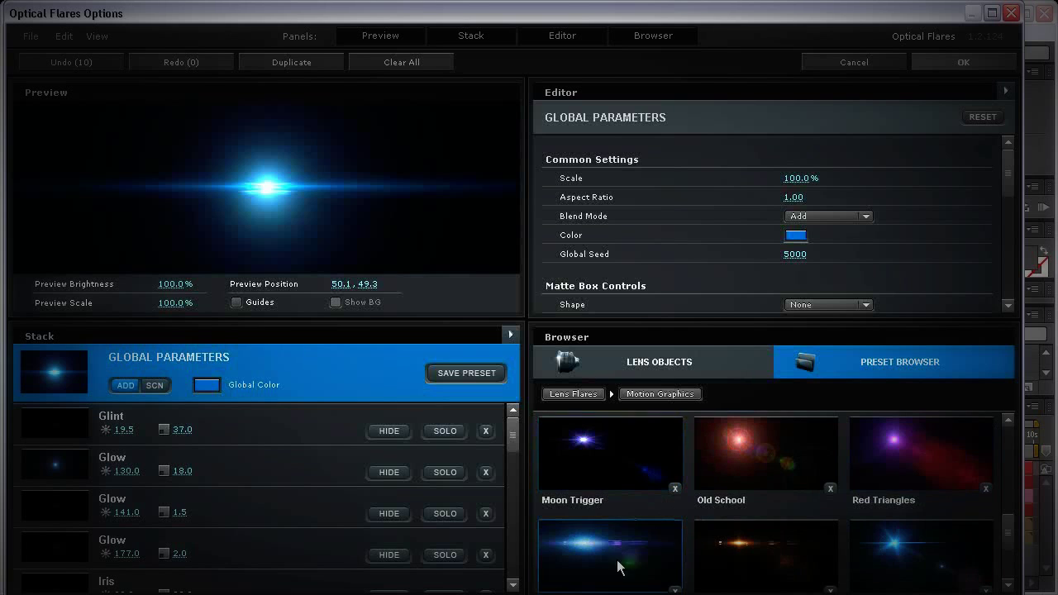
pyautogui.click(620, 567)
# Step: Apply the Sankor 16 flare, center its source on the orb and select the OF layer
pyautogui.click(963, 62)
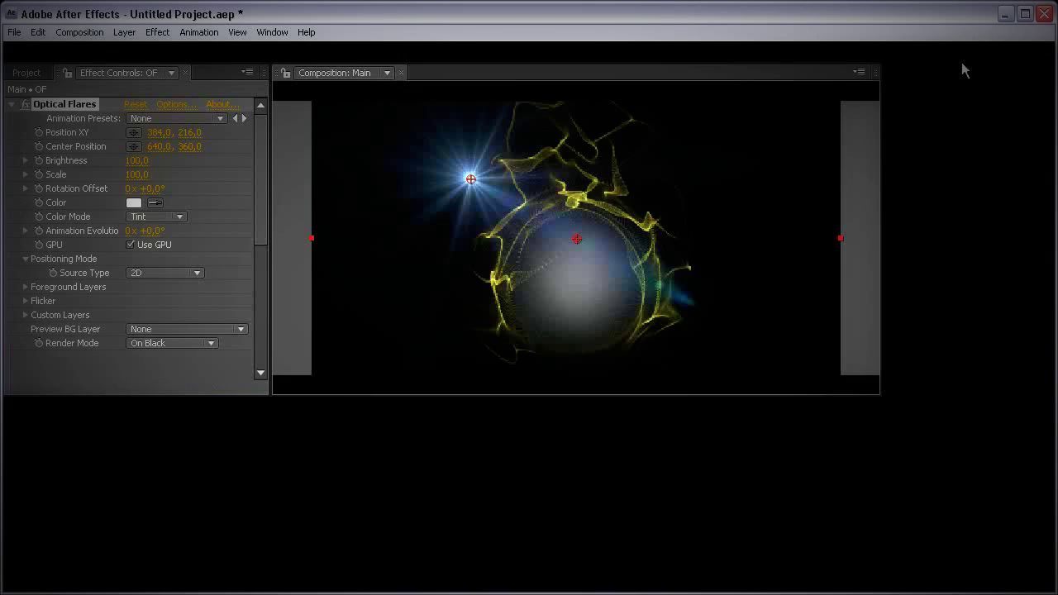
pyautogui.moveTo(472, 180); pyautogui.dragTo(576, 281)
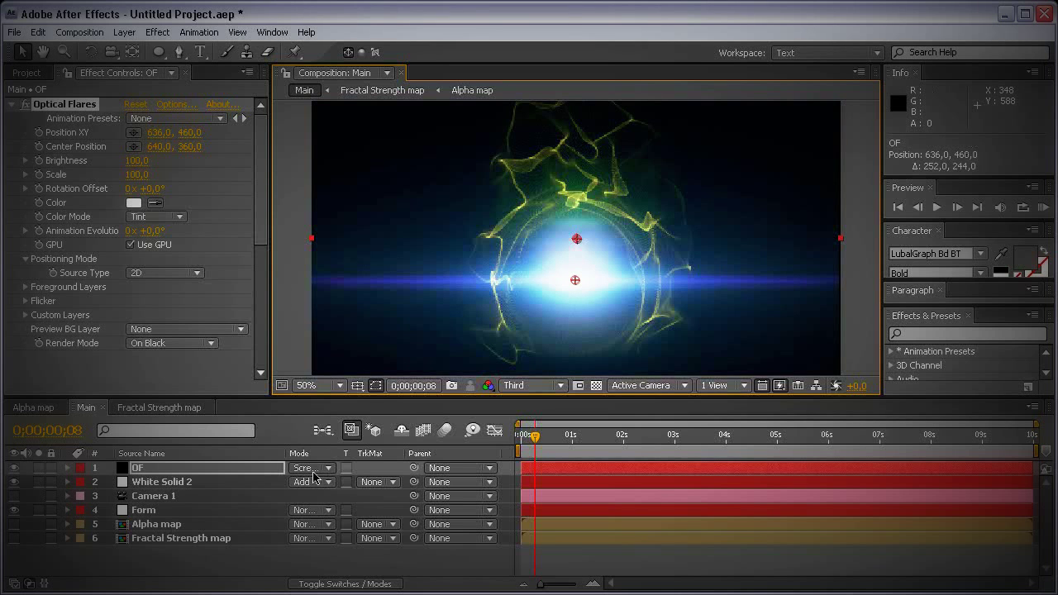
pyautogui.click(237, 471)
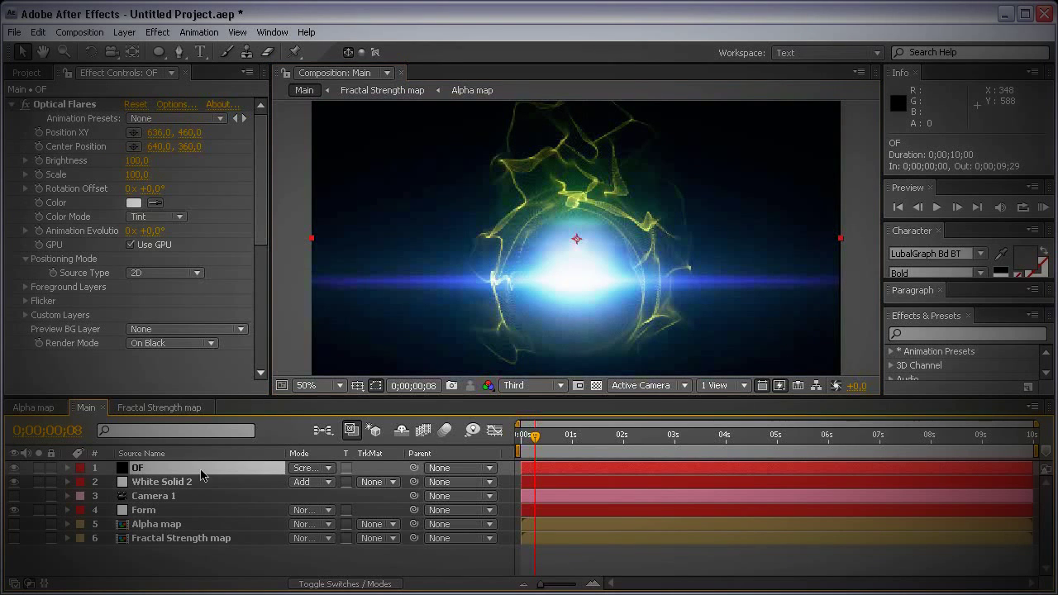
pyautogui.click(260, 481)
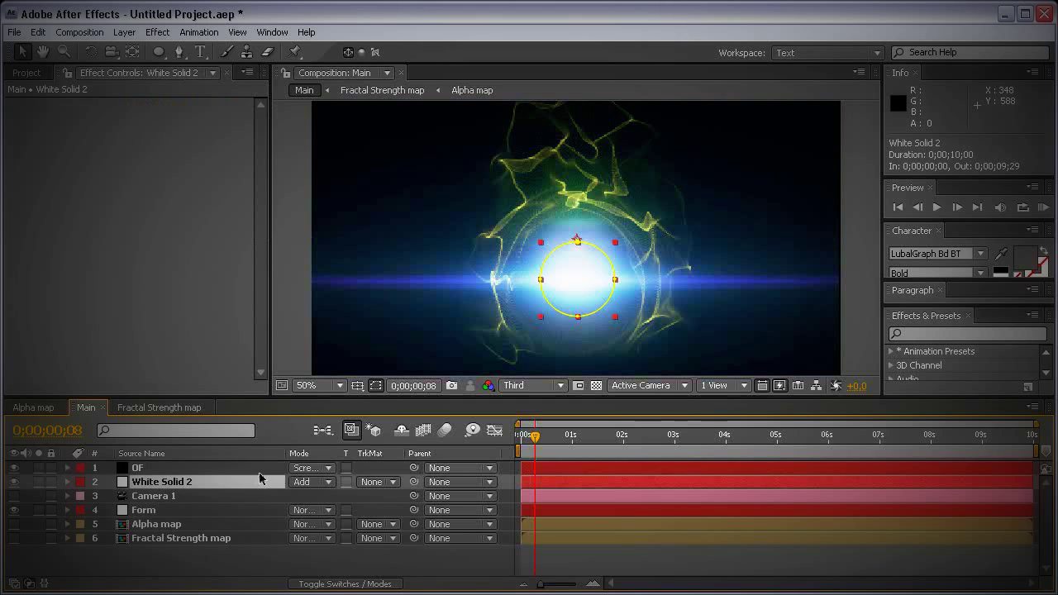
pyautogui.click(277, 470)
# Step: Switch the OF layer's blend mode to Add, then back to Screen
pyautogui.click(322, 468)
pyautogui.click(311, 438)
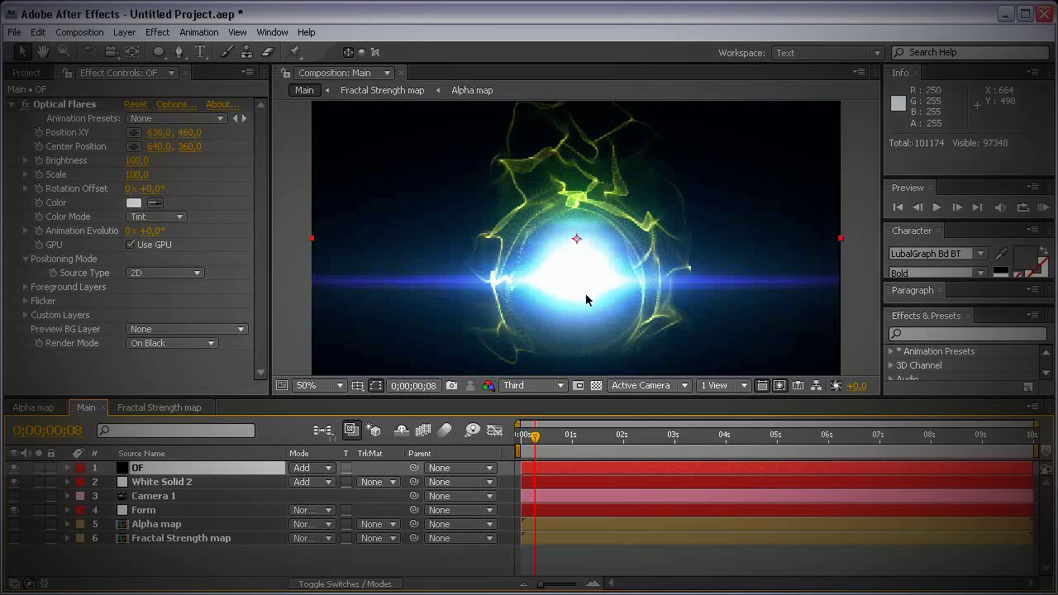
pyautogui.click(300, 469)
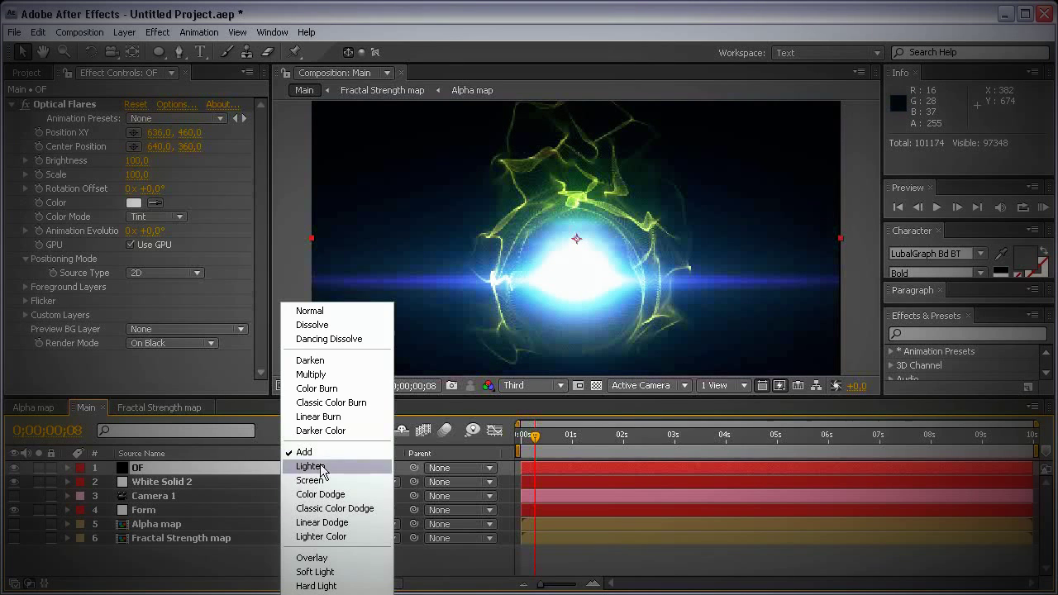
pyautogui.click(329, 481)
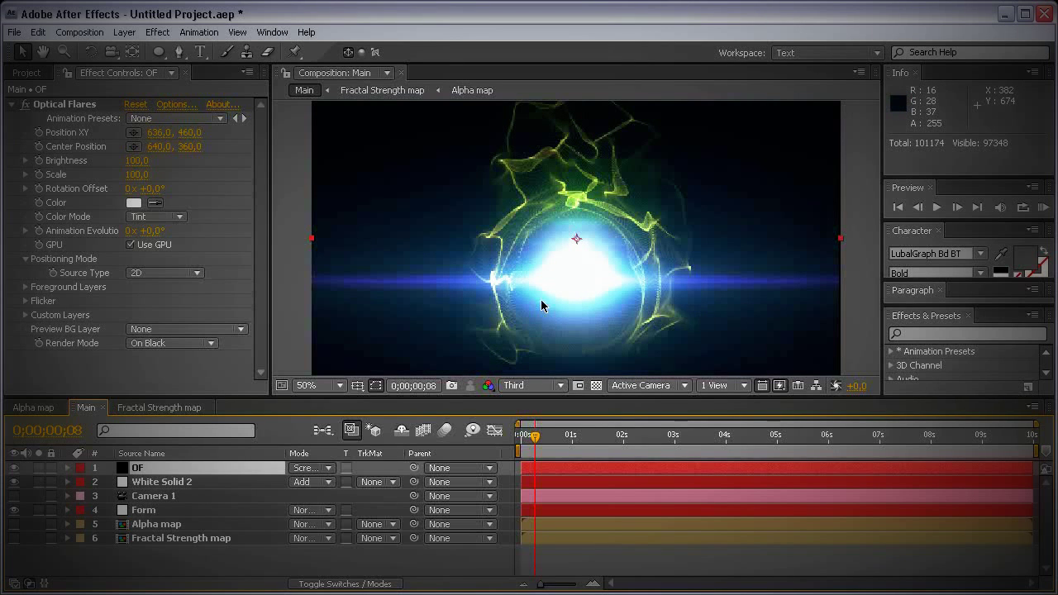
# Step: Reveal the flare's Flicker settings and add an expression to its Brightness
pyautogui.click(24, 301)
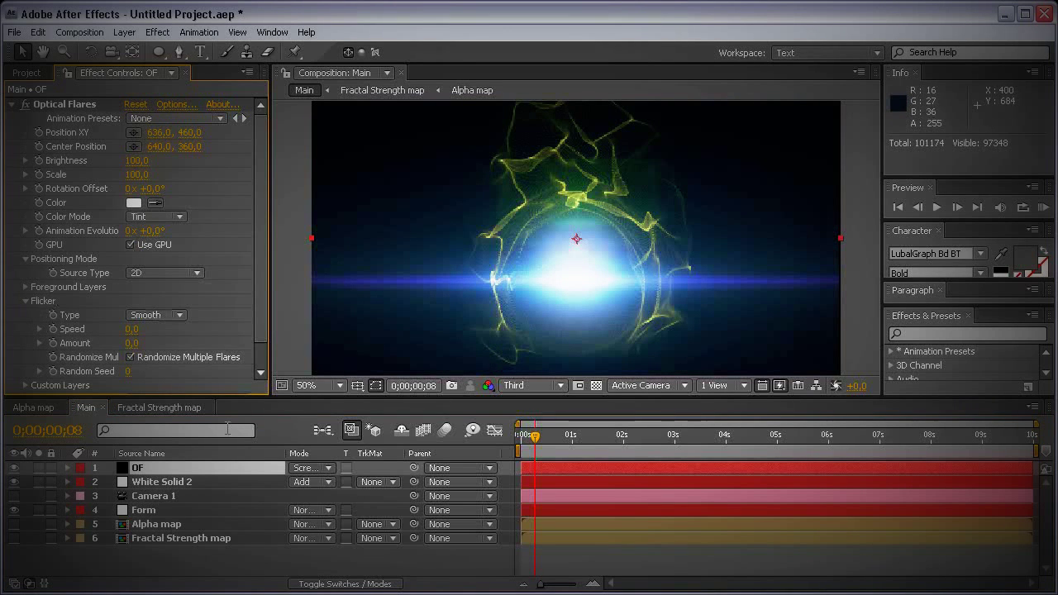
pyautogui.click(214, 466)
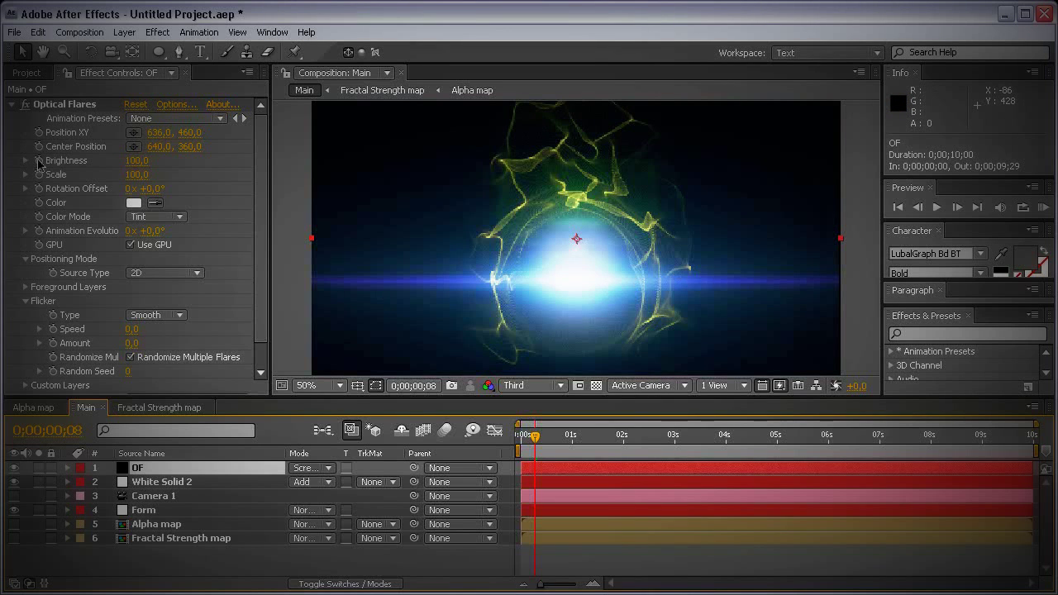
pyautogui.keyDown('alt'); pyautogui.click(39, 160); pyautogui.keyUp('alt')
# Step: Type a wiggle( expression on Brightness, then delete it so Brightness stays 100
pyautogui.press('Home')
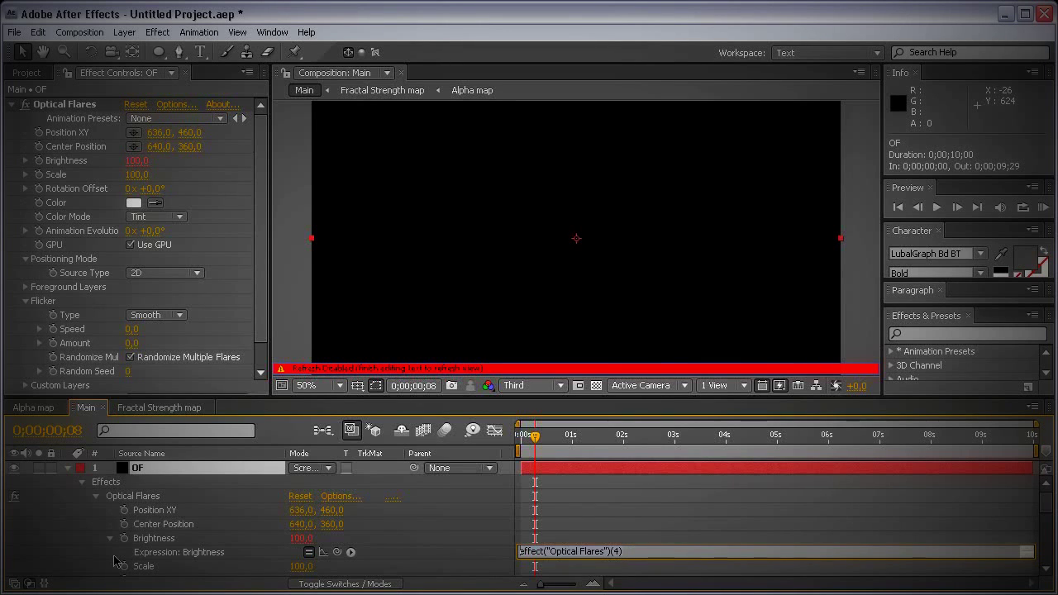
pyautogui.write('wiggle(2,30')
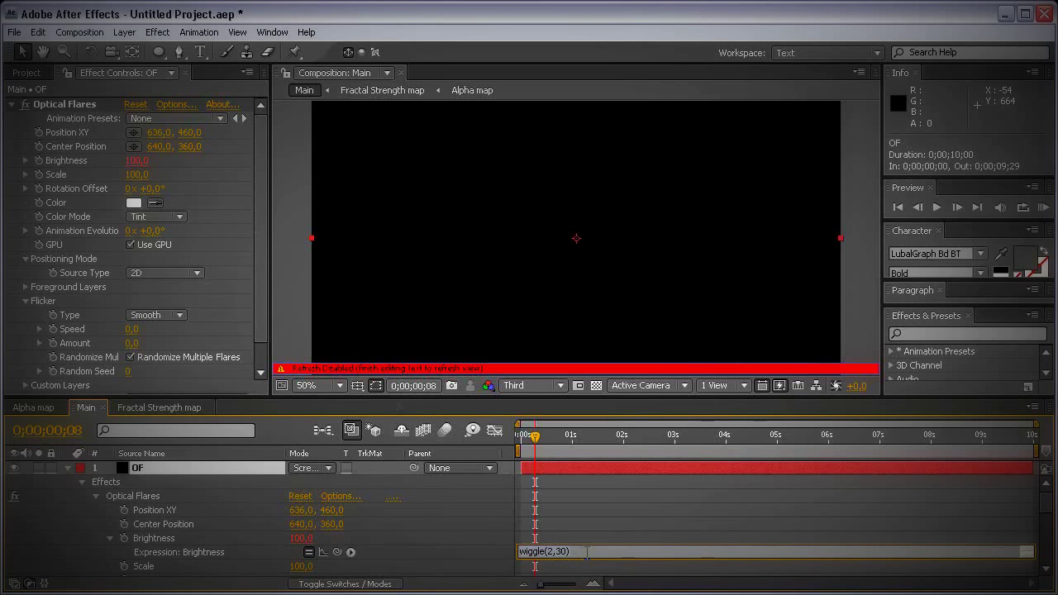
pyautogui.hotkey('ctrl', 'a')
pyautogui.press('BackSpace')
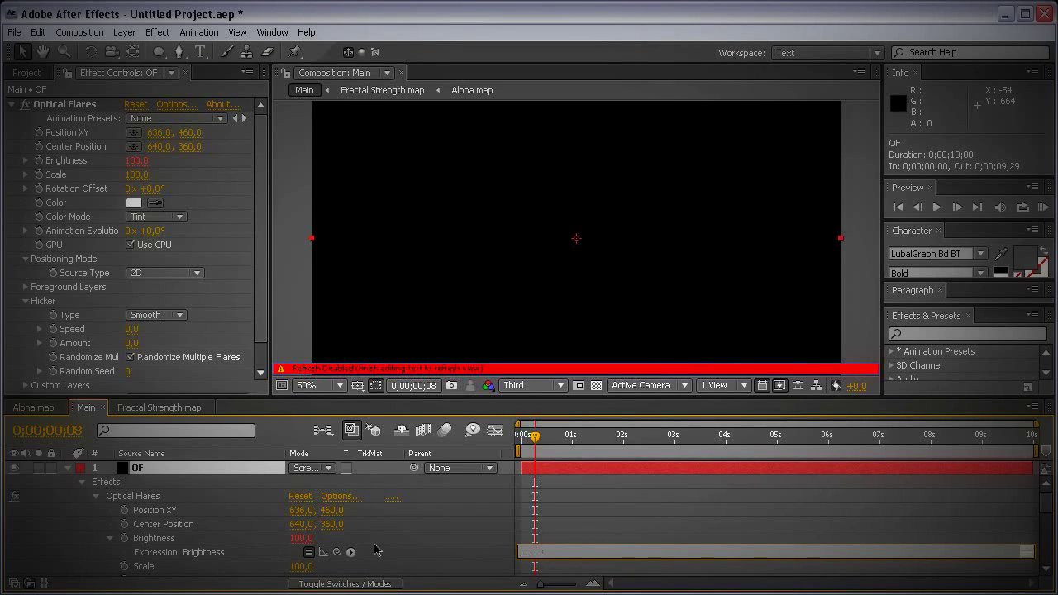
pyautogui.click(424, 529)
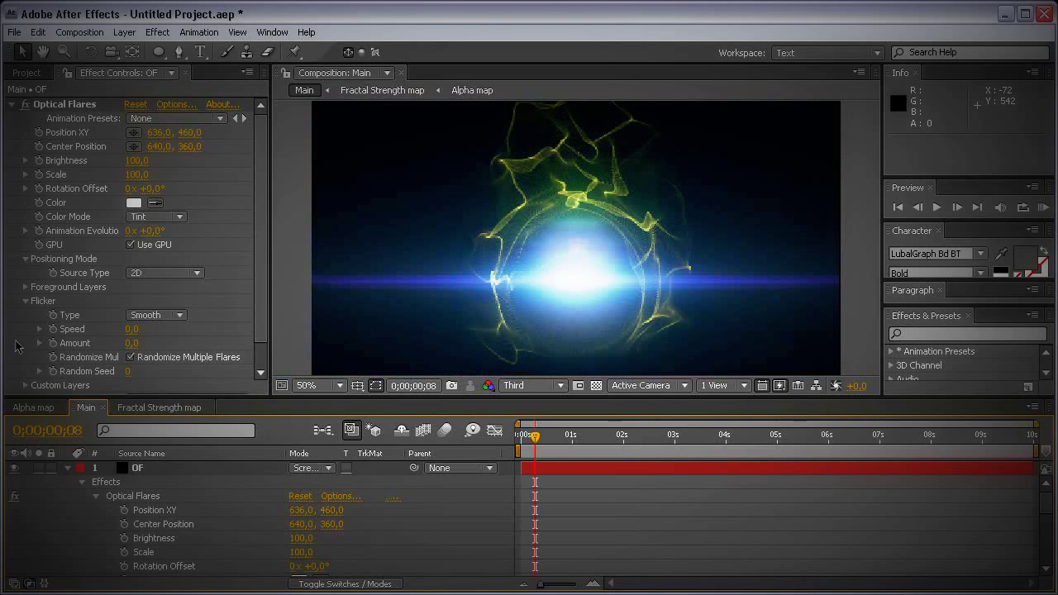
pyautogui.click(45, 302)
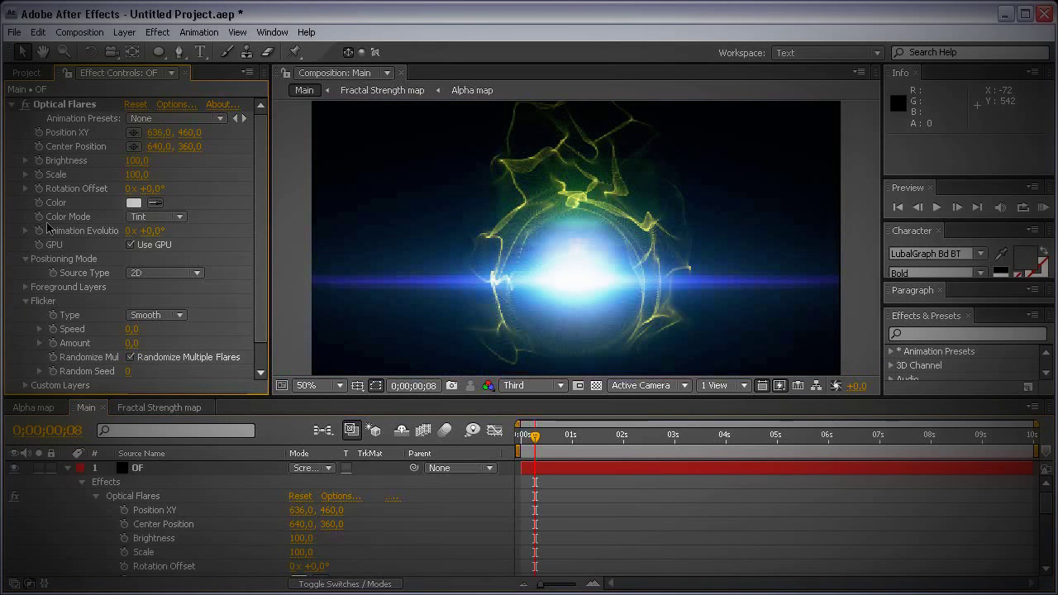
# Step: Set Flicker Speed 2 and Amount 30, undo a stray Speed scrub, and collapse the OF layer
pyautogui.click(131, 330)
pyautogui.write('2')
pyautogui.press('Tab')
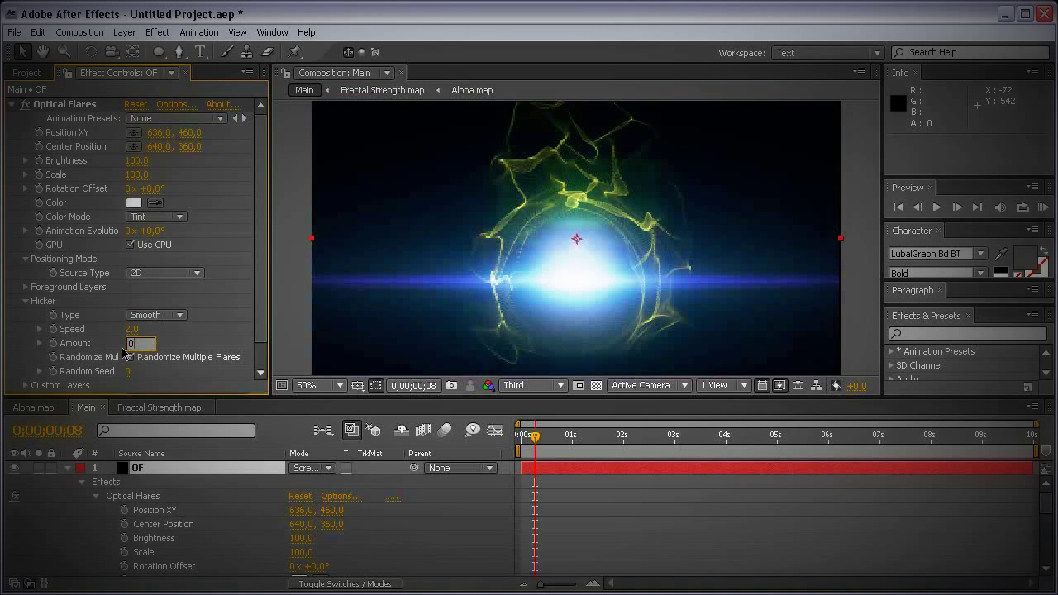
pyautogui.press('Return')
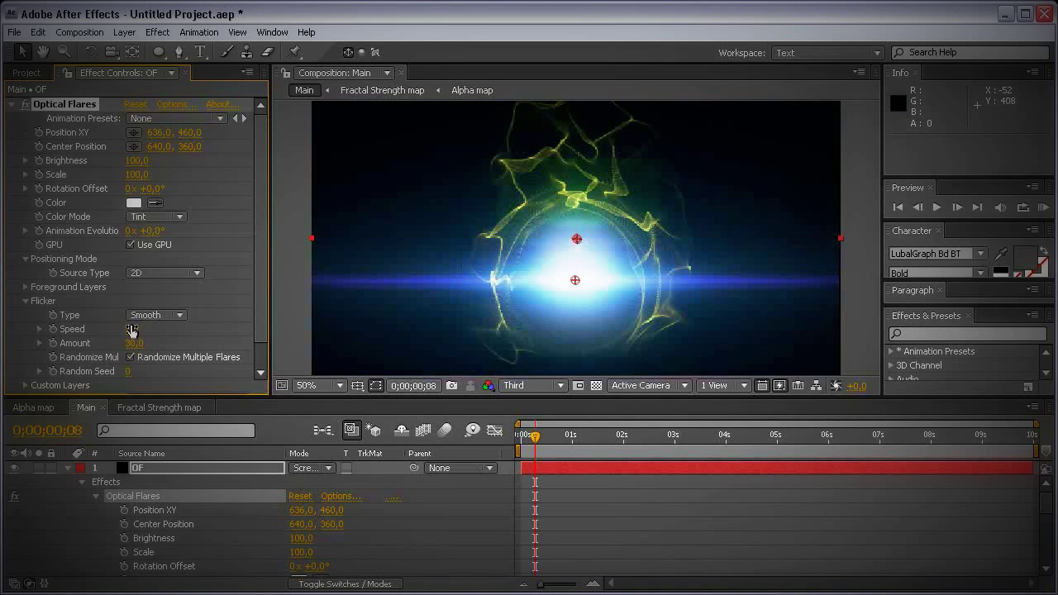
pyautogui.moveTo(131, 329); pyautogui.dragTo(146, 325)
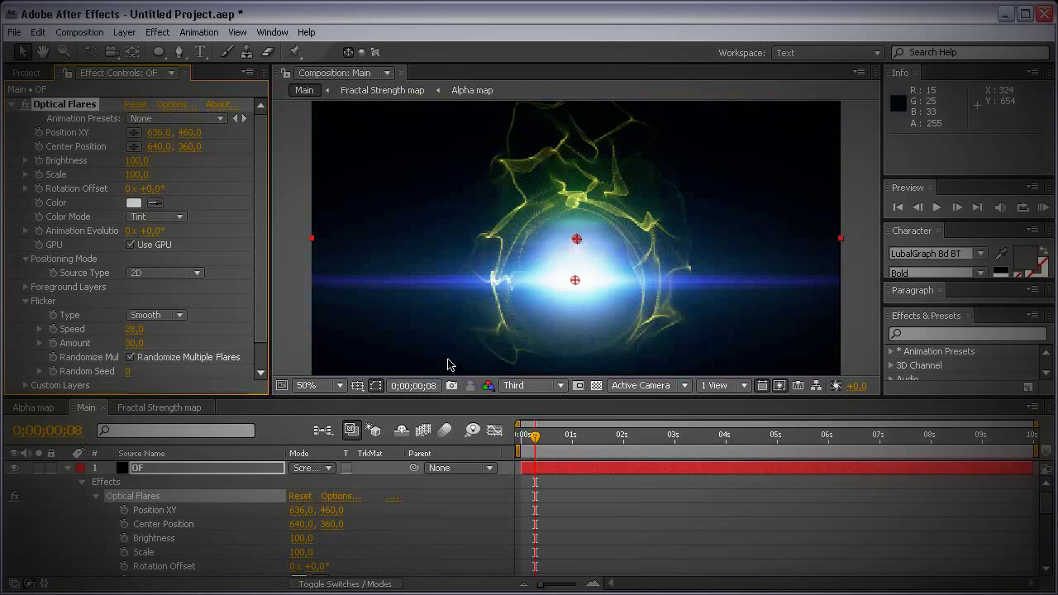
pyautogui.hotkey('ctrl', 'z')
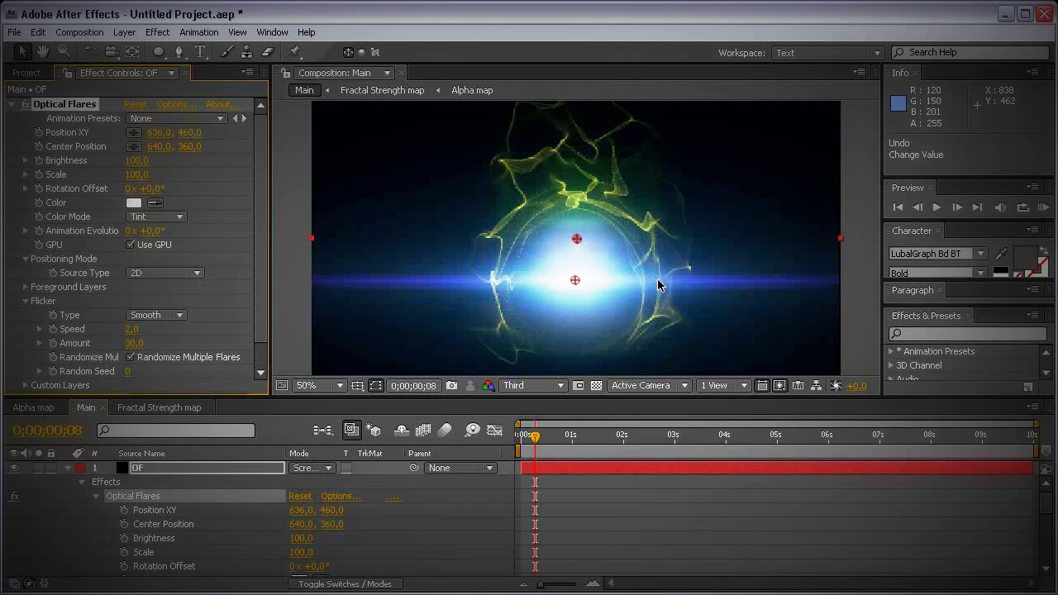
pyautogui.click(69, 469)
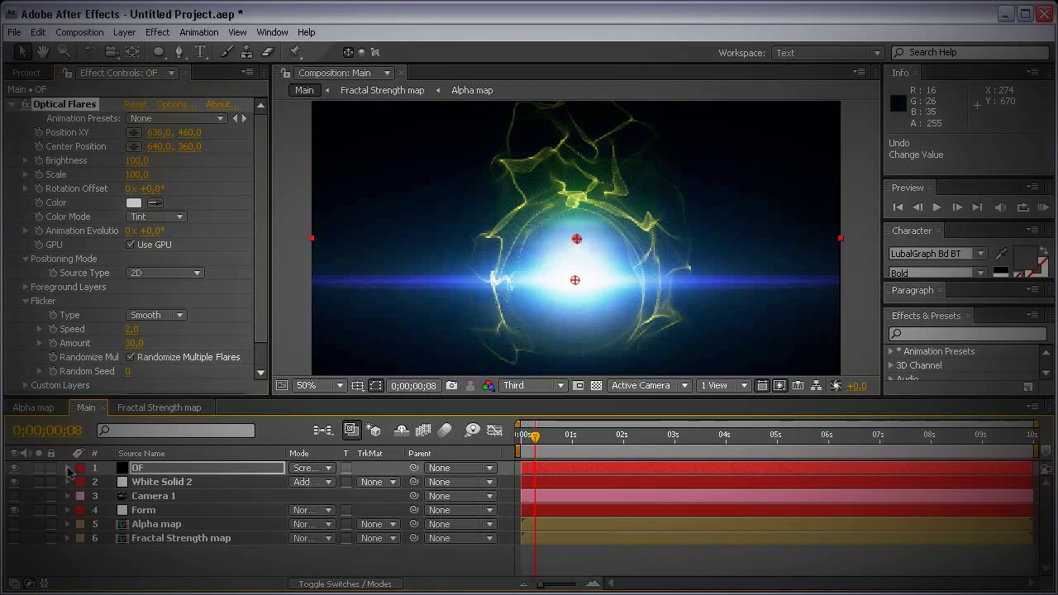
# Step: Create a new Adjustment Layer with Ctrl+Alt+Y and select it
pyautogui.rightClick(250, 556)
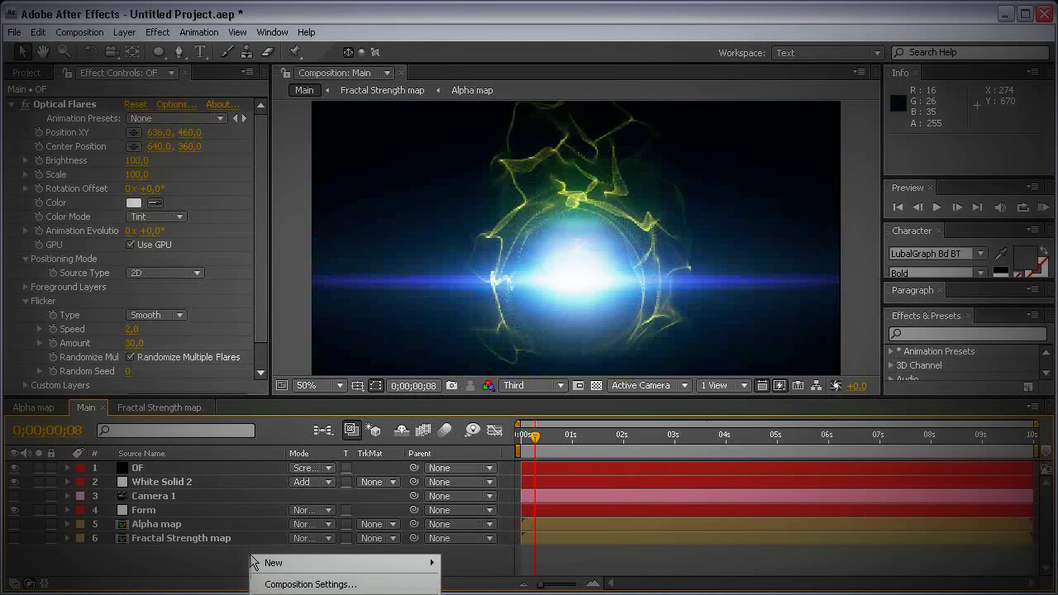
pyautogui.moveTo(397, 563)
pyautogui.click(146, 576)
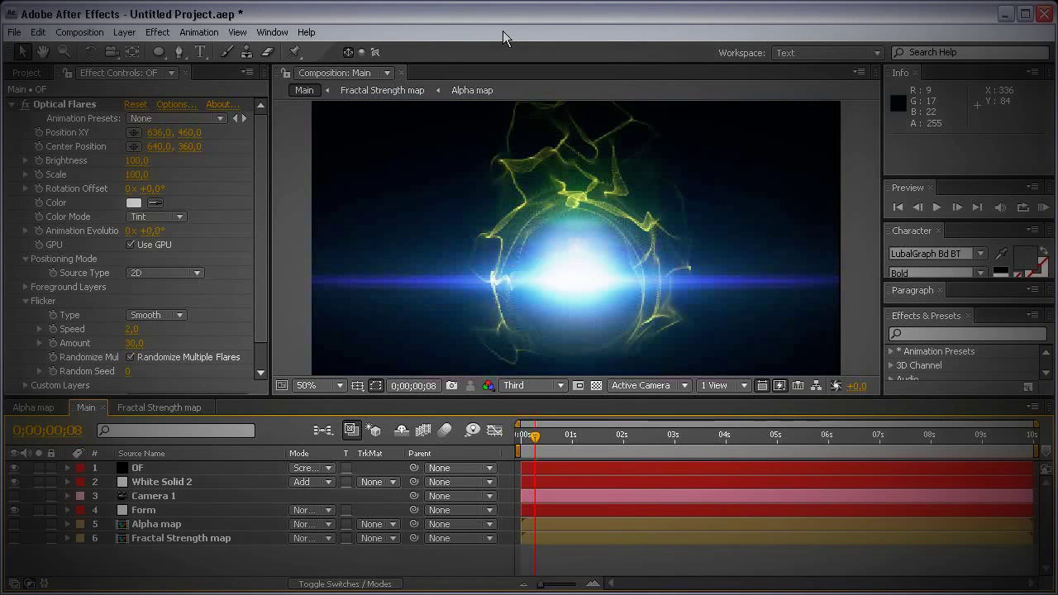
pyautogui.hotkey('ctrl', 'alt', 'y')
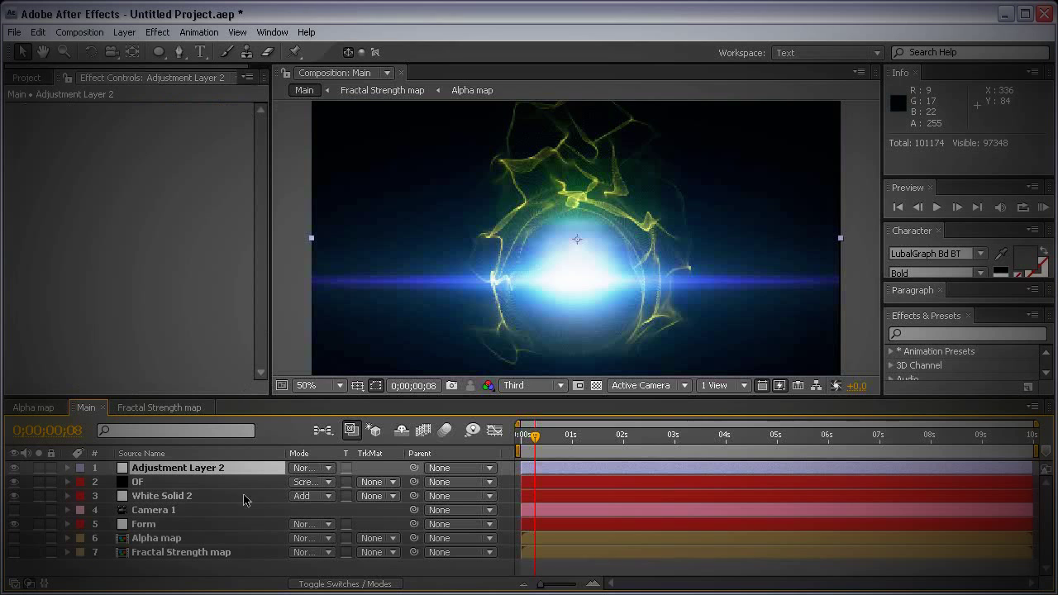
pyautogui.click(220, 473)
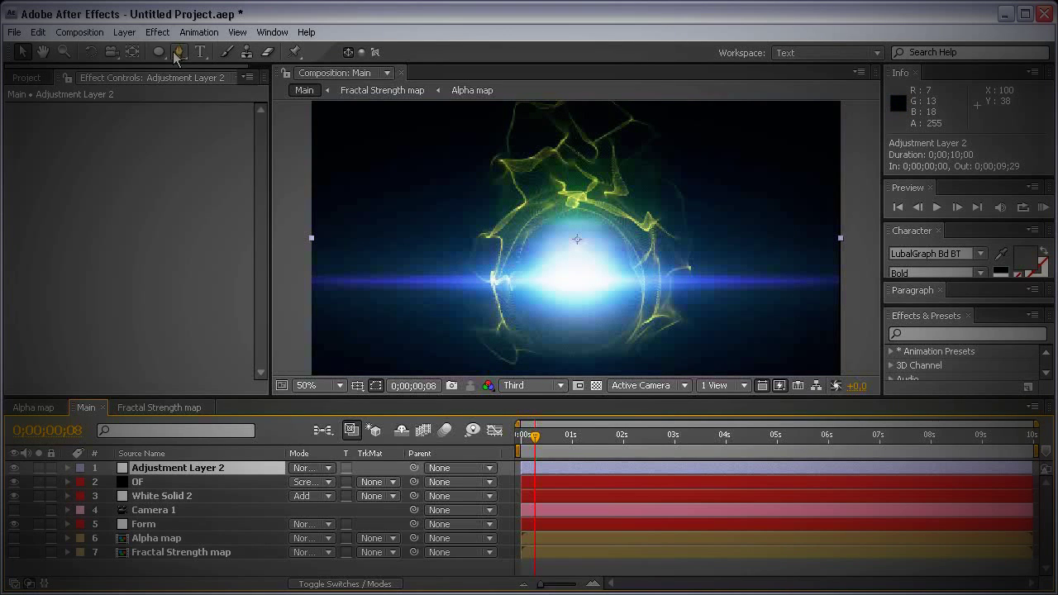
# Step: Apply the Tint effect from Color Correction to the adjustment layer and collapse it
pyautogui.click(157, 32)
pyautogui.moveTo(300, 161)
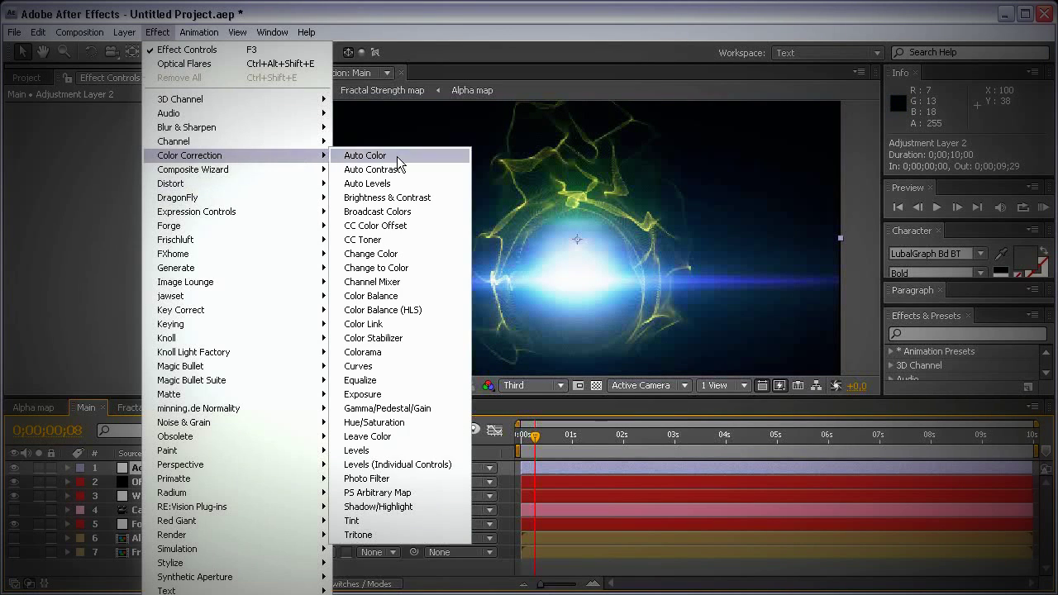
pyautogui.click(438, 521)
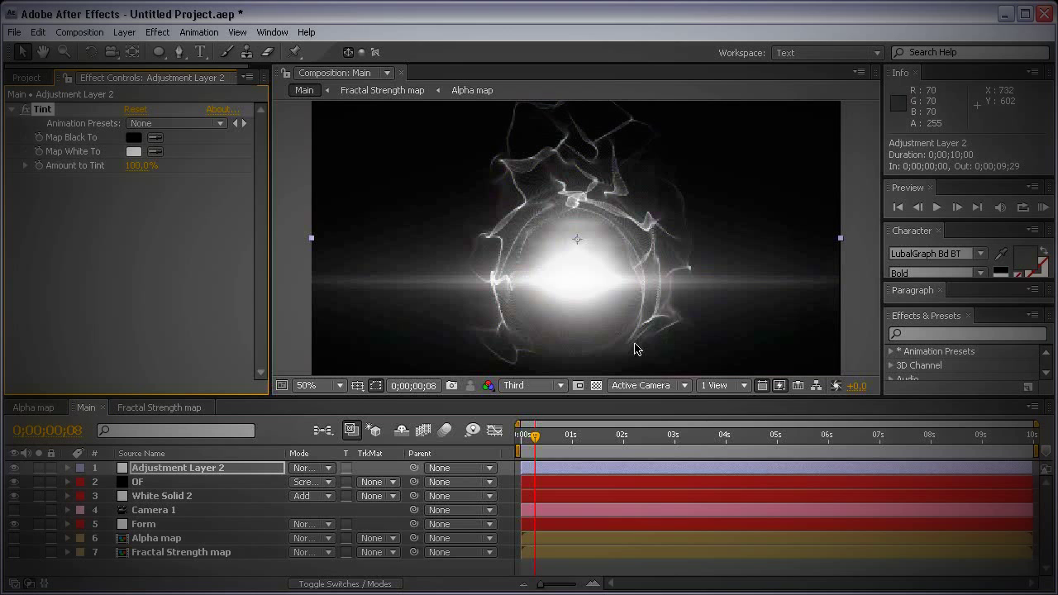
pyautogui.click(11, 110)
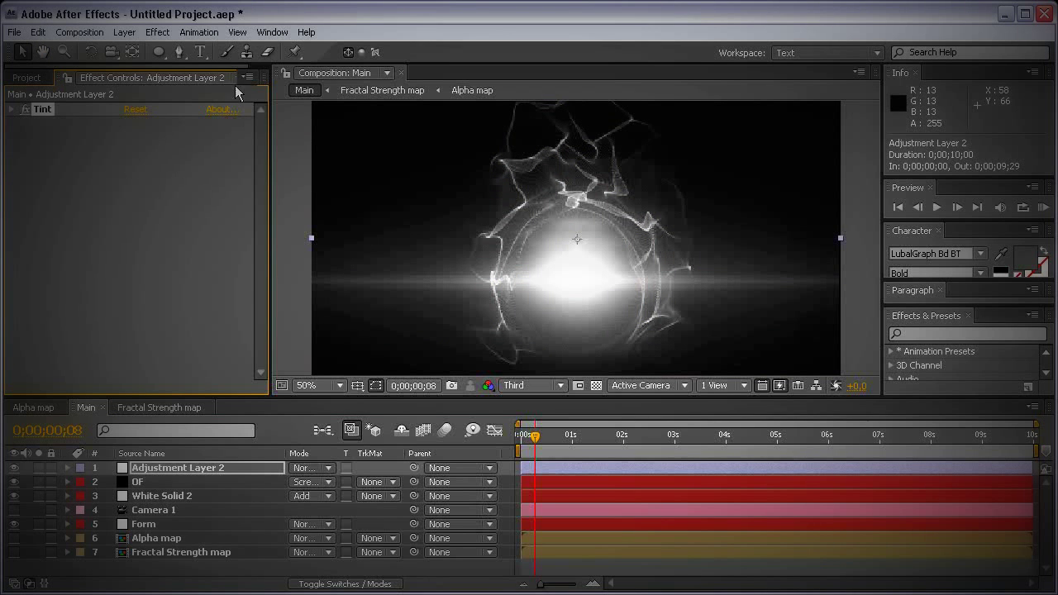
# Step: Add a Color Balance effect and widen the Effect Controls panel slightly
pyautogui.click(157, 32)
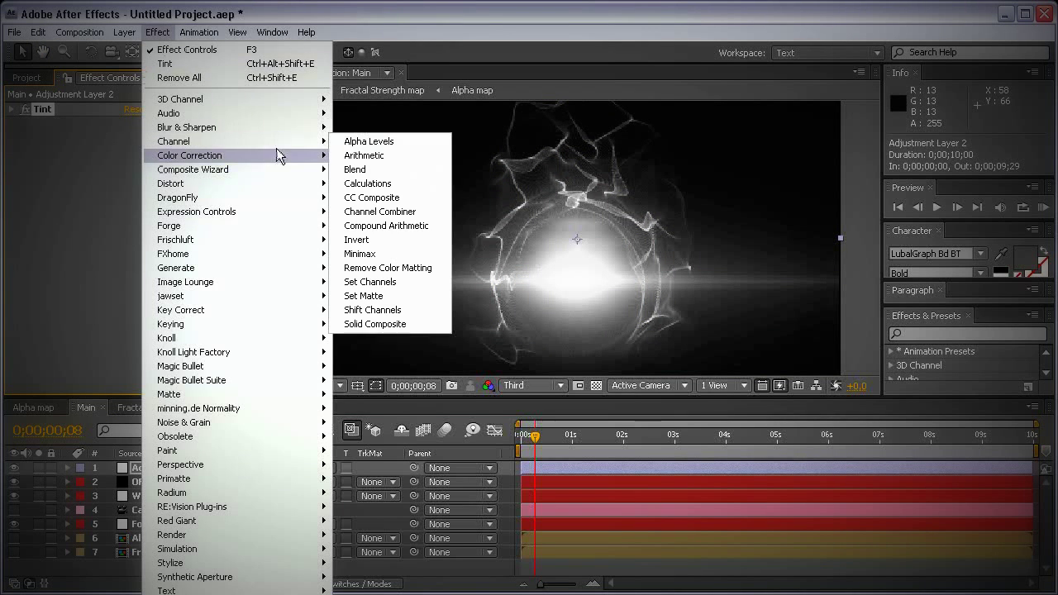
pyautogui.moveTo(281, 156)
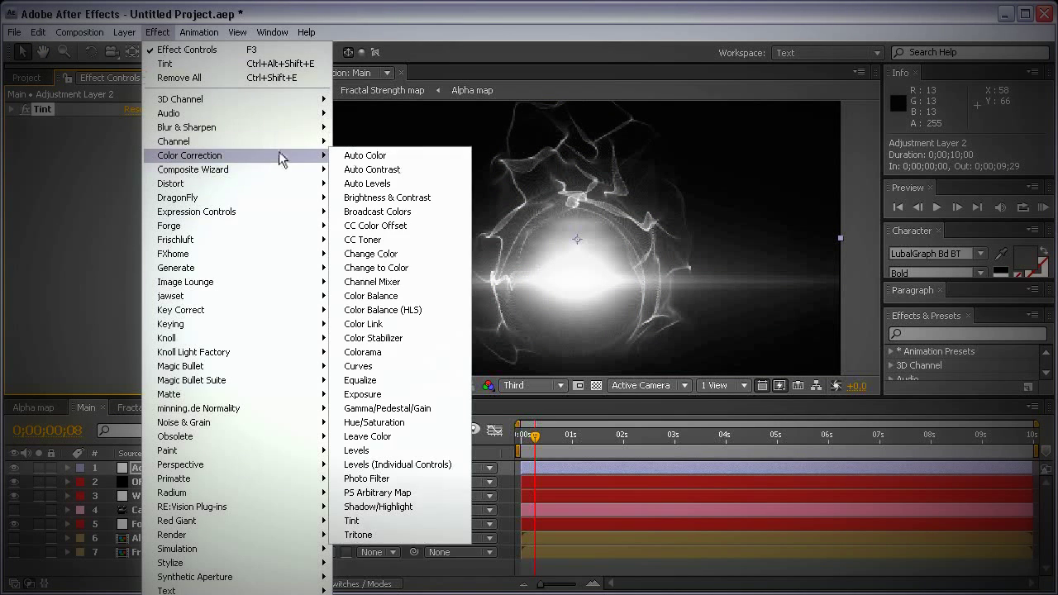
pyautogui.click(415, 298)
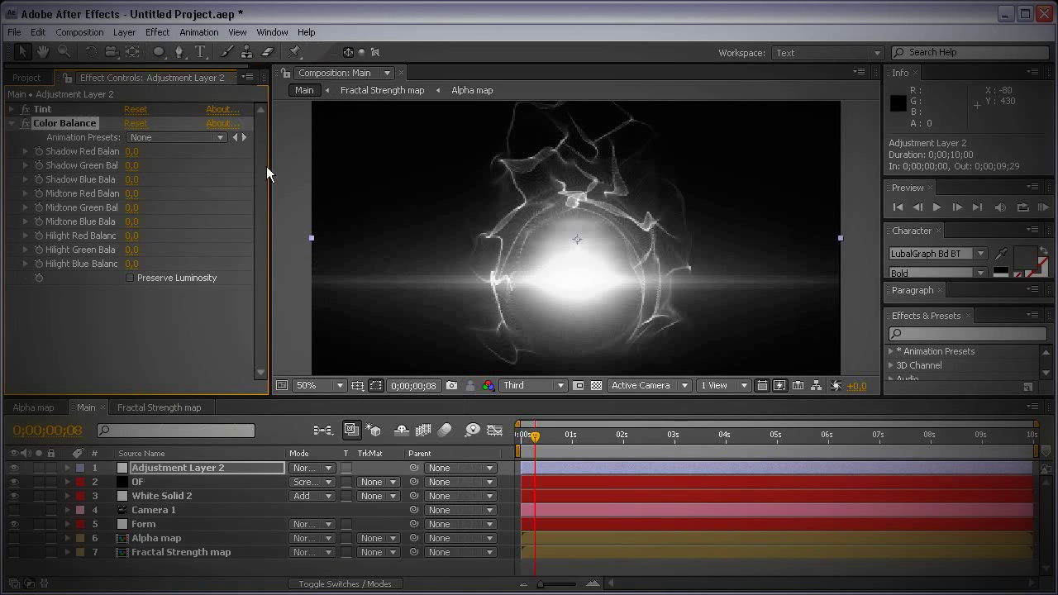
pyautogui.moveTo(271, 166); pyautogui.dragTo(313, 168)
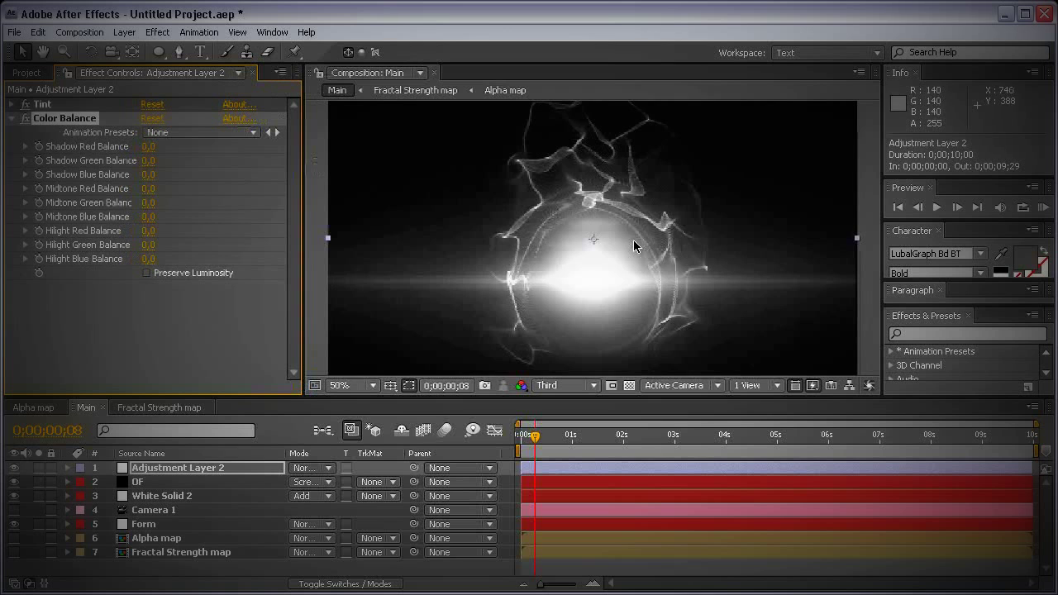
pyautogui.moveTo(653, 263); pyautogui.dragTo(670, 245)
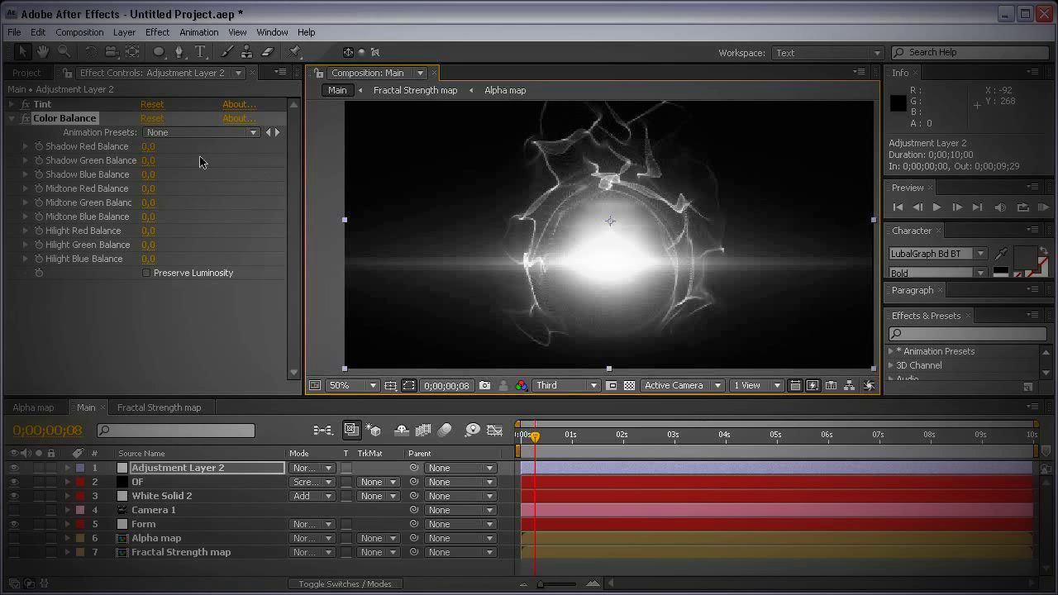
# Step: Set the Color Balance shadows to red -100, green -10 and blue 60
pyautogui.click(148, 146)
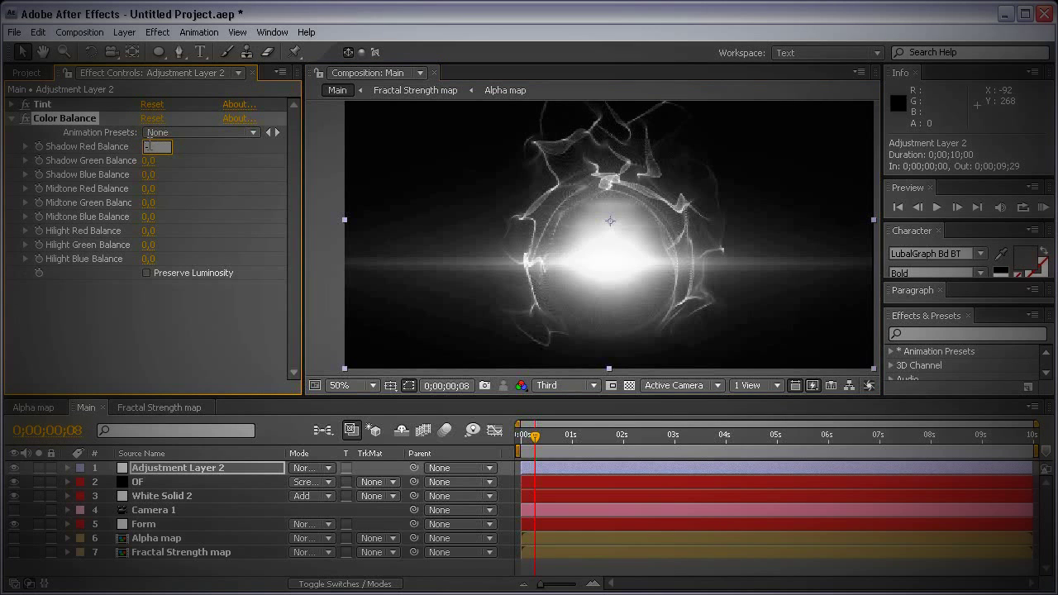
pyautogui.write('-100')
pyautogui.press('Return')
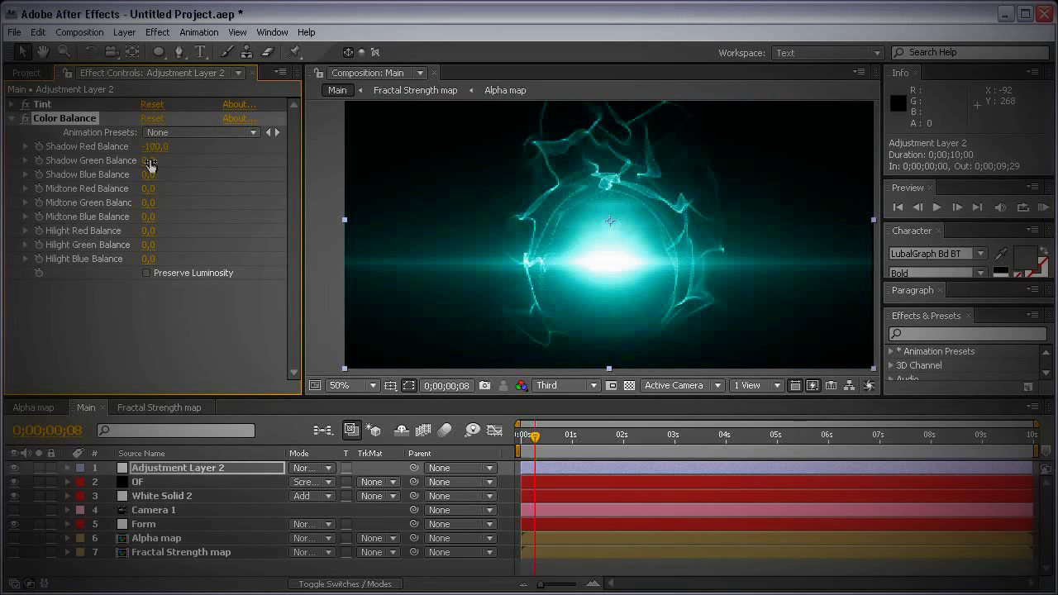
pyautogui.click(149, 161)
pyautogui.write('-10')
pyautogui.press('Return')
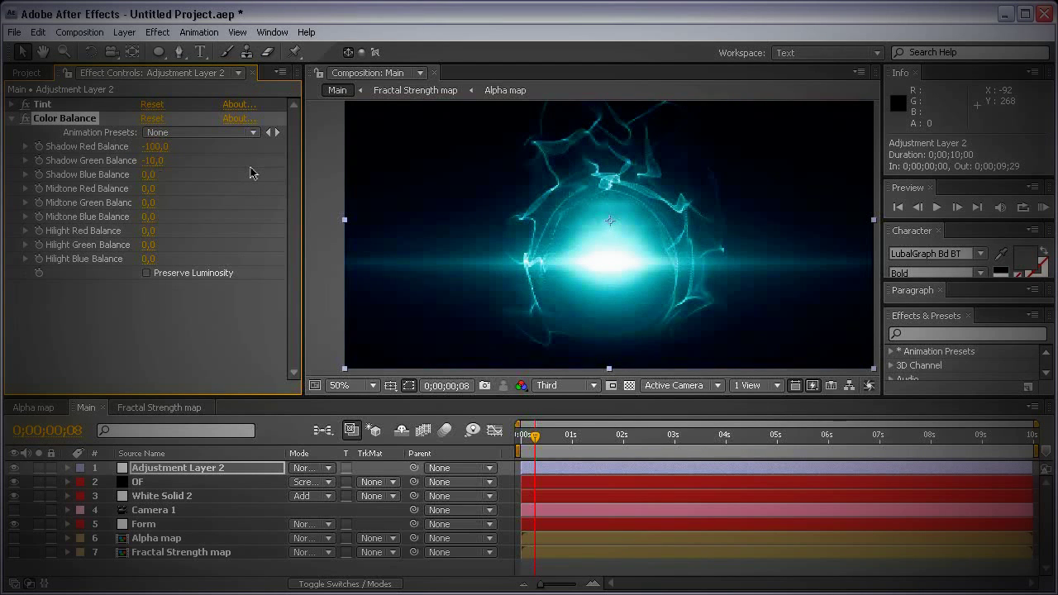
pyautogui.click(148, 176)
pyautogui.write('60')
pyautogui.press('Return')
# Step: Set midtone green to 25 and midtone blue to 50 after trying 90
pyautogui.click(147, 203)
pyautogui.write('25')
pyautogui.press('Return')
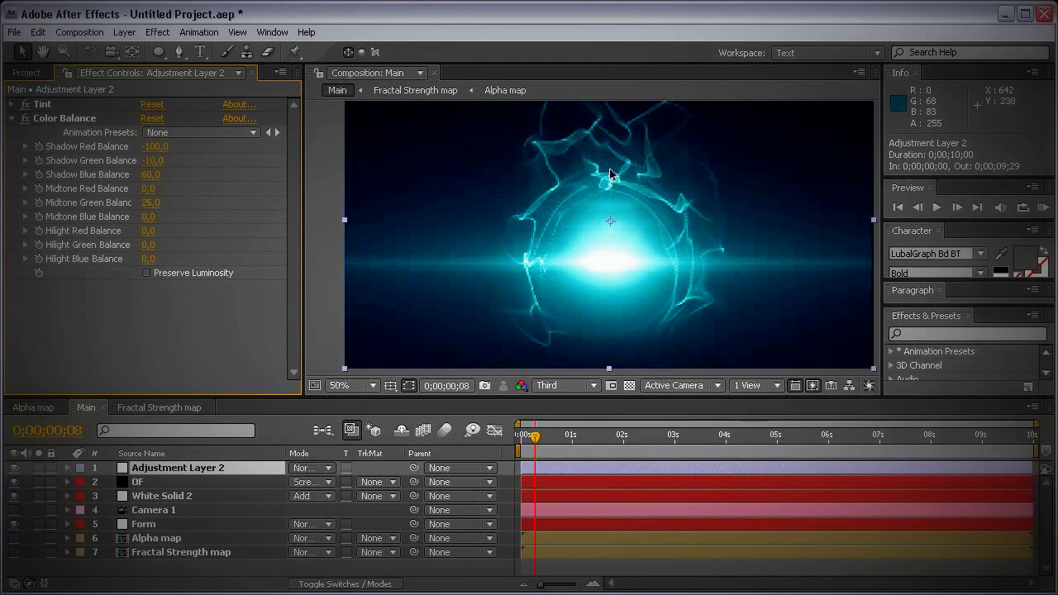
pyautogui.click(148, 217)
pyautogui.write('90')
pyautogui.press('Return')
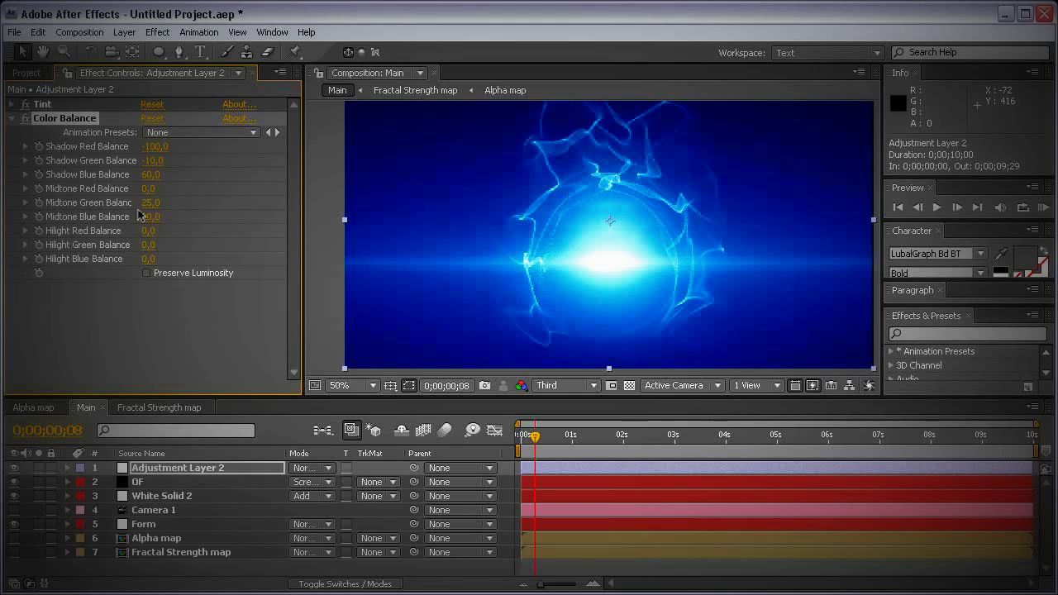
pyautogui.click(150, 216)
pyautogui.write('50')
pyautogui.press('Return')
# Step: Set highlight green and blue to 25, leave Preserve Luminosity off, and hide OF
pyautogui.click(147, 245)
pyautogui.write('25')
pyautogui.press('Return')
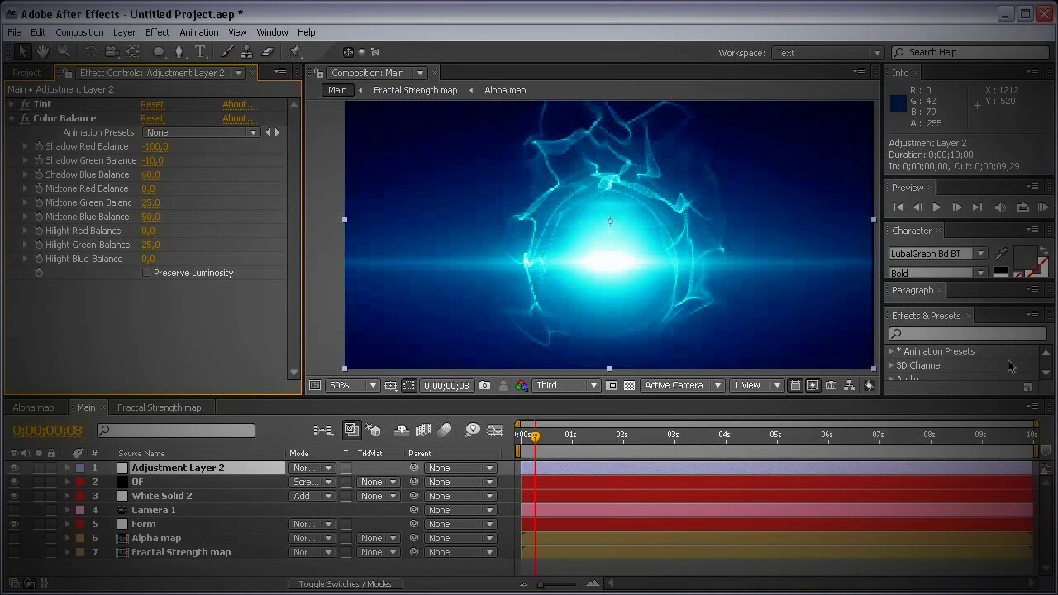
pyautogui.click(148, 259)
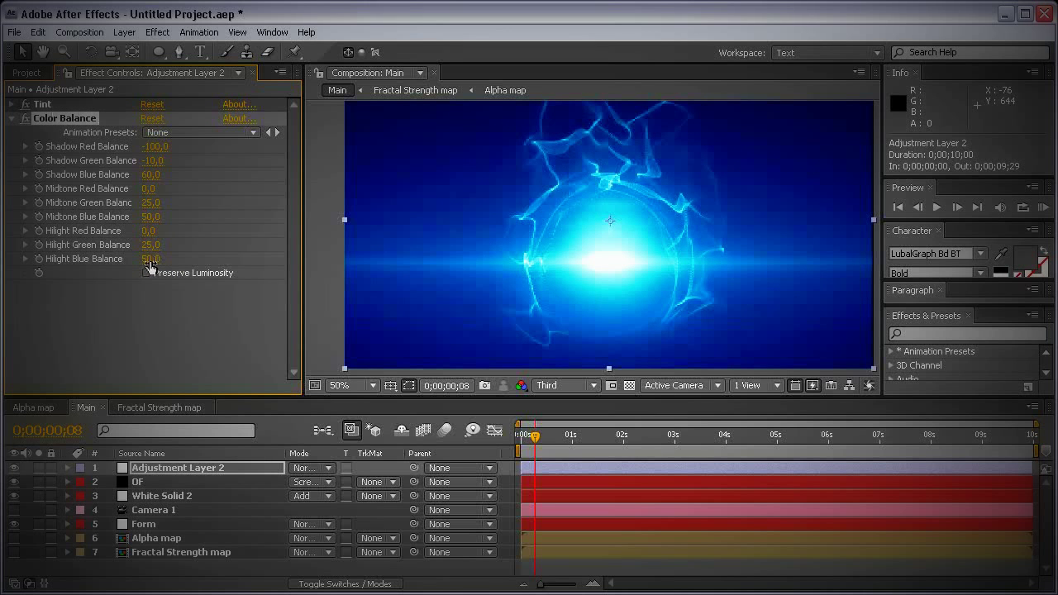
pyautogui.write('2355')
pyautogui.press('Return')
pyautogui.click(147, 274)
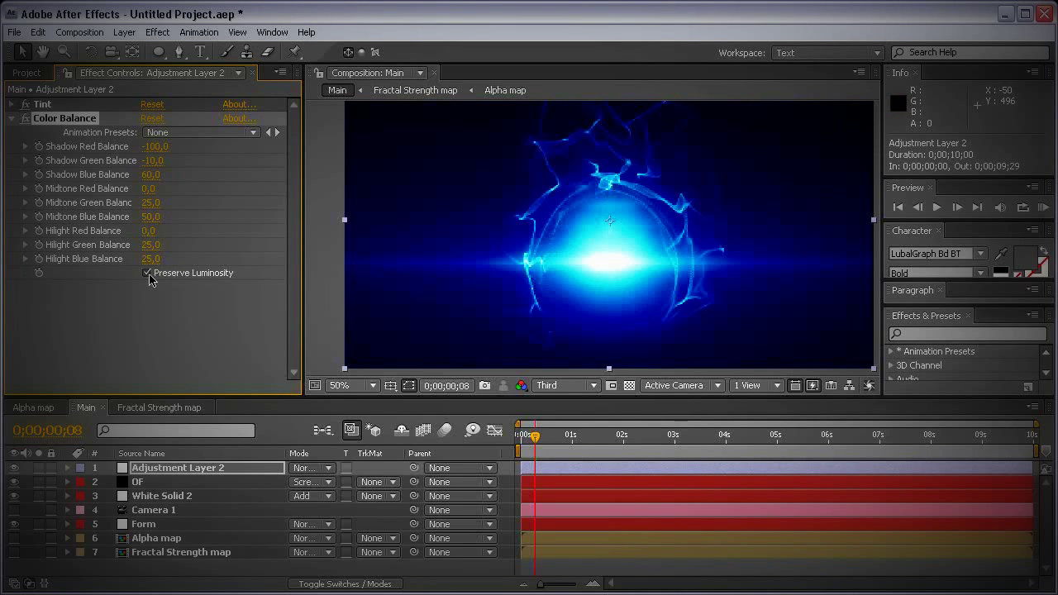
pyautogui.click(148, 274)
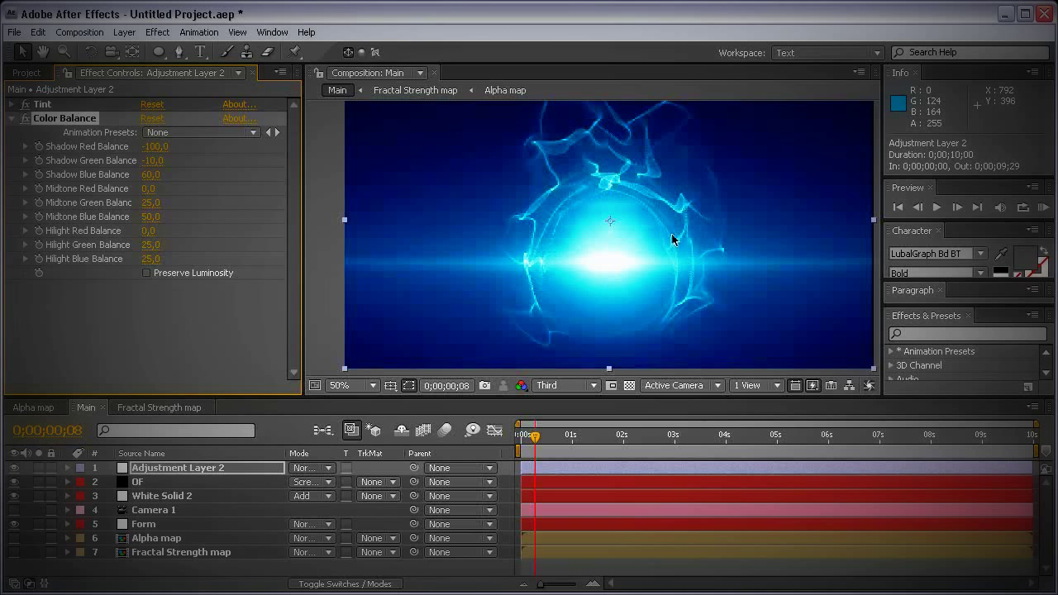
pyautogui.click(14, 483)
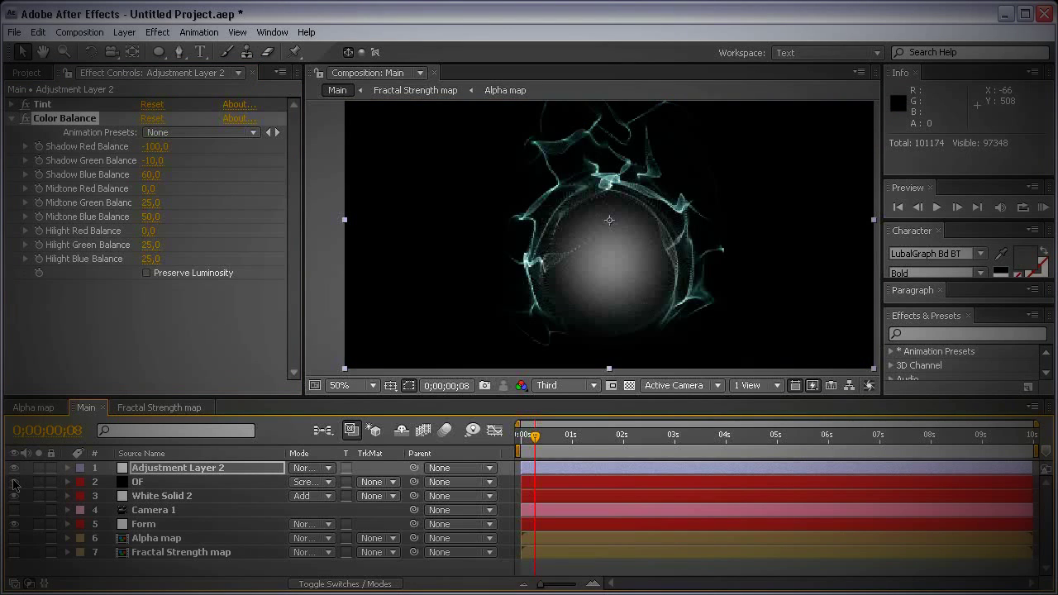
# Step: Show the OF layer, scale the flare to 85 and hide its second Glow element
pyautogui.click(14, 483)
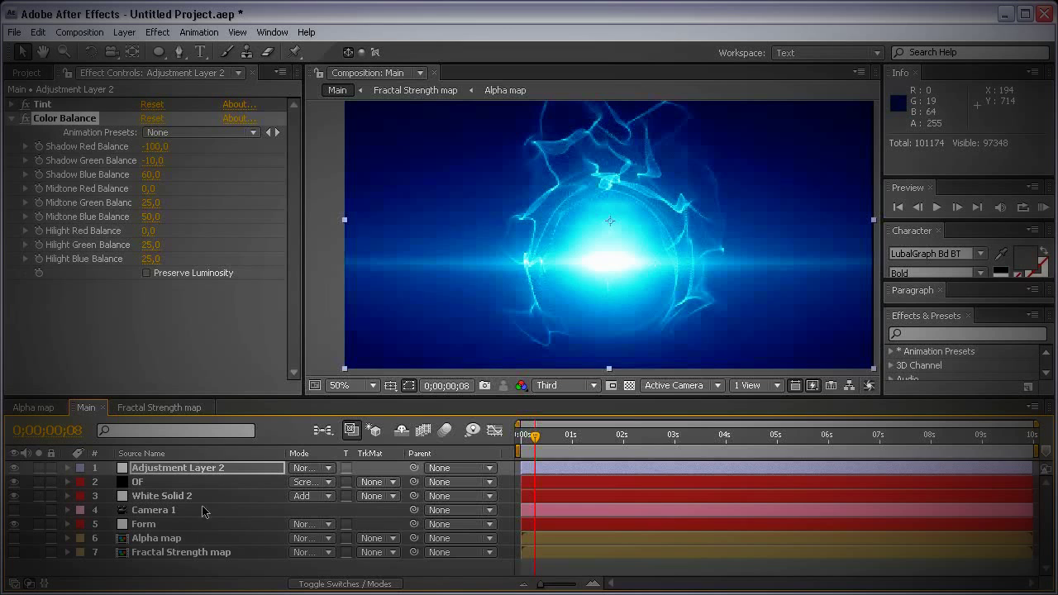
pyautogui.click(172, 488)
pyautogui.click(155, 175)
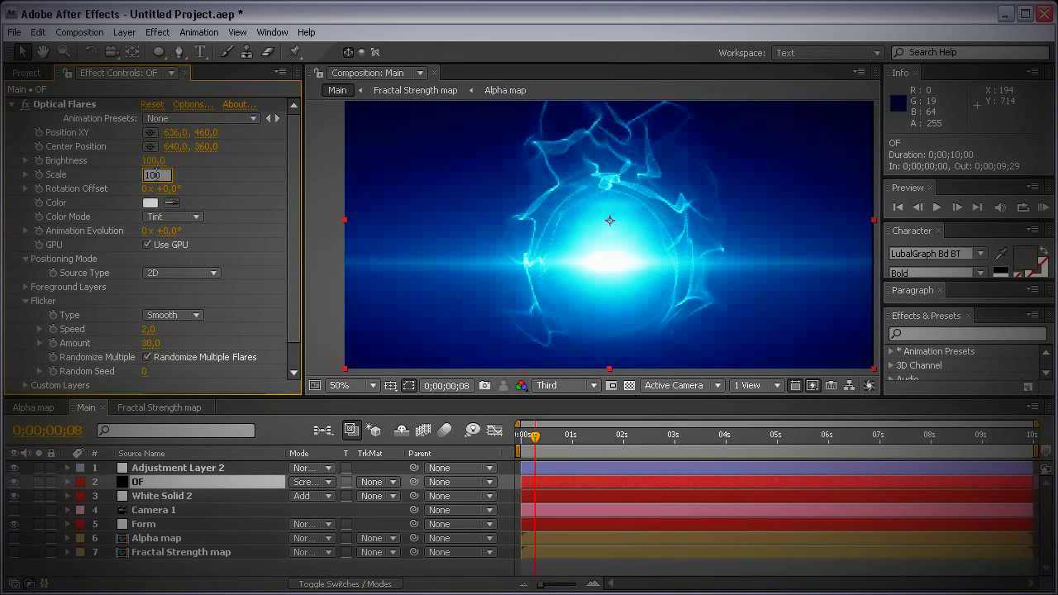
pyautogui.write('85')
pyautogui.press('Return')
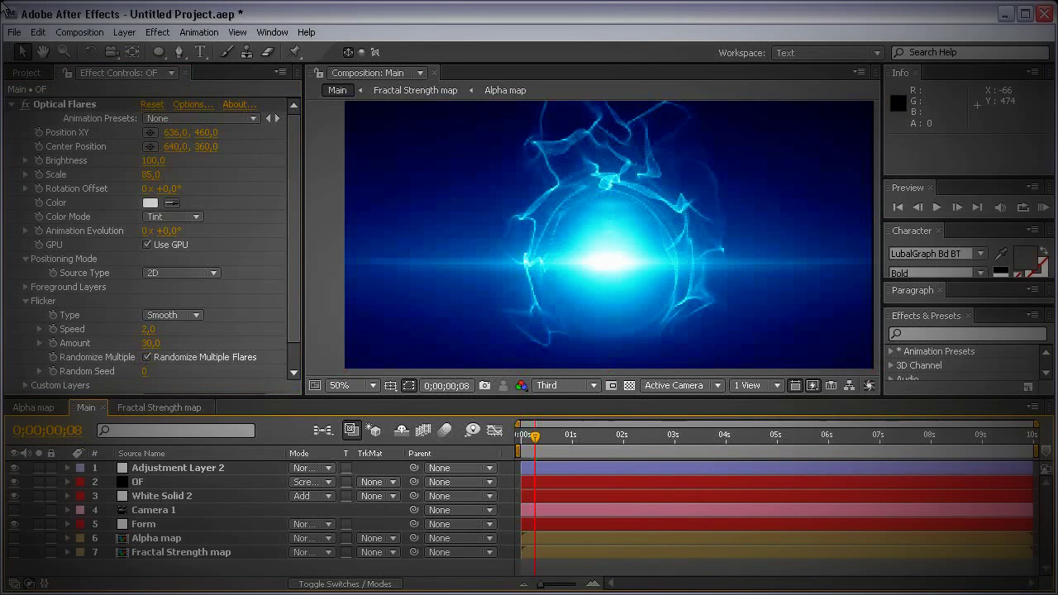
pyautogui.click(190, 104)
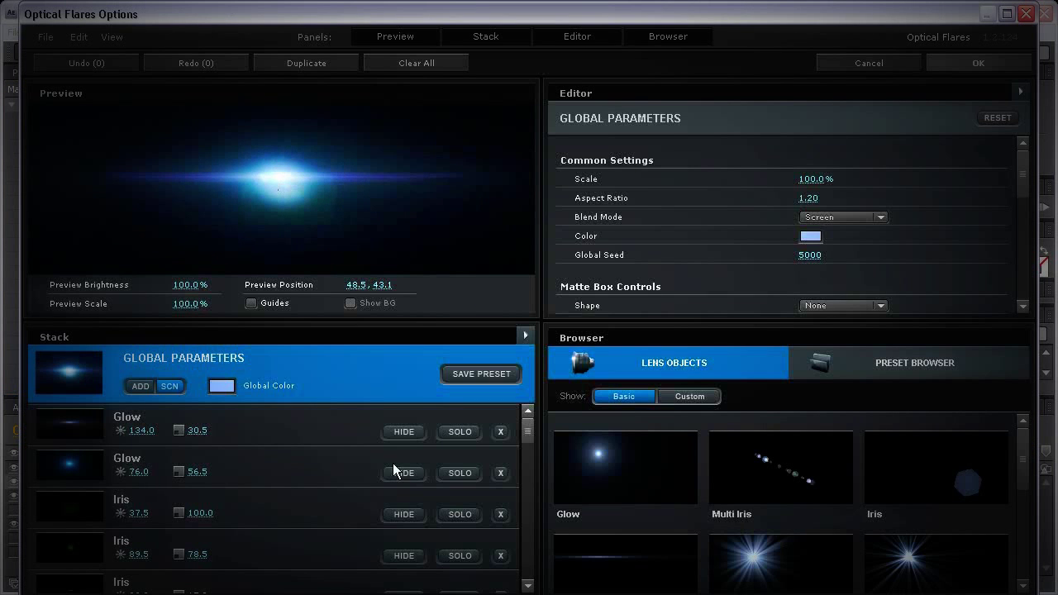
pyautogui.click(404, 473)
pyautogui.click(975, 62)
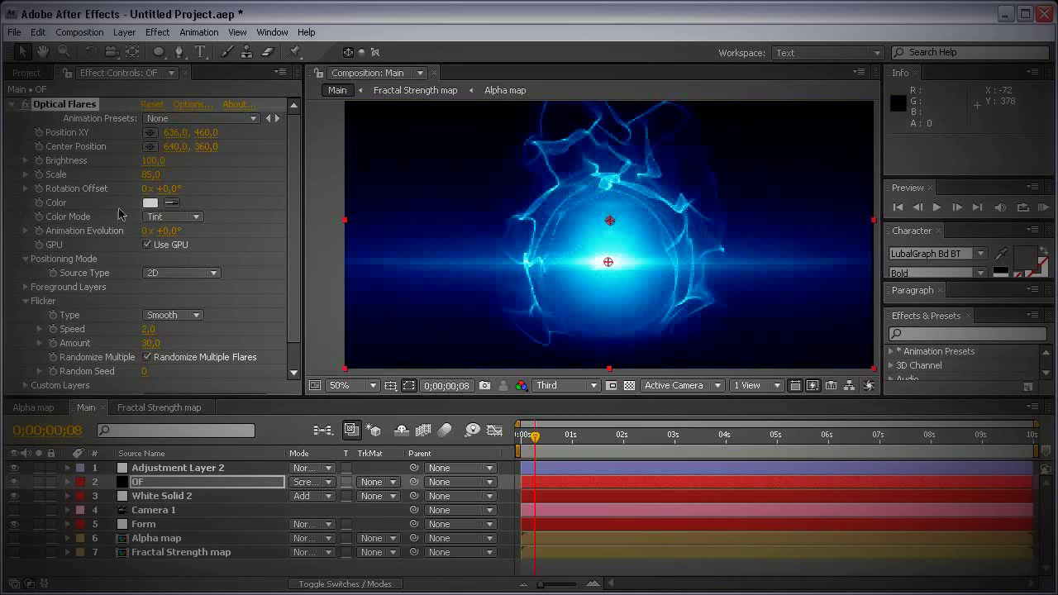
# Step: Raise Adjustment Layer 2's Color Balance highlight blue to 35
pyautogui.click(166, 468)
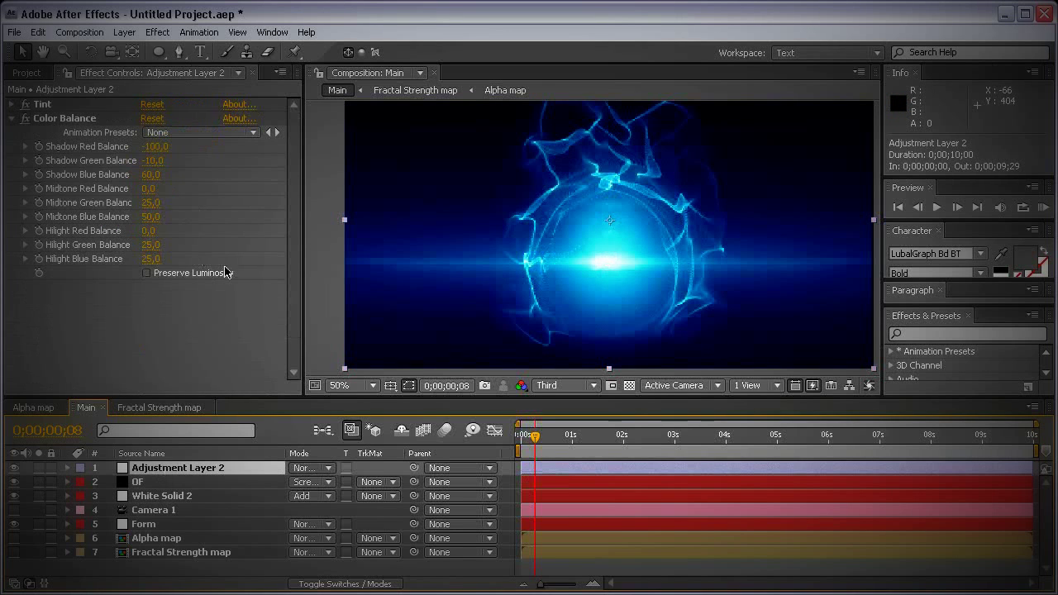
pyautogui.click(150, 259)
pyautogui.write('25')
pyautogui.press('Return')
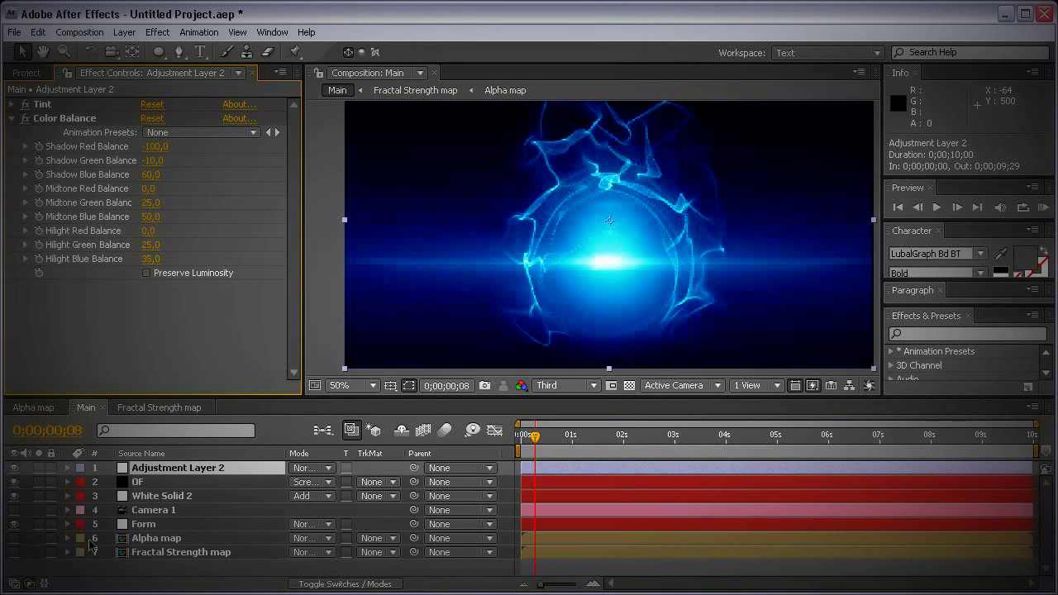
# Step: Set Form's particle opacity to 1 and Particles in X 2800, Y 2000
pyautogui.click(161, 525)
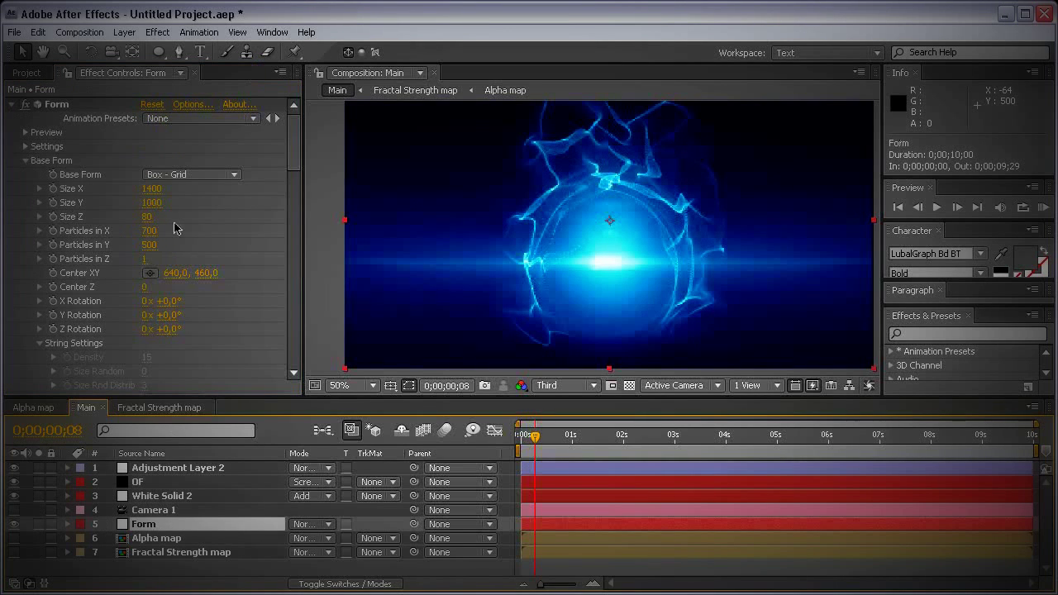
pyautogui.moveTo(292, 165); pyautogui.dragTo(288, 211)
pyautogui.click(146, 274)
pyautogui.write('1')
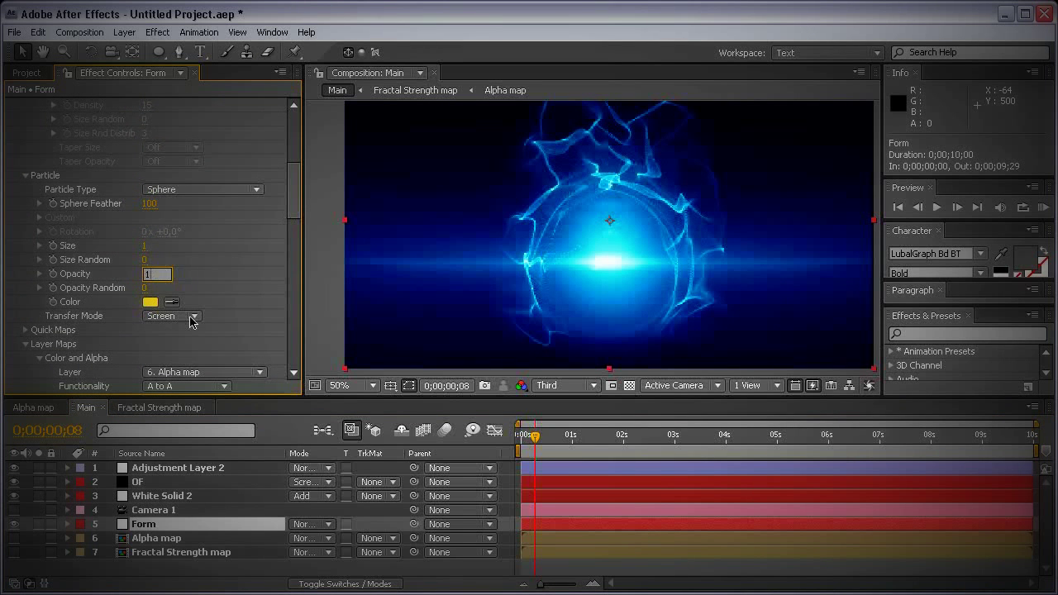
pyautogui.press('Return')
pyautogui.moveTo(293, 237); pyautogui.dragTo(294, 151)
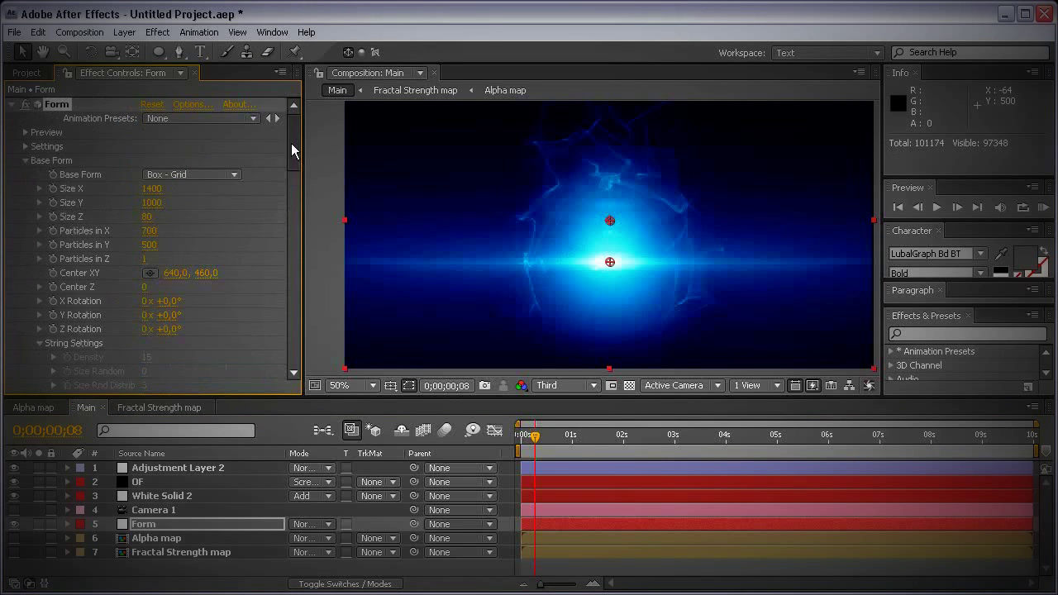
pyautogui.click(148, 230)
pyautogui.write('28')
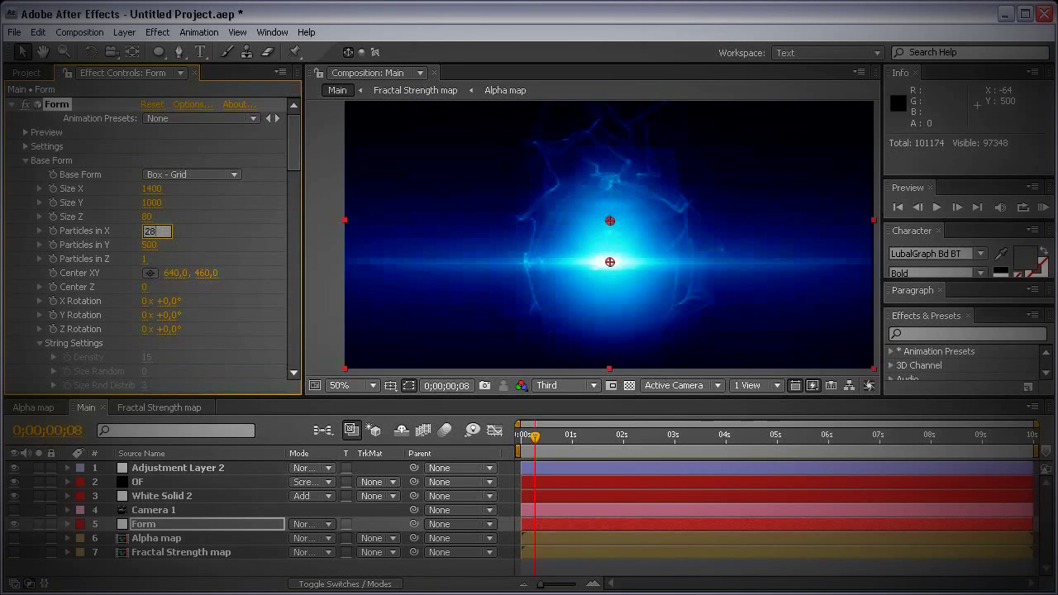
pyautogui.write('00')
pyautogui.click(156, 246)
pyautogui.write('20')
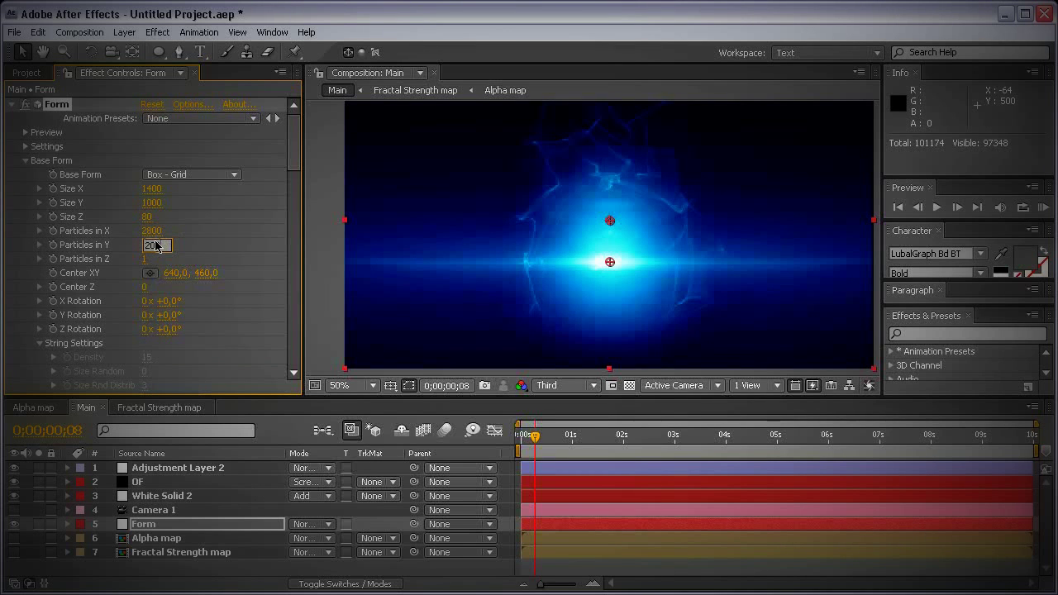
pyautogui.write('00')
pyautogui.press('Return')
# Step: Preview at Full resolution, set Particles in Z to 2, and view the maximized comp at 100%
pyautogui.click(582, 386)
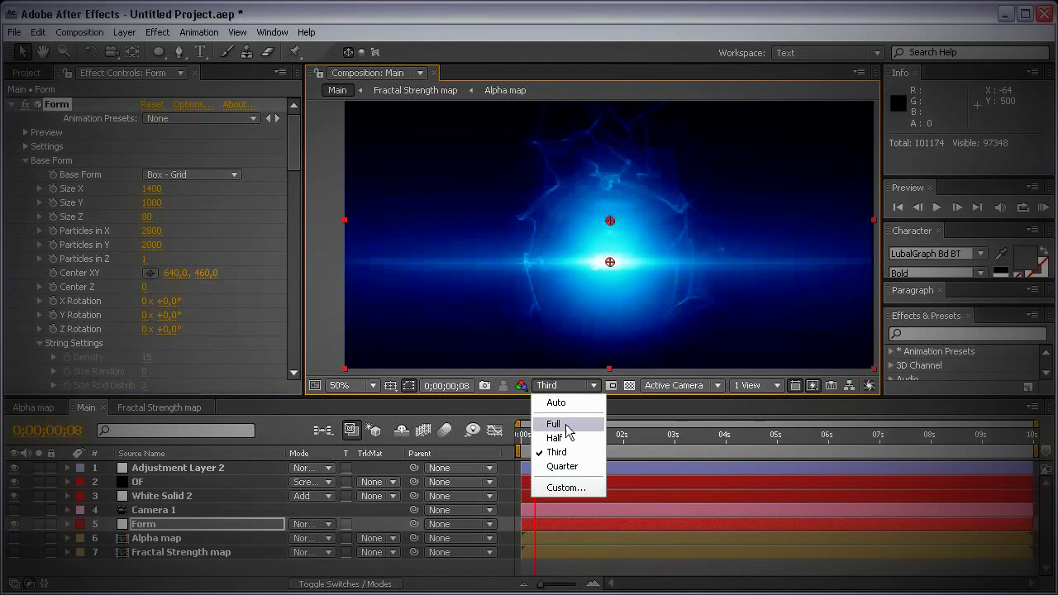
pyautogui.click(567, 426)
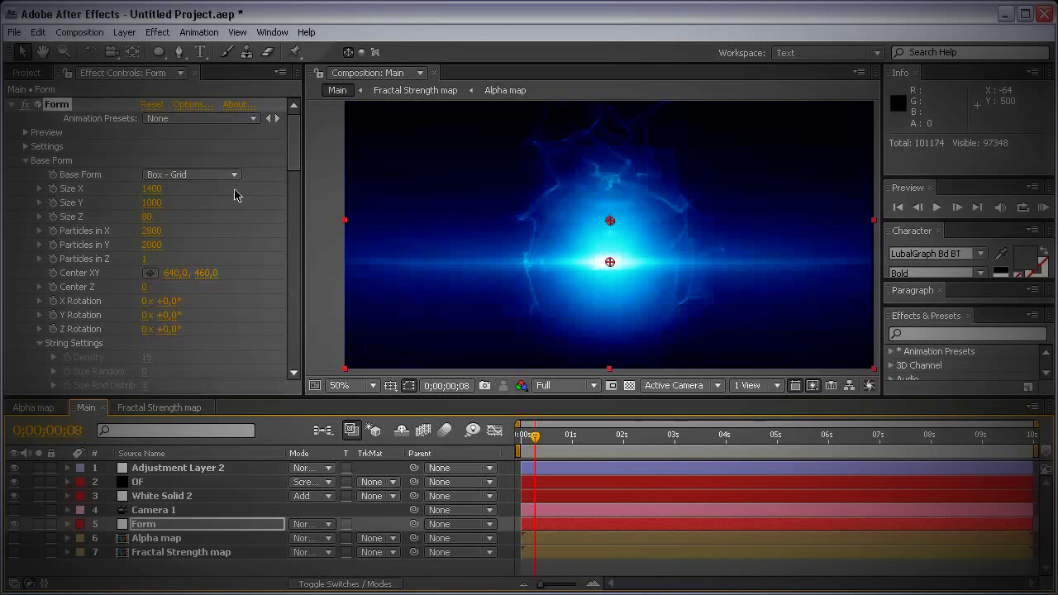
pyautogui.click(144, 261)
pyautogui.write('2')
pyautogui.press('Return')
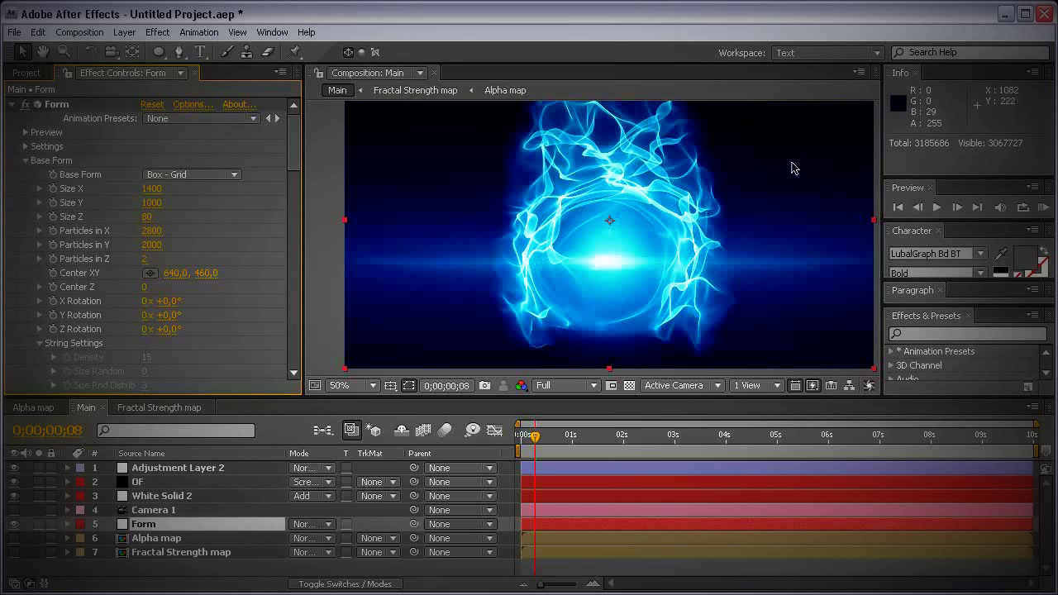
pyautogui.press('`')
pyautogui.press('.')
# Step: Pan the comp view to center and inspect the flame ring
pyautogui.press('h')
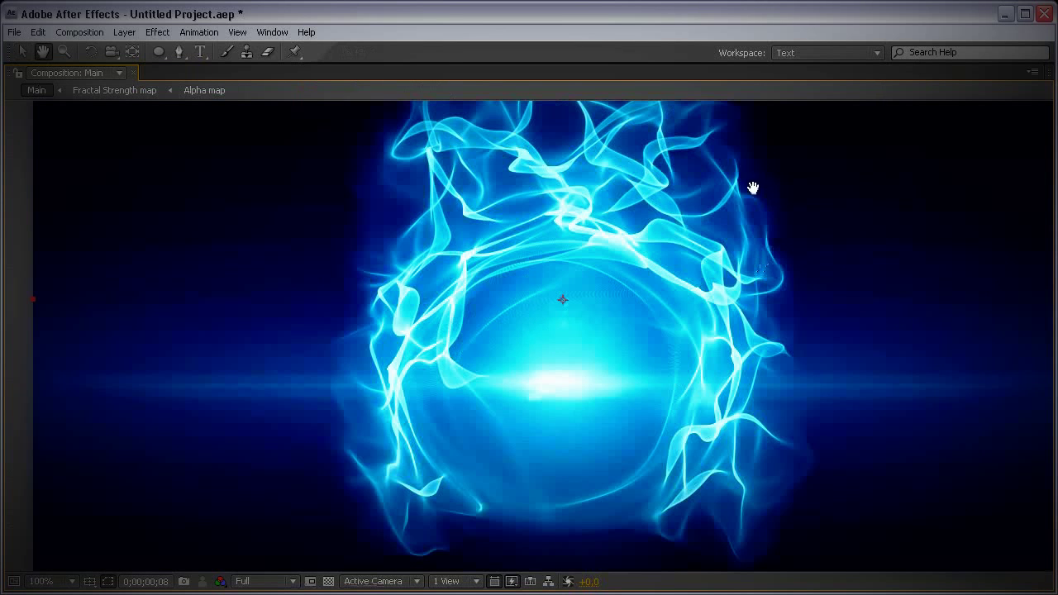
pyautogui.moveTo(751, 185); pyautogui.dragTo(760, 277)
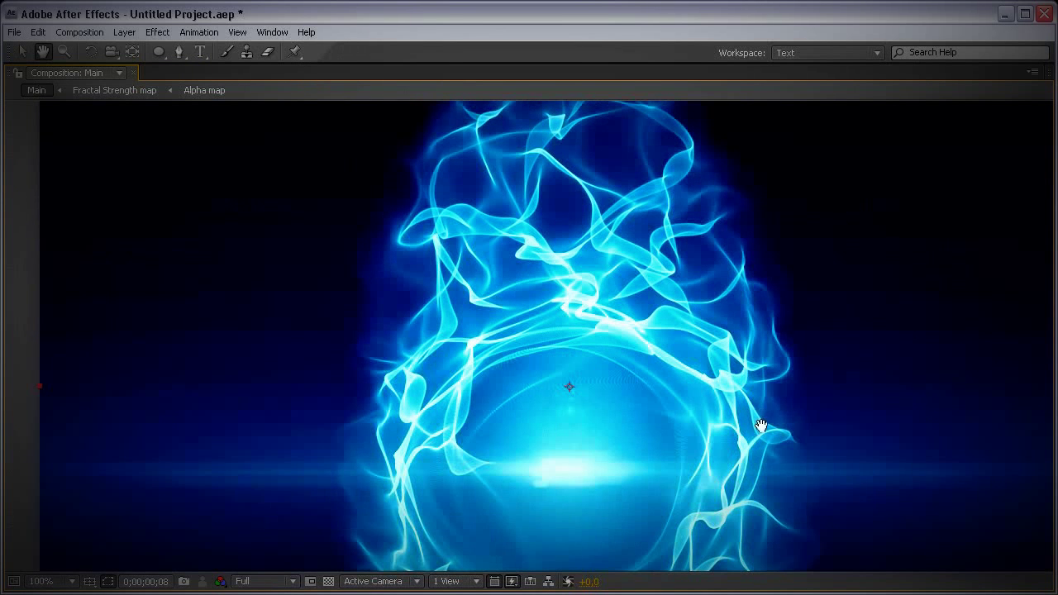
pyautogui.moveTo(760, 314)
pyautogui.mouseDown()
pyautogui.moveTo(780, 355)
pyautogui.moveTo(766, 305)
pyautogui.mouseUp()
pyautogui.press('v')
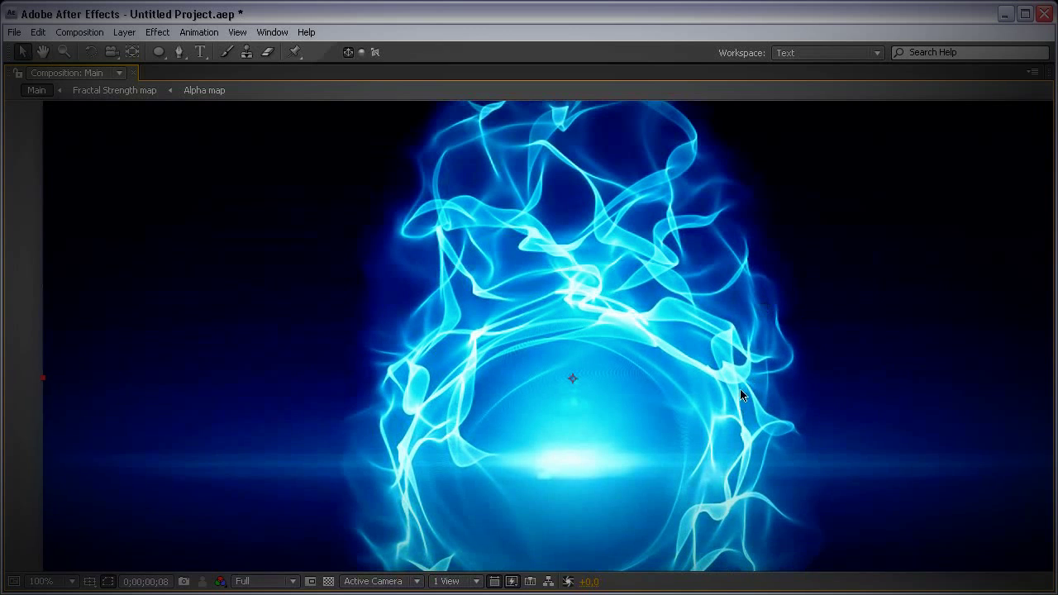
# Step: With the full layout restored, set Form's particle Opacity to 6
pyautogui.press('`')
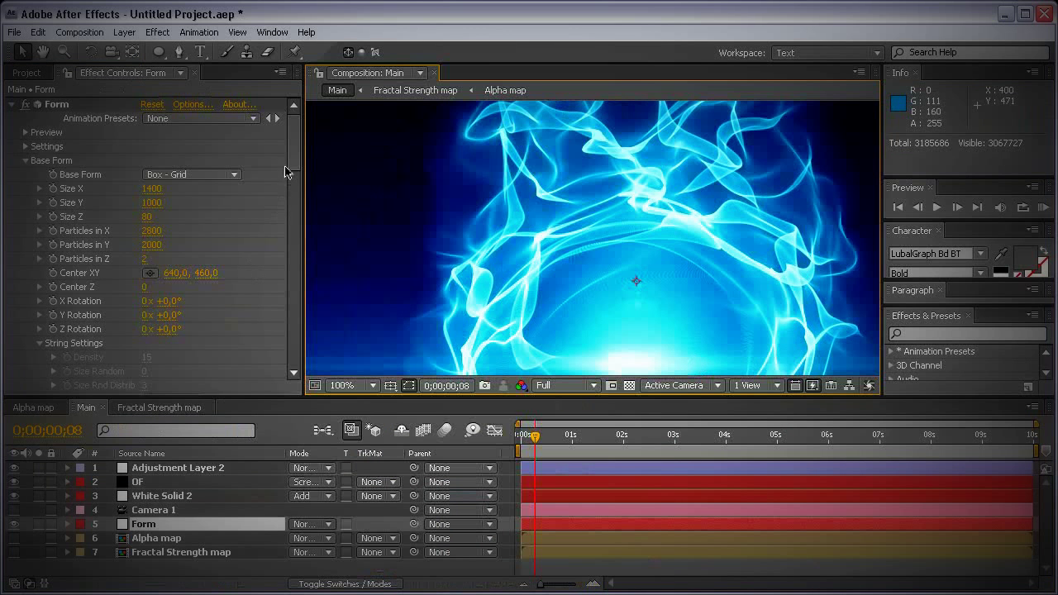
pyautogui.moveTo(294, 121); pyautogui.dragTo(294, 216)
pyautogui.click(157, 228)
pyautogui.write('10')
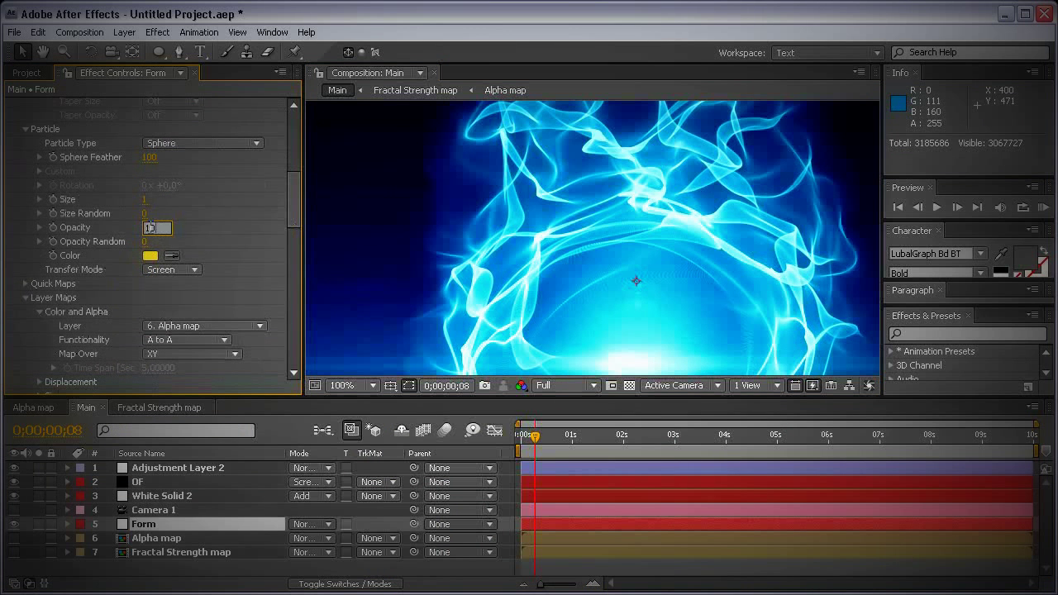
pyautogui.write('6')
pyautogui.press('Return')
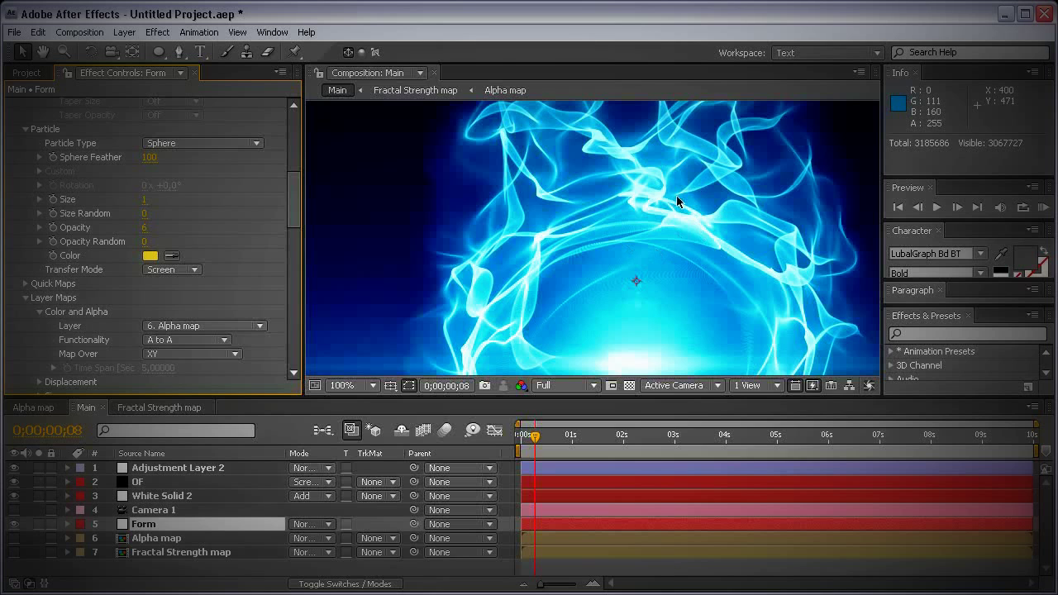
# Step: Maximize the comp view and pan to review the frame's lower part
pyautogui.press('`')
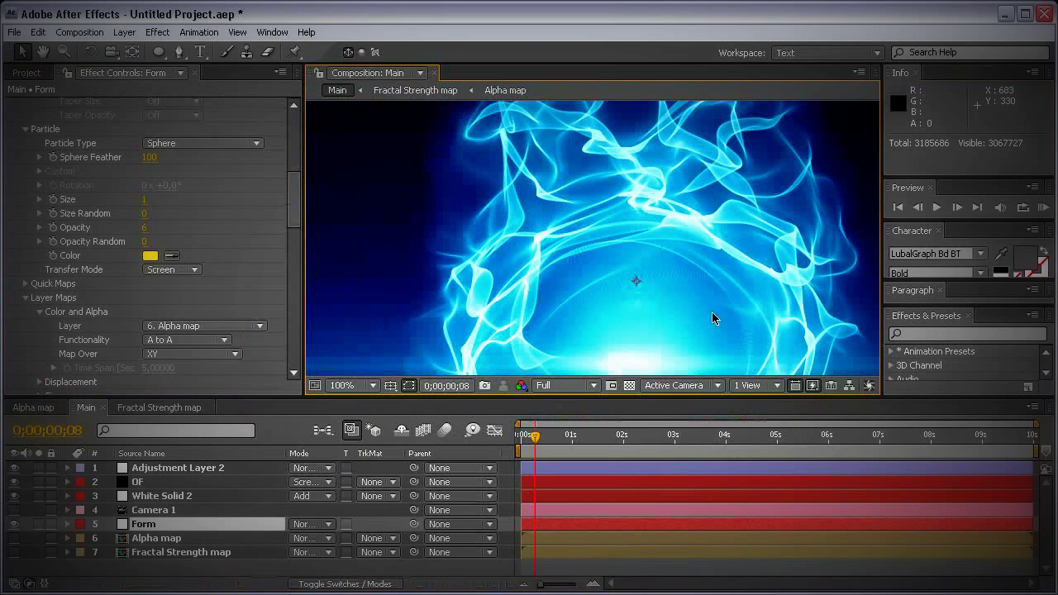
pyautogui.moveTo(712, 311); pyautogui.dragTo(679, 228)
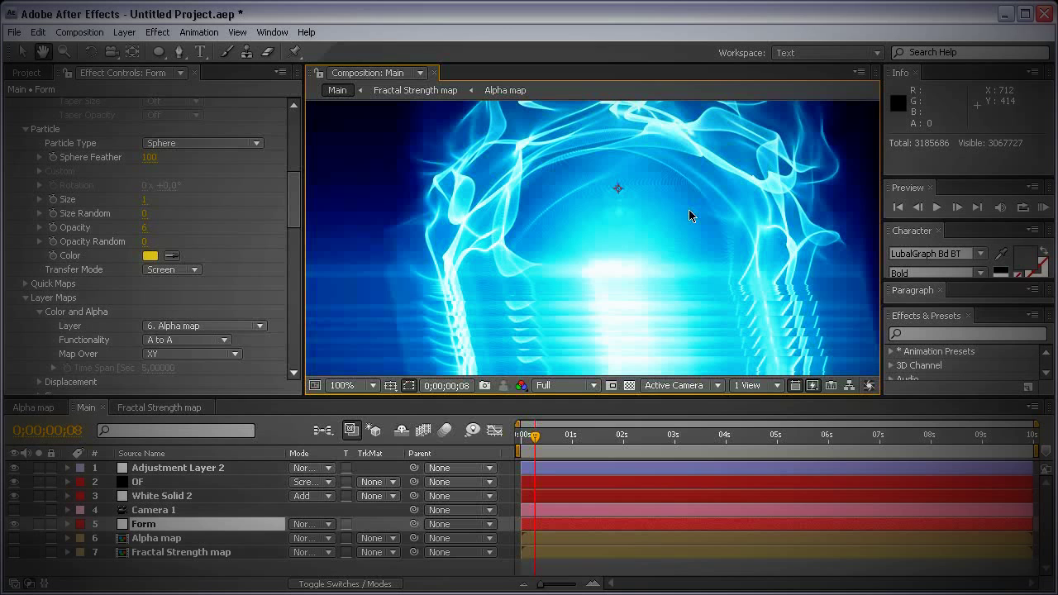
pyautogui.scroll(-4, 700, 214)
# Step: Pan the maximized viewer to reframe the flame ring, then restore the full panel layout
pyautogui.press('`')
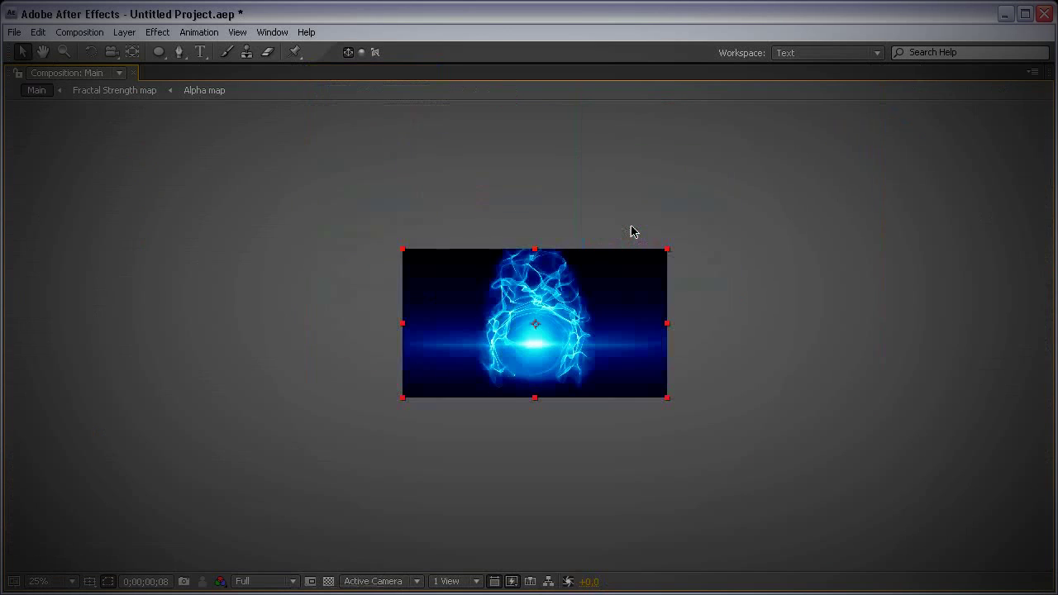
pyautogui.scroll(4, 633, 231)
pyautogui.press('h')
pyautogui.moveTo(654, 267); pyautogui.dragTo(607, 218)
pyautogui.press('v')
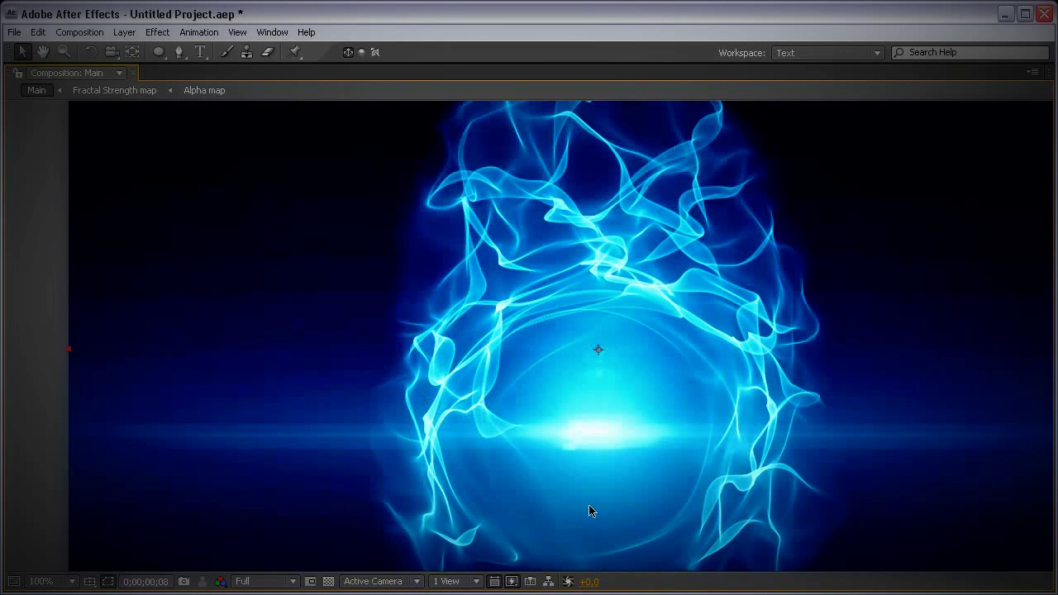
pyautogui.moveTo(592, 511); pyautogui.dragTo(606, 430)
pyautogui.press('`')
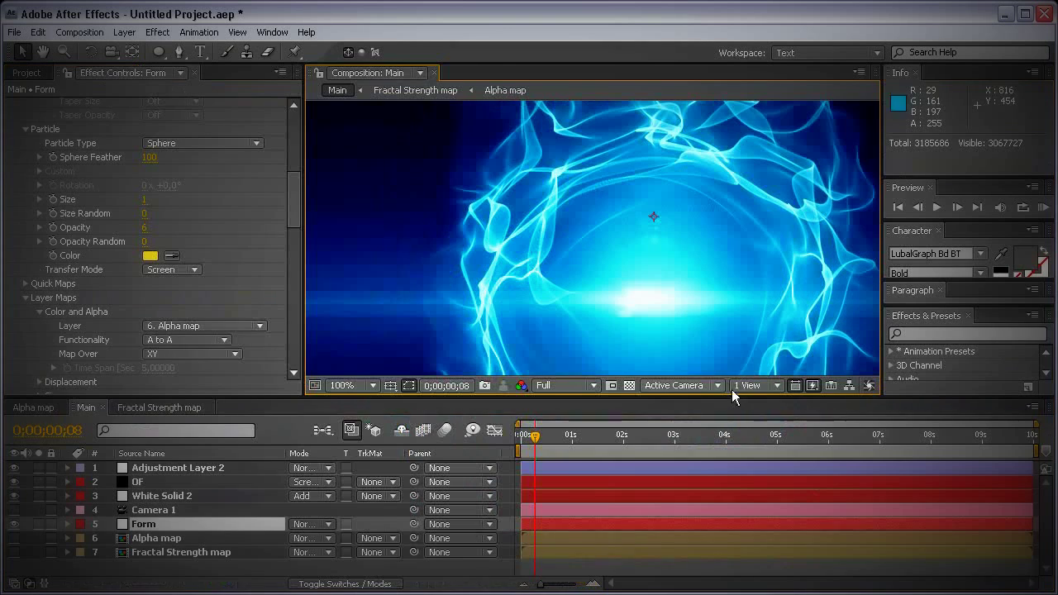
pyautogui.click(164, 407)
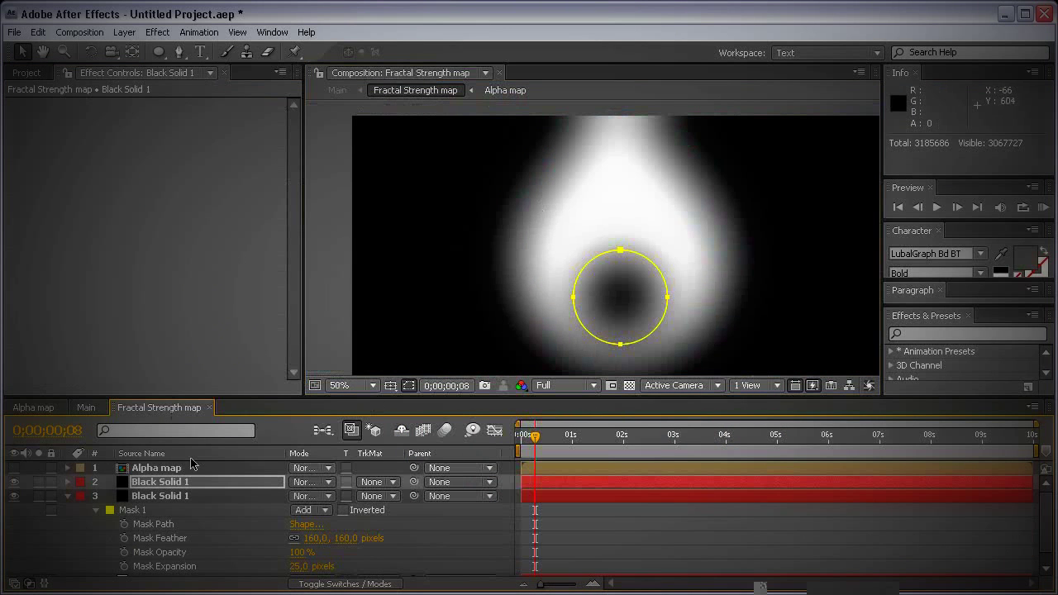
pyautogui.click(173, 498)
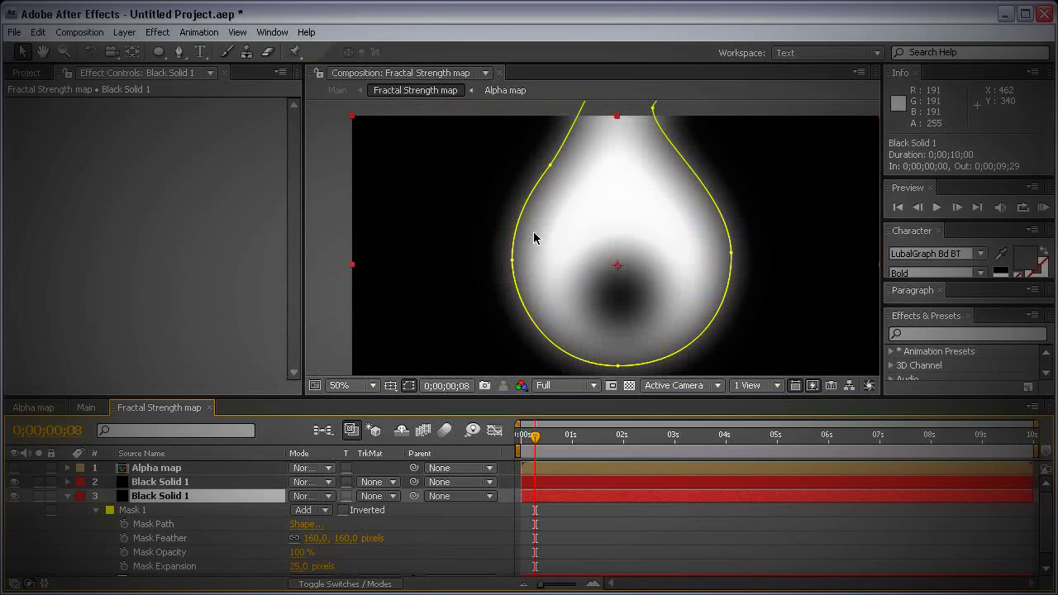
pyautogui.click(48, 409)
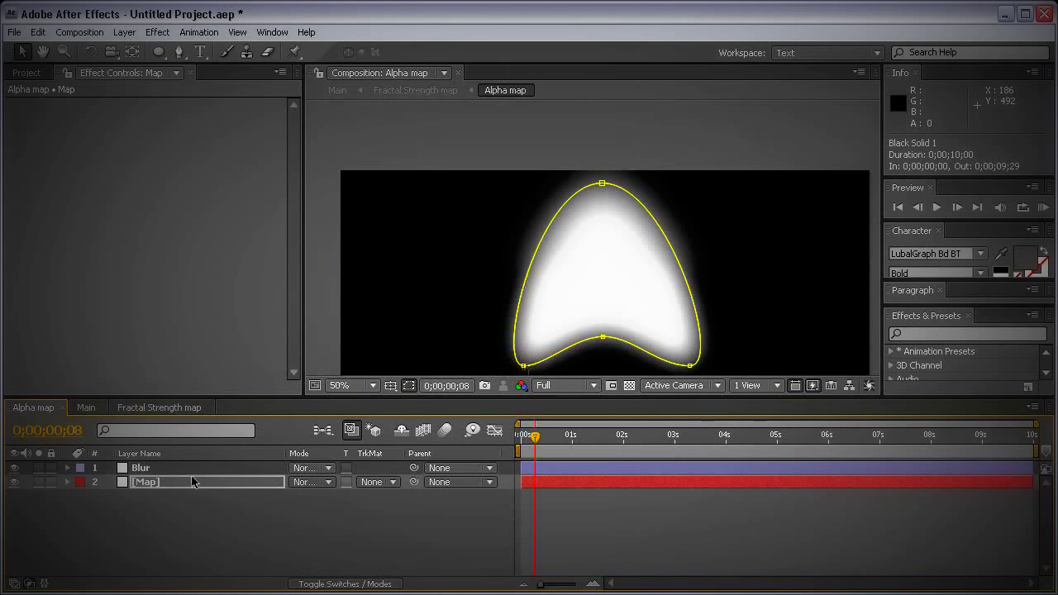
pyautogui.click(88, 408)
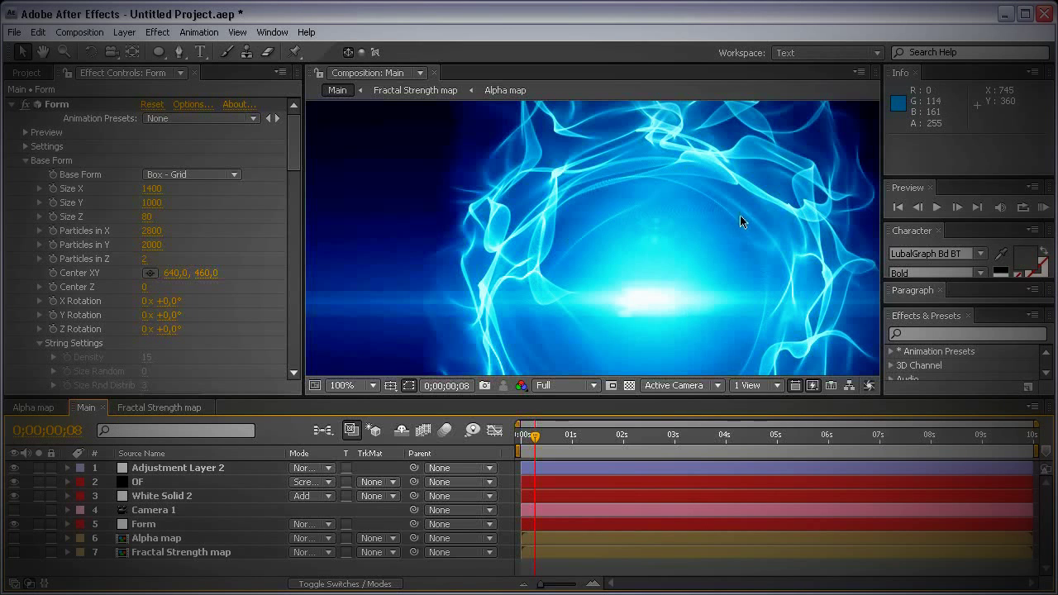
# Step: Review the flame ring full-window at 100% zoom, then restore the workspace showing the Project panel
pyautogui.hotkey('ctrl', 'alt', 'shift', 'n')
pyautogui.press('`')
pyautogui.press('h')
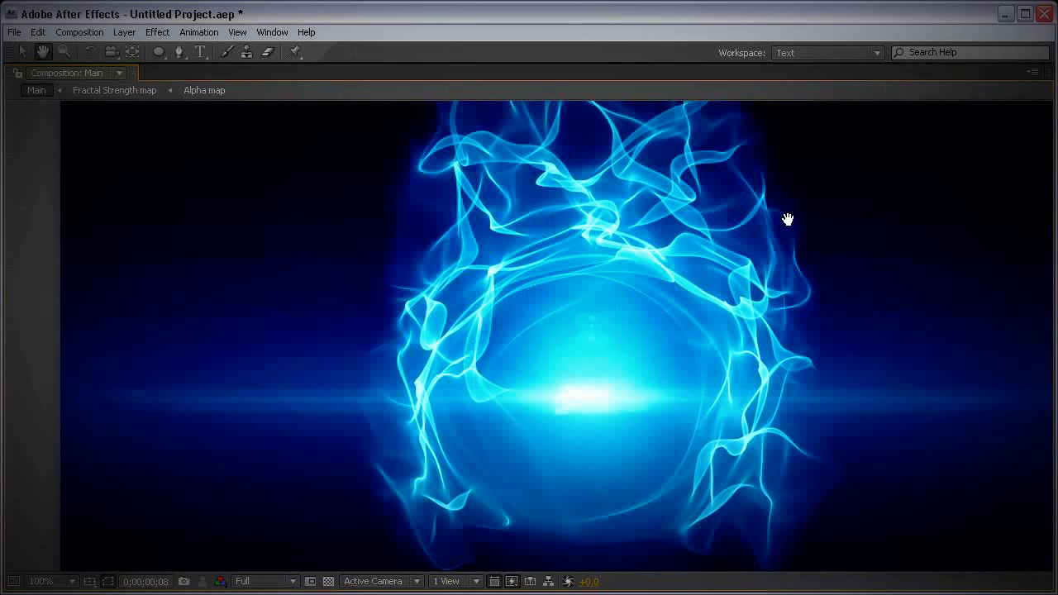
pyautogui.scroll(-1, 772, 224)
pyautogui.press('/')
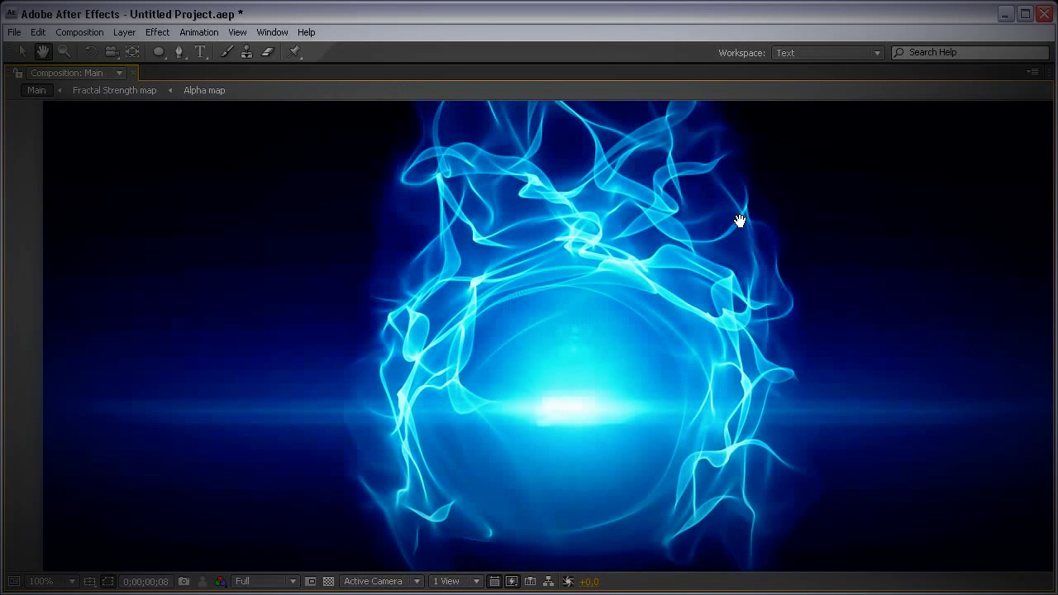
pyautogui.moveTo(755, 218); pyautogui.dragTo(720, 217)
pyautogui.press(',')
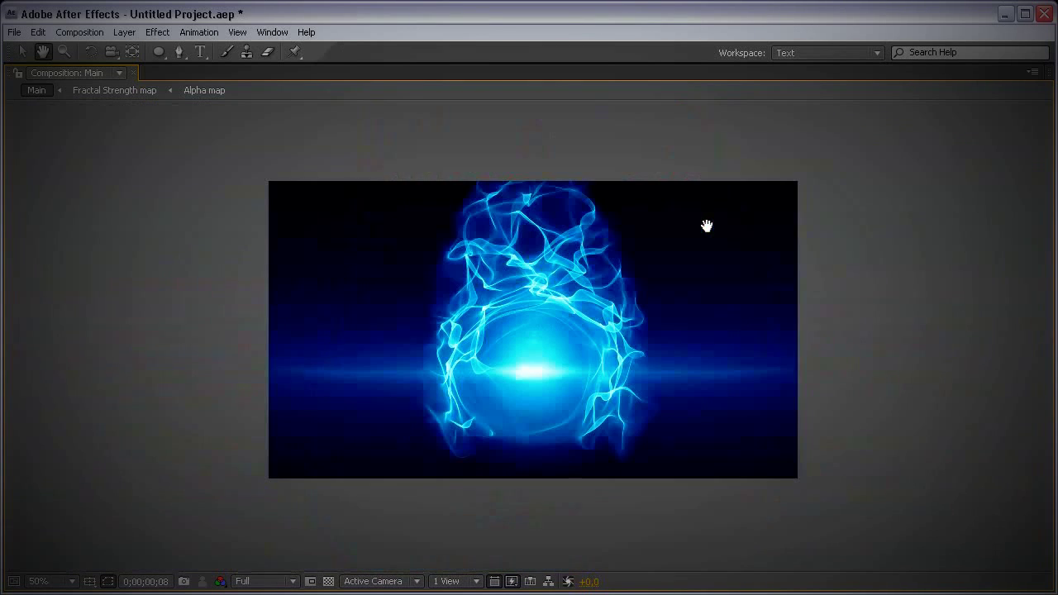
pyautogui.press('v')
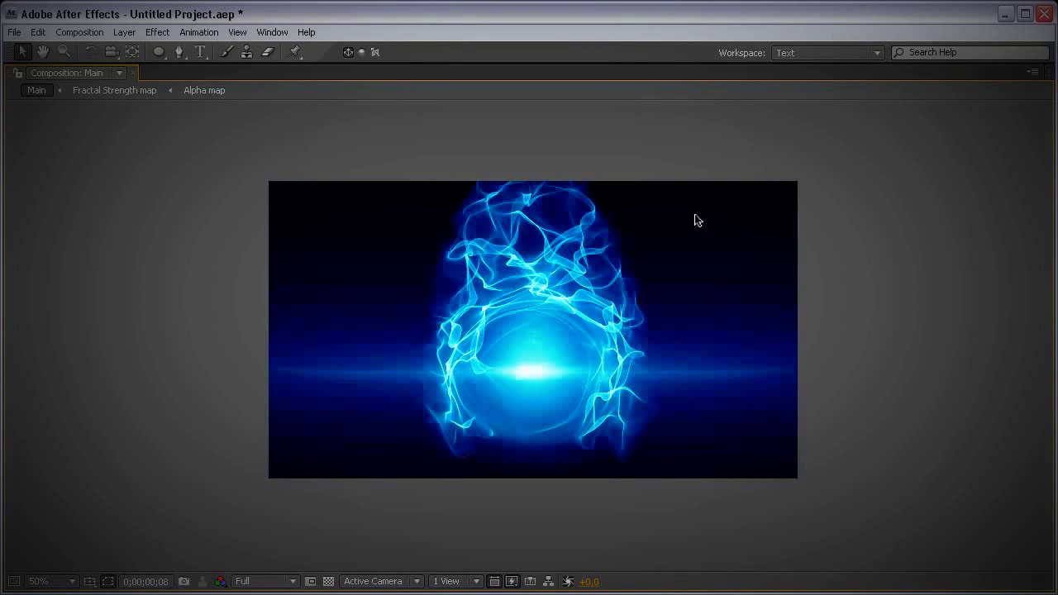
pyautogui.press('`')
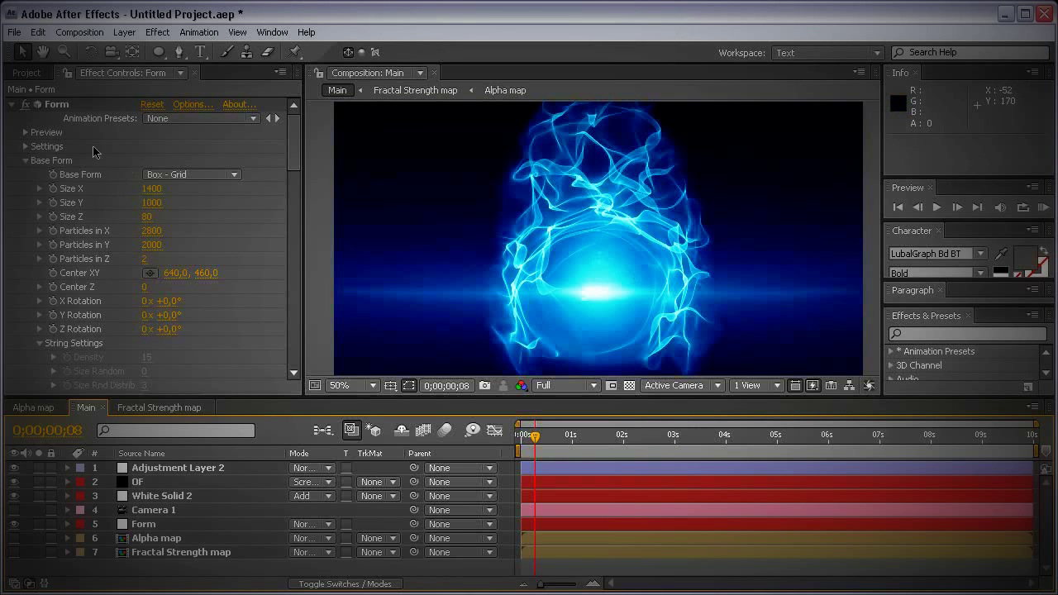
pyautogui.click(21, 74)
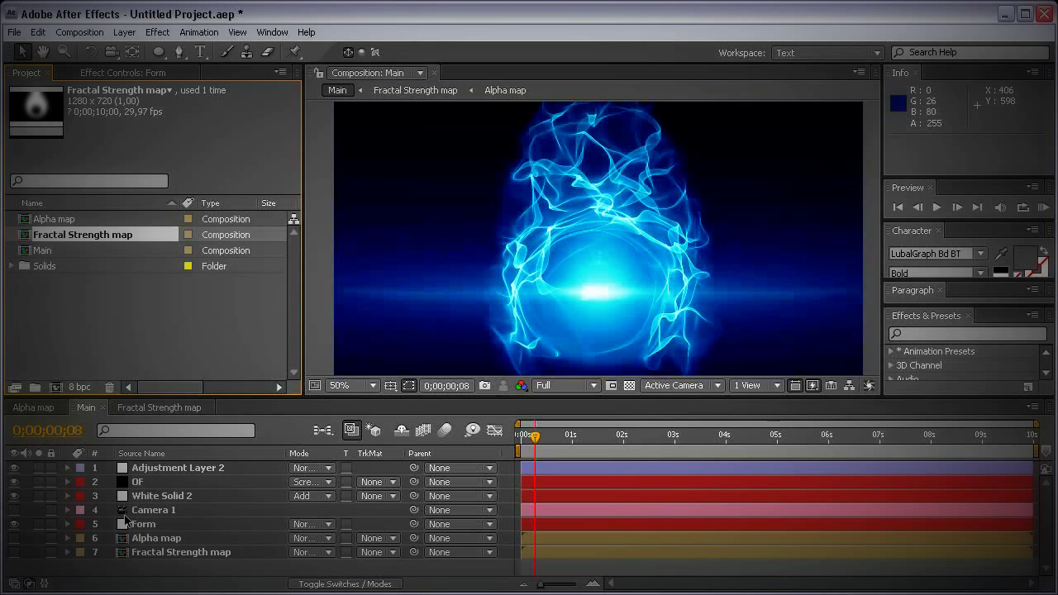
# Step: Add a CC Vector Blur effect to Adjustment Layer 2
pyautogui.click(213, 468)
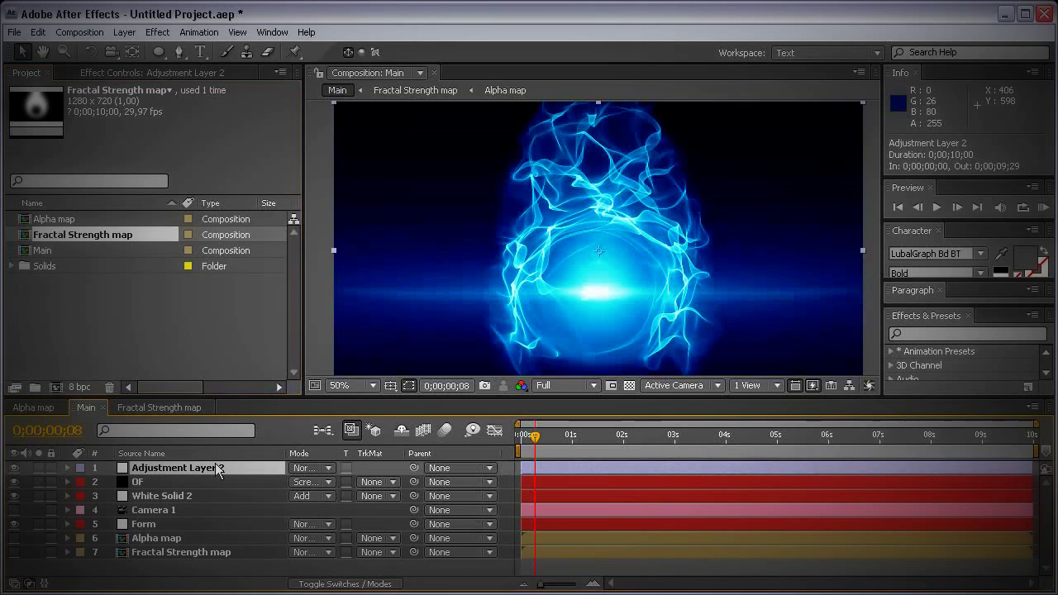
pyautogui.click(157, 32)
pyautogui.moveTo(275, 127)
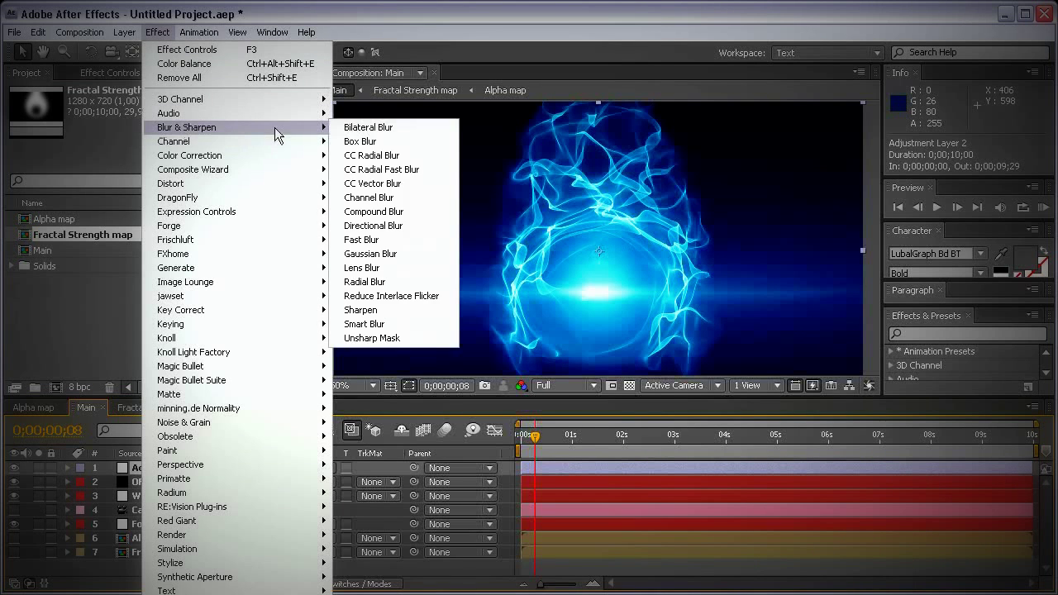
pyautogui.click(389, 185)
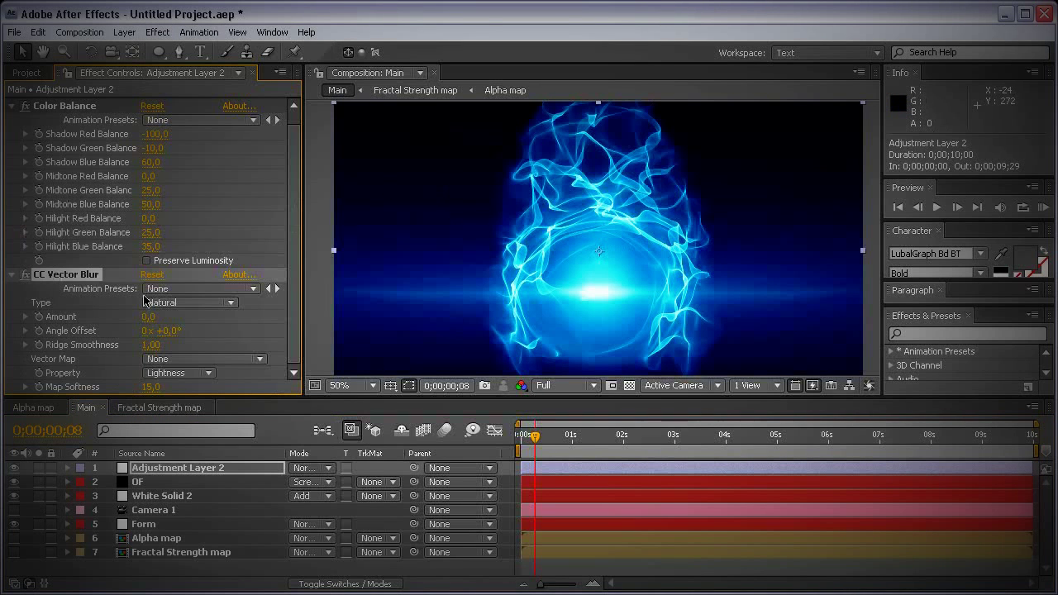
# Step: Try CC Vector Blur Amounts of 10, 25, -5 and 5
pyautogui.click(147, 322)
pyautogui.write('10')
pyautogui.press('Return')
pyautogui.scroll(1, 619, 278)
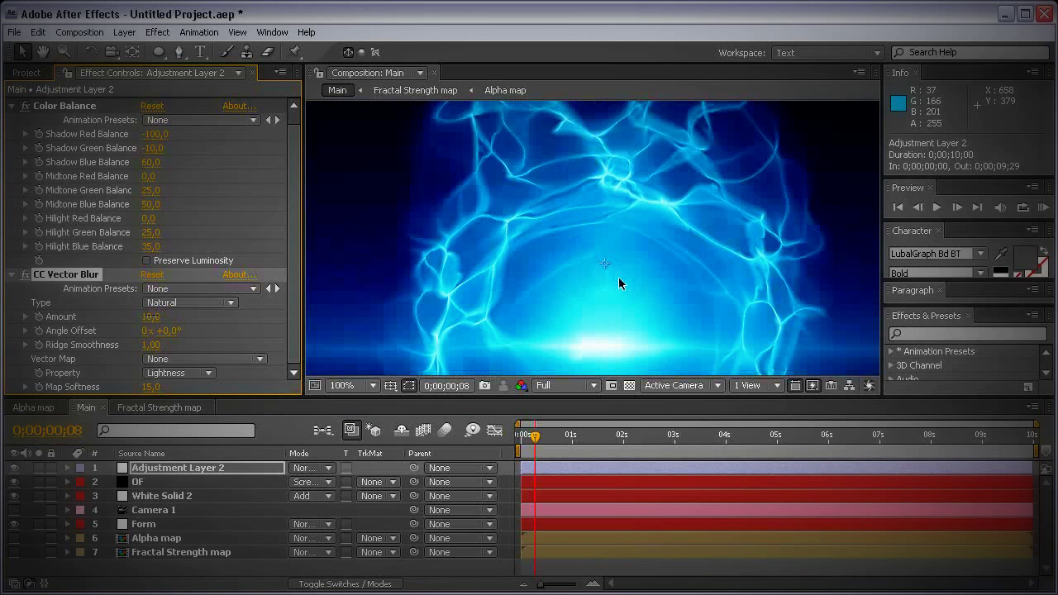
pyautogui.scroll(-1, 619, 278)
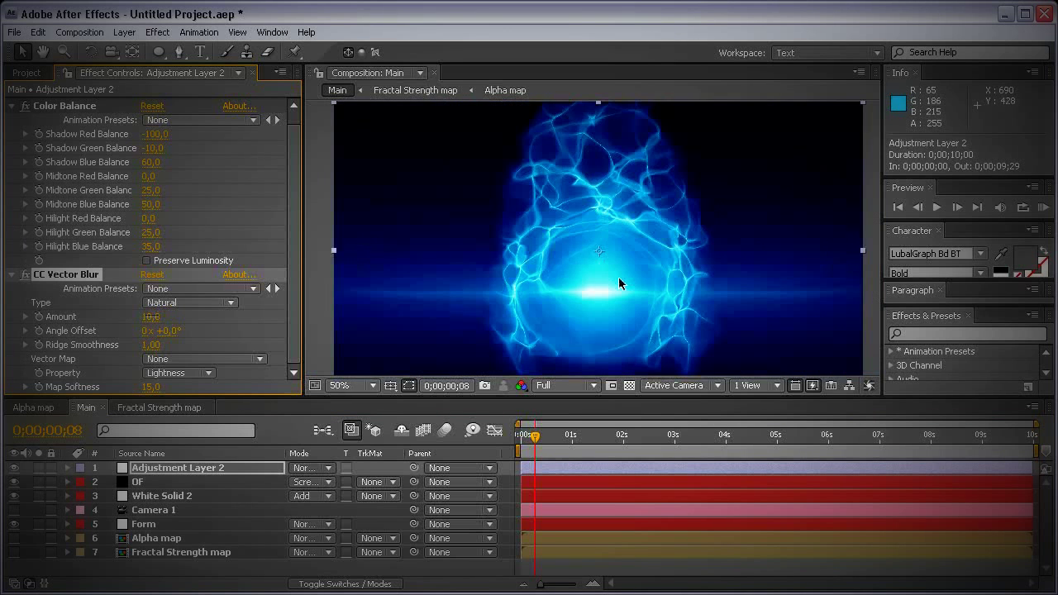
pyautogui.click(153, 318)
pyautogui.write('25')
pyautogui.press('Return')
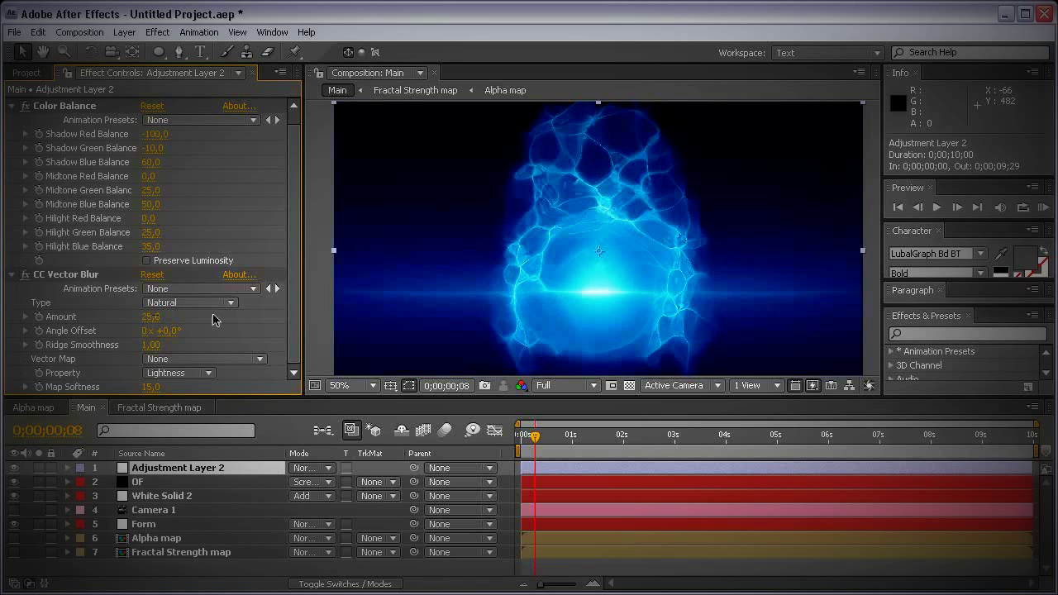
pyautogui.click(154, 318)
pyautogui.write('-5')
pyautogui.press('Return')
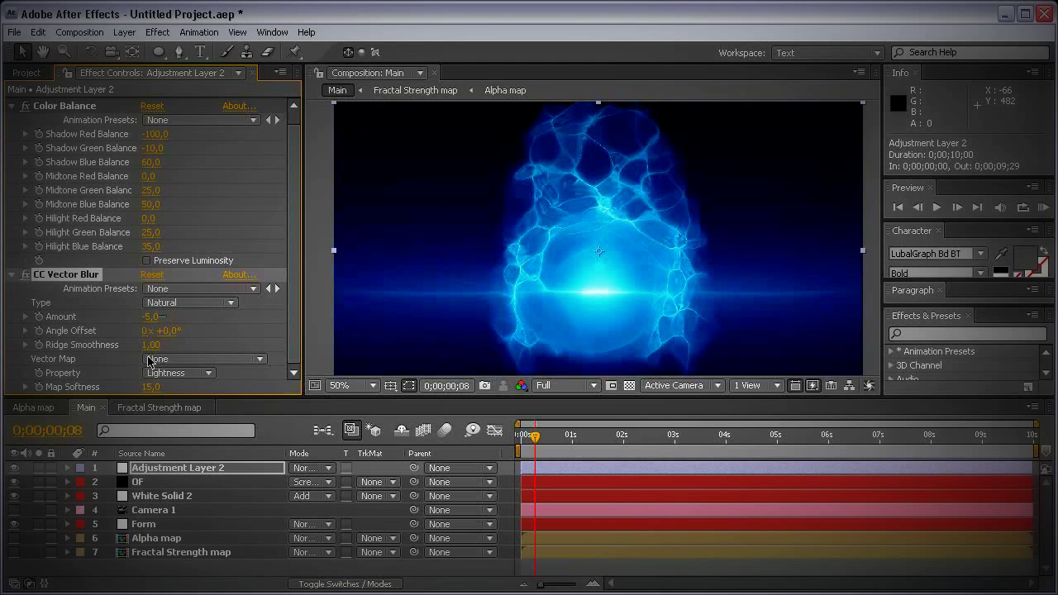
pyautogui.click(154, 317)
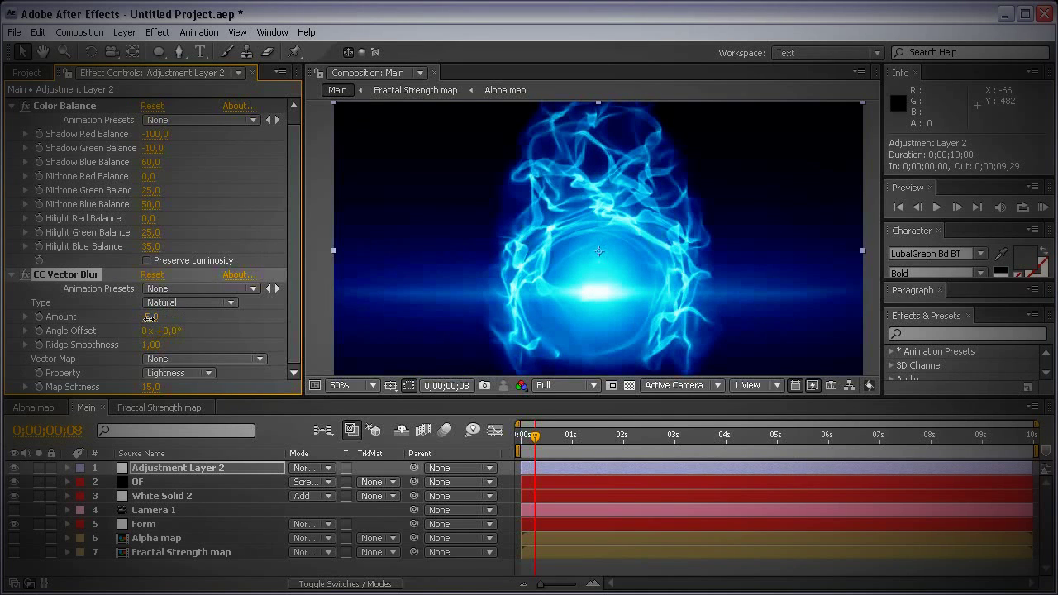
pyautogui.write('5')
pyautogui.press('Return')
# Step: Preview the blur full-window at 100%, then settle the Amount at 3
pyautogui.press('/')
pyautogui.press('`')
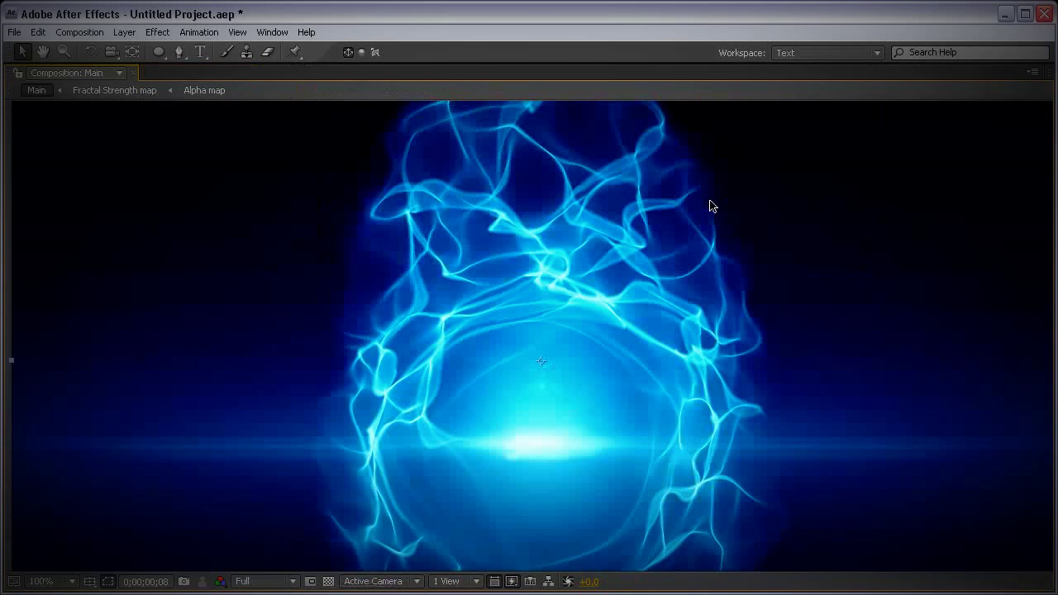
pyautogui.press('`')
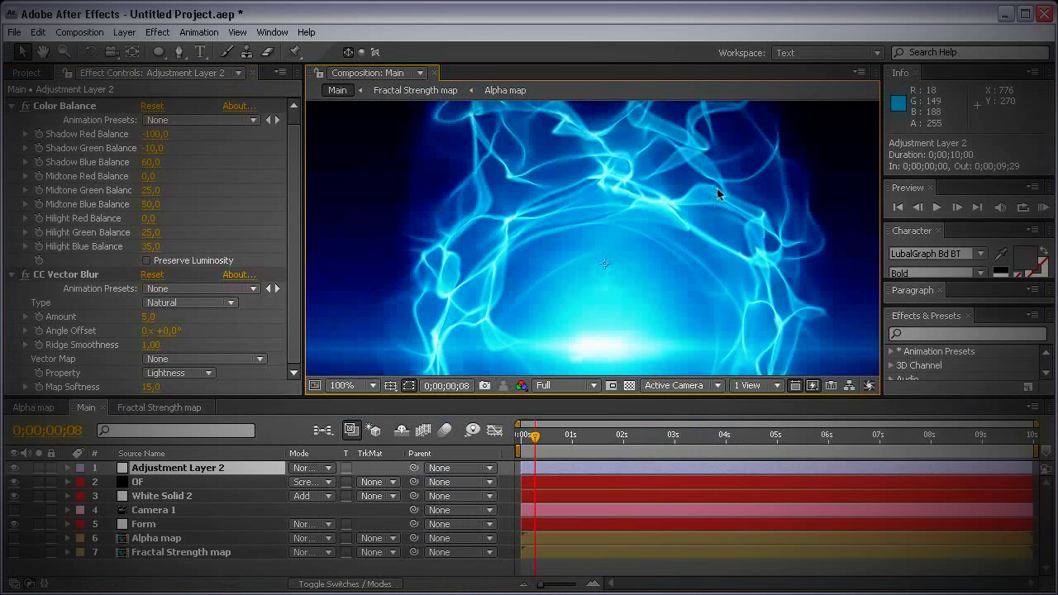
pyautogui.click(149, 316)
pyautogui.write('3')
pyautogui.press('Return')
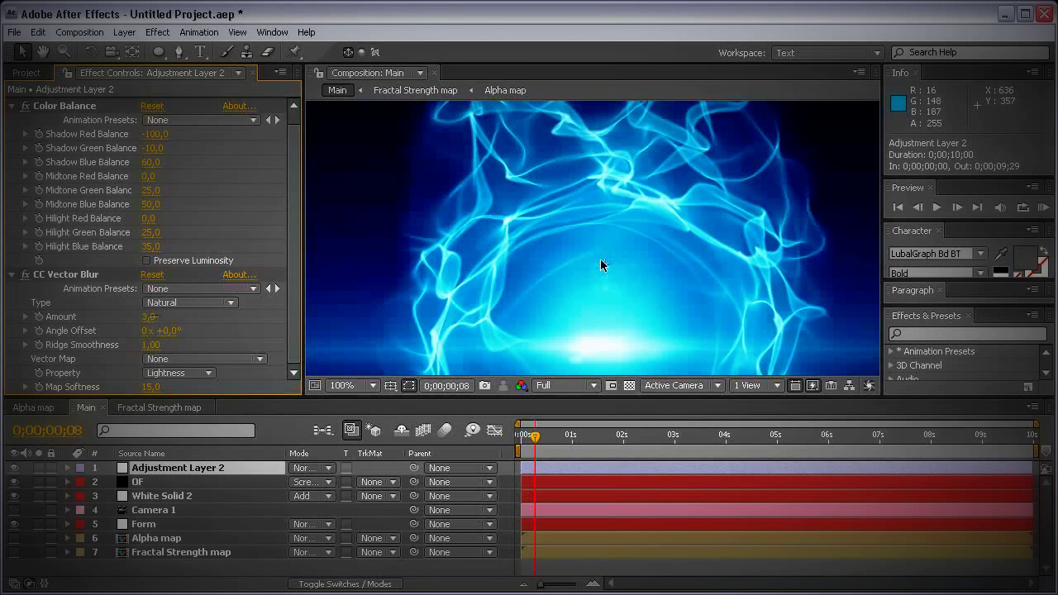
# Step: Set the CC Vector Blur Type to Constant Length
pyautogui.click(192, 303)
pyautogui.click(193, 320)
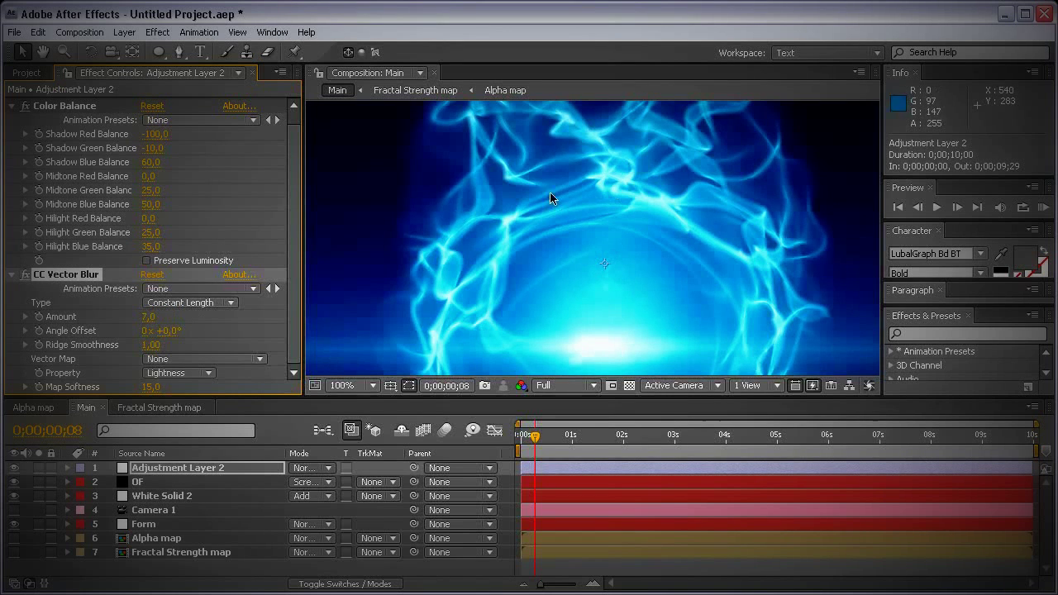
pyautogui.scroll(-2, 629, 168)
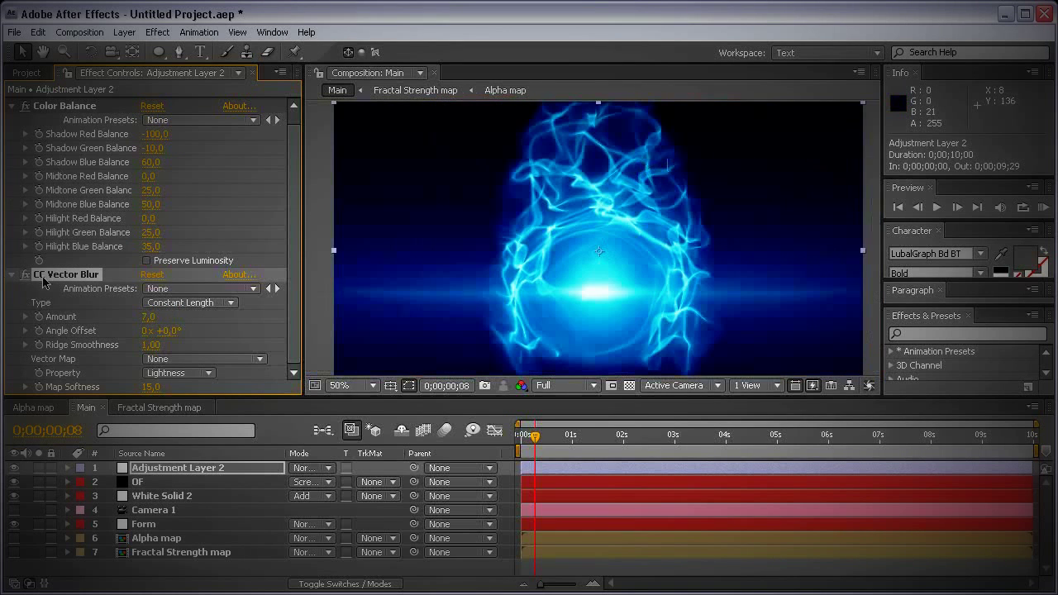
# Step: Collapse the CC Vector Blur and Color Balance settings, fit the preview, and clear selections
pyautogui.click(11, 274)
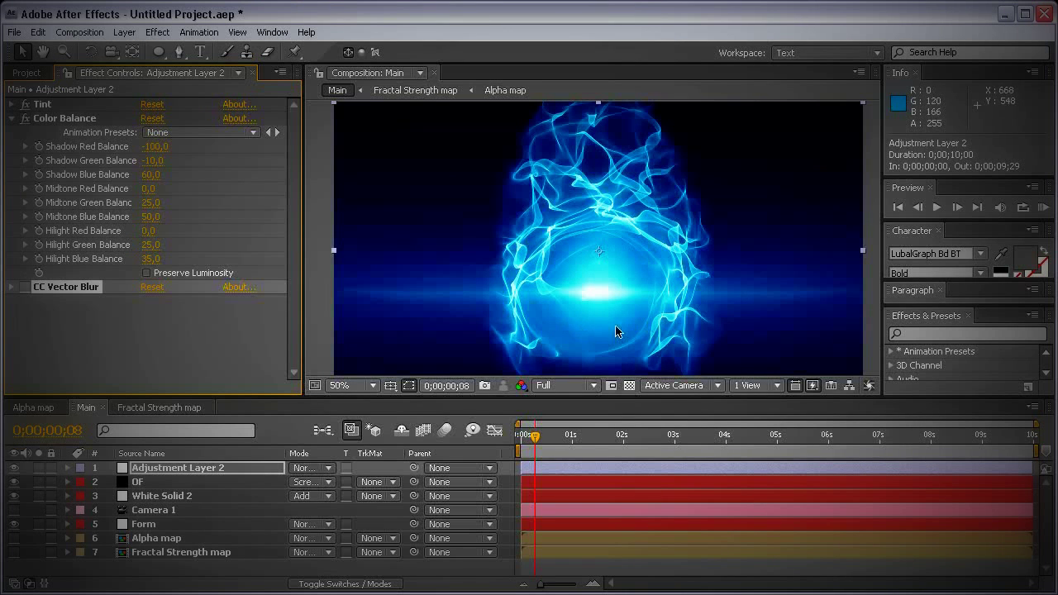
pyautogui.click(13, 120)
pyautogui.click(252, 251)
pyautogui.click(41, 74)
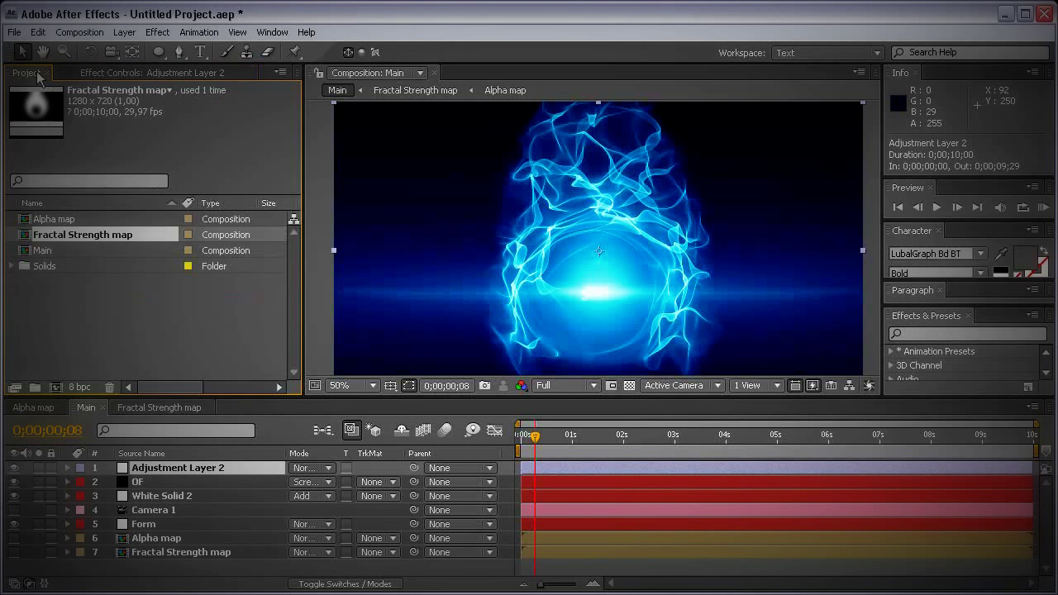
pyautogui.click(147, 299)
pyautogui.click(355, 386)
pyautogui.click(374, 410)
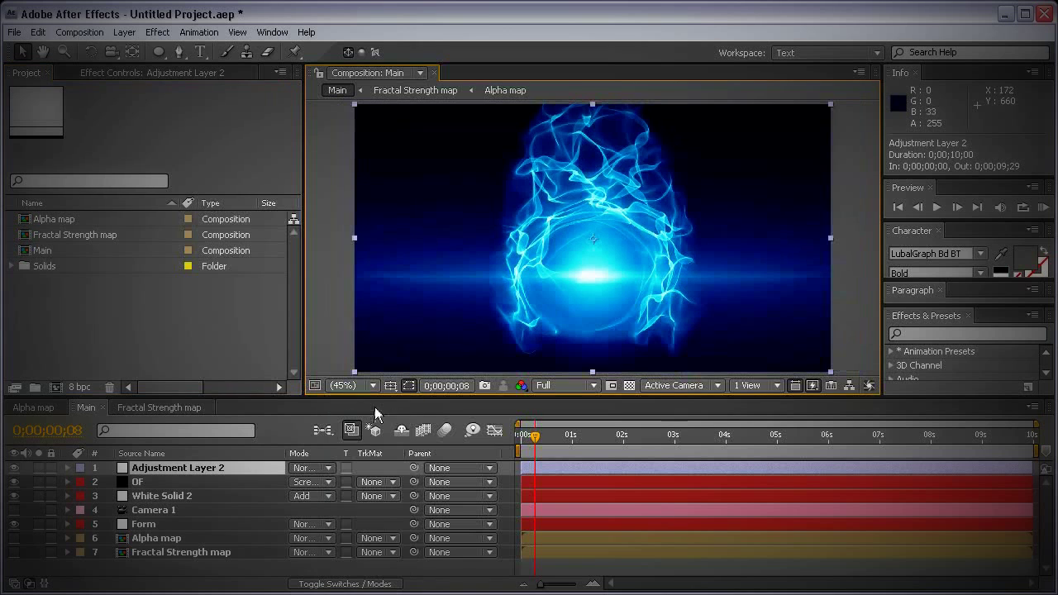
pyautogui.click(855, 229)
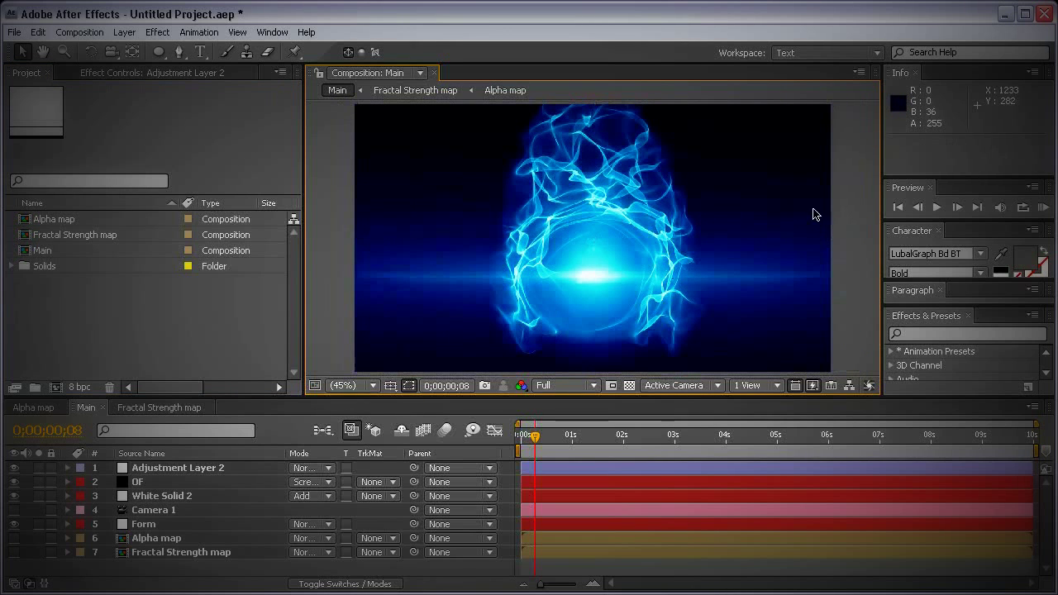